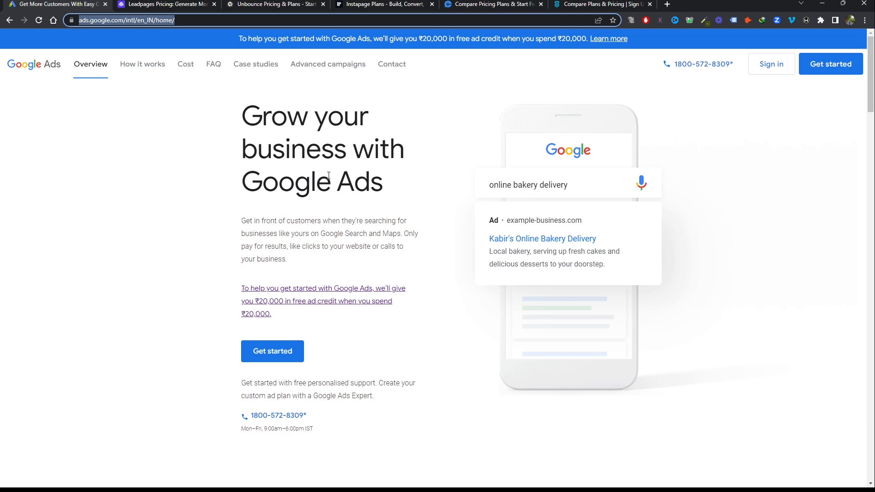
Open the Leadpages home page from its pricing page and look over the product introduction
key(ctrl+Tab)
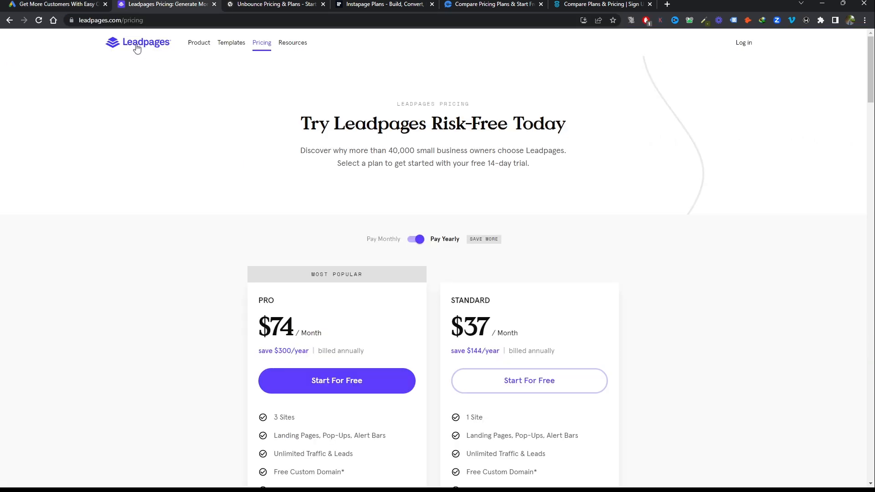
click(136, 48)
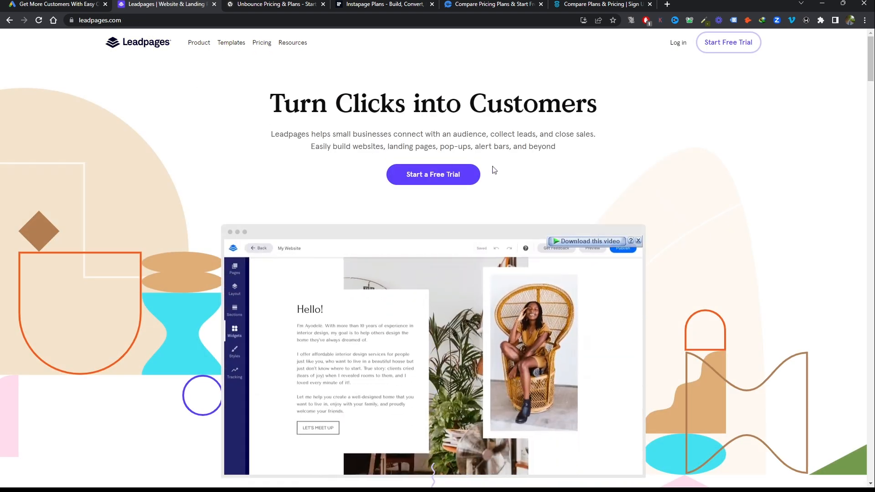
scroll(693, 173, down, 3)
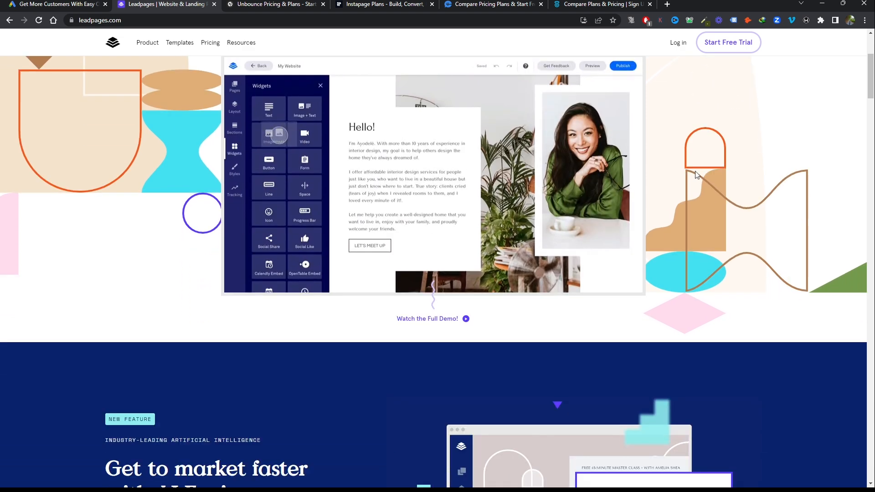
scroll(492, 192, up, 3)
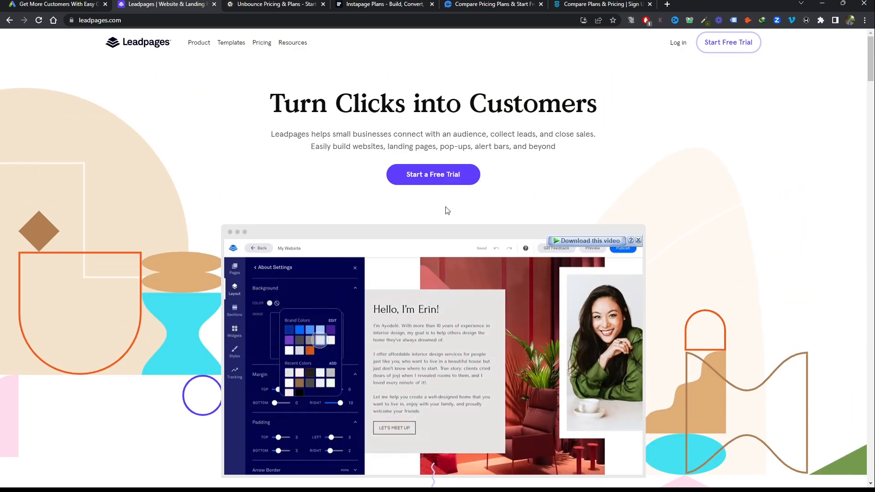
Compare Leadpages' monthly and yearly prices for the Pro and Standard plans on its pricing page
click(257, 43)
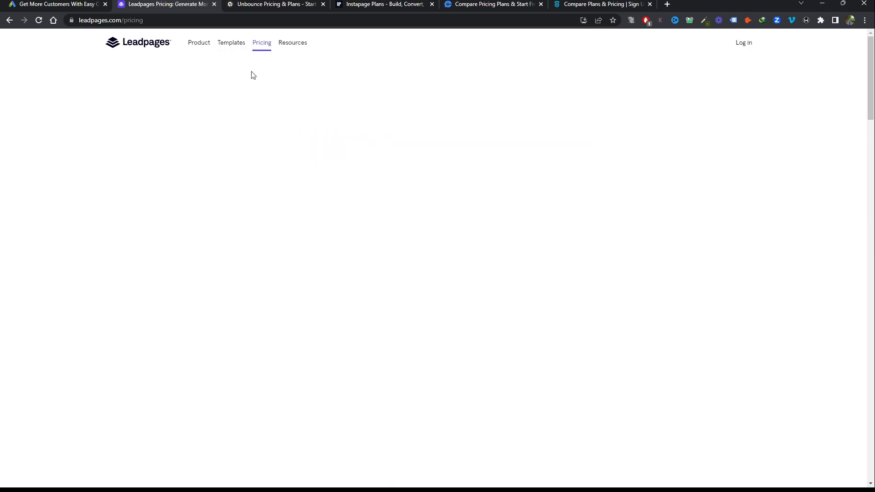
scroll(319, 114, down, 2)
click(413, 148)
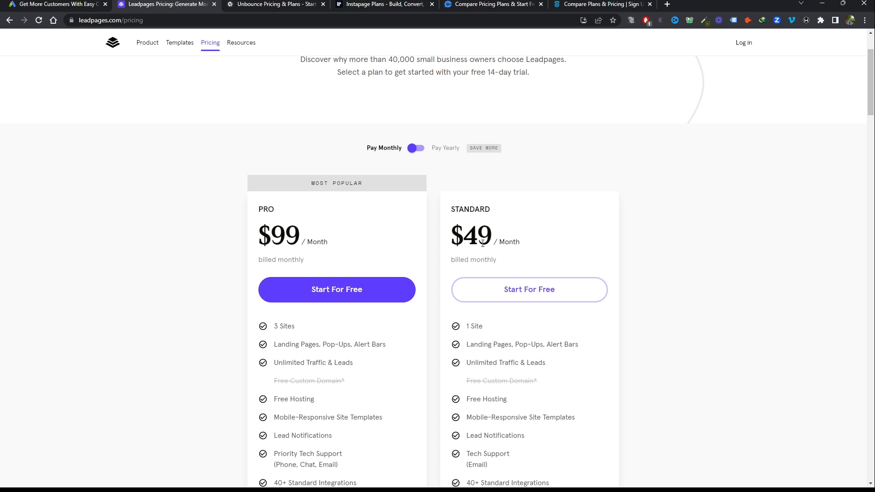
scroll(683, 248, up, 2)
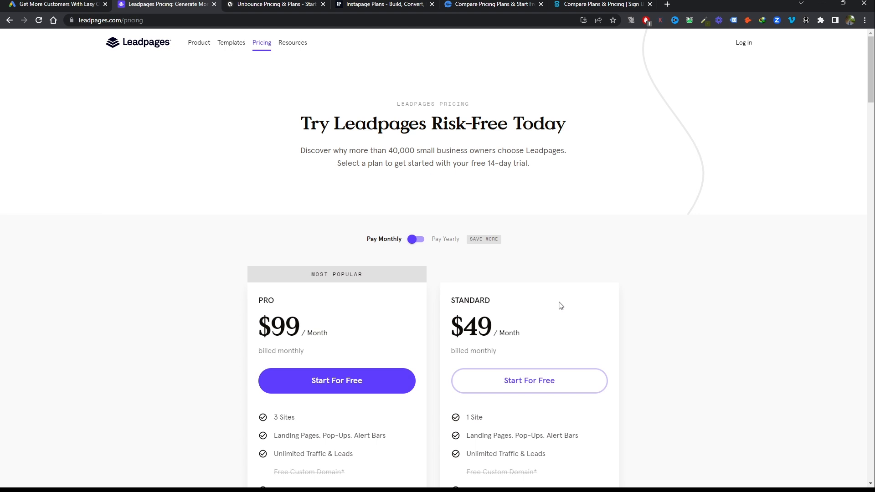
click(414, 241)
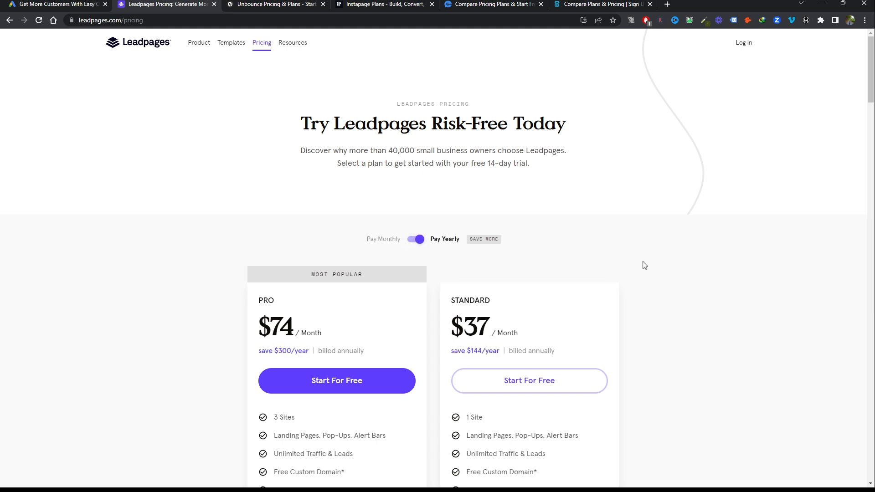
scroll(669, 253, down, 2)
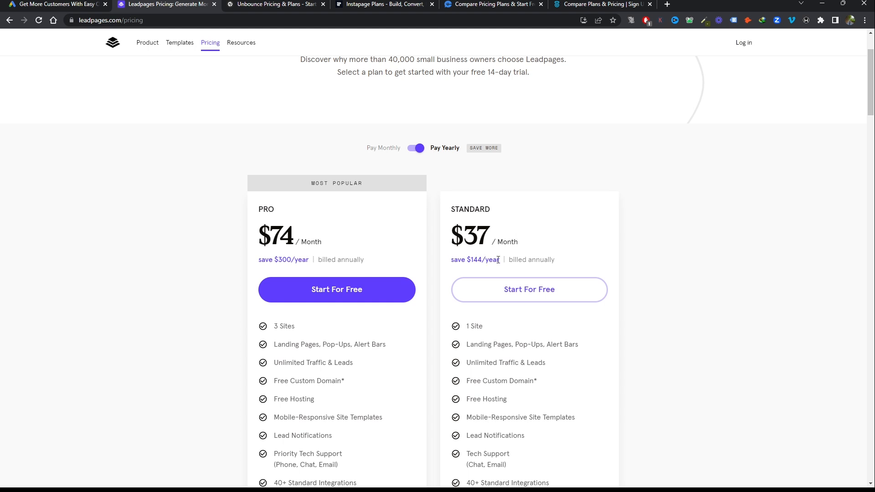
scroll(498, 260, up, 2)
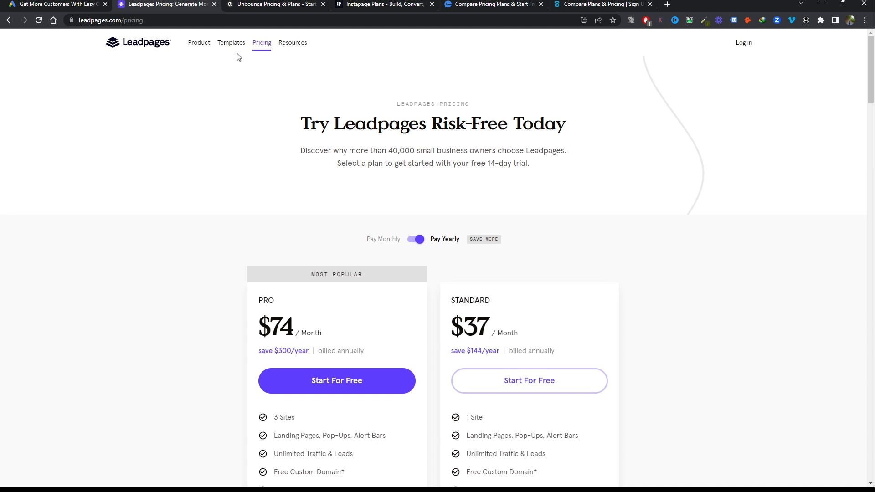
Compare Unbounce's monthly and yearly plan prices on its pricing page
click(269, 4)
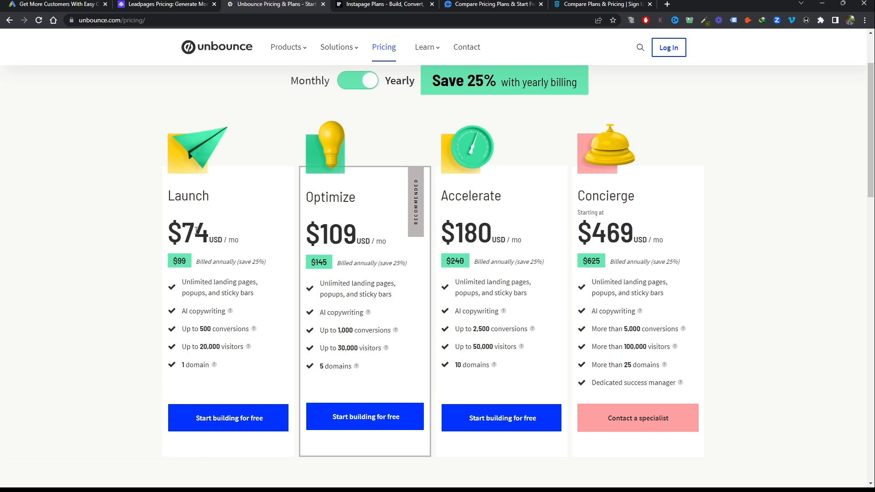
scroll(196, 230, down, 1)
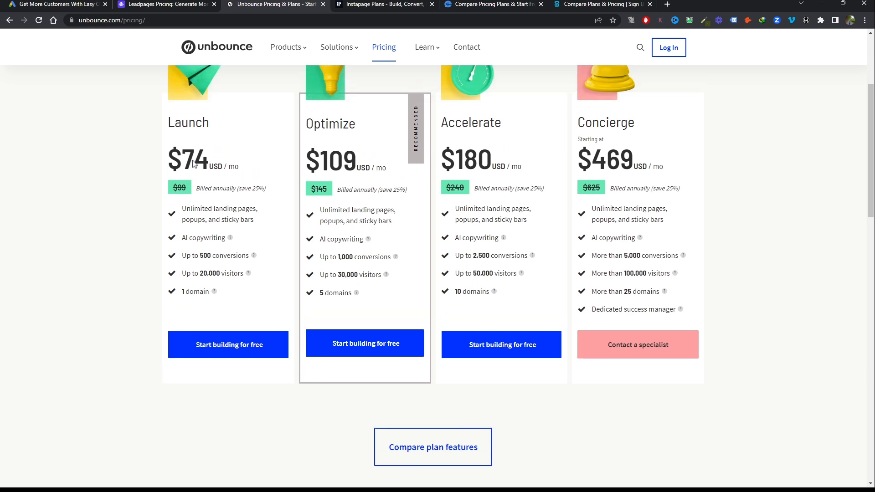
scroll(210, 192, up, 2)
click(353, 126)
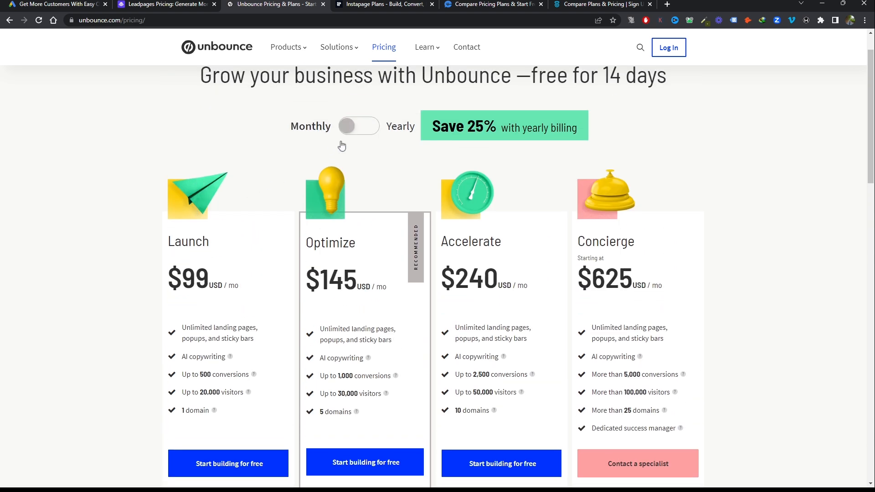
scroll(195, 214, down, 1)
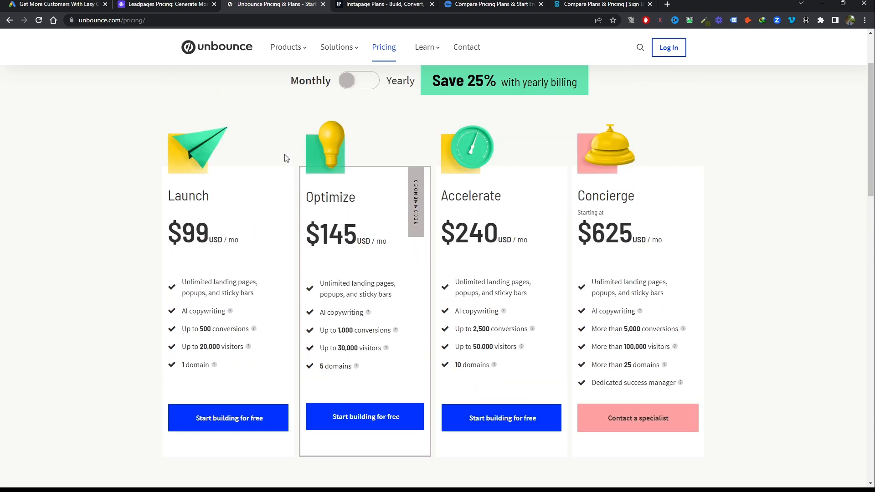
click(366, 83)
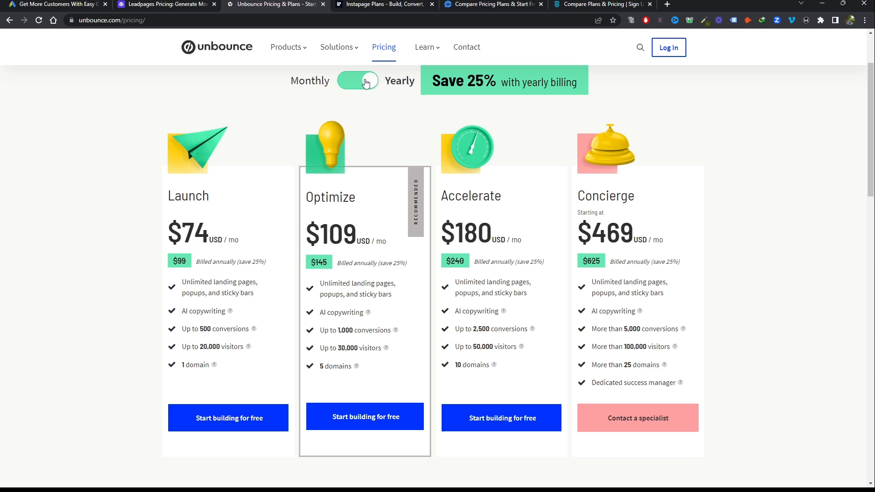
scroll(366, 82, up, 2)
Review the Build and Convert plans and their included features on the Instapage plans page
click(357, 9)
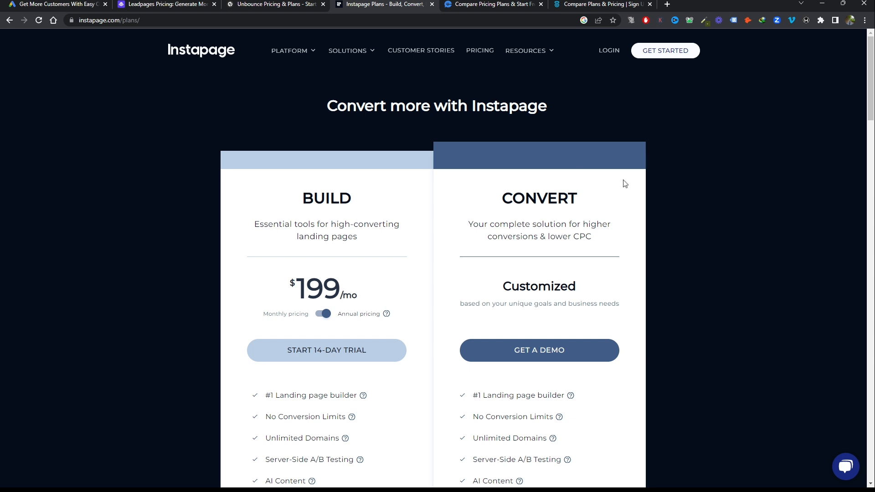
scroll(624, 183, down, 2)
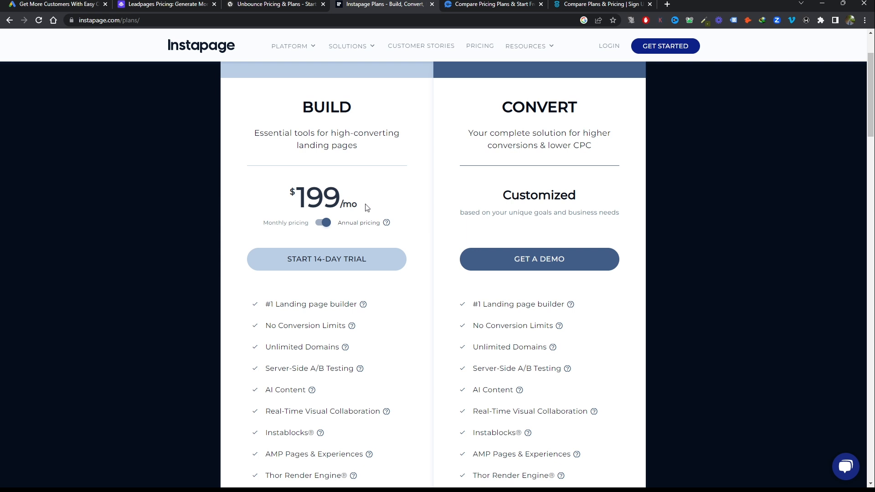
scroll(367, 208, down, 1)
scroll(364, 208, up, 3)
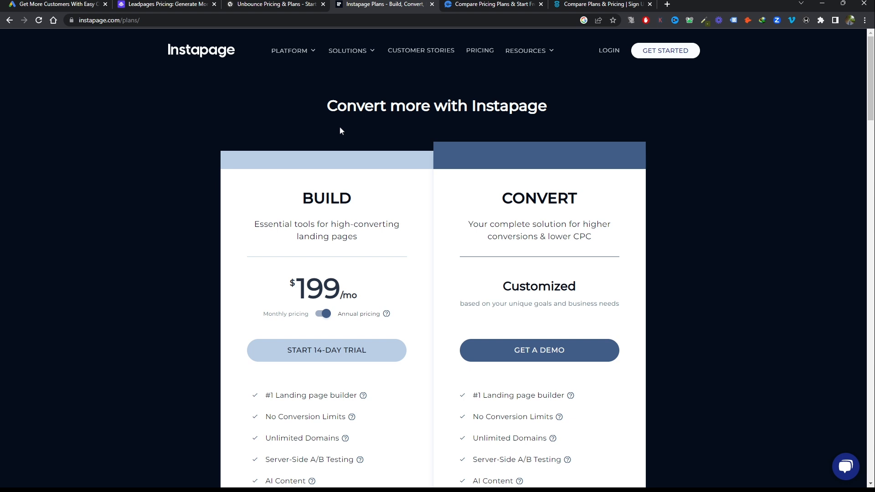
Compare the call tracking plan prices of CallRail and CallTrackingMetrics, including CallRail's monthly rates
click(501, 4)
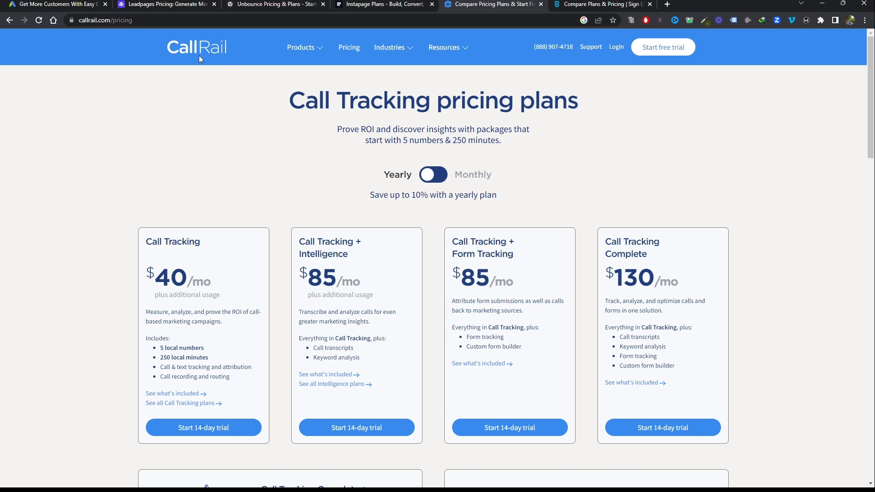
click(629, 4)
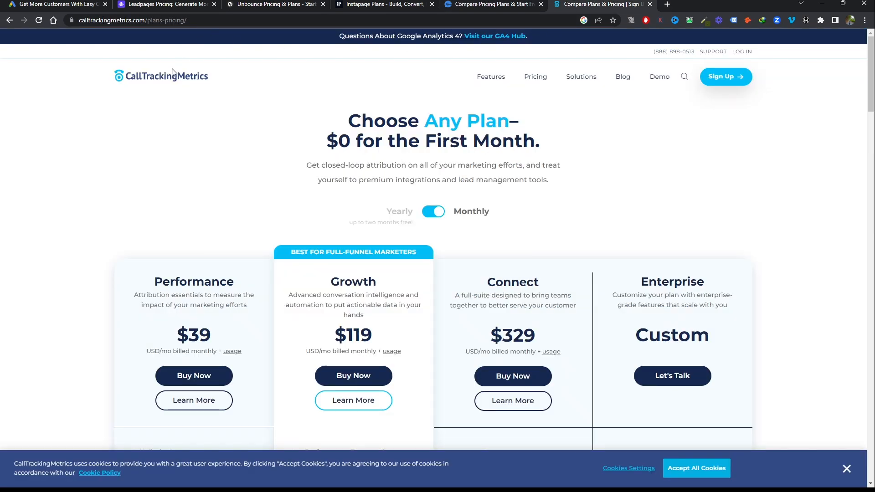
click(465, 3)
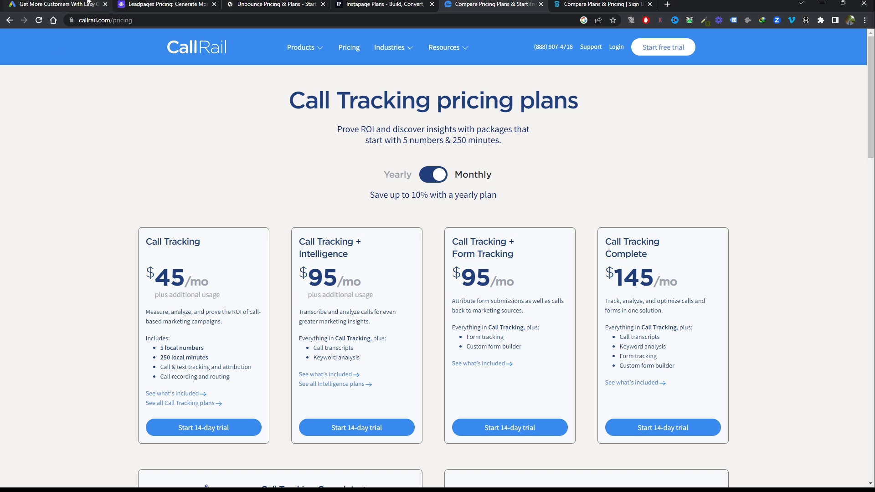
click(592, 2)
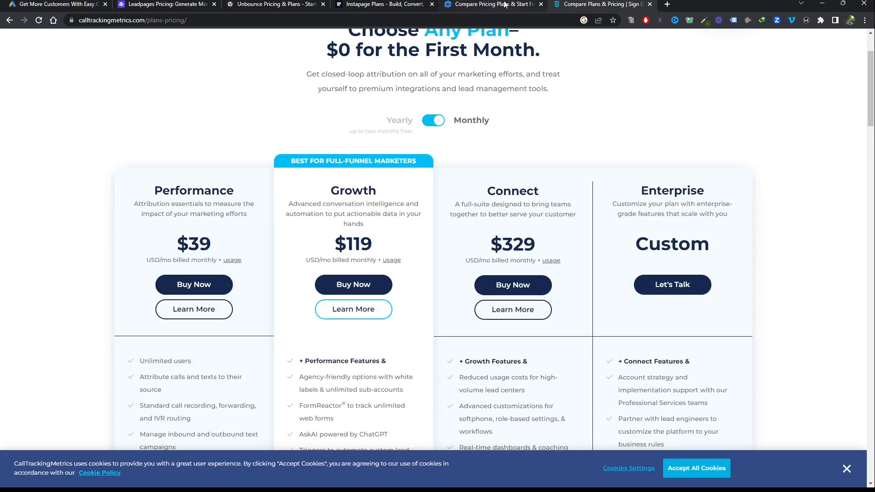
click(503, 3)
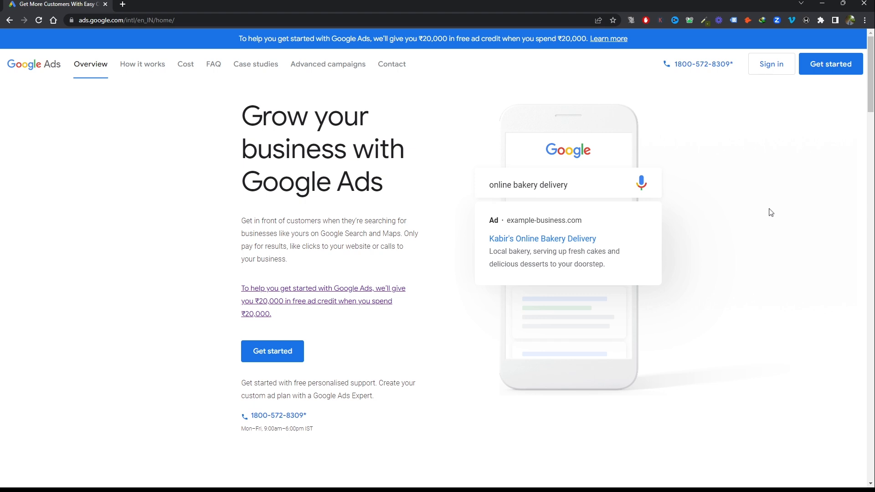
Sign in to Google Ads, select the advertising account and start a new campaign from its overview
click(769, 67)
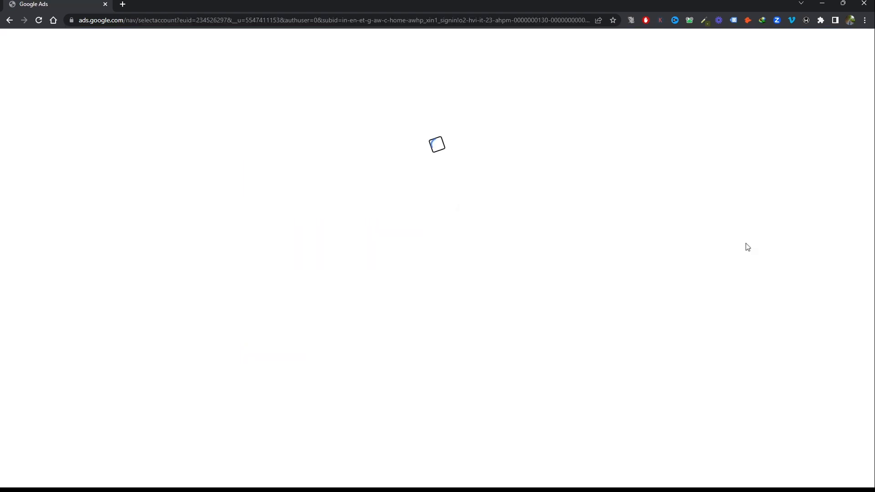
click(382, 273)
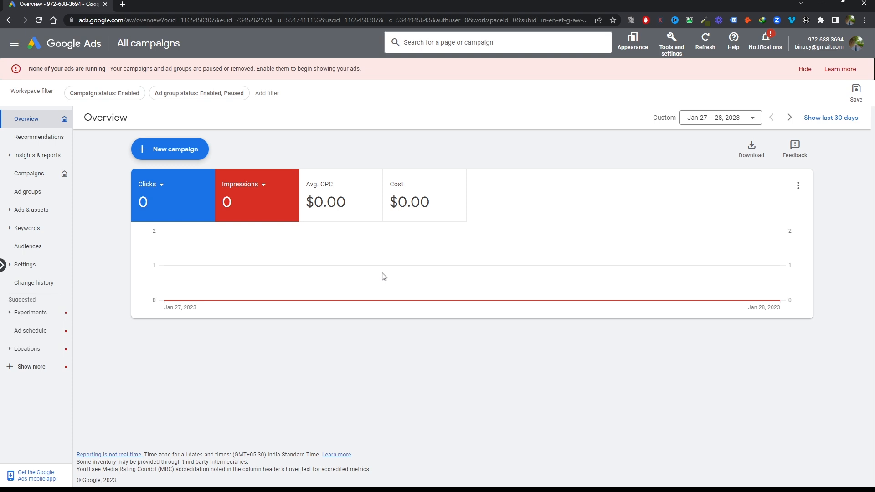
click(147, 153)
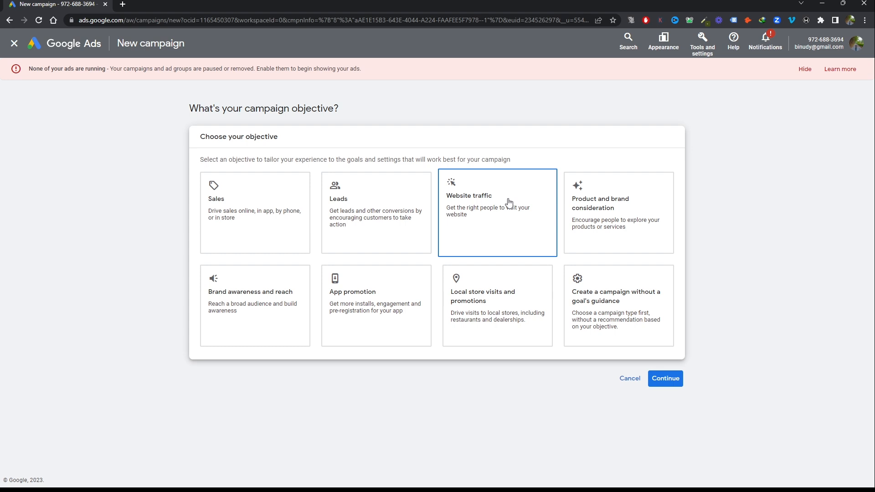
Set the new campaign to be created without a goal's guidance and choose Search as its campaign type
click(246, 317)
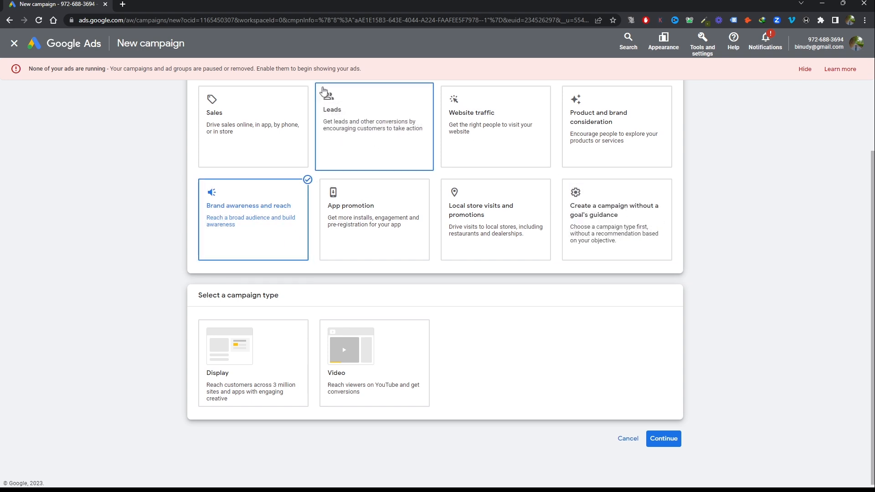
click(613, 212)
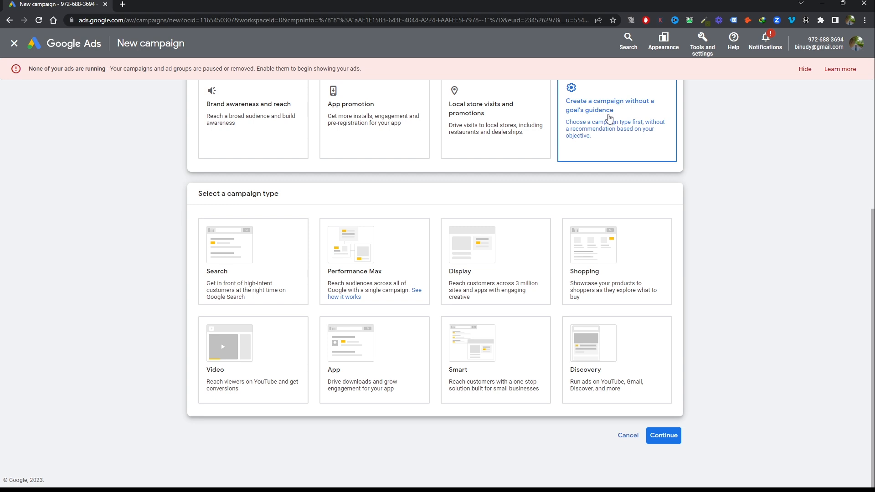
click(231, 239)
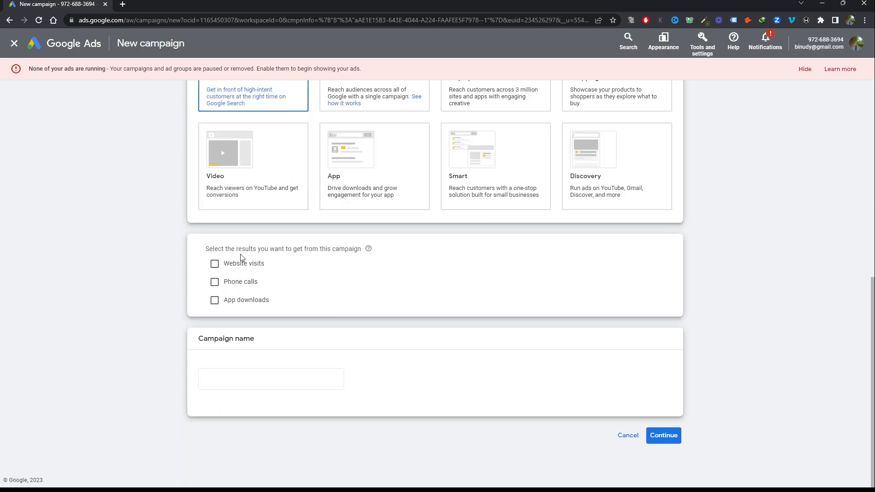
scroll(240, 198, up, 3)
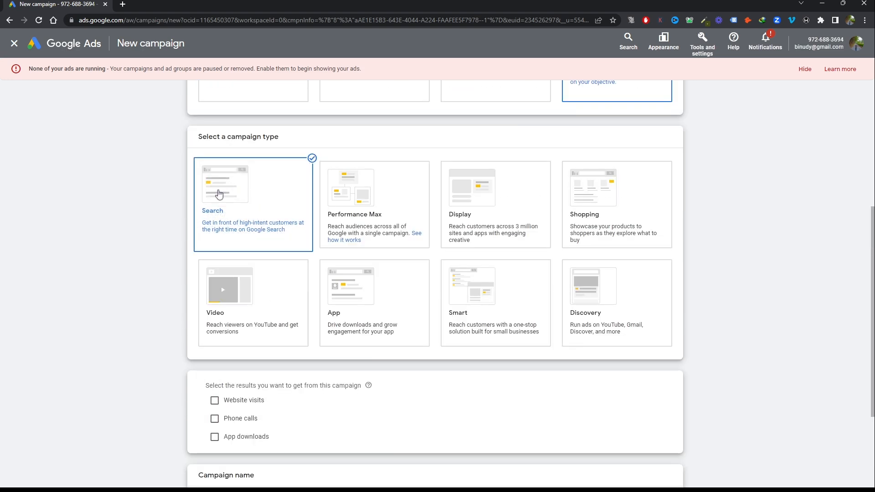
scroll(280, 245, down, 3)
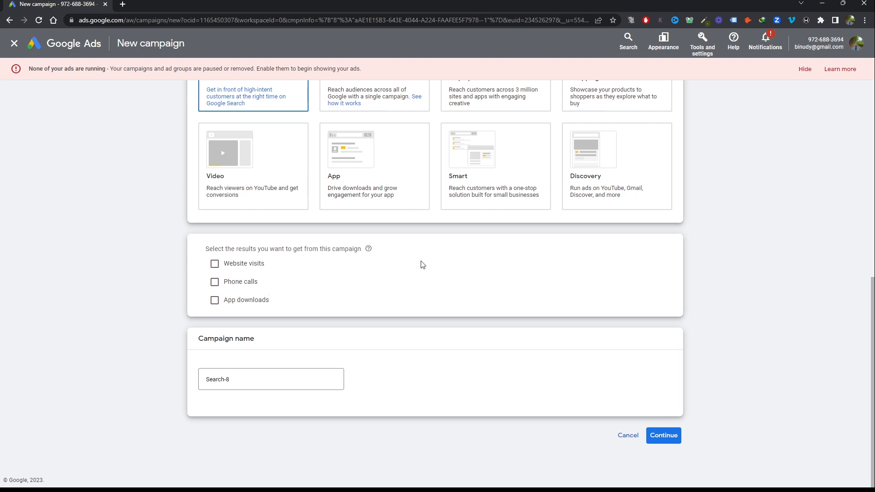
Name the campaign "Bathroom Remodel Houston" and continue to the bidding settings
click(252, 381)
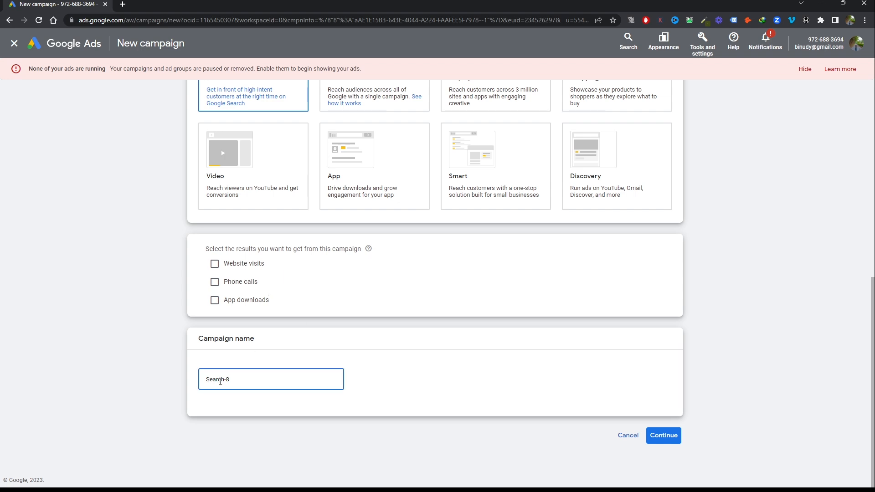
drag(225, 377, 168, 376)
text(Bathroom Remodel Houston)
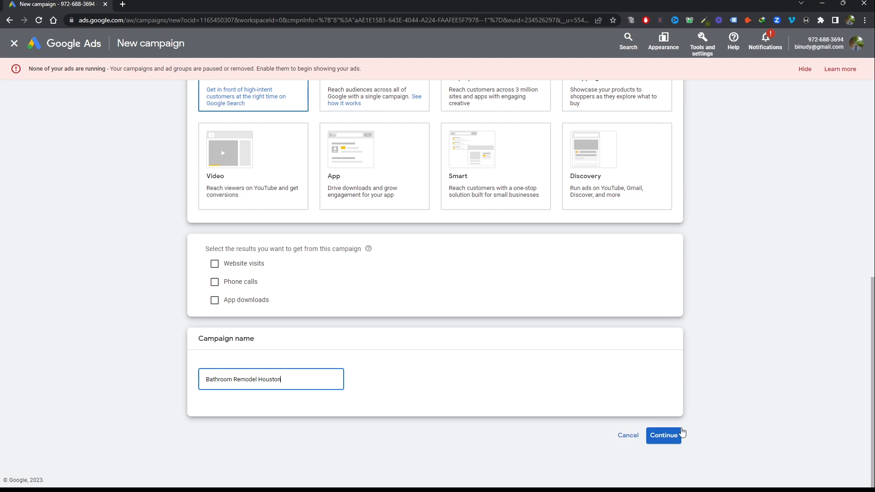
click(664, 445)
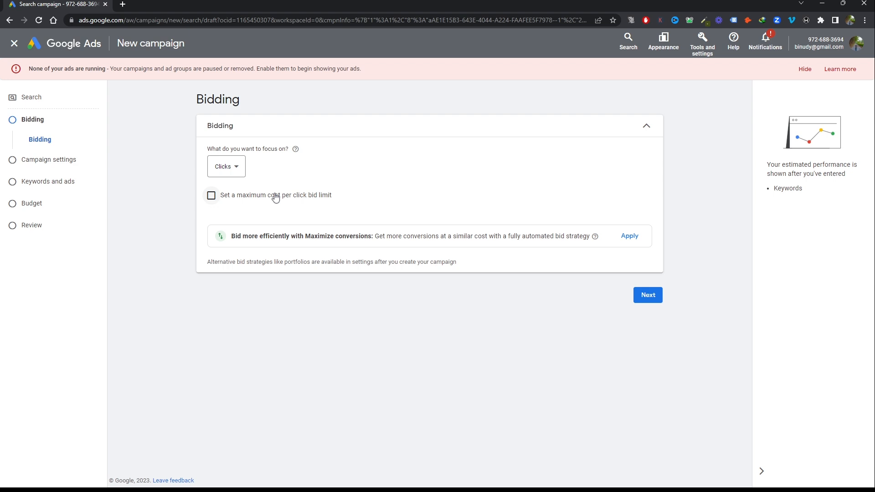
Set bidding to focus on Clicks with a maximum CPC bid limit of $25.63 and continue to the campaign settings
click(227, 167)
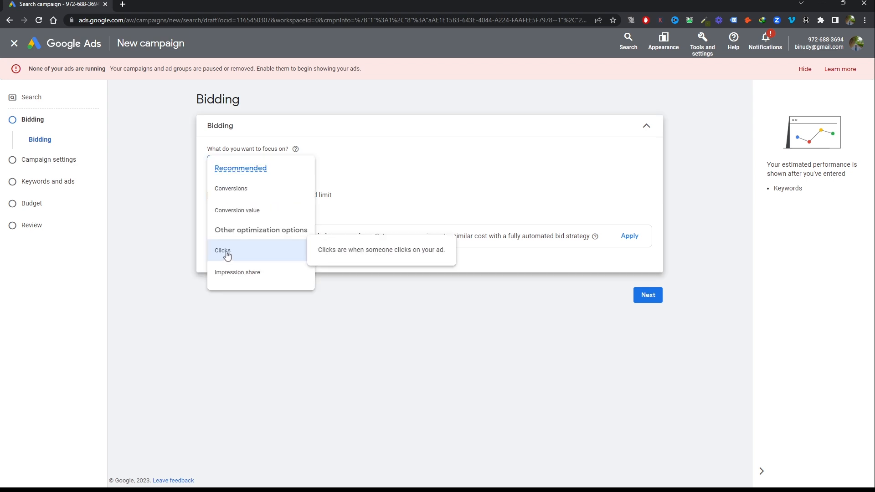
click(227, 256)
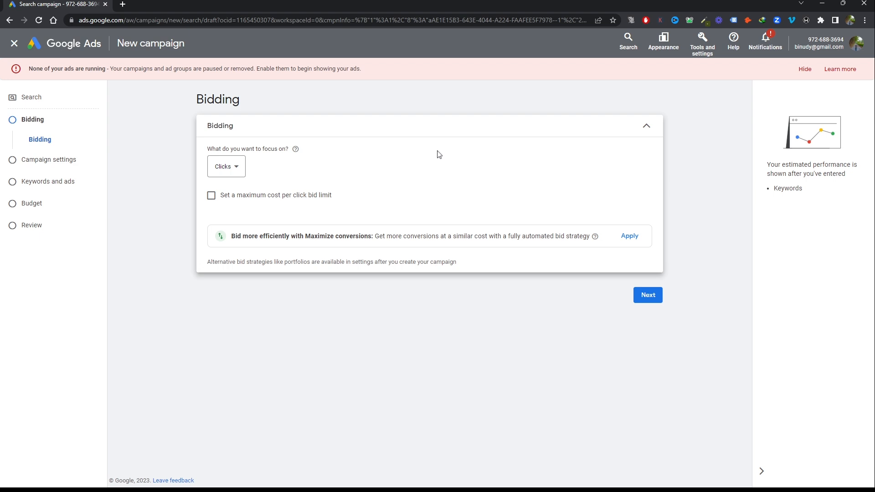
click(219, 168)
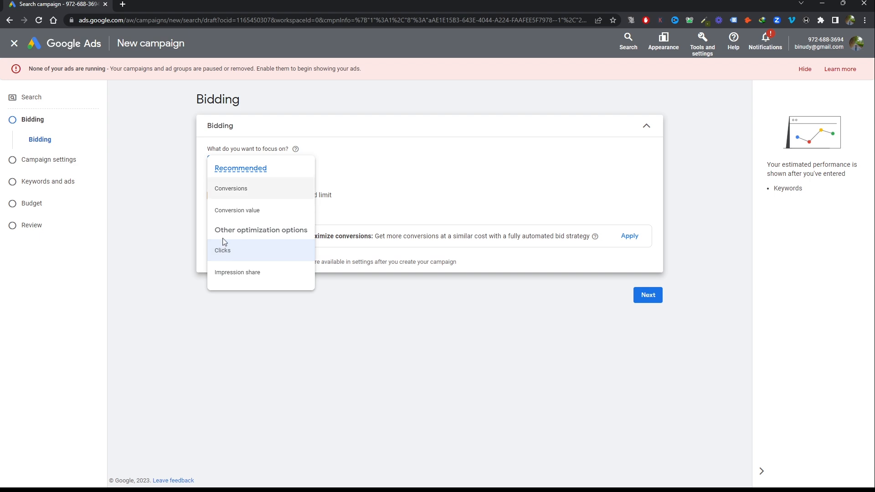
click(226, 252)
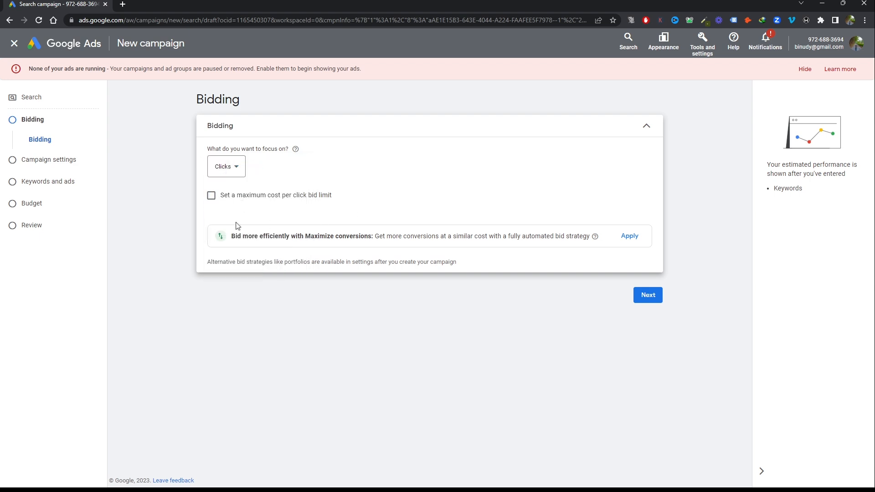
click(210, 198)
click(265, 231)
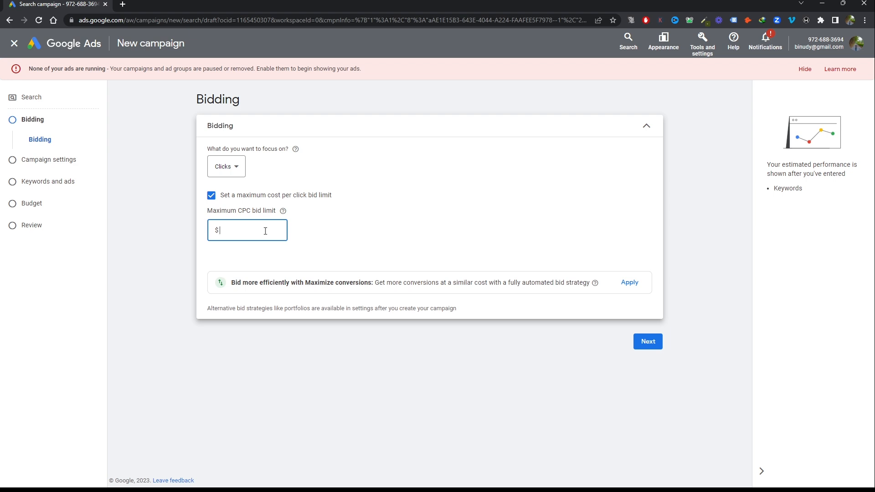
text(25.63)
click(652, 348)
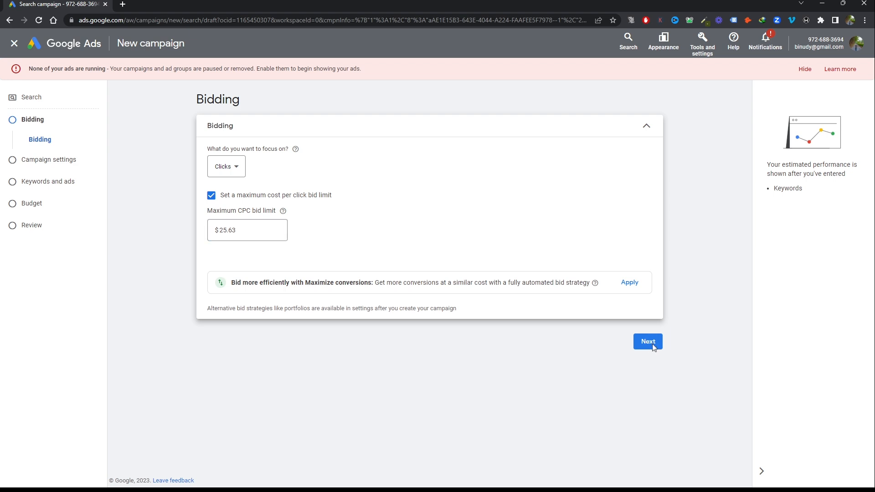
Choose the networks manually, excluding both the Google Display Network and Google search partners
click(233, 172)
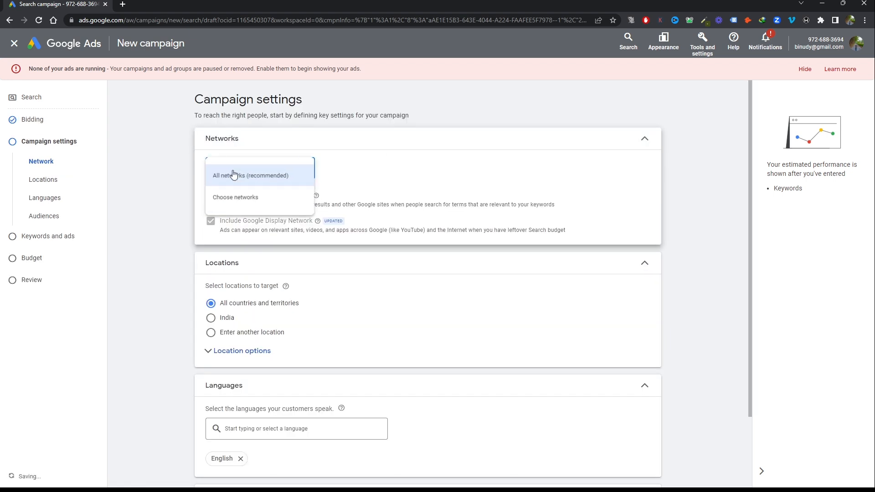
click(234, 207)
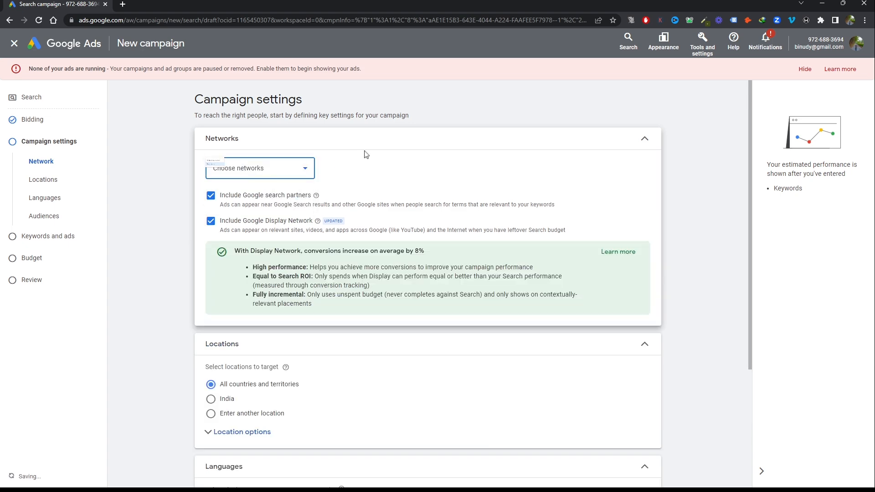
click(211, 221)
click(211, 221)
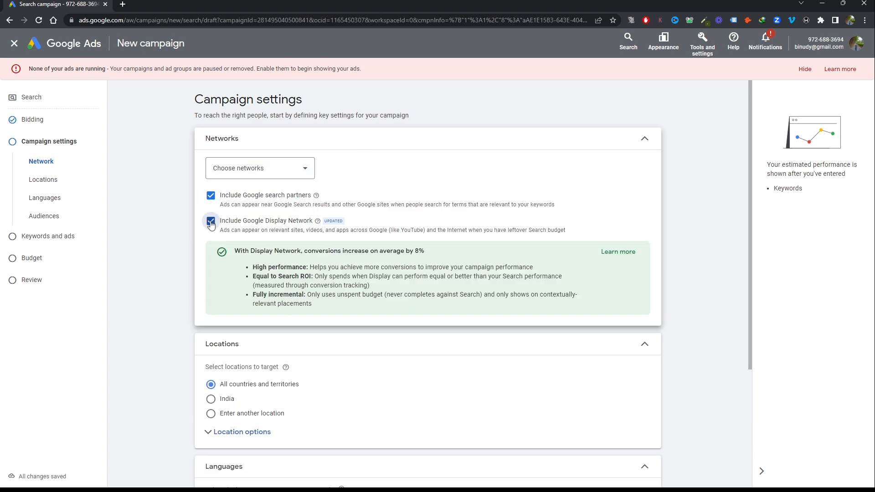
click(211, 222)
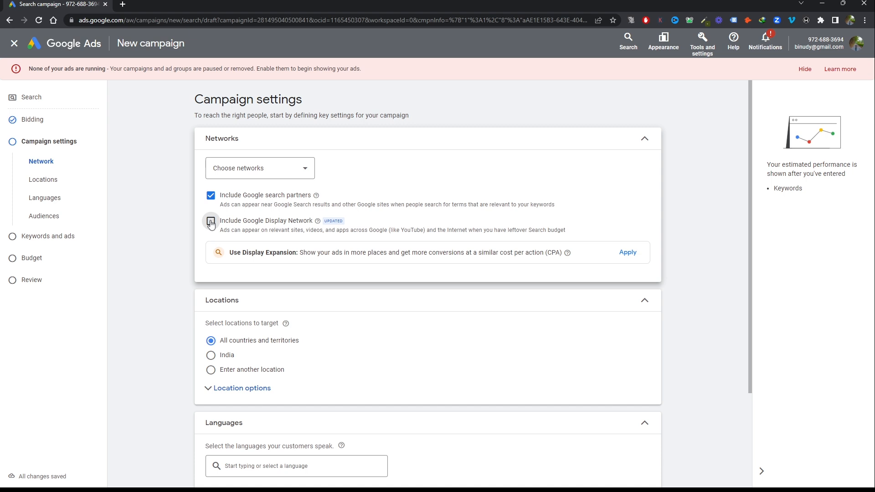
click(210, 196)
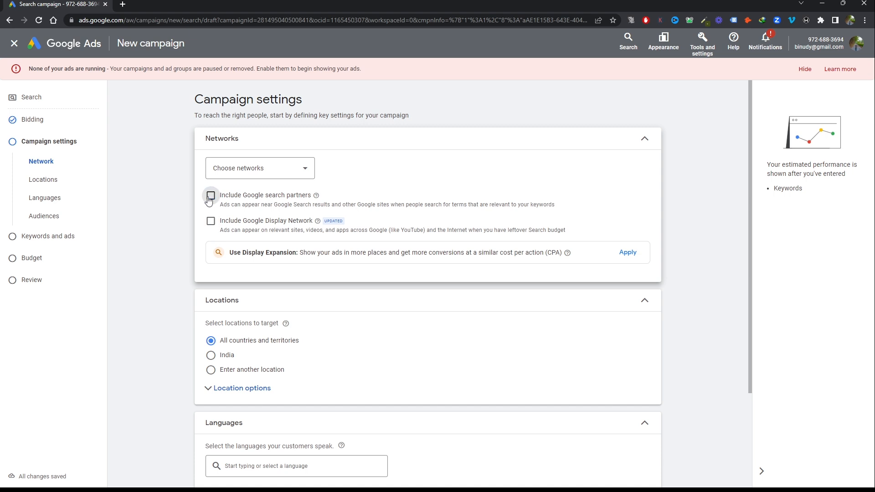
Target the city of Houston, Texas, United States using the advanced location search and save it
scroll(322, 236, down, 3)
click(230, 249)
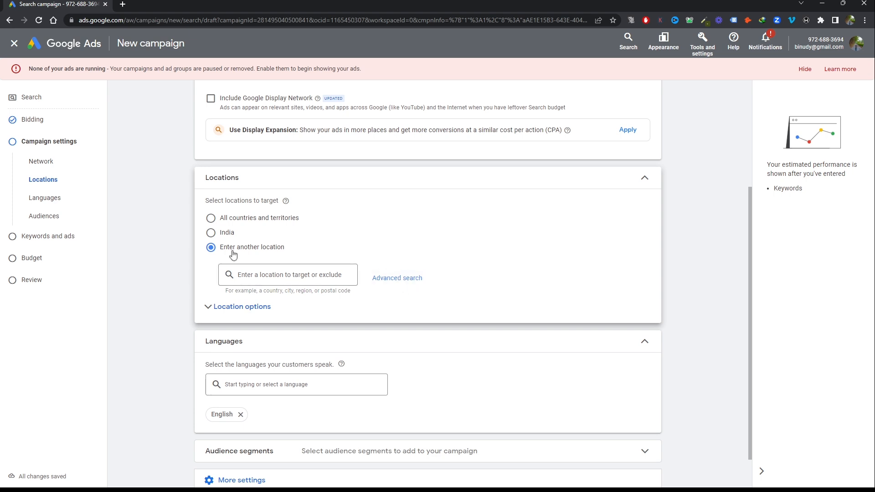
click(398, 278)
click(253, 182)
text(h)
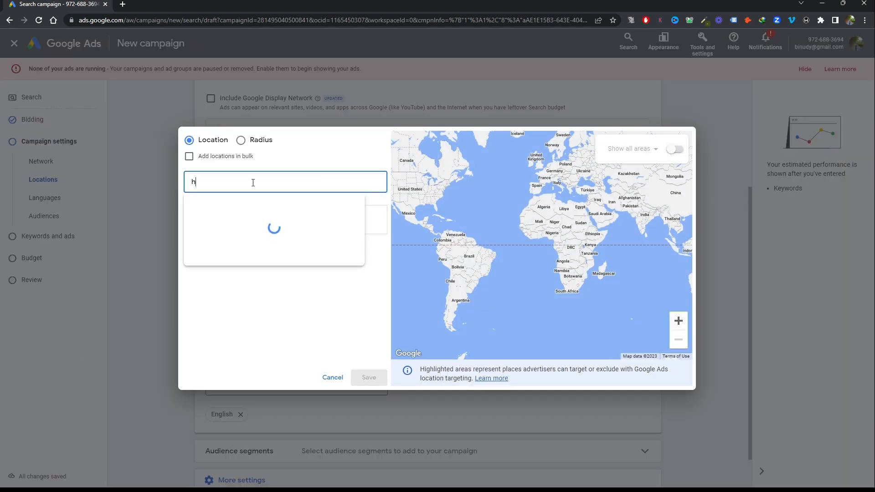
text(ouston)
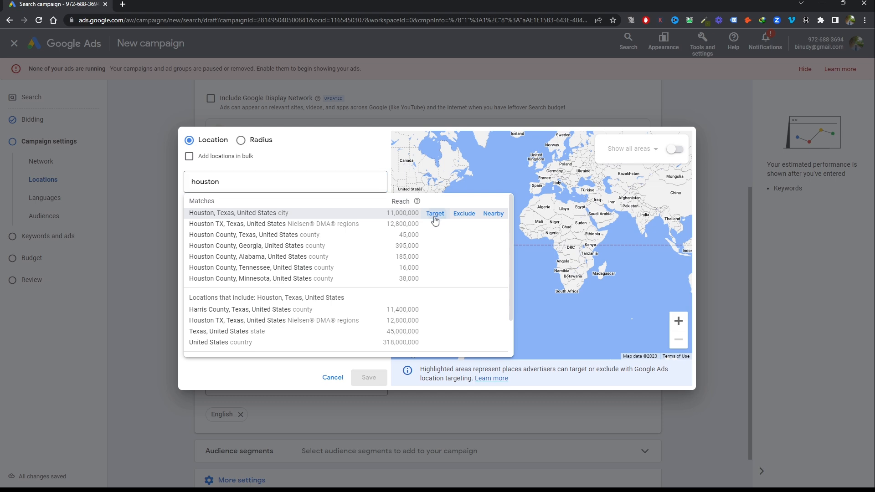
click(435, 214)
click(368, 377)
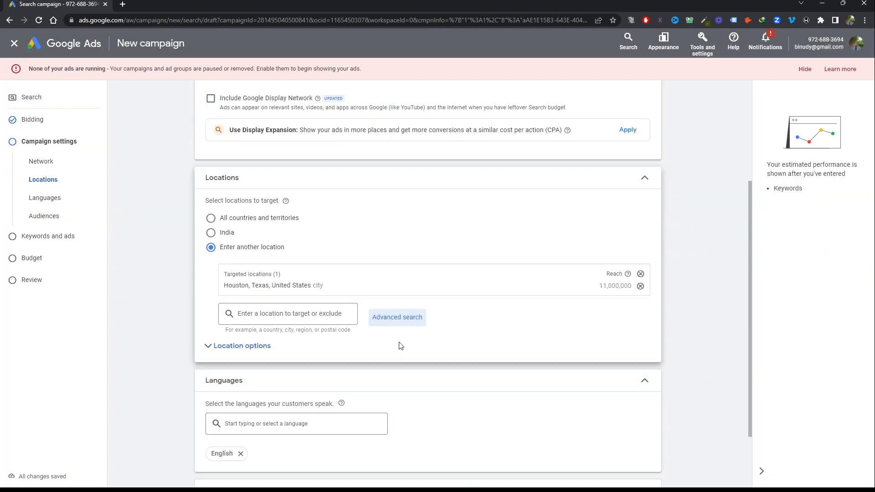
Set the location options to target by Presence and to exclude by Presence or interest
scroll(400, 346, down, 2)
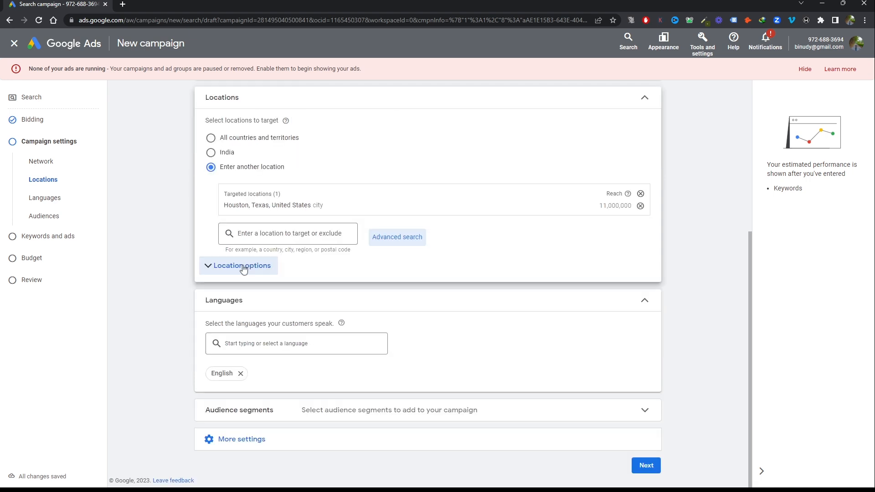
click(244, 268)
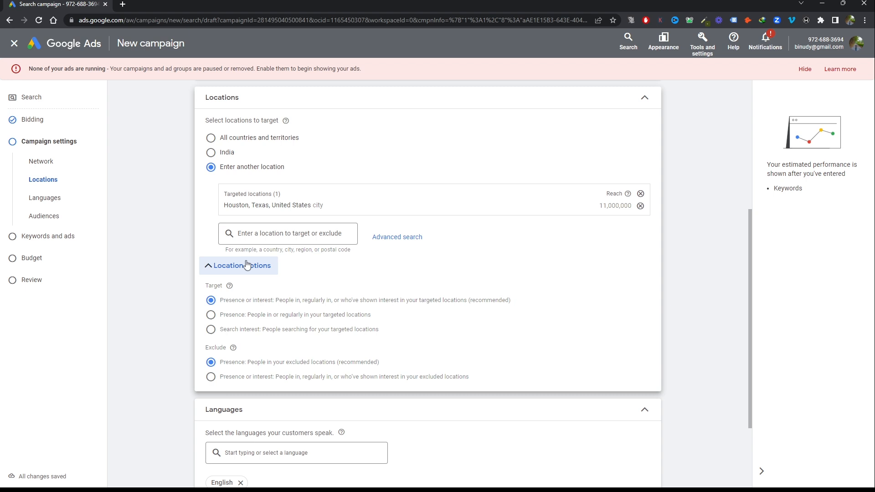
click(211, 315)
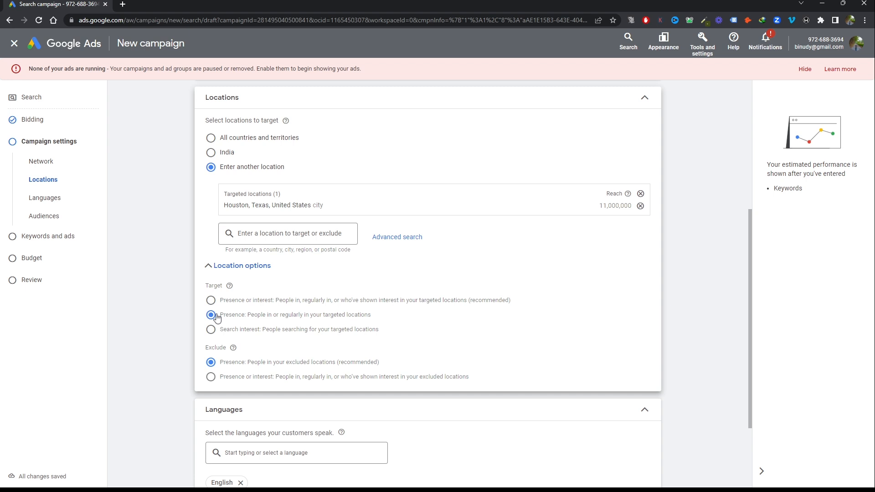
click(211, 377)
Expand the audience segments section and look over its targeting settings
scroll(291, 383, down, 3)
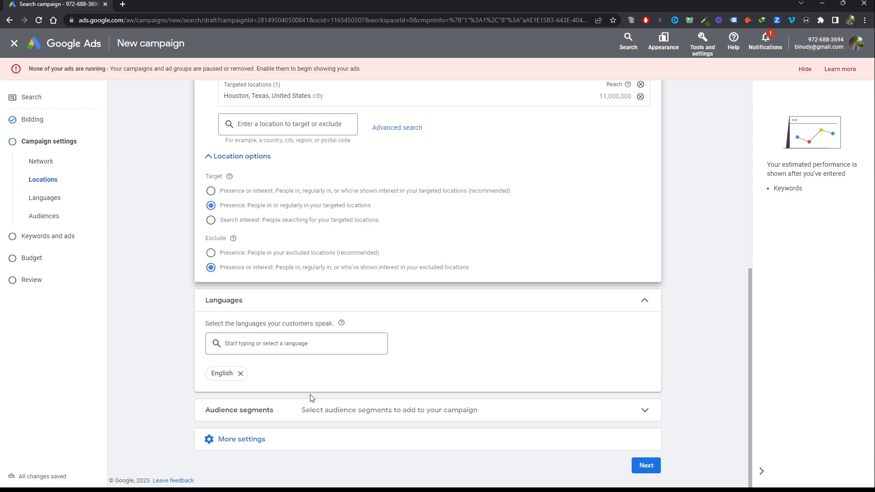
click(249, 414)
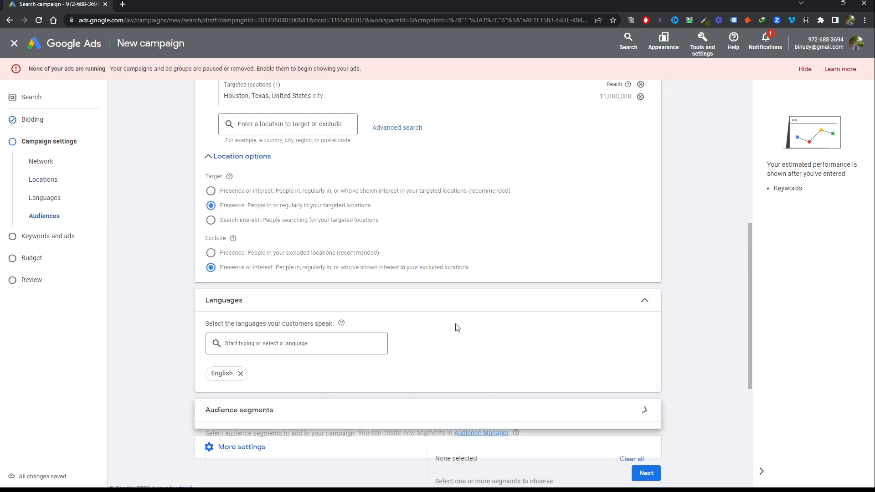
scroll(457, 311, down, 5)
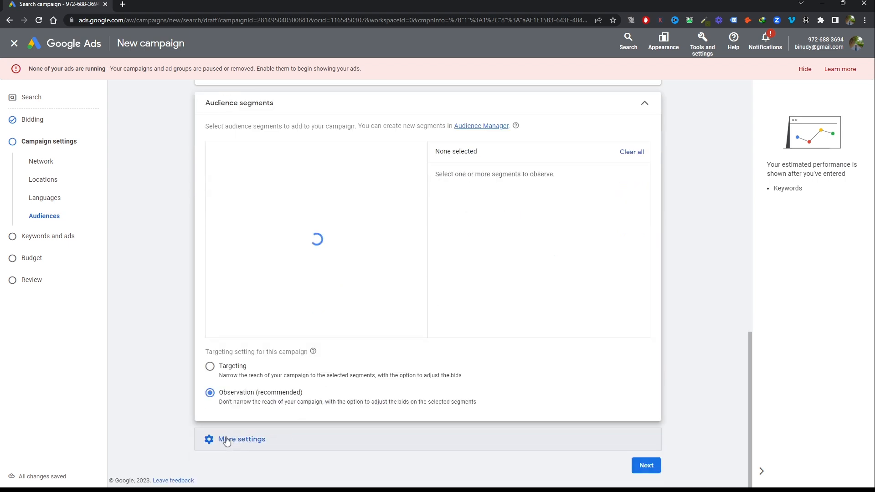
Set the ad schedule to Mondays - Fridays from 07:00 to 20:00
click(227, 440)
scroll(515, 213, down, 2)
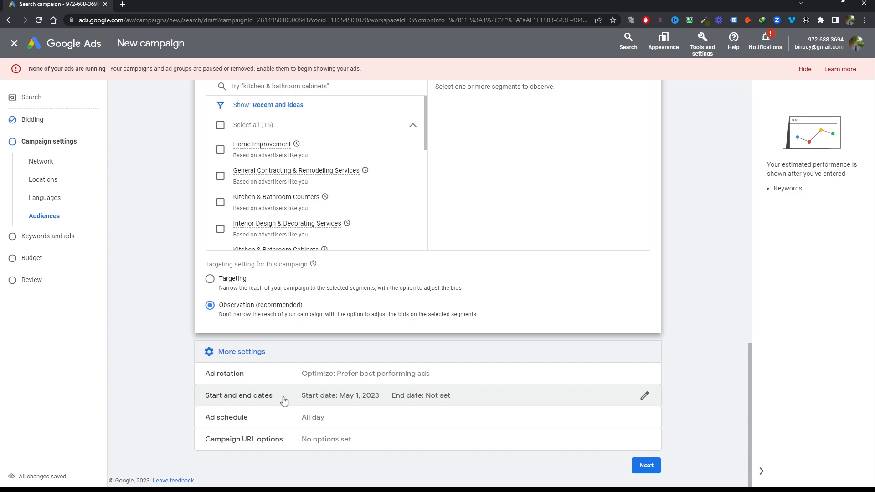
click(319, 418)
scroll(404, 379, down, 2)
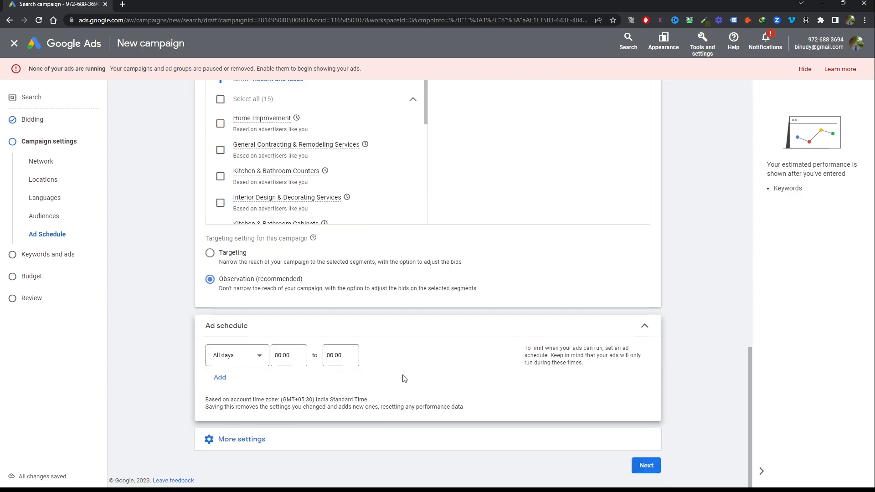
click(227, 359)
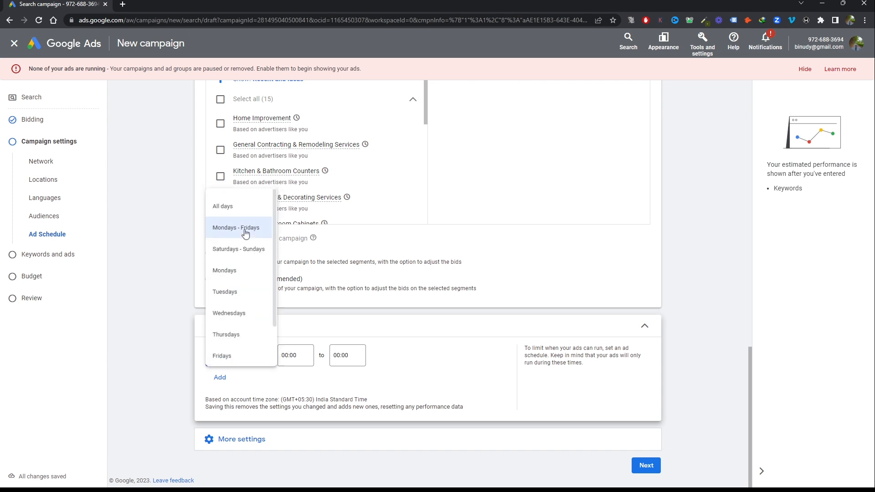
click(245, 232)
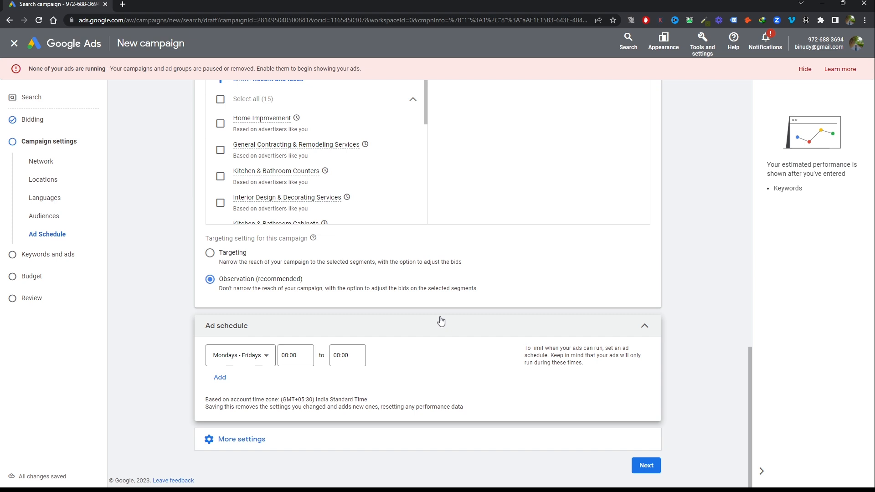
click(293, 355)
scroll(293, 287, down, 10)
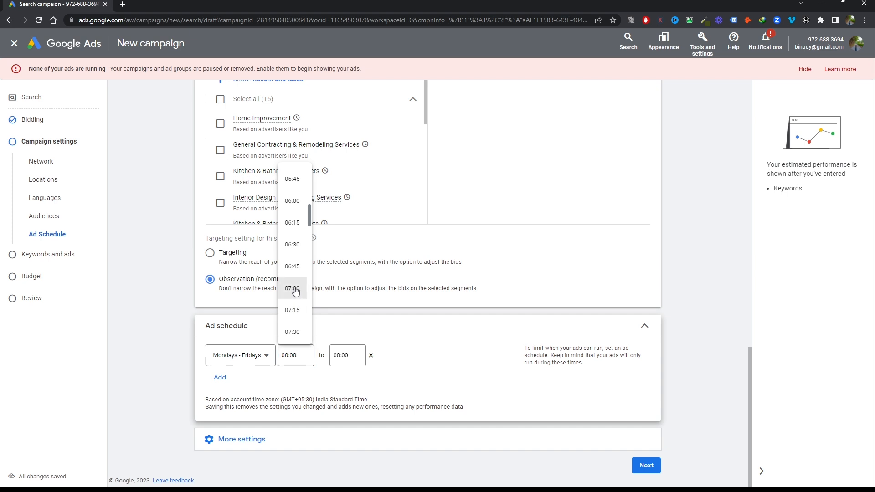
click(292, 290)
click(346, 355)
click(343, 290)
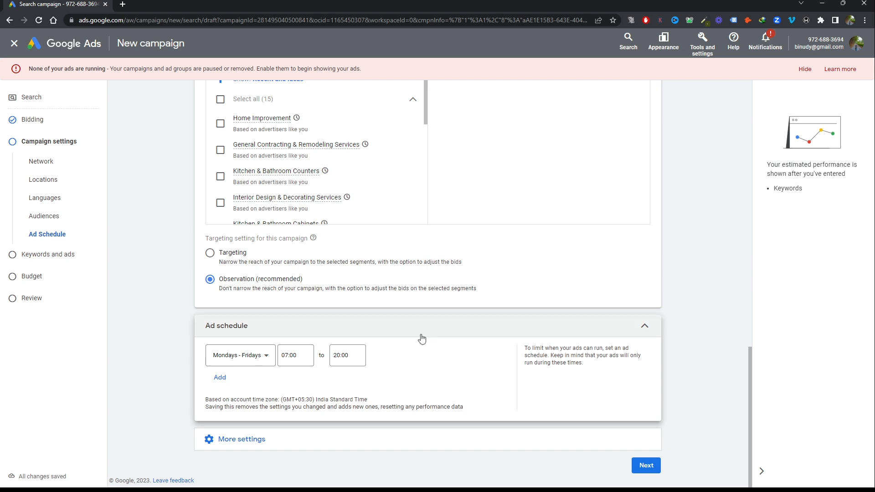
click(220, 377)
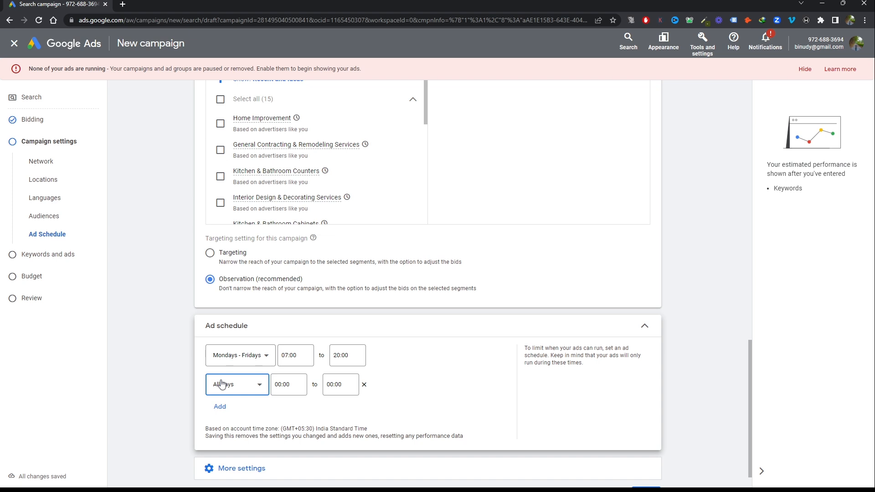
click(222, 385)
scroll(231, 358, down, 2)
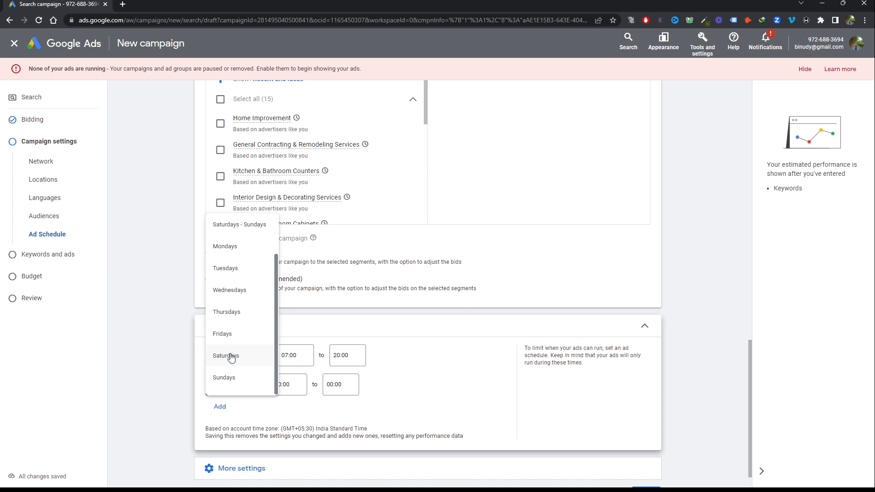
click(282, 400)
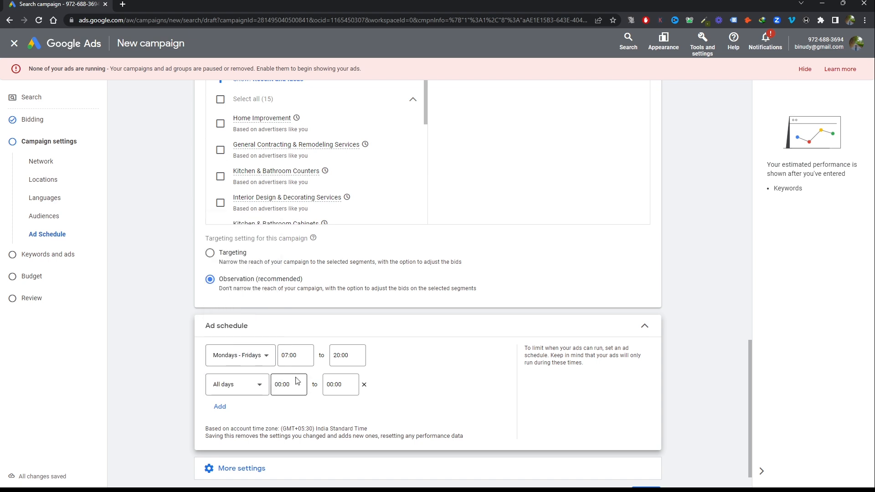
click(363, 384)
Continue to the keywords and enter "Bathroom Remodel" as phrase match and [Bathroom Remodel Houston] as exact match
click(645, 466)
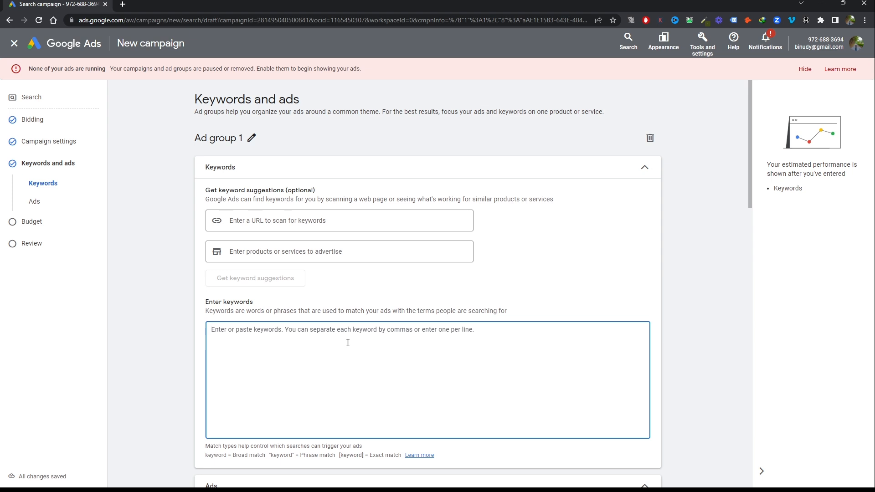
scroll(542, 302, down, 3)
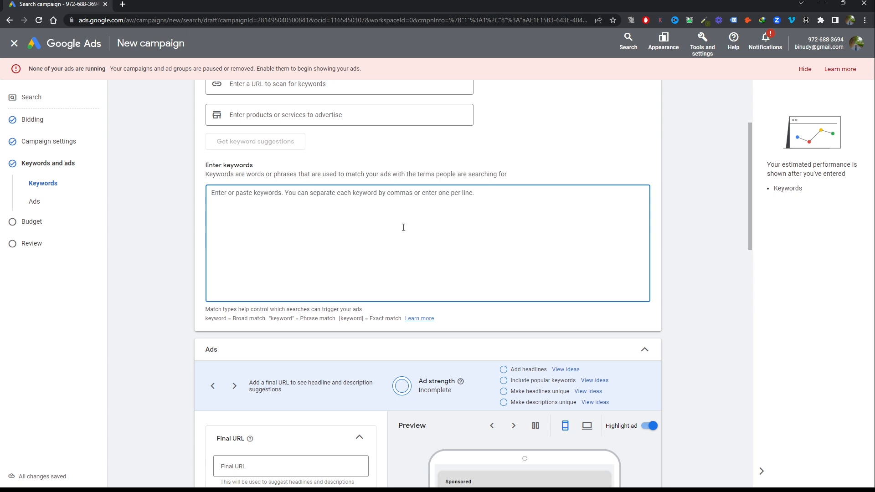
text(" Bathroom Remodel ')
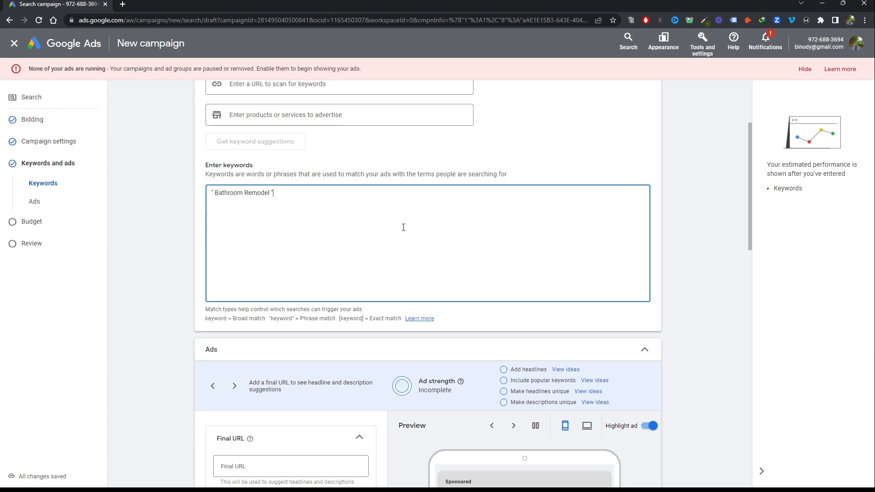
text([Bathroom Remodel Houston)
key(Tab)
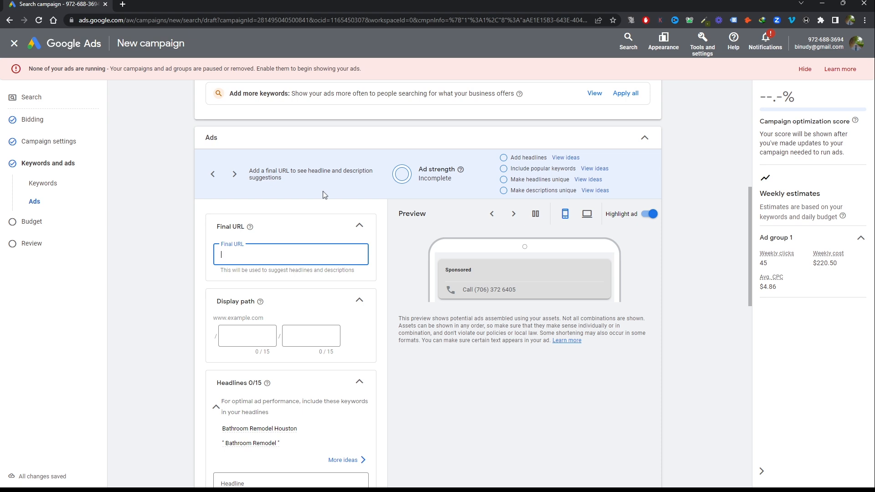
text(https://w)
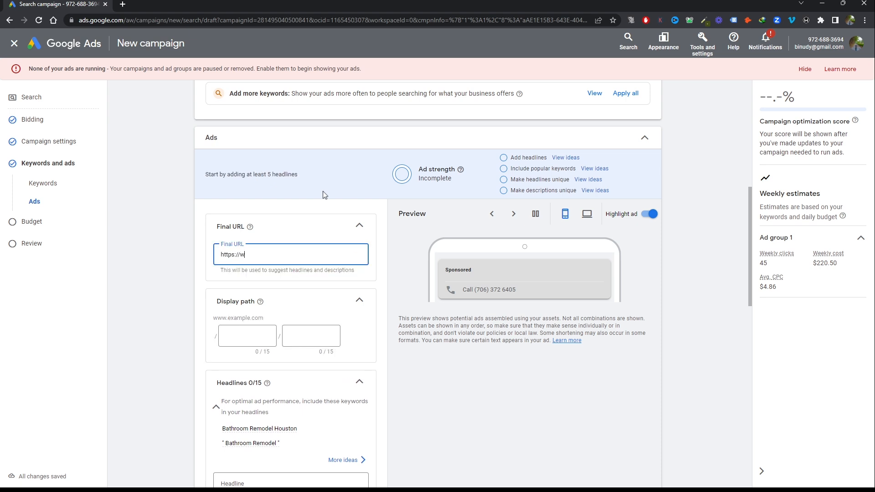
text(ww.growthlifts.com)
click(237, 335)
text(Bathroom)
key(Tab)
text(Remodel-Houston)
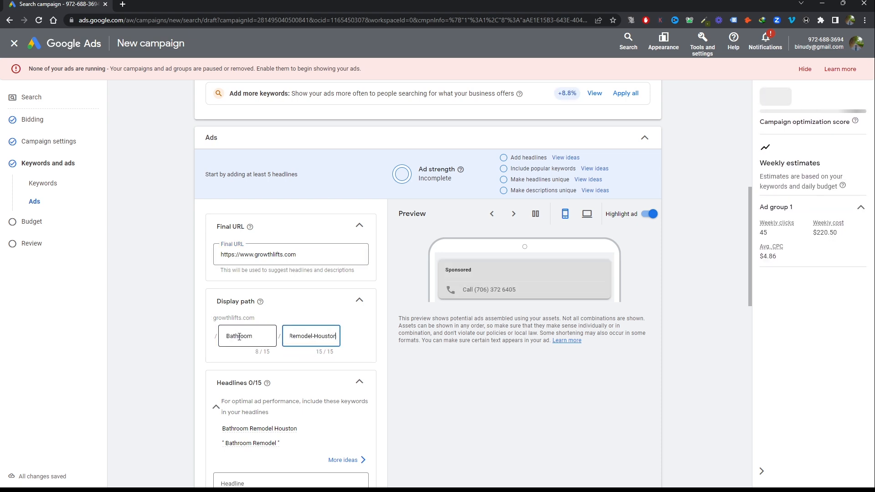
Enter the headlines "Bathroom Remodel Houston", "Bathroom Remodel Services" and "Call for a Free Estimate"
scroll(274, 319, down, 8)
scroll(256, 237, up, 3)
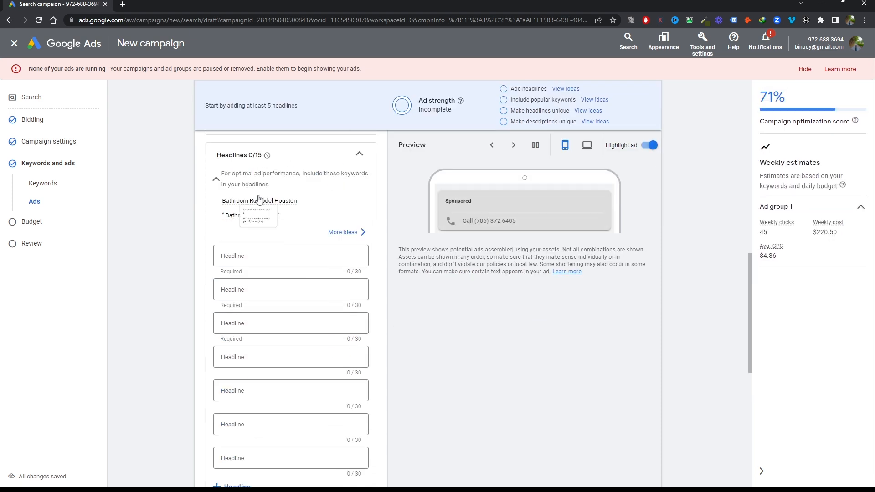
click(264, 254)
text(Bathroom Remodel Houston)
click(267, 289)
text(Bathroom Re)
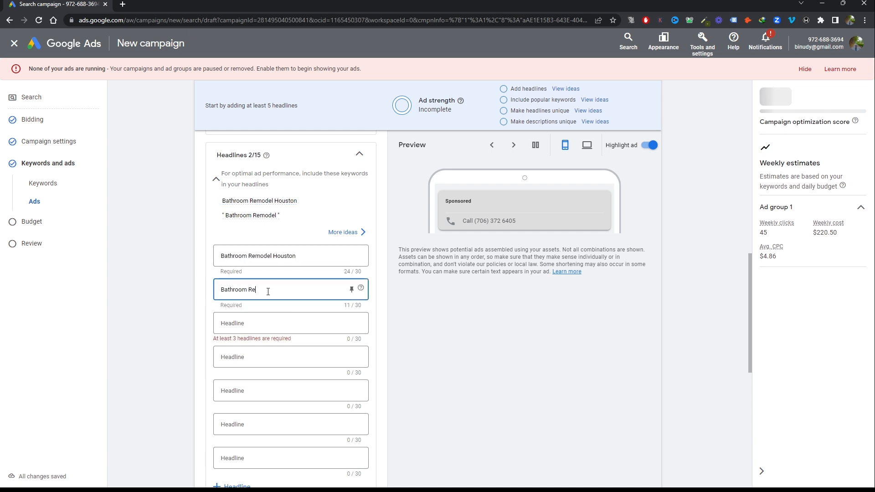
text(model Services)
click(291, 322)
text(Call )
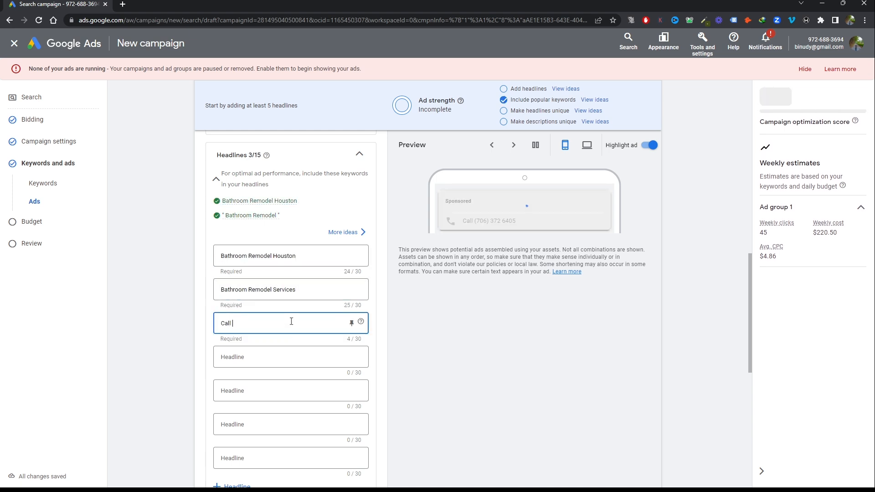
text(for a Free Estimate)
Finish the ad with the descriptions "Looking to remodel your Bathrrom? Call Us today For a Free Estimation and site visit" and "Revamp Your Bathroom Space"
scroll(291, 321, down, 7)
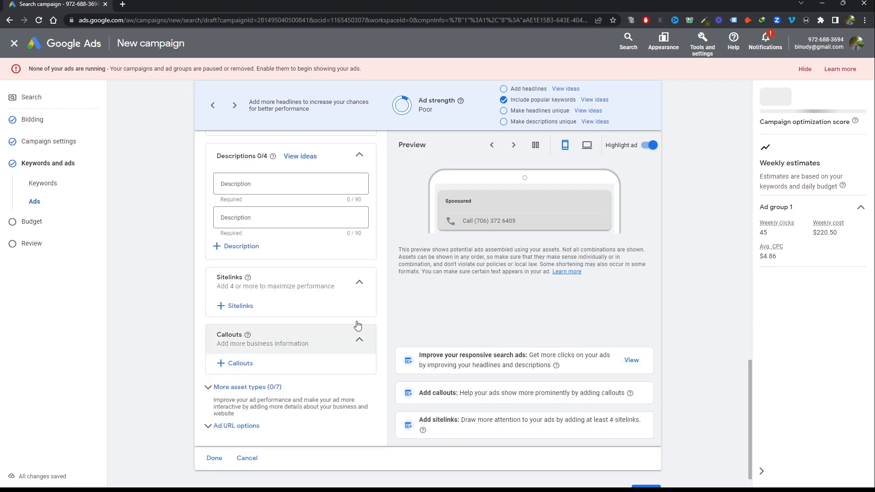
click(274, 232)
text(Looking to remodel your Bath)
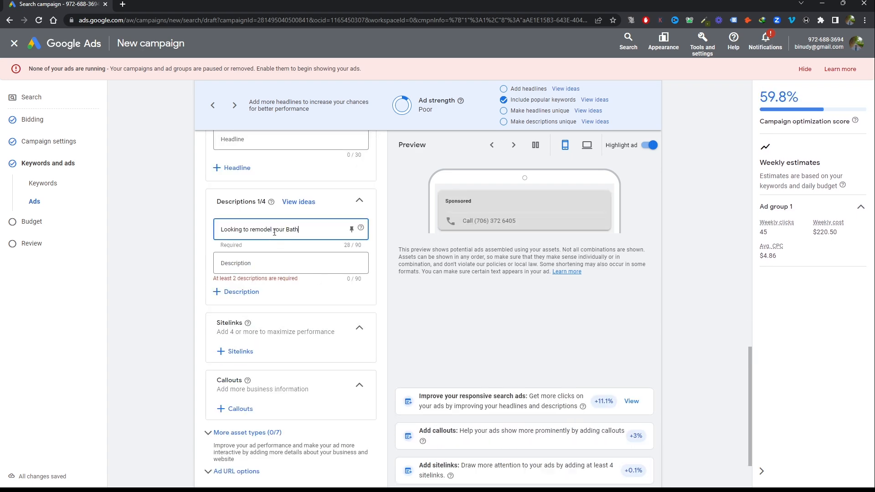
text(rrom? Call Us today For a)
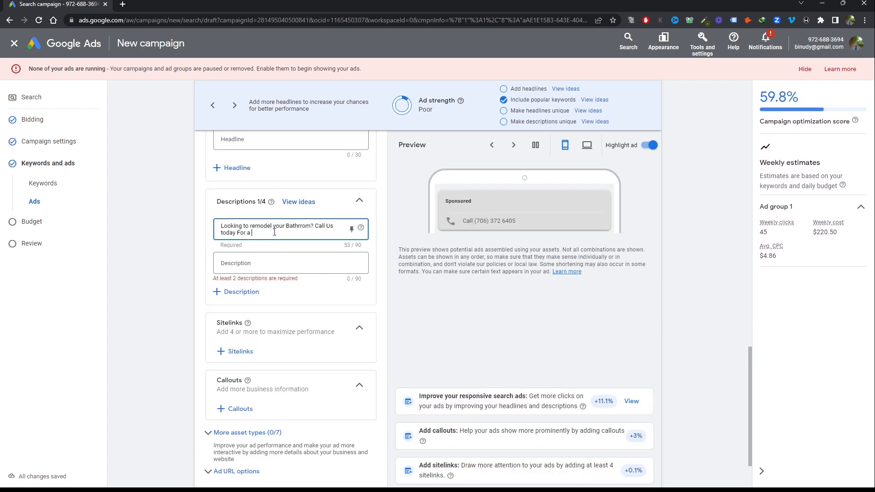
text( Free Estimation and site visit)
click(271, 262)
text(Revamp Your Bathroom Space)
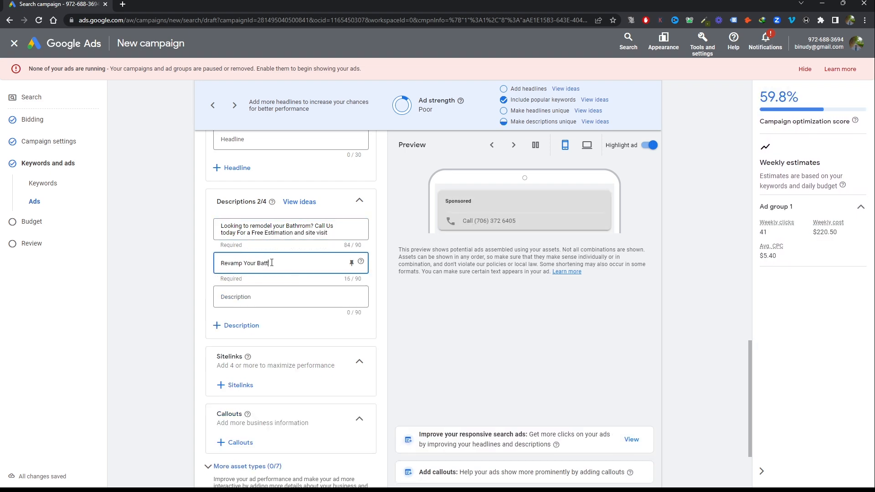
scroll(148, 420, down, 3)
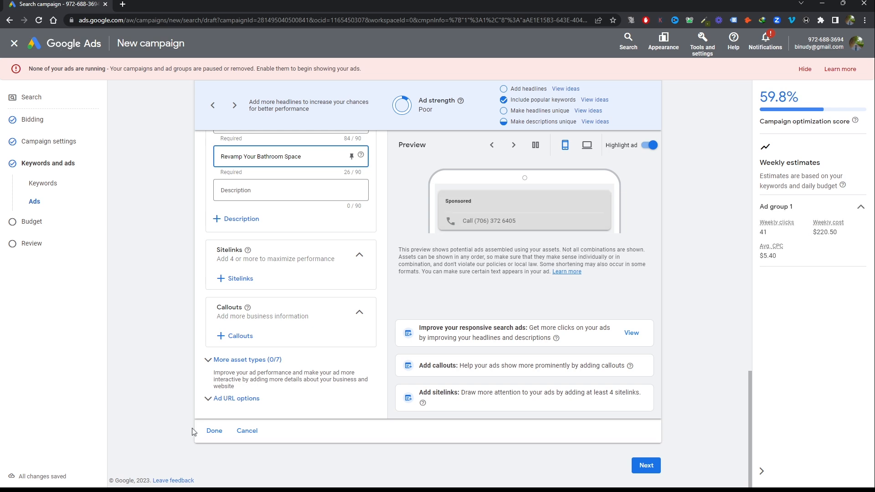
click(213, 431)
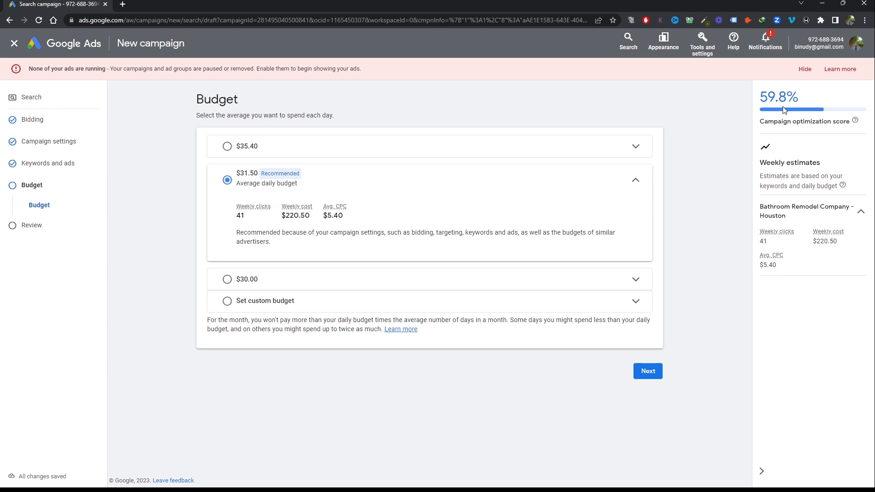
Set a custom average daily budget of $100 for the campaign and continue to the review
scroll(237, 287, down, 1)
click(227, 279)
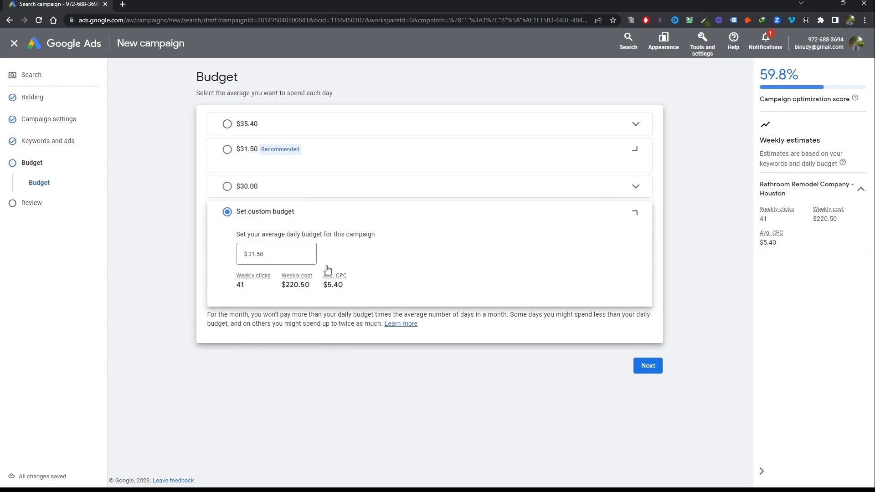
click(273, 238)
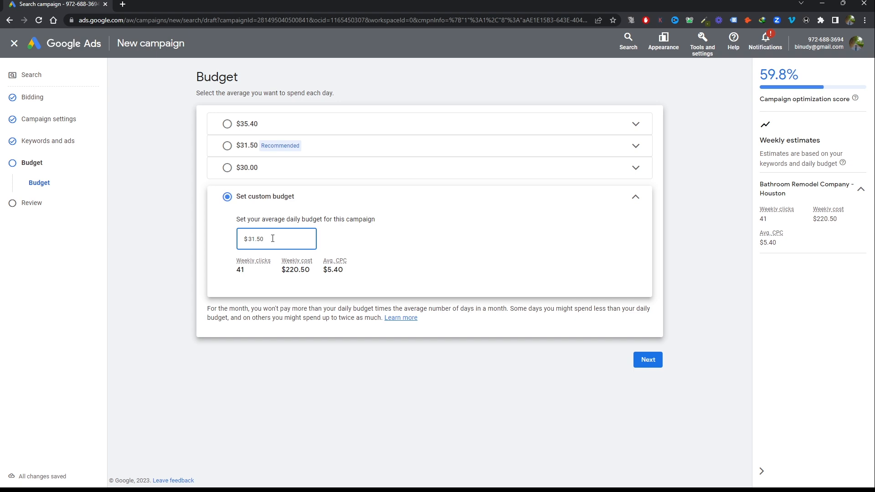
key(BackSpace)
key(BackSpace)
key(BackSpace)
key(BackSpace)
text(100)
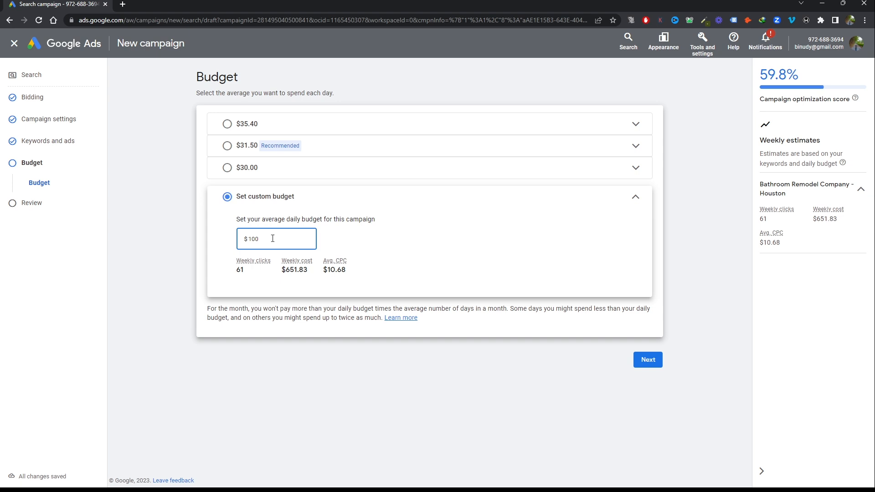
key(BackSpace)
key(BackSpace)
key(BackSpace)
text(100)
click(648, 361)
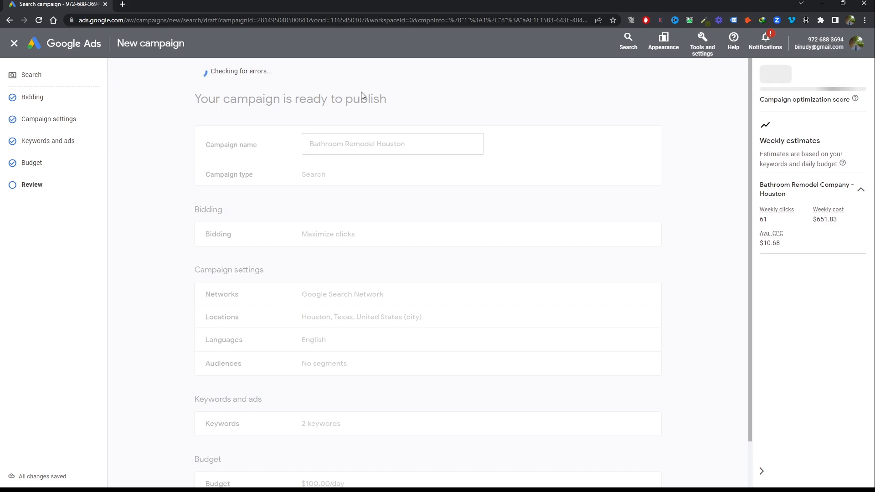
Publish the reviewed campaign and open the list of campaigns
scroll(635, 453, down, 3)
click(632, 447)
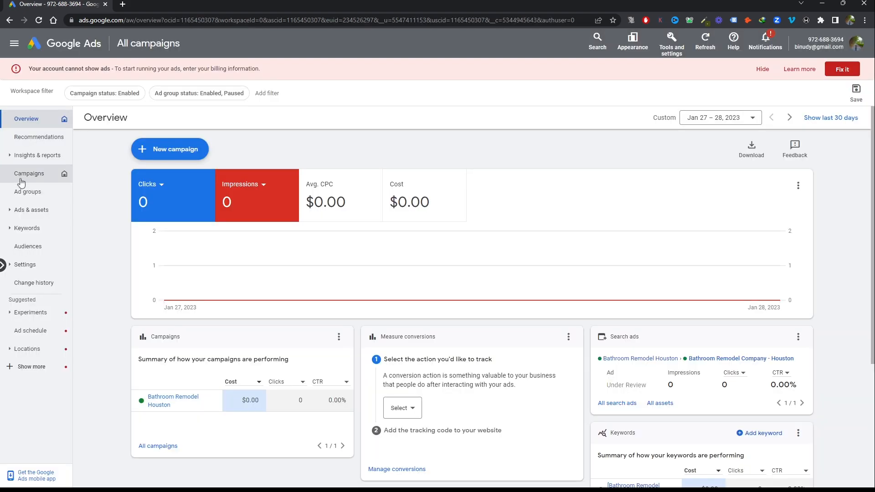
click(23, 176)
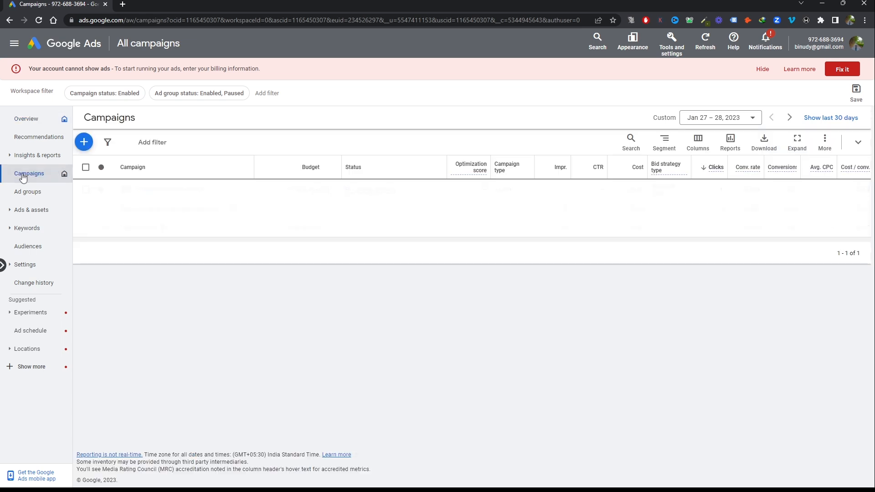
Pause the Bathroom Remodel Houston campaign instead of keeping it active
click(85, 190)
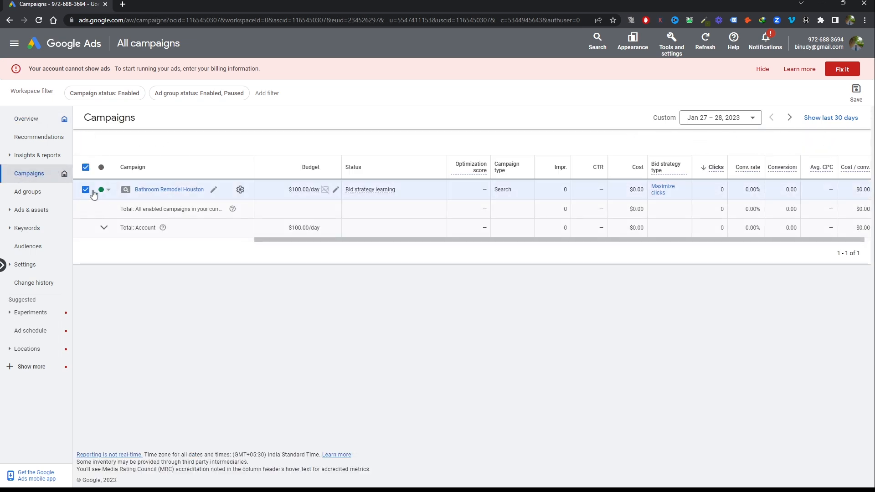
click(107, 190)
click(117, 221)
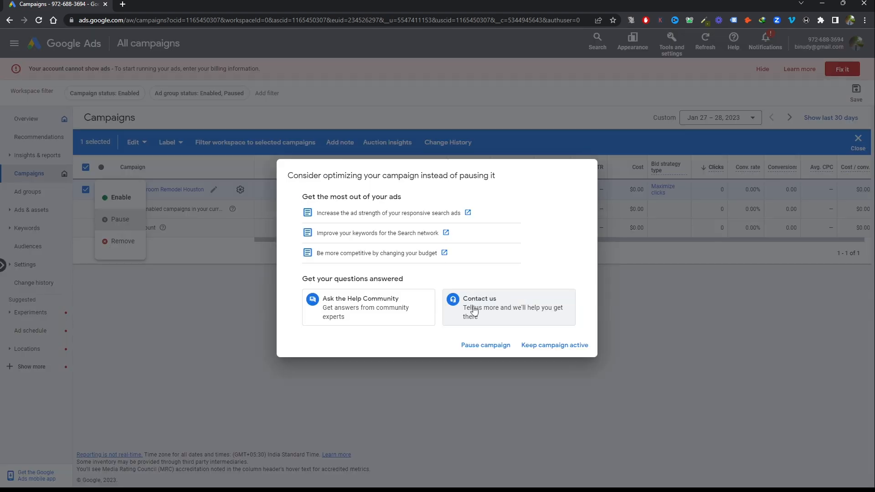
click(486, 345)
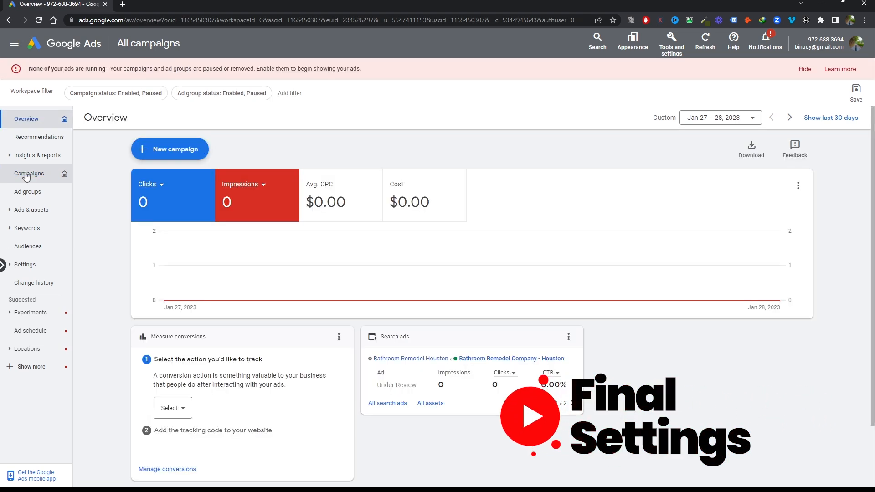
Open the settings of the Bathroom Remodel Houston campaign with the $100.00/day budget
click(26, 175)
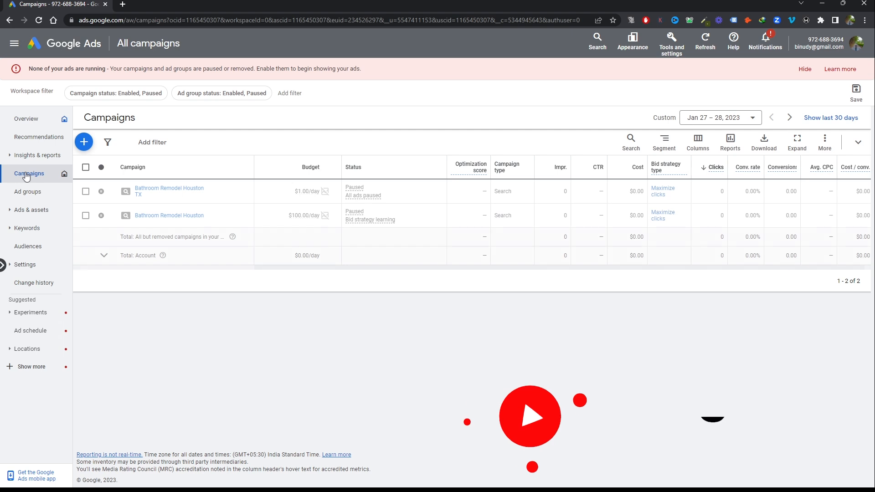
click(153, 217)
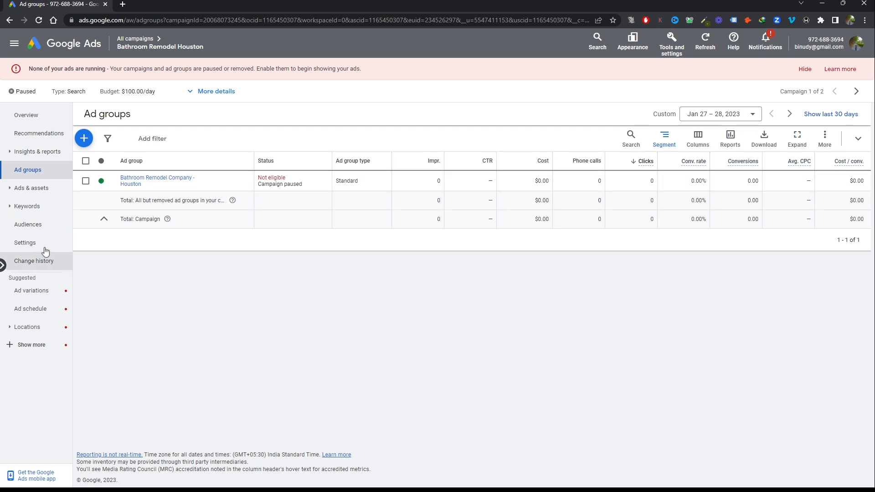
click(25, 243)
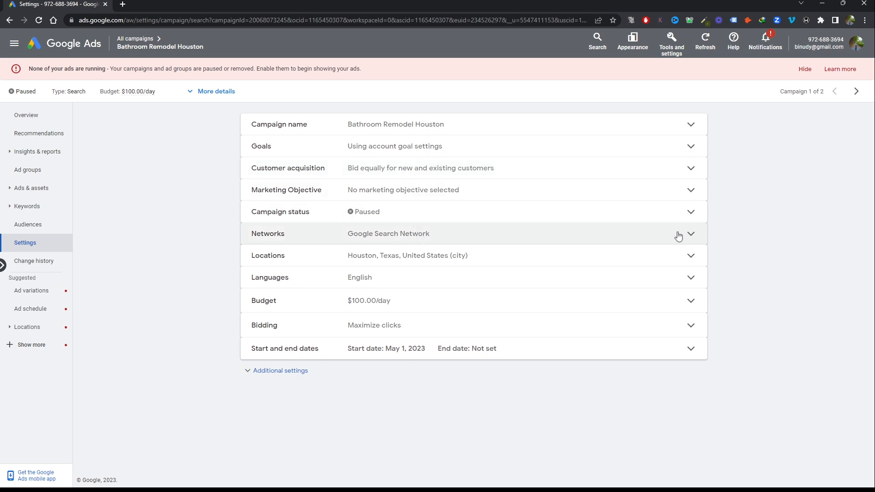
Look over the campaign's network options without changing them, and open the location targeting editor
click(692, 233)
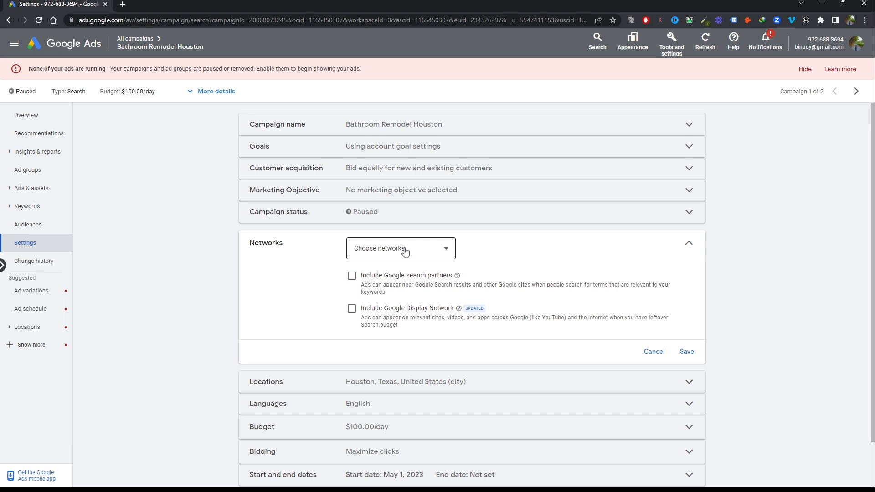
click(654, 351)
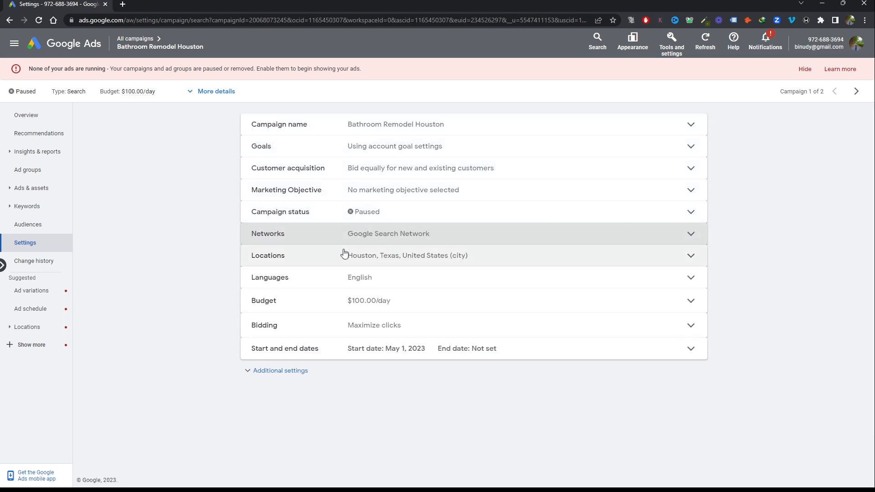
click(693, 258)
click(539, 376)
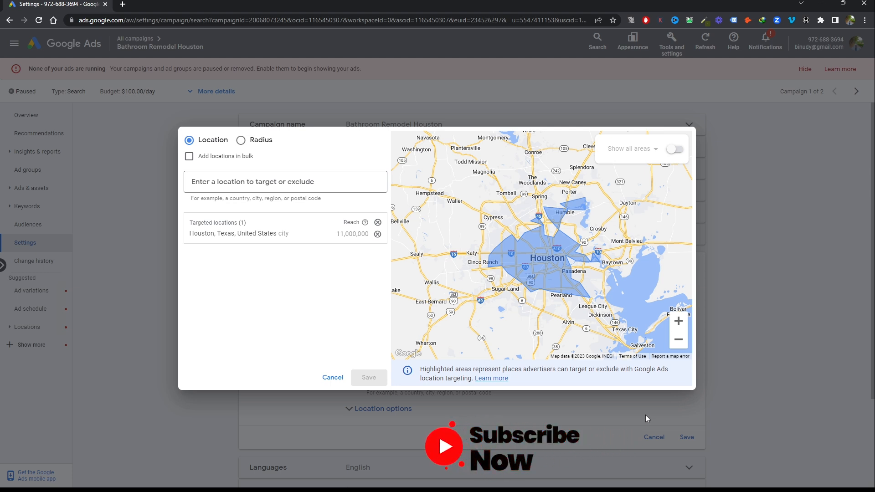
Target a 10 mi radius around Houston, TX, USA in the campaign's location targeting
click(243, 144)
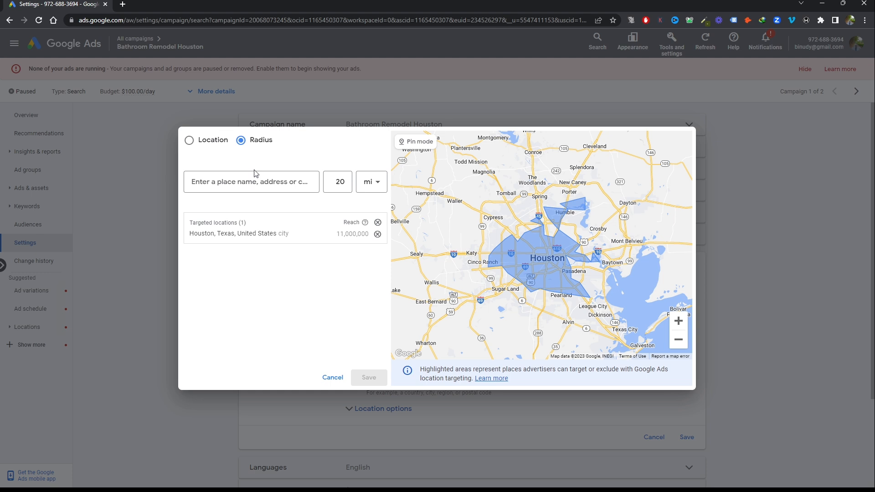
click(339, 183)
key(BackSpace)
text(1)
click(256, 182)
text(Hou)
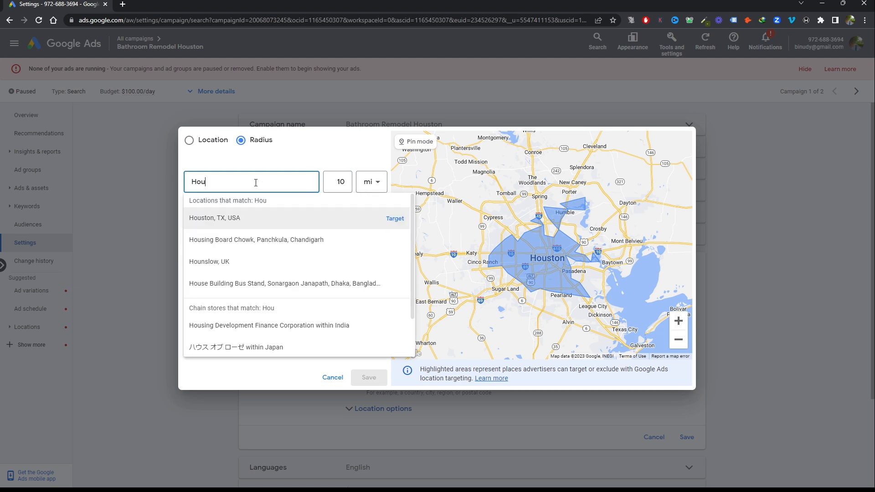
text(ston)
click(393, 219)
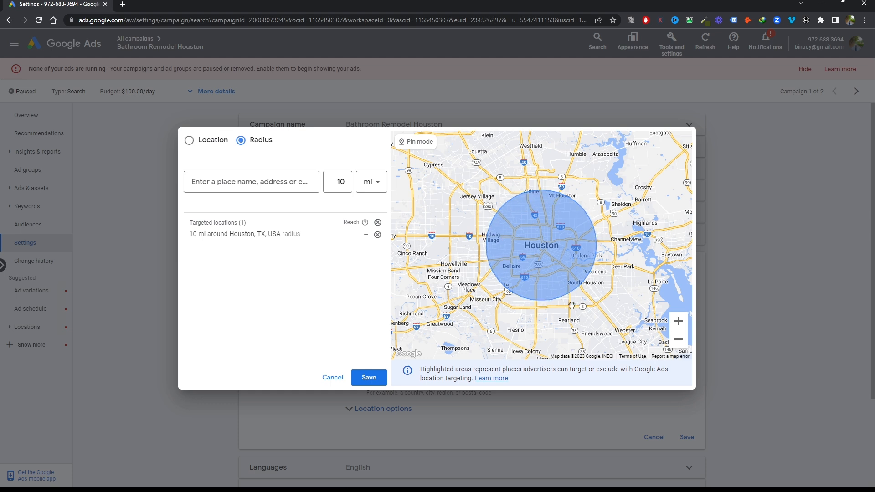
Set the radius value to 15 mi and remove the 10 mi Houston radius from the targeted locations
click(345, 181)
text(5)
click(377, 235)
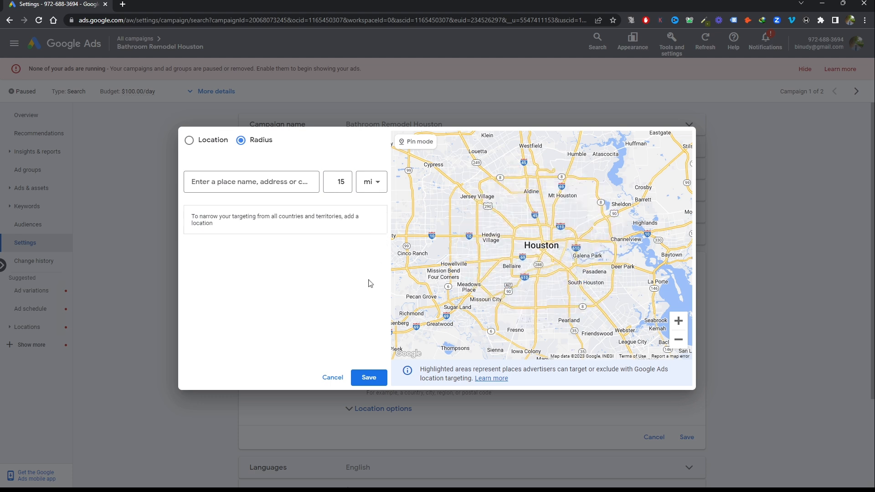
Switch from radius to location targeting, search for Houston and target the city Houston, Texas, United States
click(209, 142)
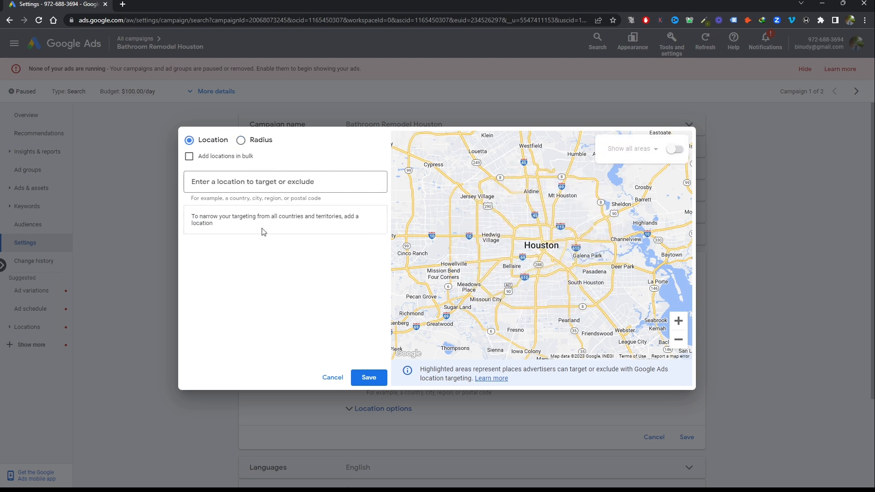
click(266, 180)
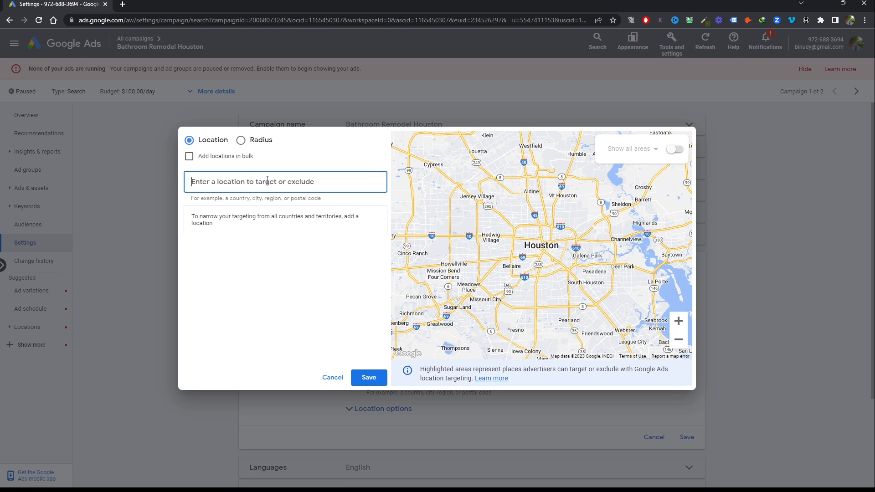
text(Houston)
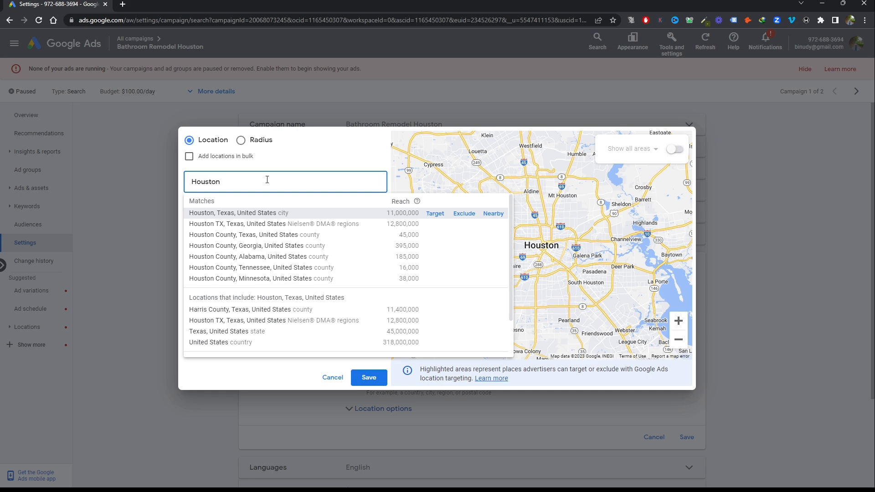
click(434, 213)
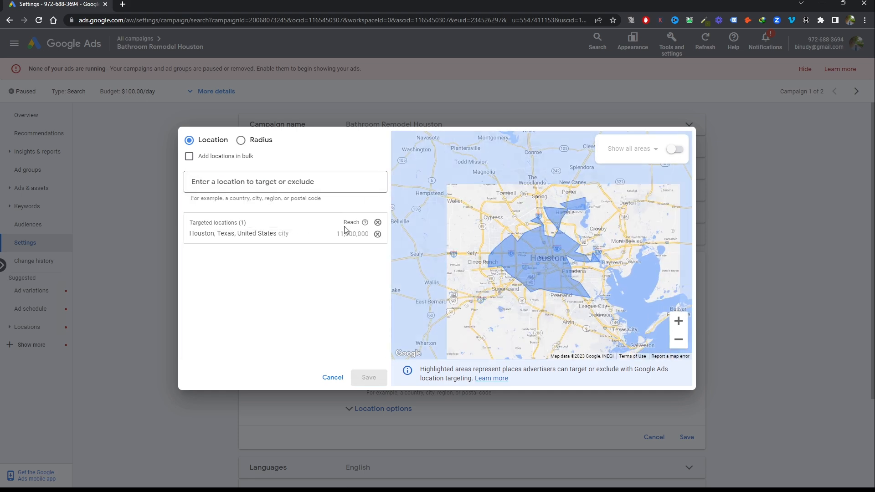
Remove the city of Houston, Texas from the campaign's targeted locations
click(377, 234)
click(296, 182)
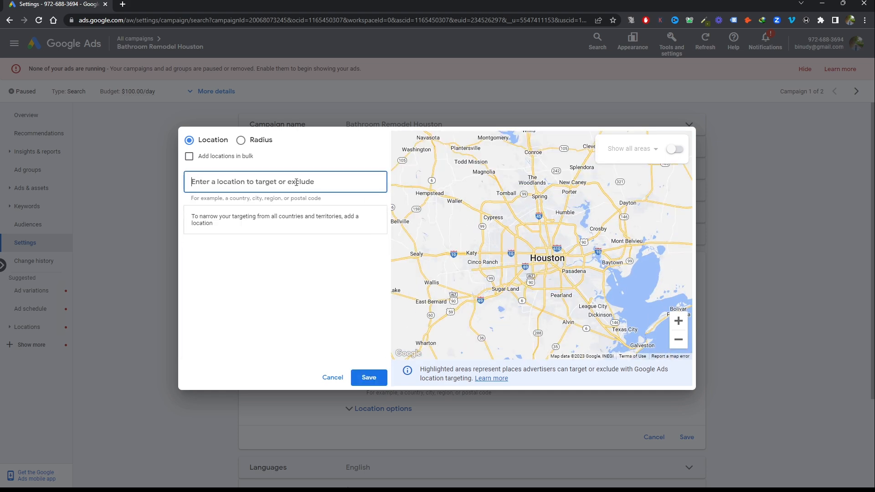
click(822, 5)
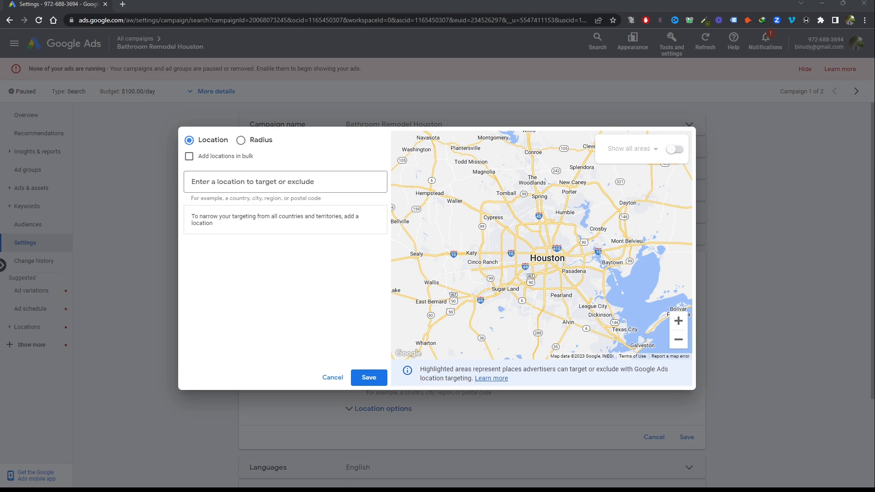
Add the Texas postal codes 77002, 77021, 77040 and 77059 to the campaign's targeted locations
click(283, 181)
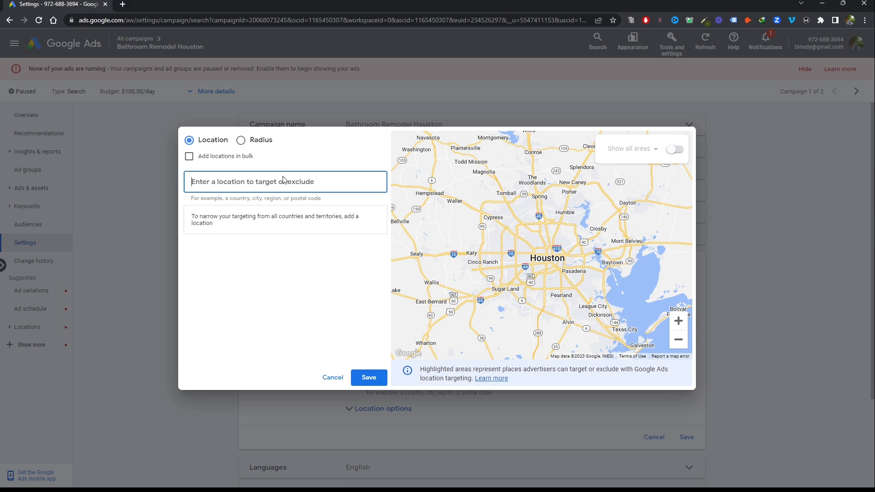
text(77002)
click(435, 213)
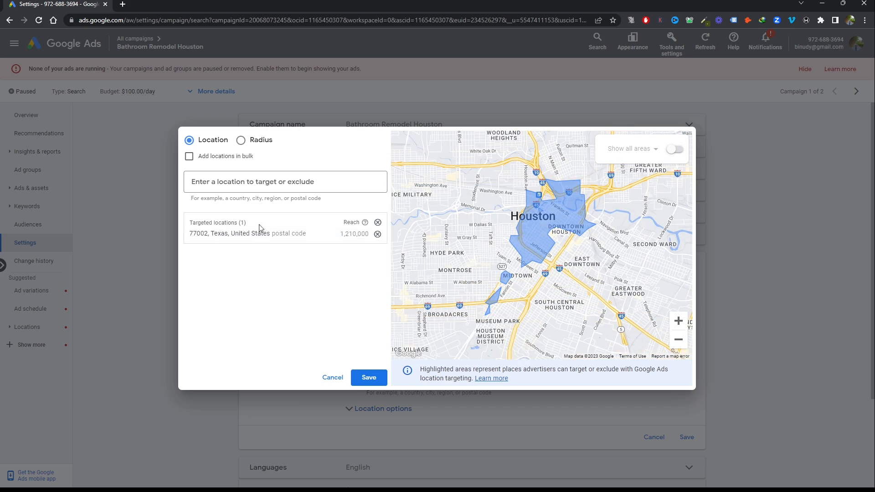
key(alt+Tab)
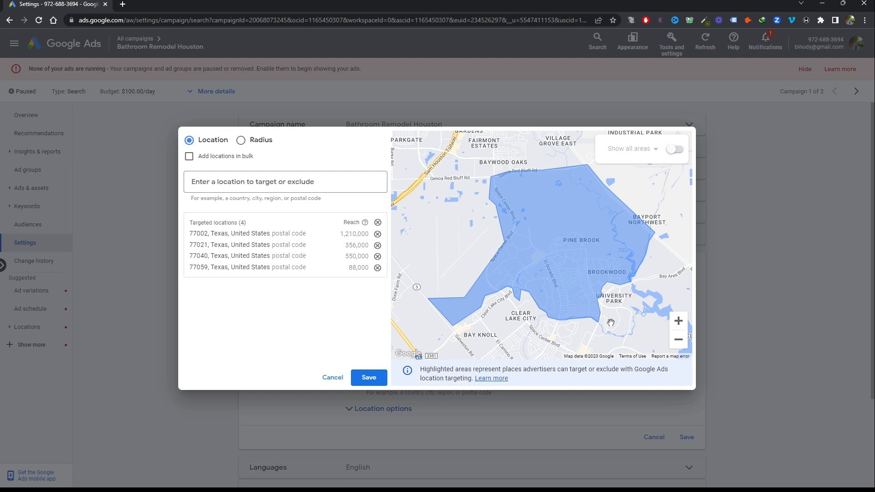
Examine on the map where the targeted postal codes lie within Houston and relative to the surrounding cities and states
click(680, 343)
click(683, 346)
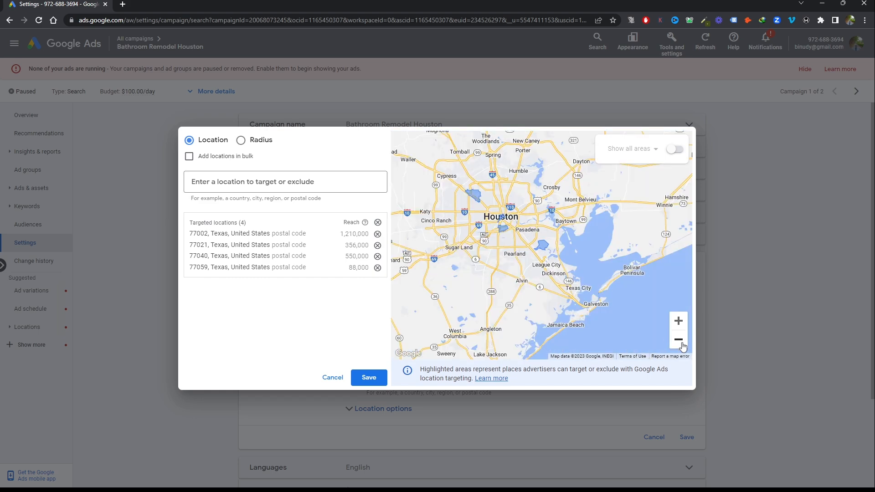
click(313, 181)
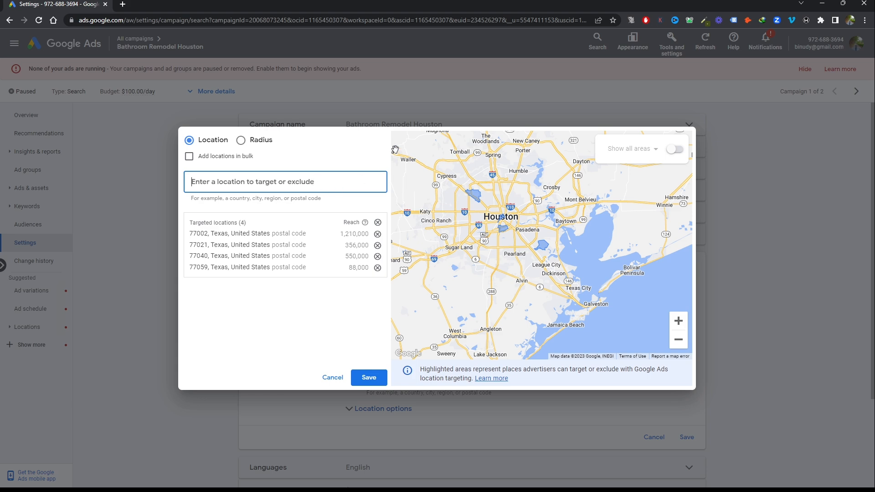
scroll(504, 218, down, 2)
click(677, 340)
click(677, 339)
click(677, 339)
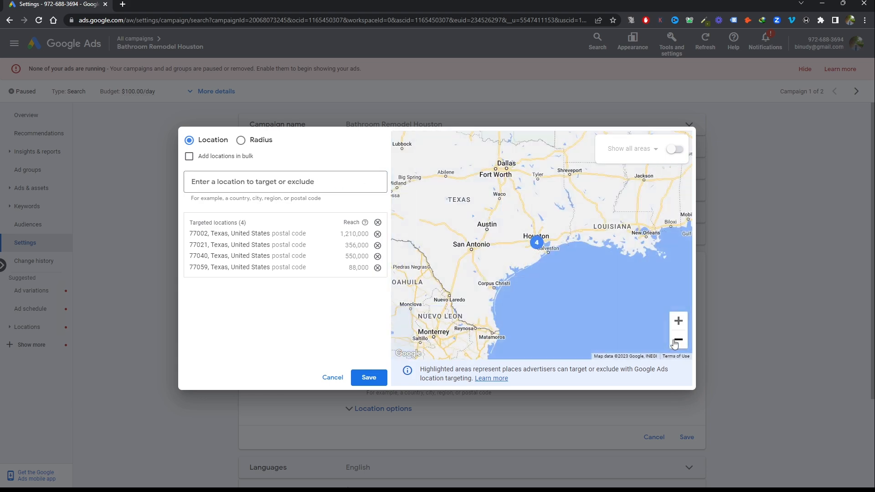
click(674, 342)
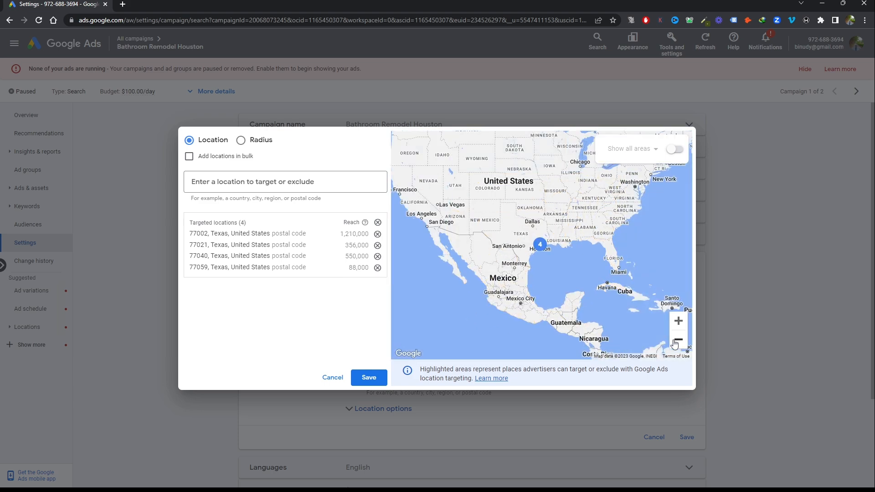
click(674, 342)
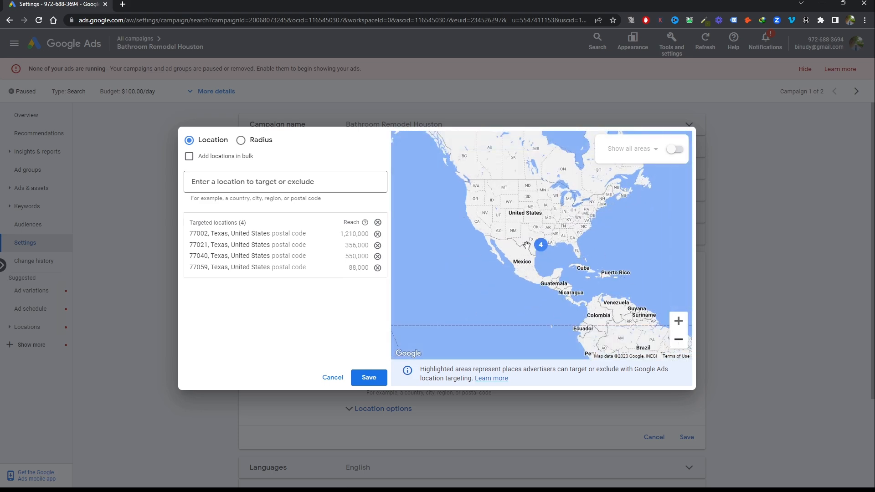
click(682, 322)
click(678, 322)
click(678, 321)
click(679, 322)
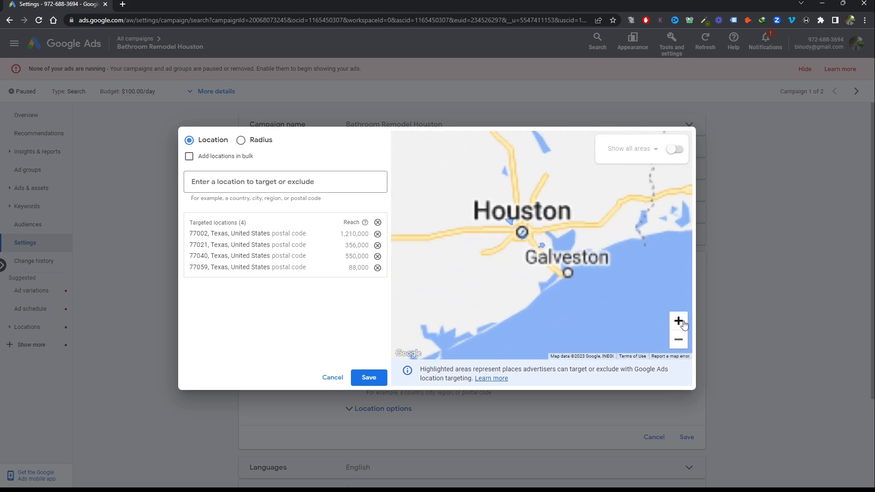
click(679, 322)
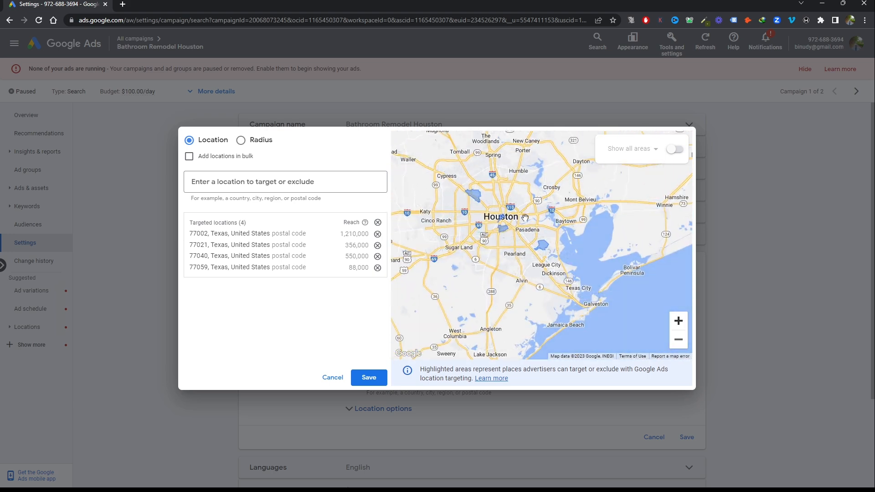
click(678, 339)
click(677, 339)
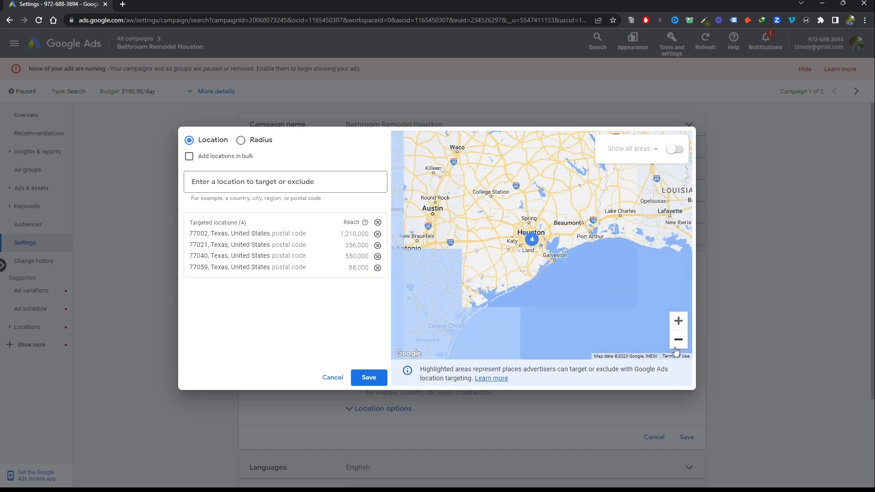
click(678, 341)
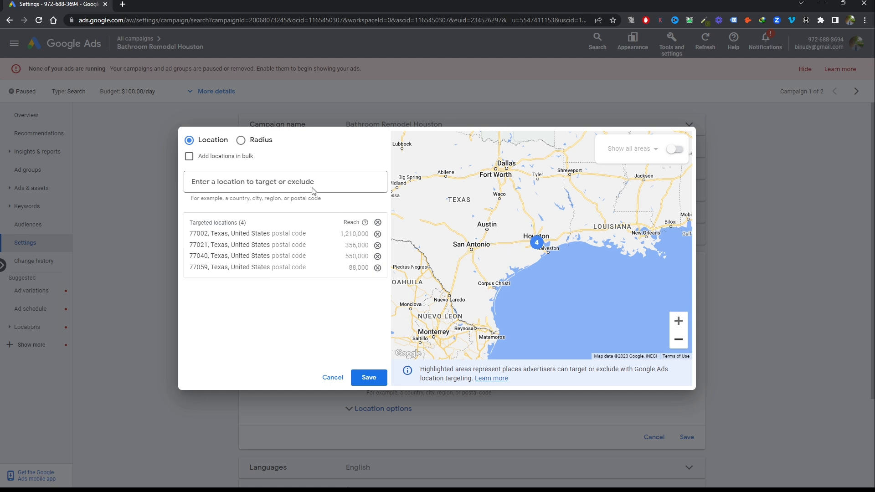
Search for San Antonio and exclude the city San Antonio, Texas, United States from the campaign's locations
click(277, 178)
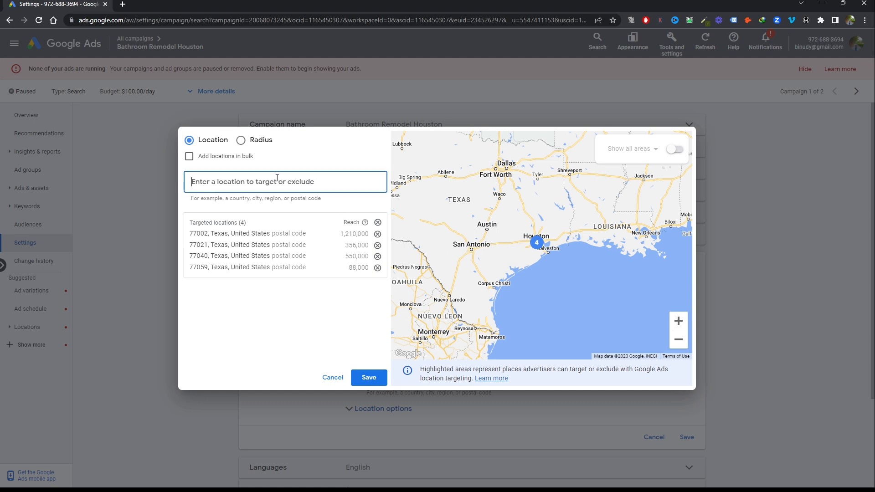
text(Sa)
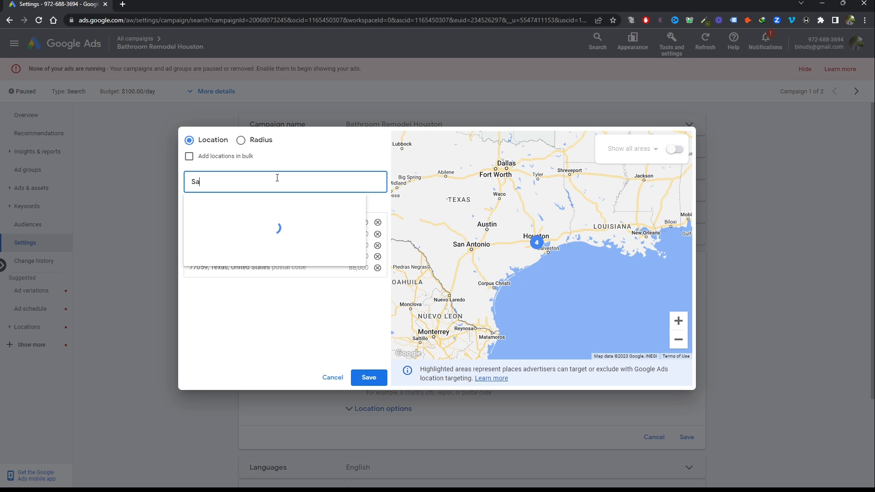
text(n ant)
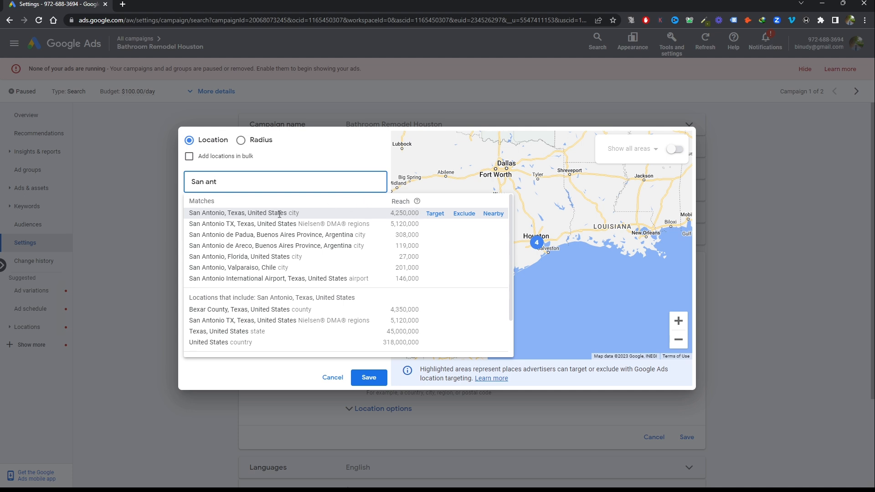
click(464, 214)
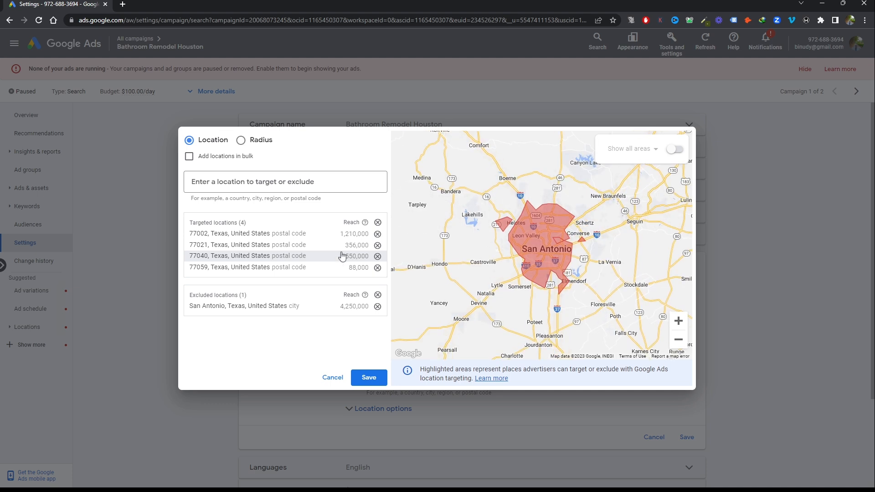
Exclude the country Canada and the state Louisiana, United States, and save the campaign's location settings
click(302, 177)
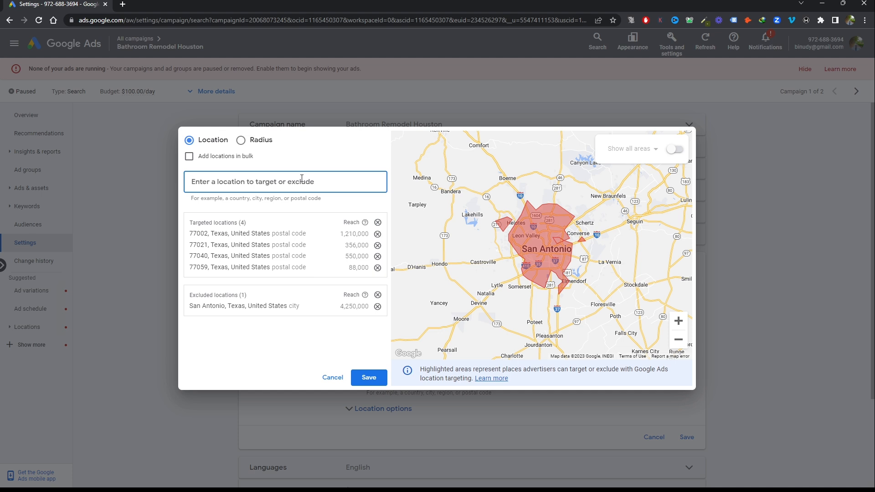
text(Cana)
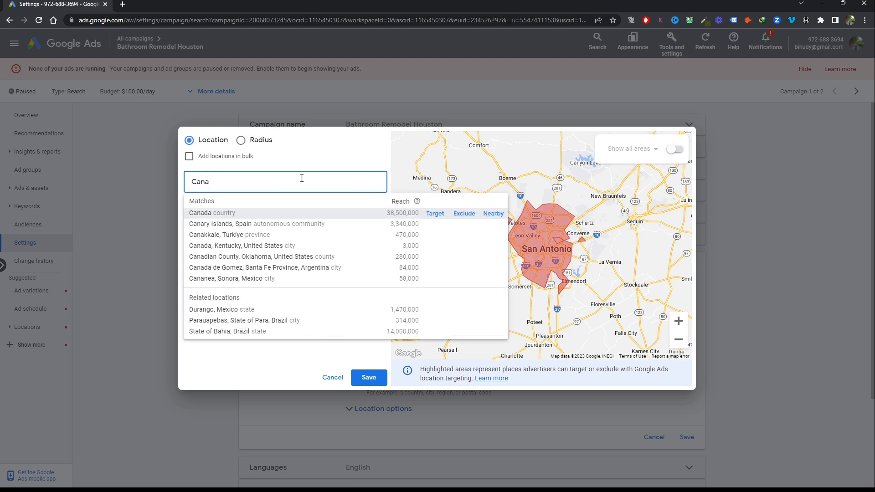
click(463, 213)
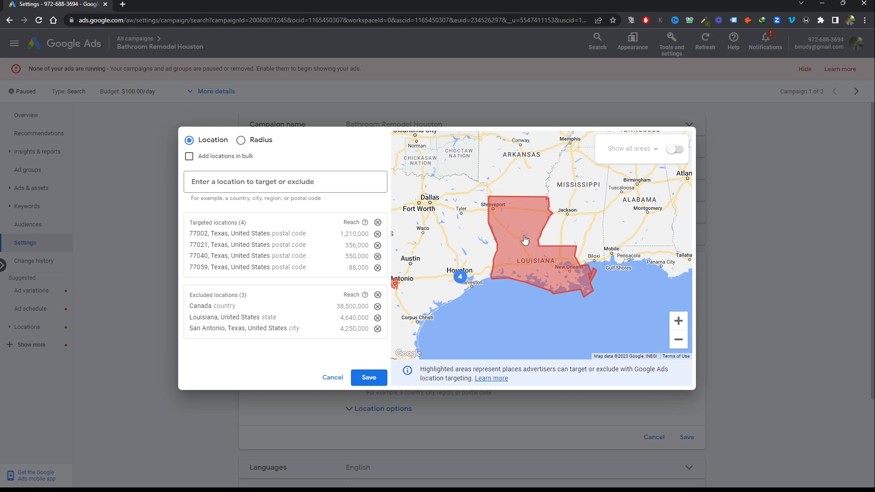
click(370, 377)
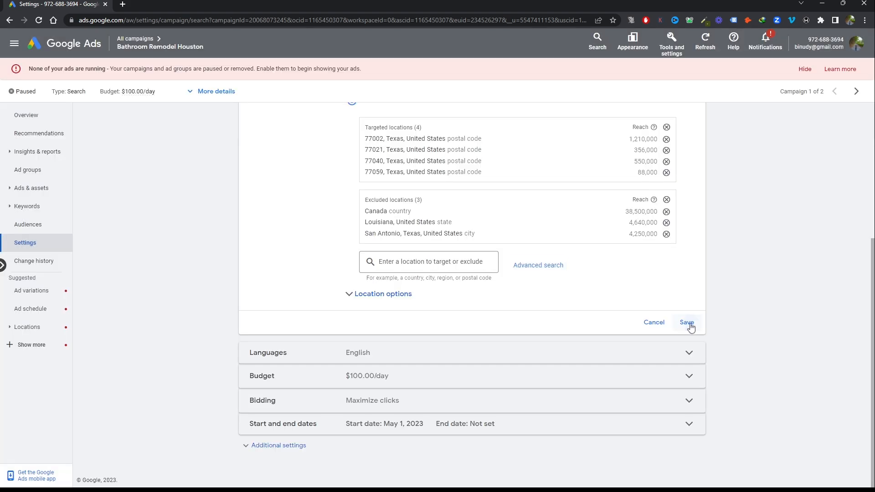
click(687, 323)
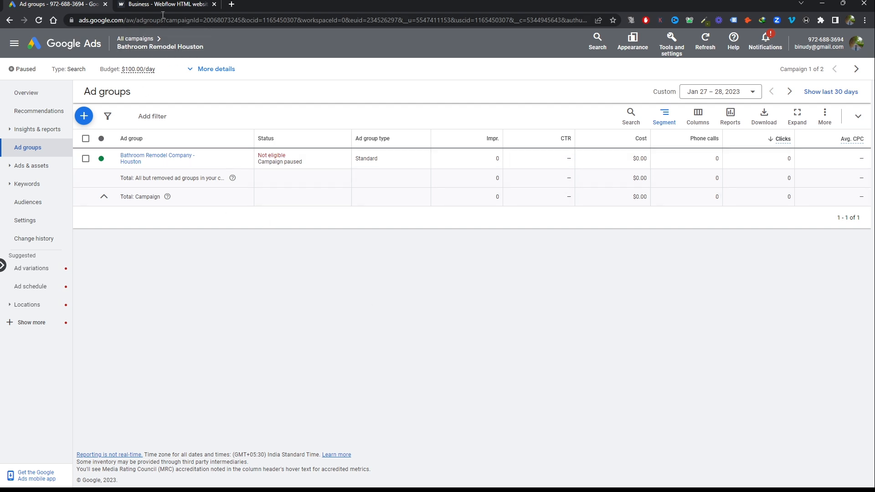
Switch to the bathroom remodel landing page and examine its hero section with the headline, service area and lead form
click(170, 2)
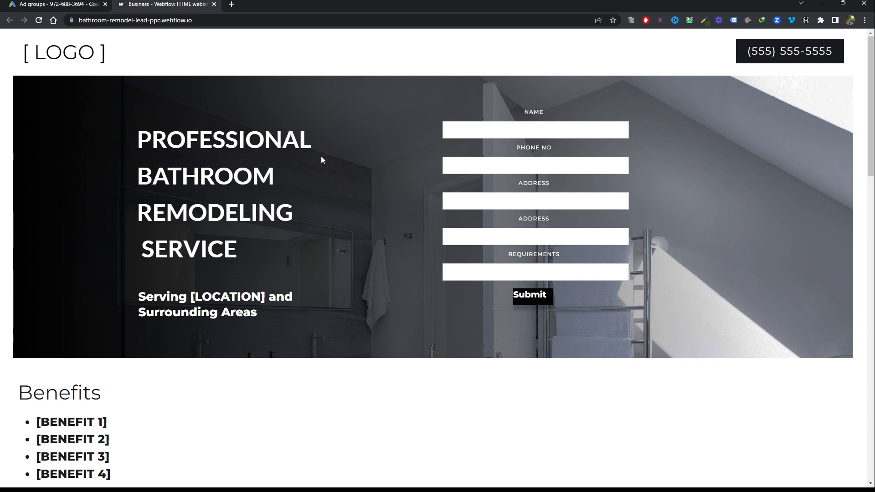
scroll(321, 160, down, 1)
scroll(321, 160, up, 1)
click(61, 4)
click(161, 3)
click(572, 136)
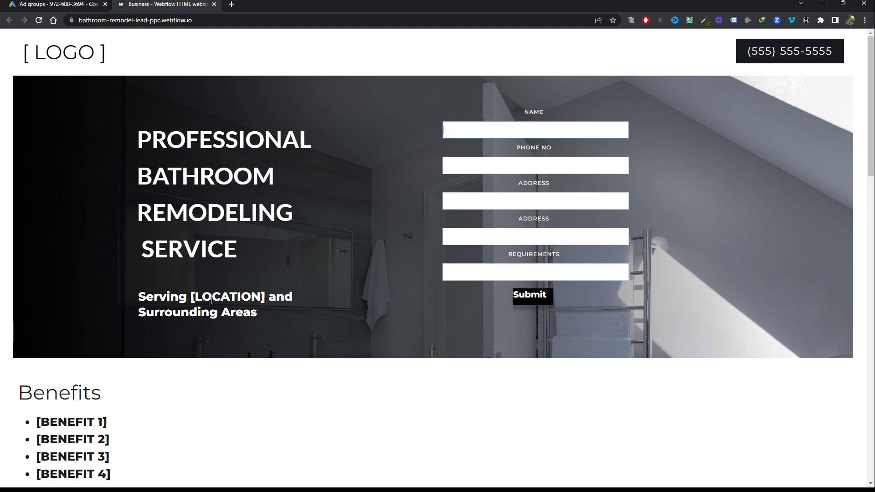
click(179, 141)
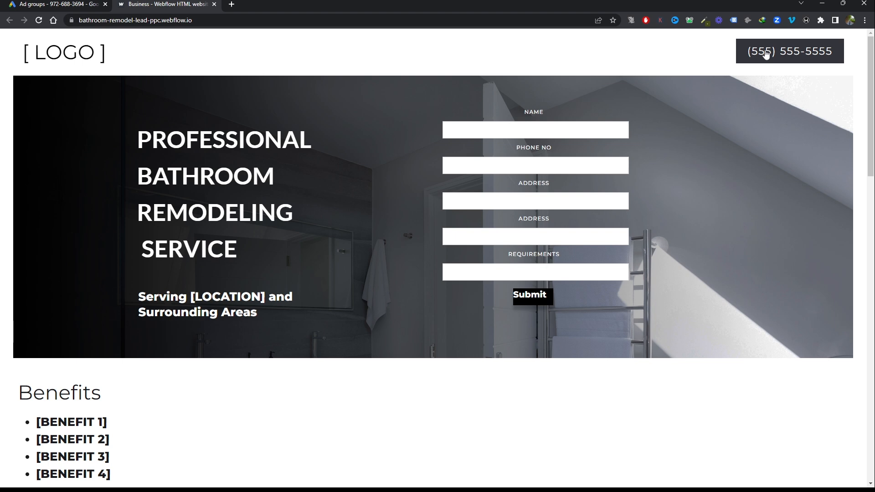
Review the landing page's phone button, benefits, company description, testimonials, What we do section and closing call to action
scroll(741, 87, down, 7)
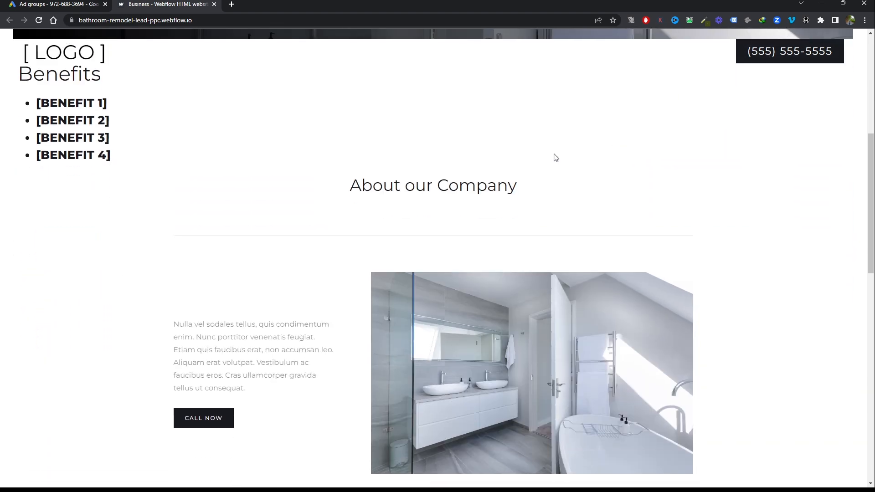
scroll(176, 133, up, 2)
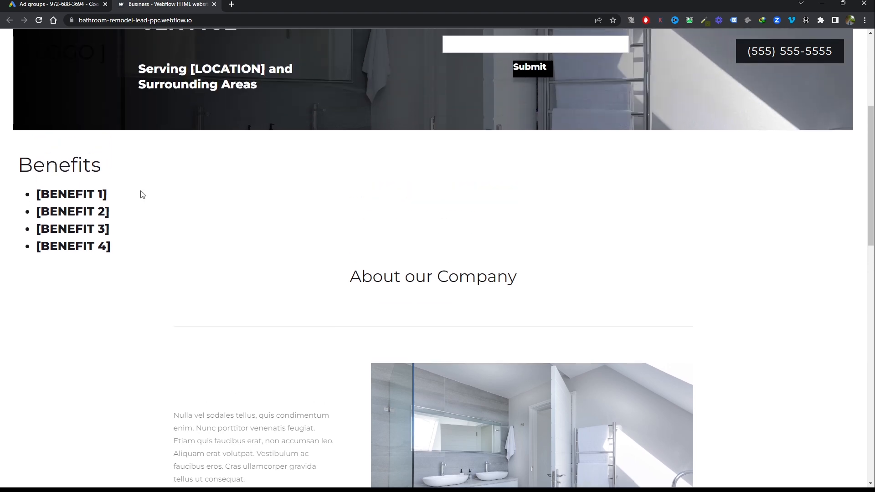
scroll(143, 194, up, 2)
scroll(105, 280, down, 6)
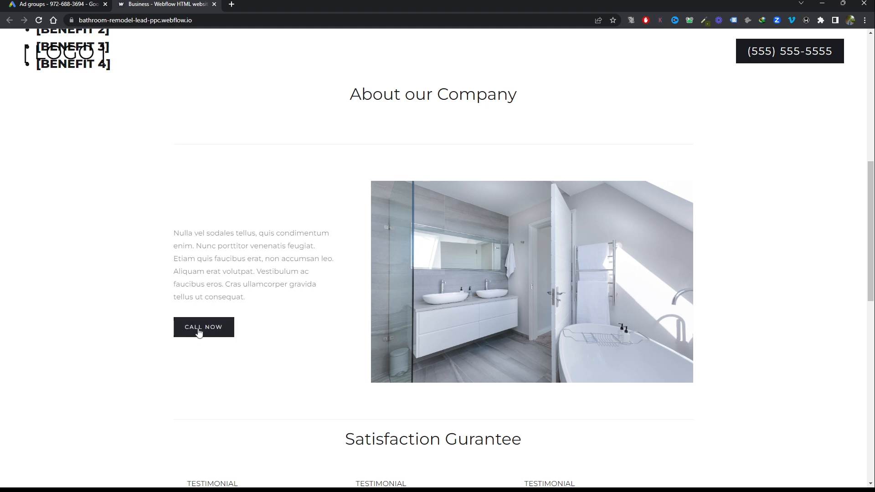
scroll(253, 324, down, 1)
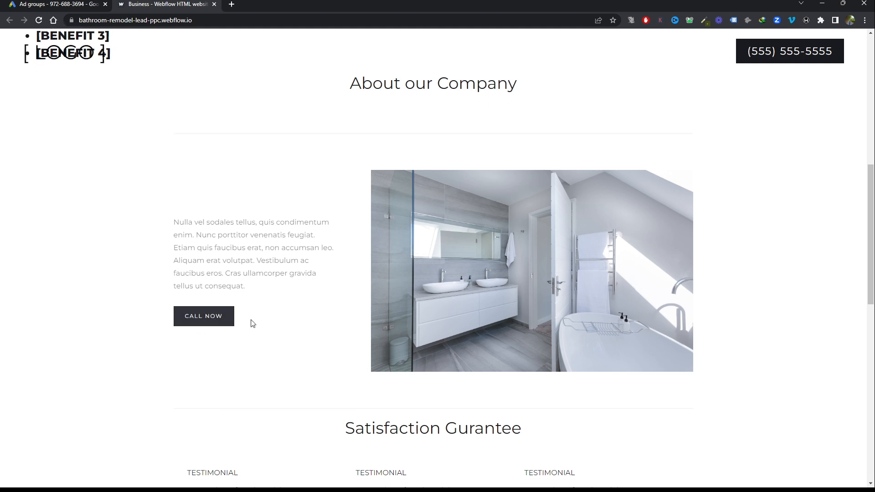
scroll(253, 323, down, 4)
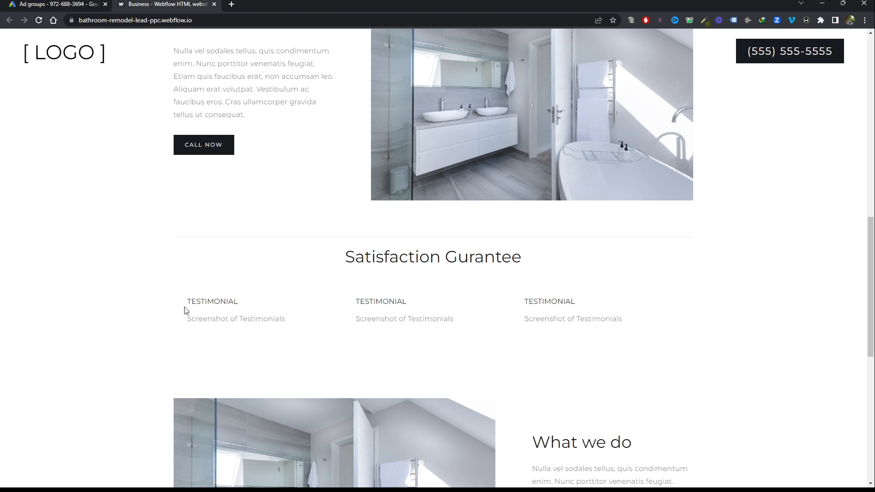
scroll(457, 306, down, 6)
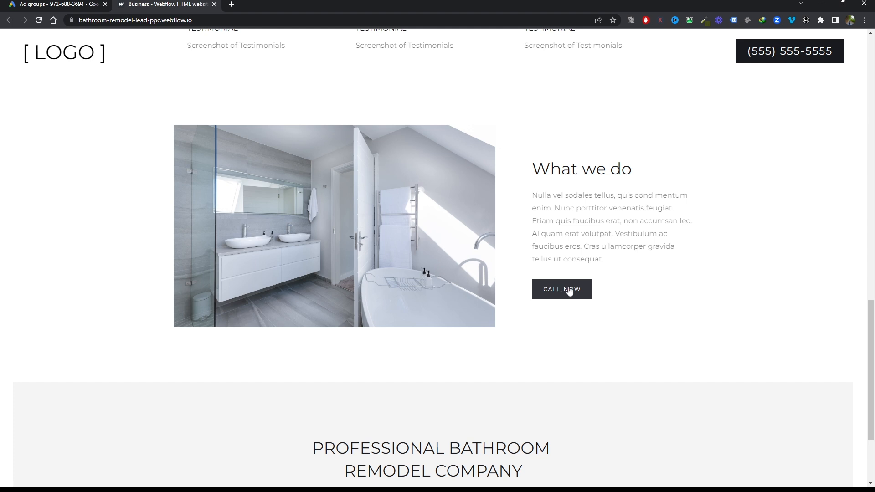
scroll(569, 291, down, 3)
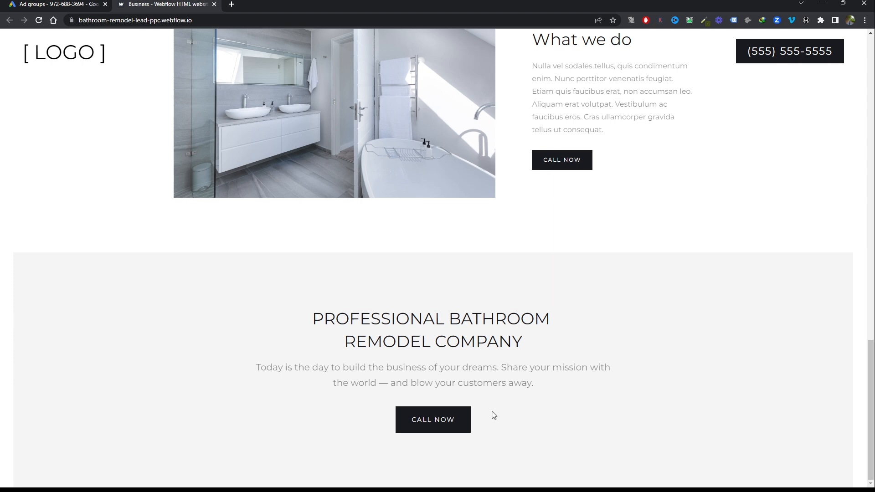
scroll(492, 414, up, 15)
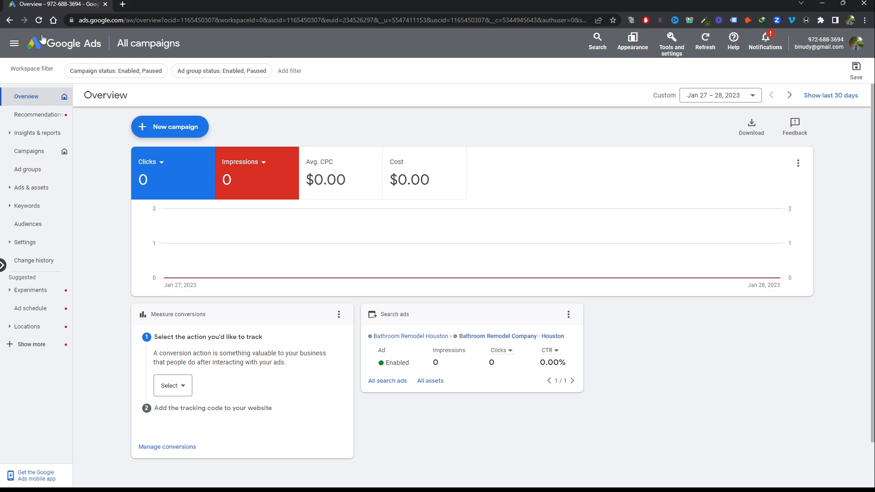
Open the Google Sheets spreadsheet "Bathroom Remodel Houston, TX Keywords" in a new browser tab
click(122, 4)
text(sheet)
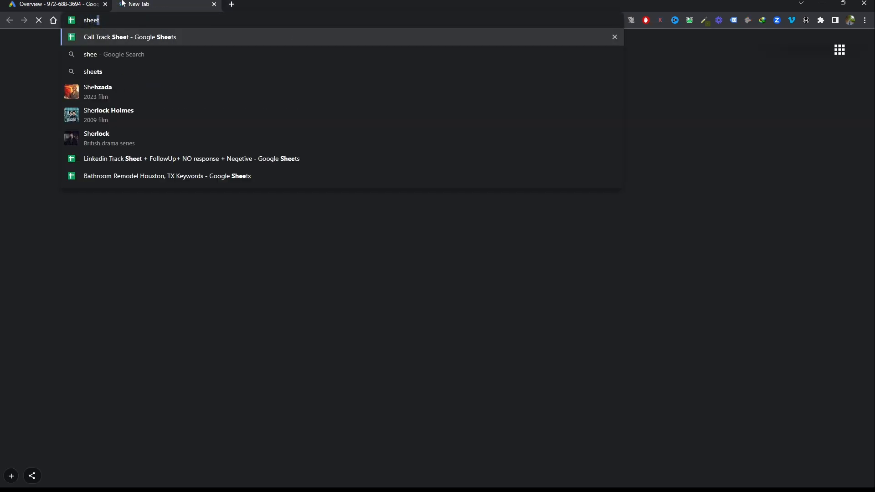
text(s)
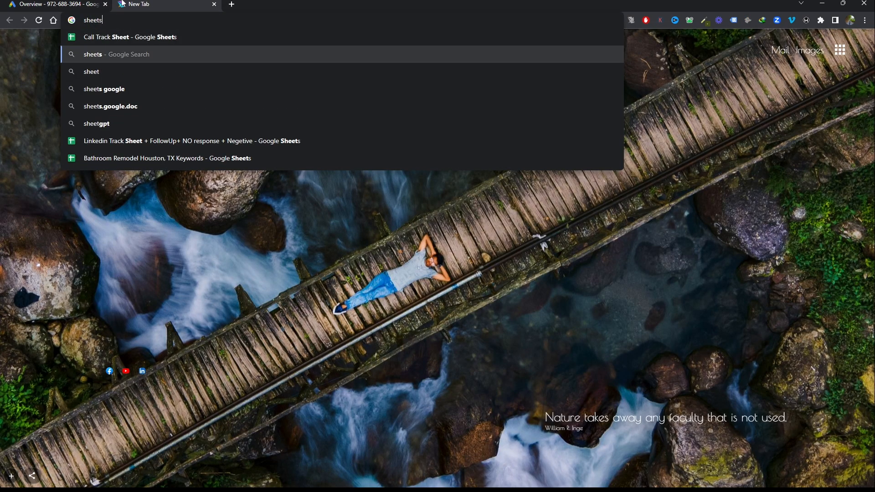
key(Down)
key(Down)
key(Down)
key(Down)
key(Down)
key(Down)
key(Return)
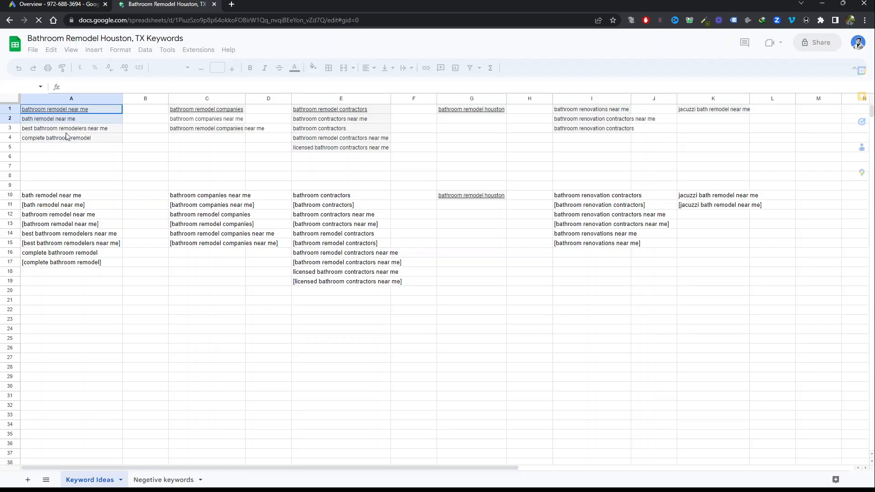
Clear all the existing keywords from rows 1 to 19 of the Keyword Ideas sheet
drag(492, 270, 738, 246)
key(Delete)
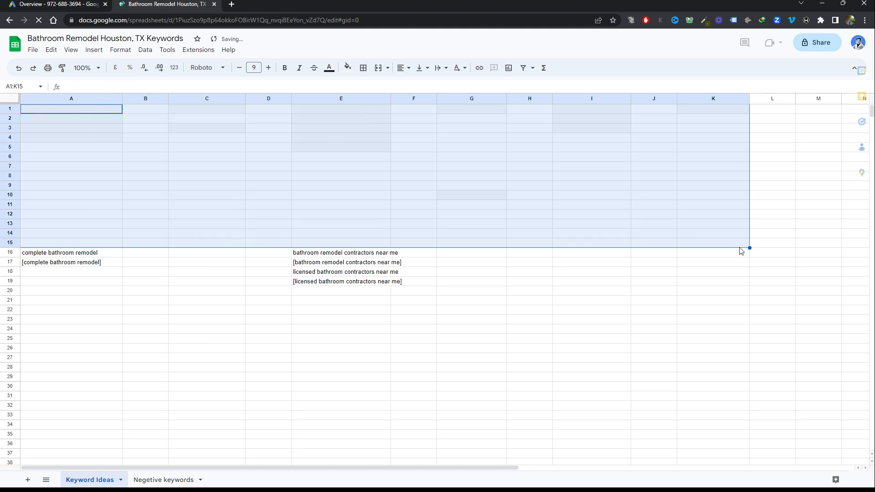
drag(38, 246, 401, 287)
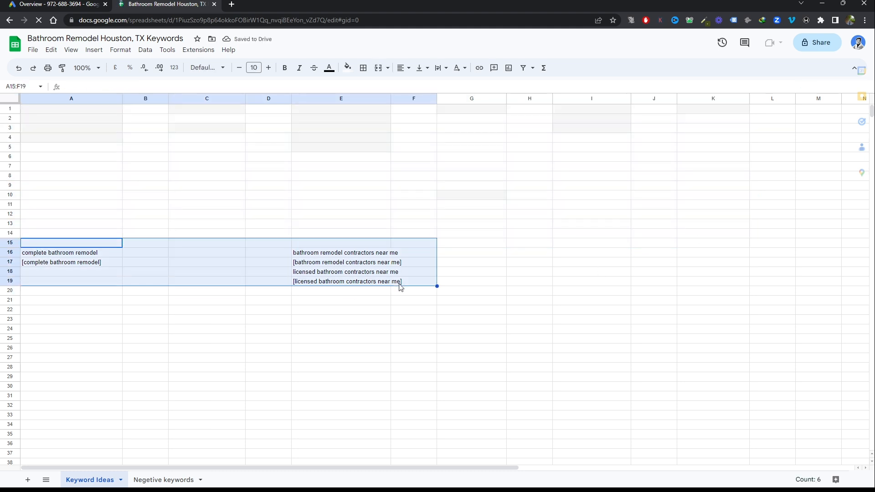
key(Delete)
Switch to Google Ads and start discovering new keywords in Keyword Planner
click(66, 3)
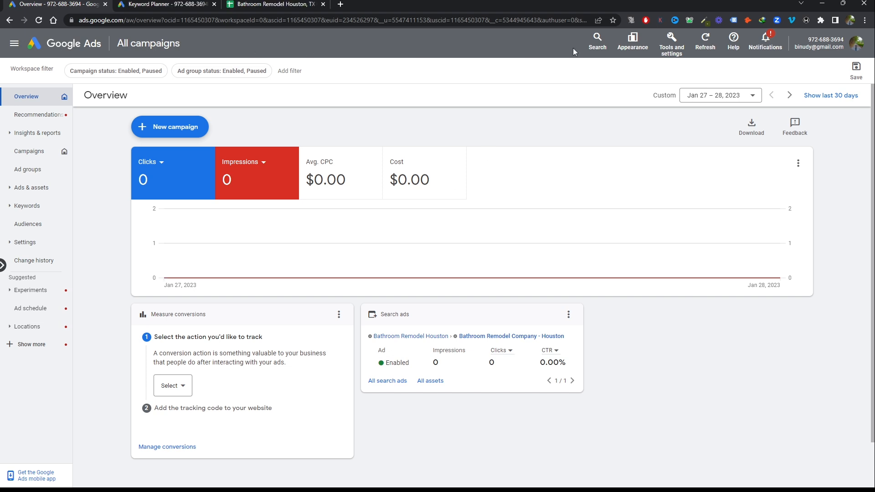
click(671, 42)
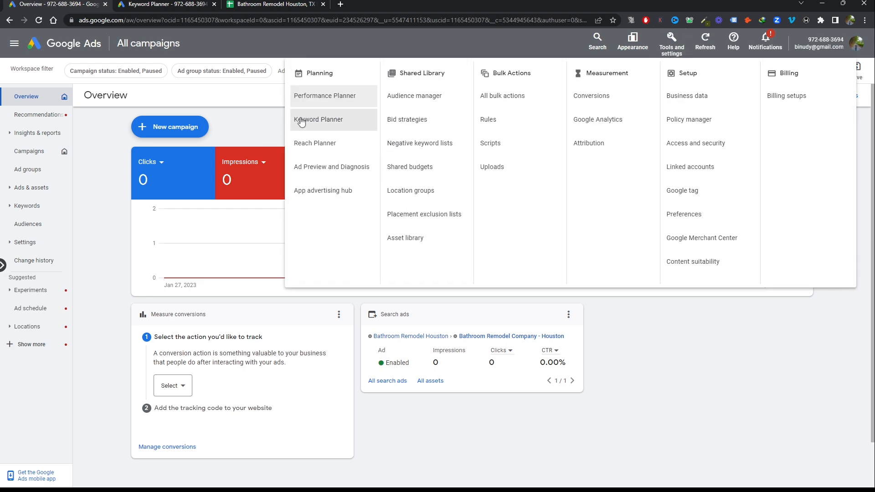
click(301, 121)
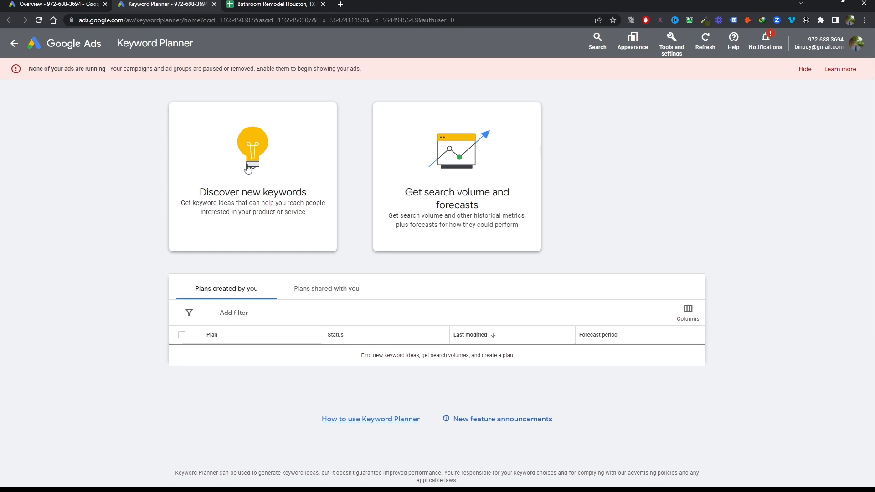
click(247, 169)
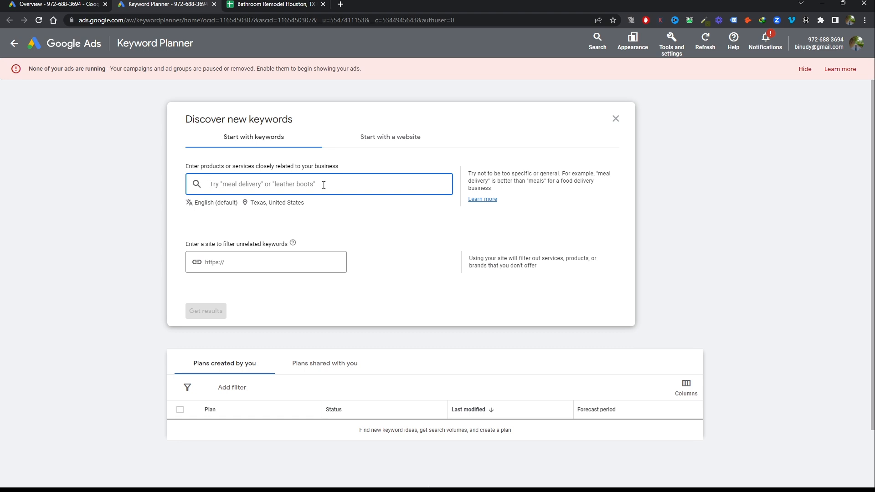
Get keyword ideas for Bathroom Remodel Companies Near me, Bathroom Remodeling near me, Bathroom Contractors Near Me and Bathroom Remodeling Houston
text(Bathroom )
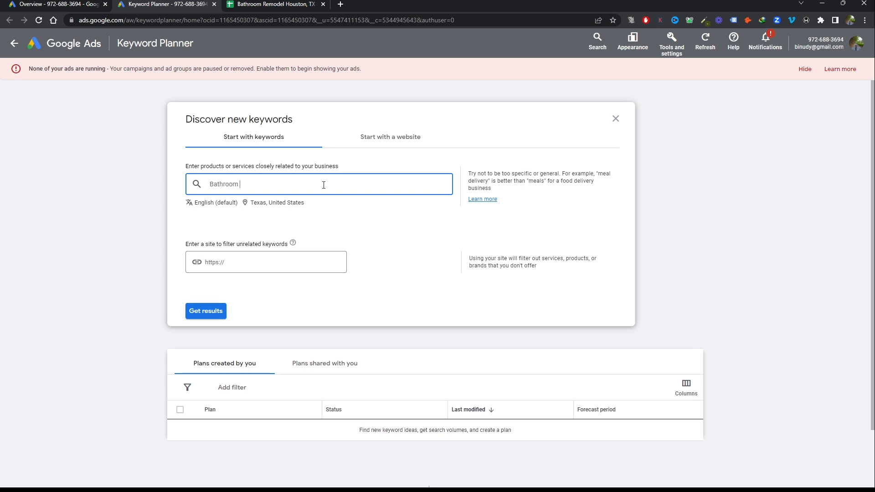
text(Remodel Companies, Bathro)
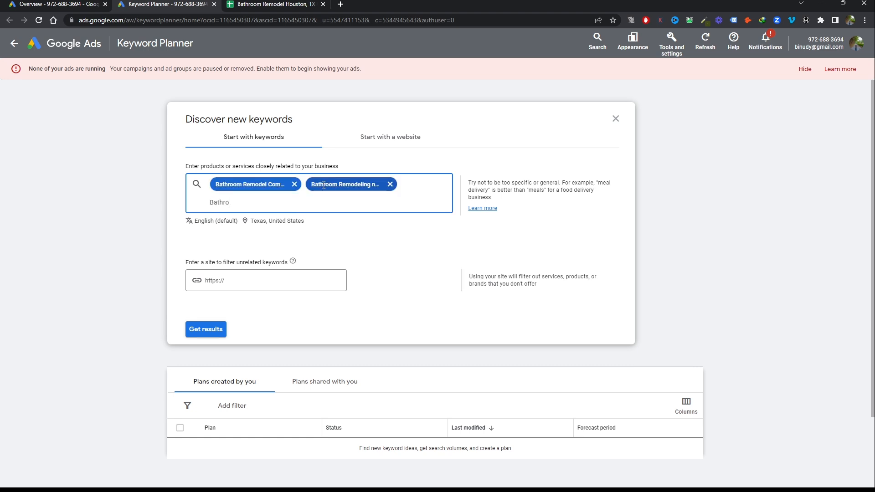
text(om Remodeling near me, Bathroom Contractors Near Me, Bathroom)
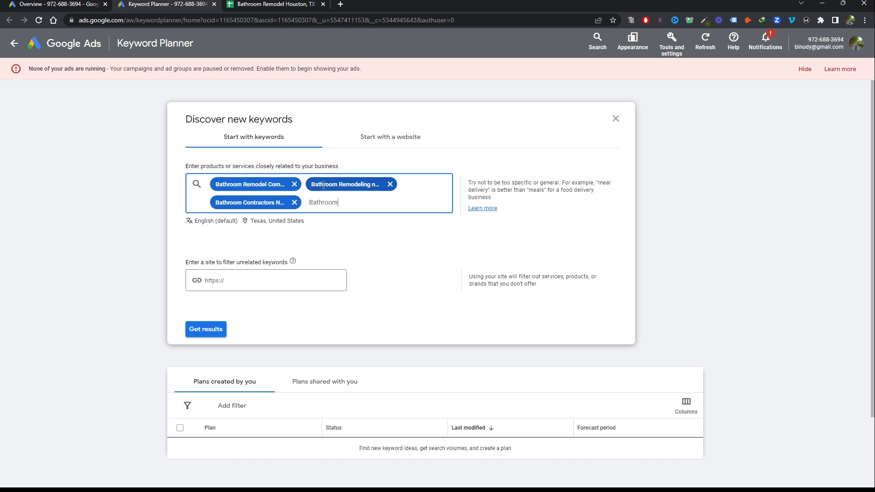
text( Remodeling HOuston ,)
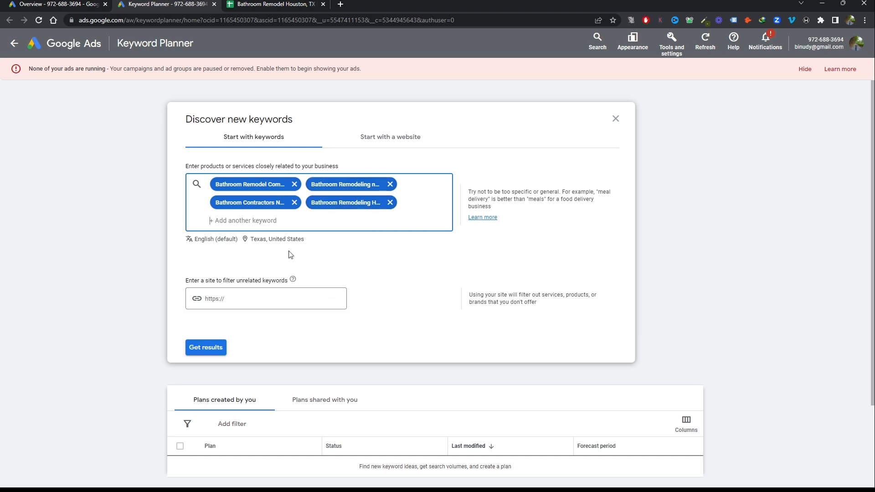
click(206, 349)
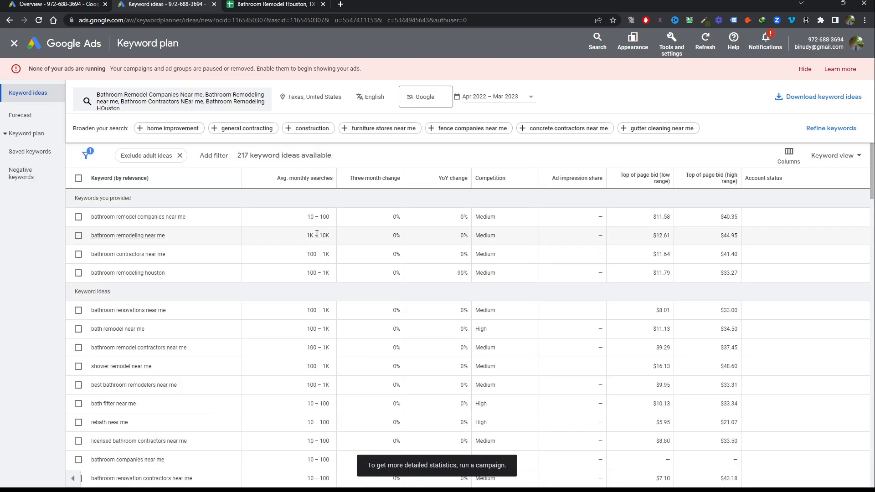
scroll(748, 96, down, 1)
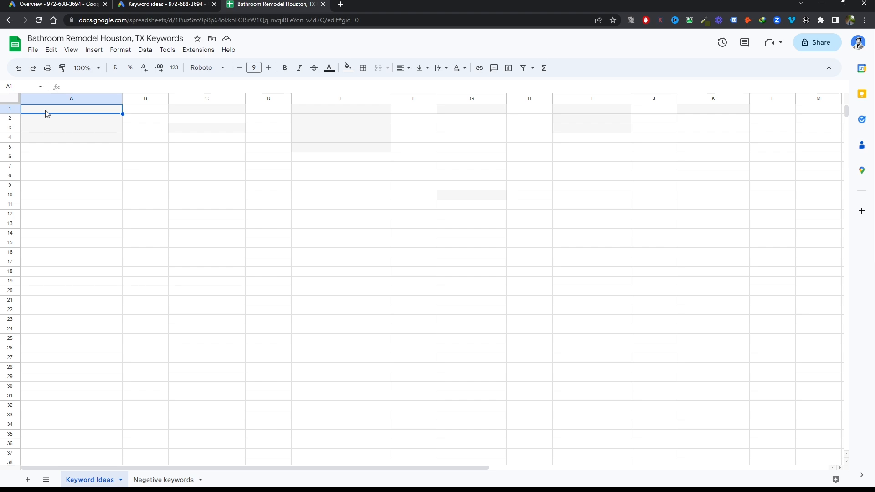
Copy the keyword "bathroom remodel companies near me" from the keyword plan into cell A1 of the Keyword Ideas sheet
click(154, 5)
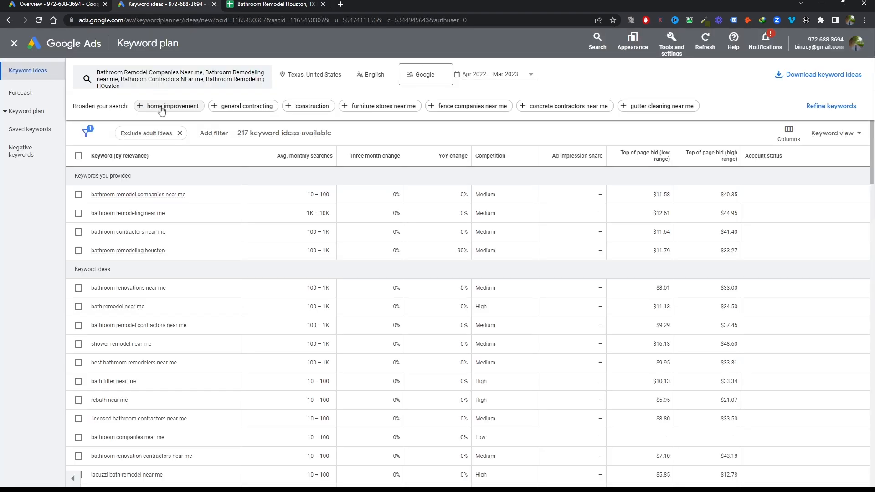
drag(186, 195, 93, 199)
key(ctrl+c)
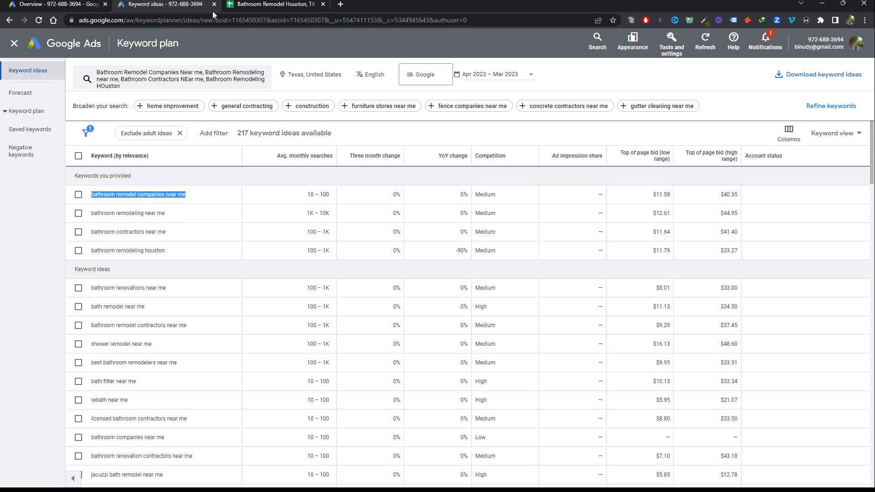
click(274, 4)
key(ctrl+v)
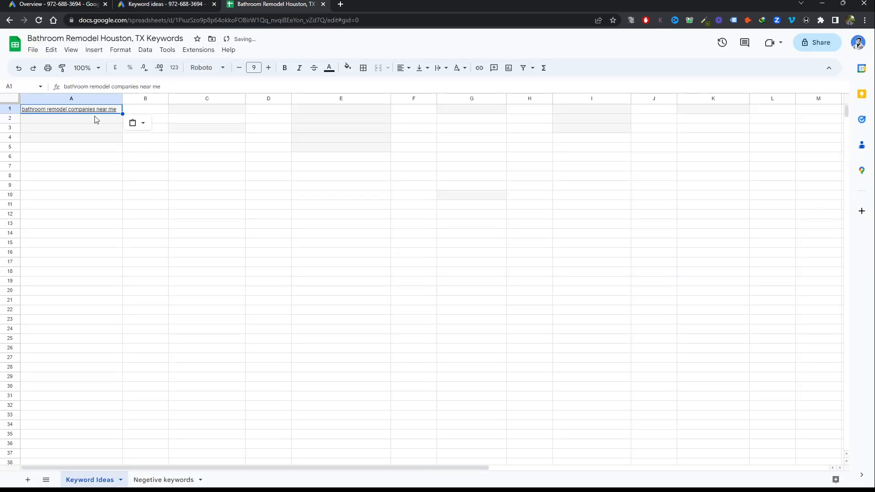
Copy the keyword "bathroom remodeling near me" from the keyword plan into cell C1 of the spreadsheet
click(174, 4)
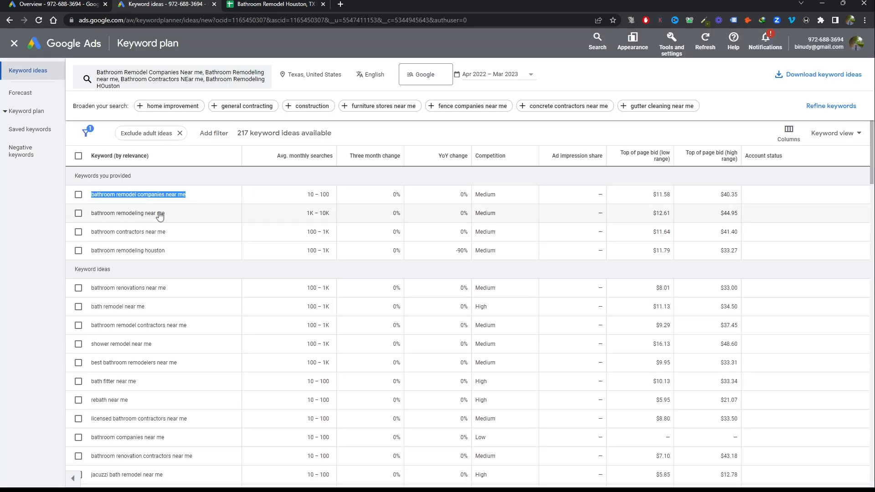
drag(165, 214, 93, 217)
key(ctrl+c)
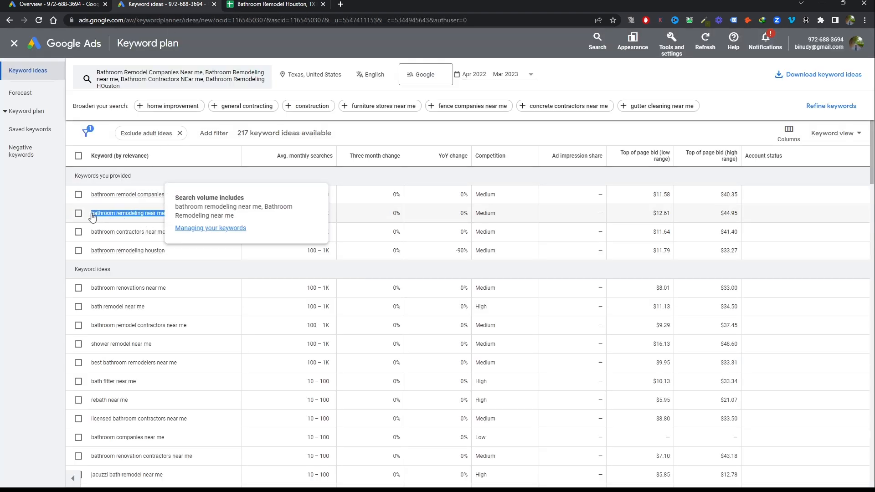
click(297, 4)
click(207, 111)
key(ctrl+v)
Copy the keyword "bathroom contractors near me" from the keyword plan into cell E1 of the spreadsheet
click(179, 3)
drag(166, 231, 92, 235)
key(ctrl+c)
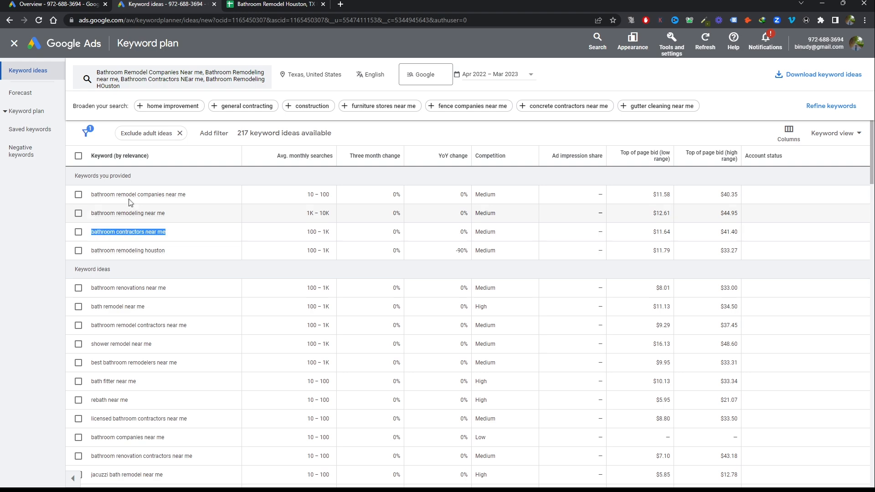
click(313, 2)
click(320, 112)
key(ctrl+v)
Copy the keyword "bathroom remodeling houston" from the keyword plan into cell G1 of the spreadsheet
click(175, 5)
drag(165, 250, 92, 251)
key(ctrl+c)
click(305, 4)
click(471, 111)
key(ctrl+v)
click(175, 5)
click(235, 82)
double_click(335, 120)
click(332, 120)
text(Remodeling)
key(BackSpace)
key(BackSpace)
key(BackSpace)
key(BackSpace)
key(BackSpace)
key(BackSpace)
key(BackSpace)
key(BackSpace)
key(BackSpace)
key(BackSpace)
key(BackSpace)
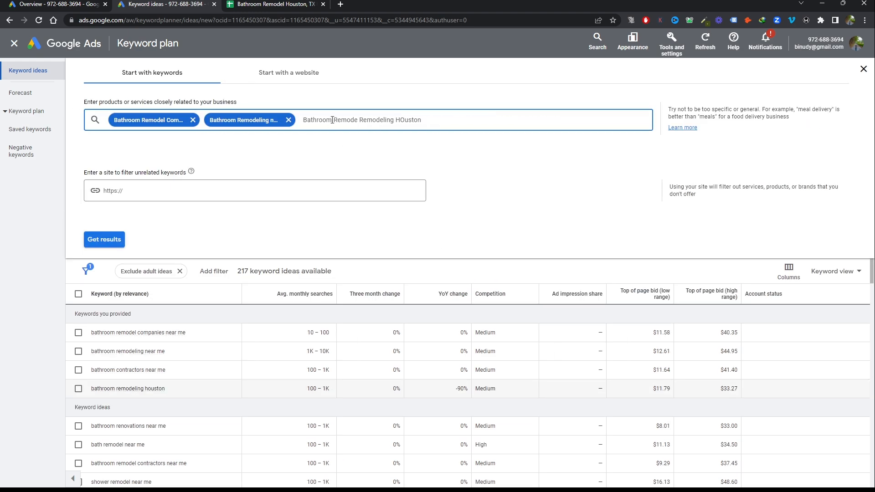
key(Return)
click(432, 157)
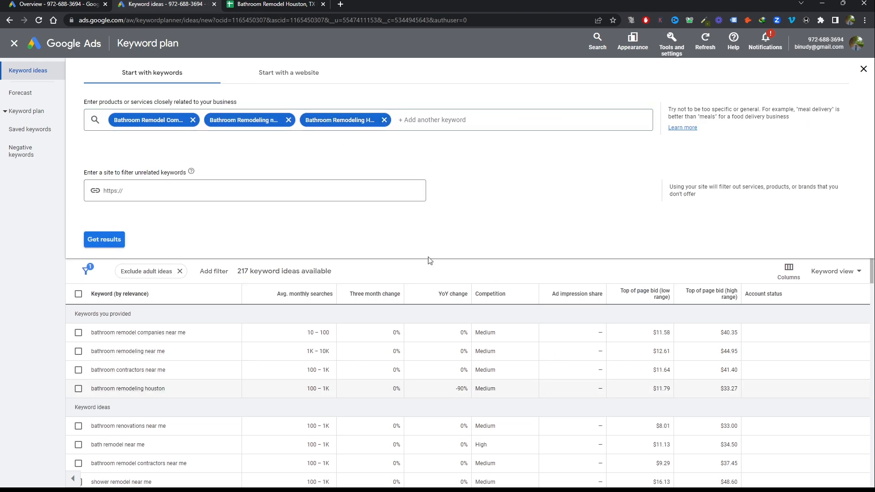
scroll(392, 276, down, 1)
click(863, 68)
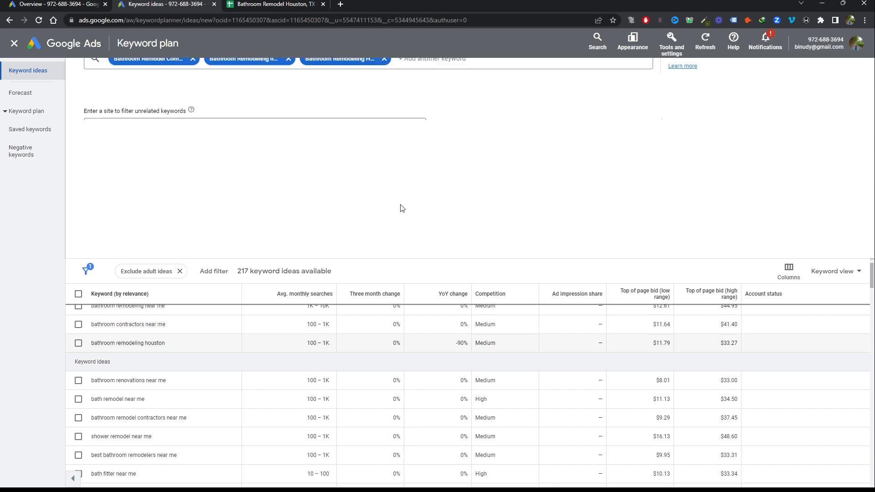
Look through the keyword ideas and copy "bathroom renovations near me" into cell I1 of the spreadsheet
scroll(289, 224, up, 1)
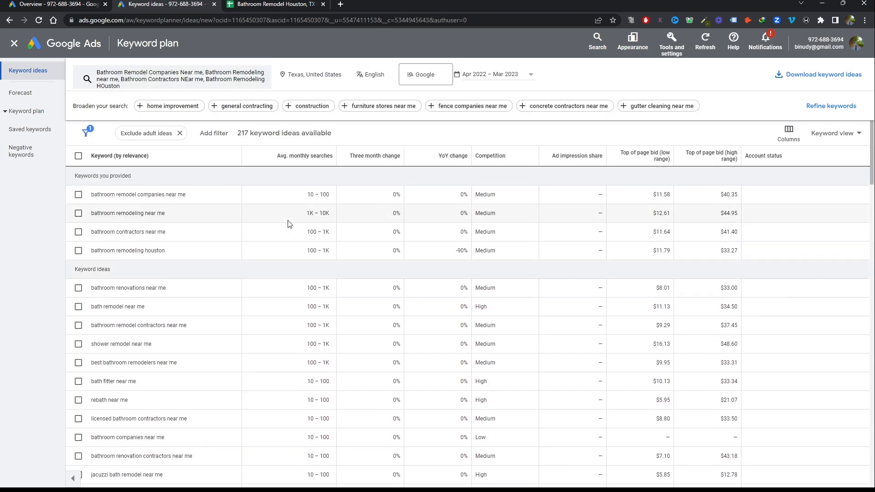
scroll(288, 224, down, 15)
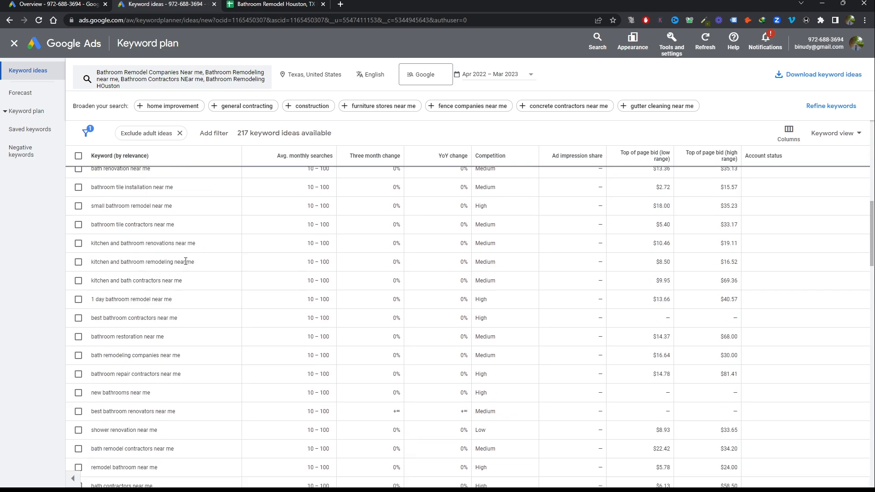
scroll(185, 262, up, 7)
scroll(186, 264, up, 3)
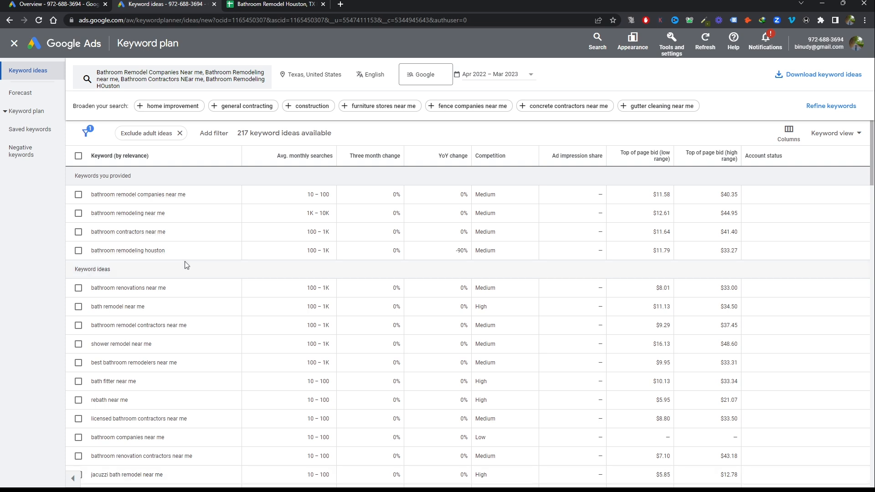
drag(167, 287, 81, 294)
key(ctrl+c)
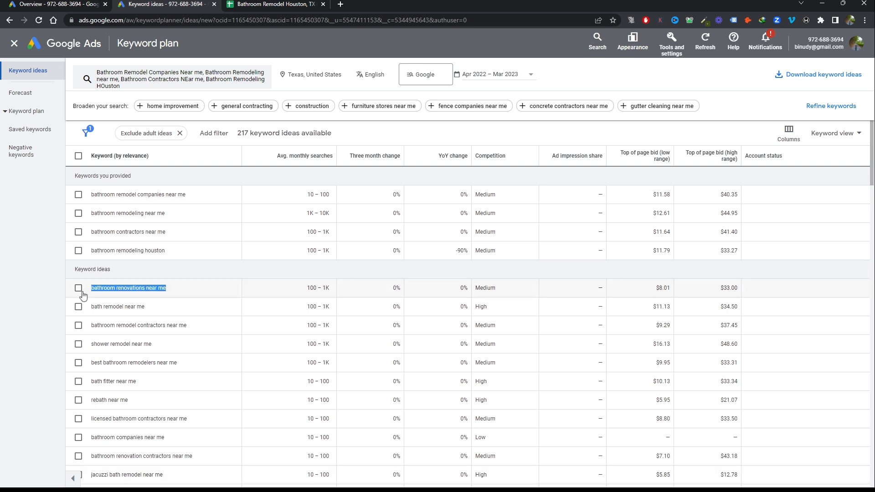
click(274, 4)
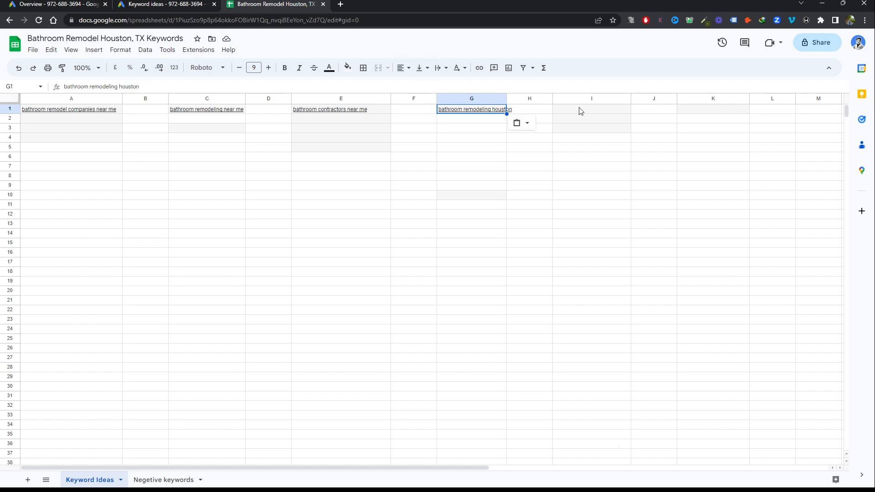
click(580, 111)
key(ctrl+v)
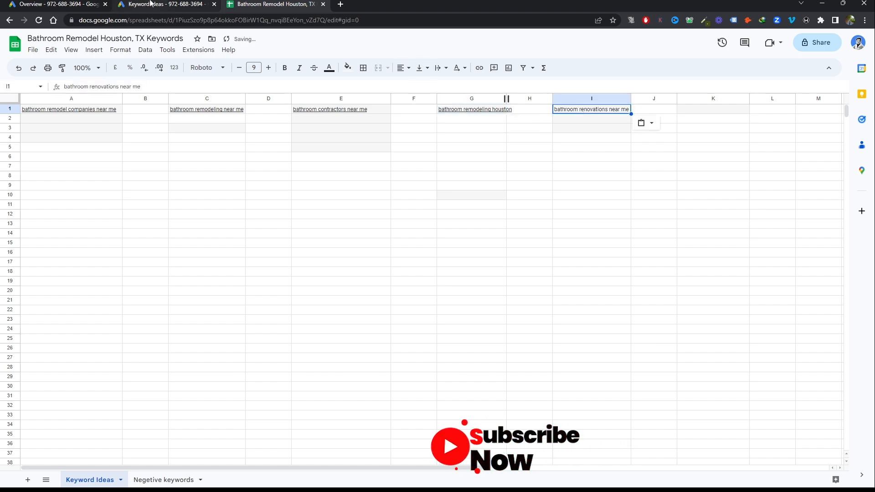
Copy the keyword idea "bath remodel near me" into cell A2 of the spreadsheet
click(164, 4)
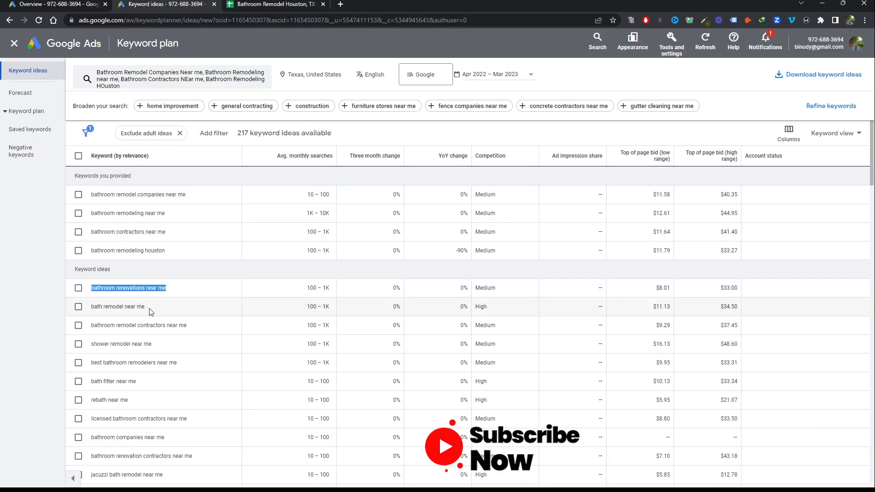
drag(146, 307, 91, 308)
key(ctrl+c)
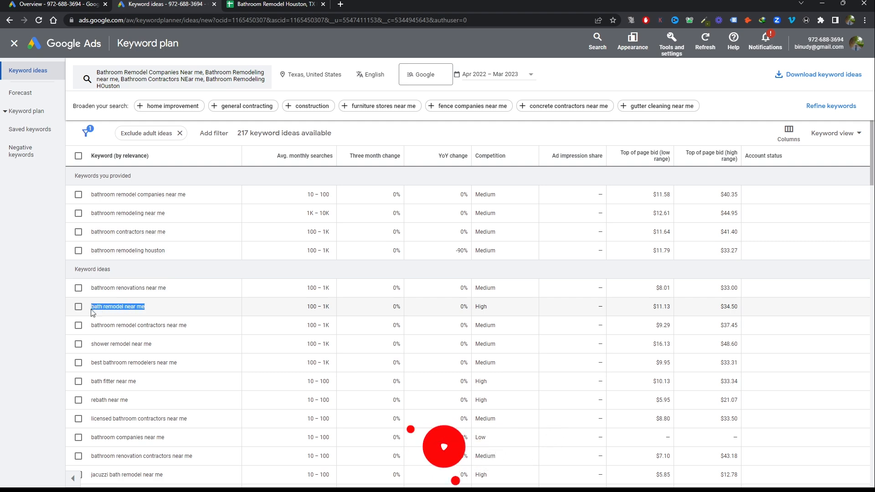
click(73, 5)
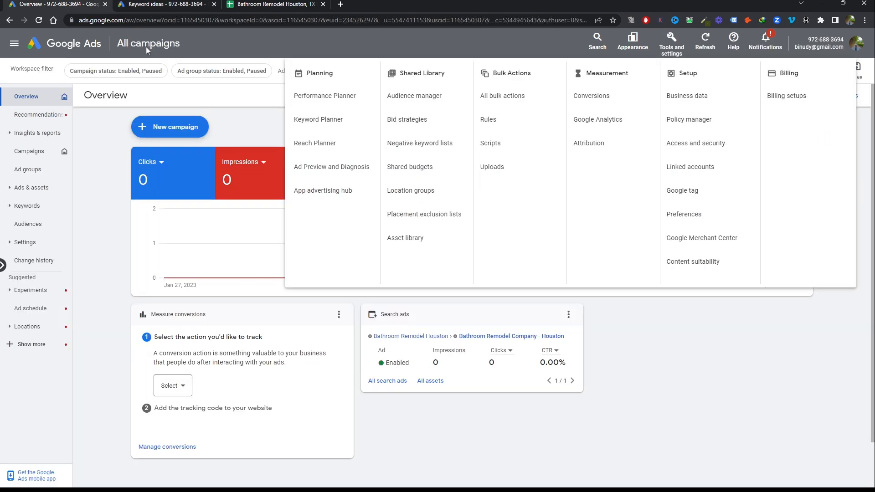
click(253, 3)
click(71, 120)
key(ctrl+v)
Copy the keyword idea "bathroom remodel contractors near me" into cell E2 of the spreadsheet
click(178, 4)
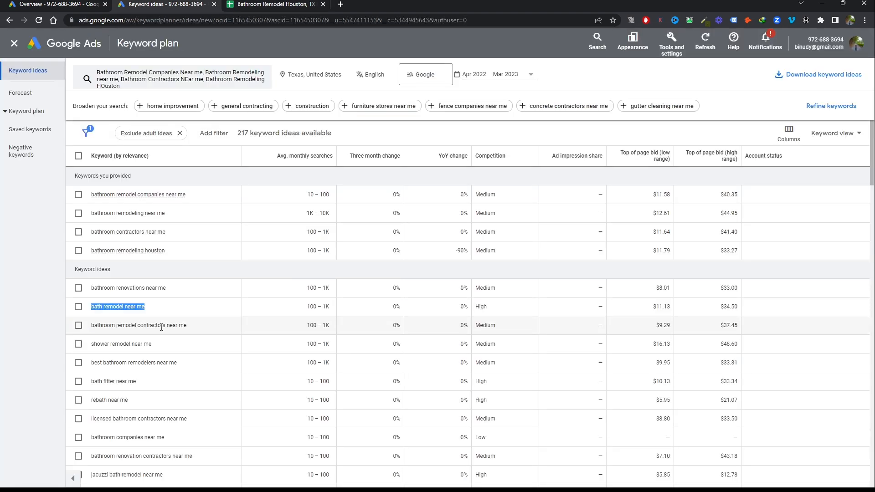
drag(188, 328, 92, 326)
key(ctrl+c)
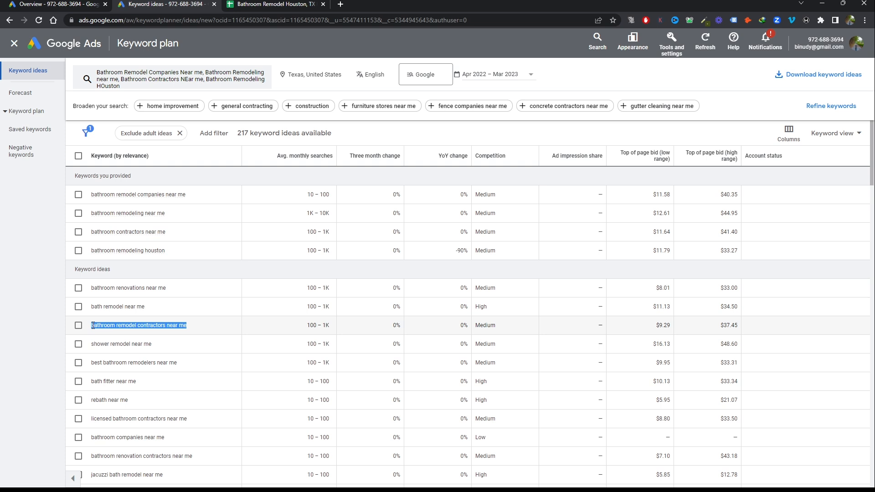
key(ctrl+Tab)
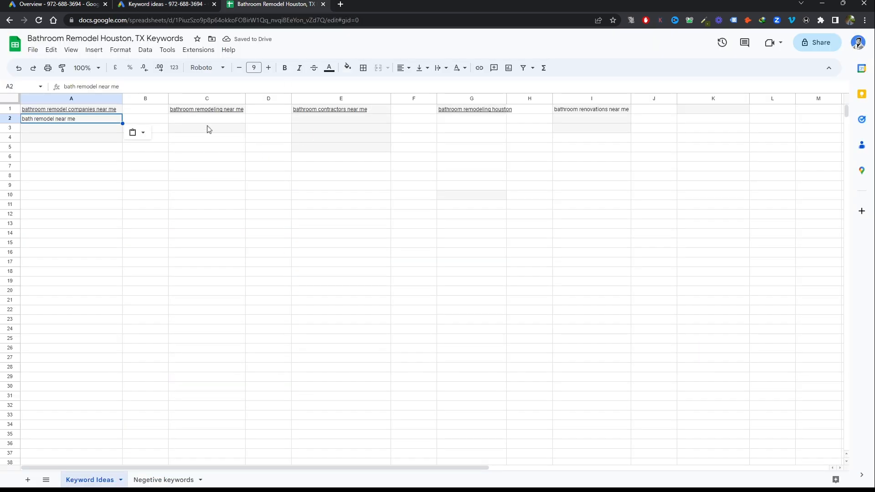
click(323, 120)
key(ctrl+v)
Copy the keyword idea "shower remodel near me" into cell K1 of the spreadsheet
click(172, 3)
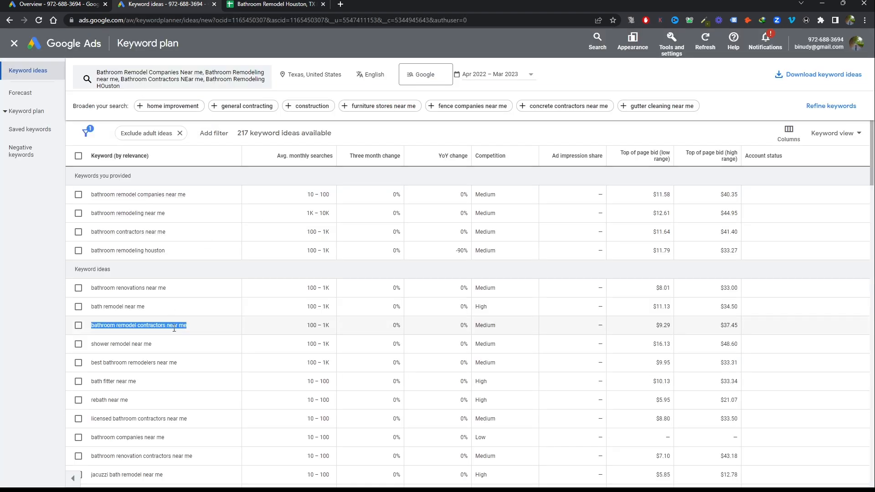
drag(153, 344, 91, 345)
key(ctrl+c)
key(ctrl+Tab)
click(711, 110)
key(ctrl+v)
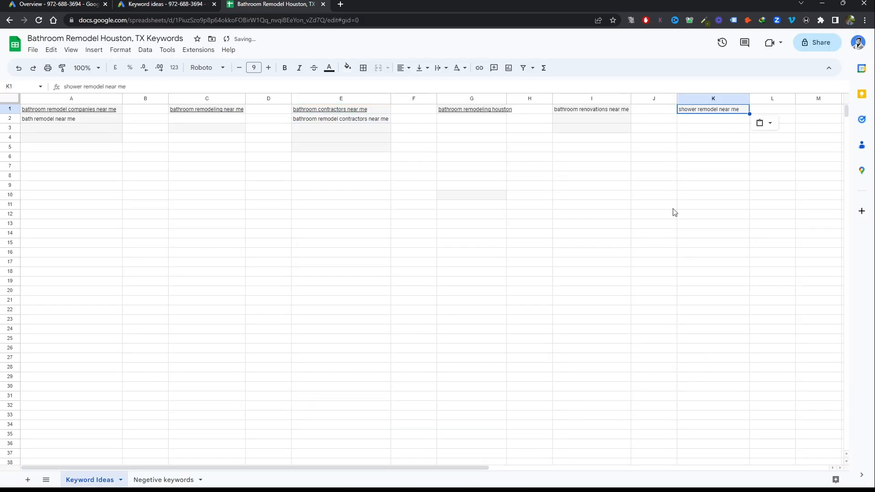
Copy the keyword idea "best bathroom remodelers near me" into cell A3 of the spreadsheet
click(155, 4)
drag(178, 273, 90, 277)
key(ctrl+c)
click(269, 4)
click(37, 129)
key(ctrl+v)
Copy the keyword idea "bathroom companies near me" into cell A4 of the spreadsheet
key(ctrl+shift+Tab)
scroll(175, 287, down, 1)
scroll(176, 288, down, 1)
drag(164, 255, 90, 256)
key(ctrl+c)
click(248, 5)
key(Down)
key(ctrl+v)
Copy the keyword idea "bathroom renovation contractors near me" into cell L1 of the spreadsheet
click(156, 4)
drag(194, 274, 91, 273)
key(ctrl+c)
click(268, 4)
click(772, 110)
key(ctrl+v)
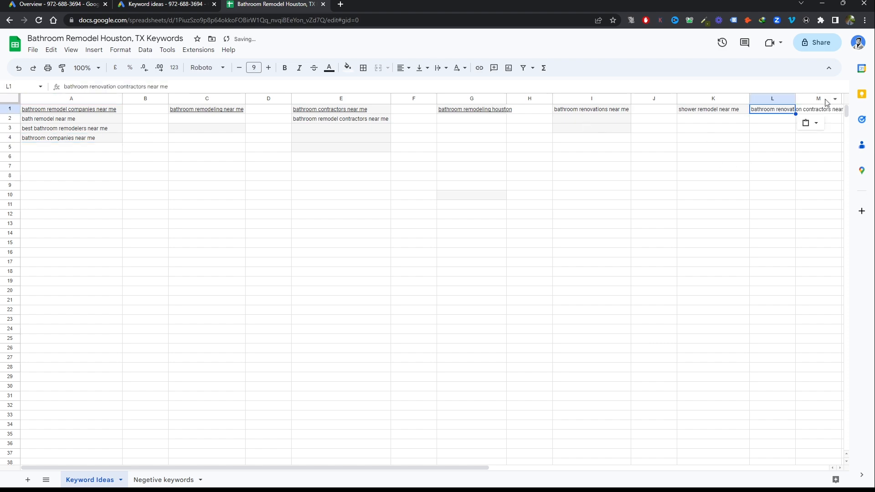
Review the further keyword ideas in the keyword plan, and return to the keyword spreadsheet
key(ctrl+shift+Tab)
scroll(139, 237, down, 2)
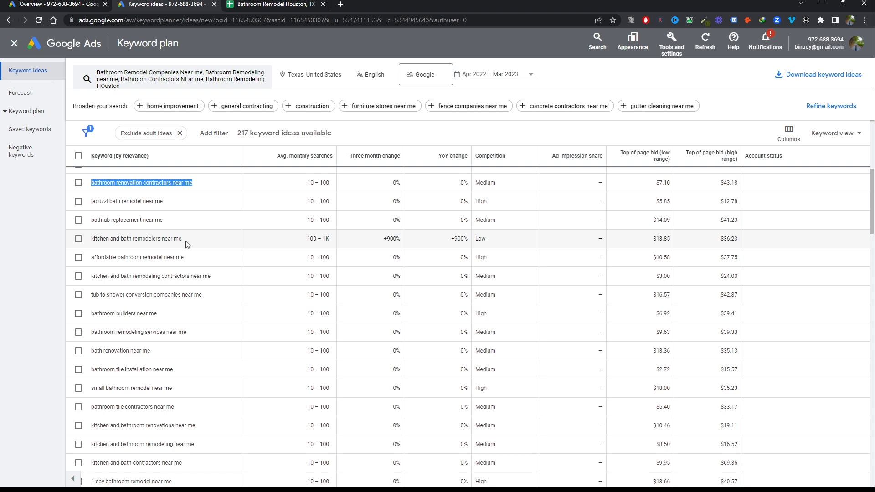
click(273, 3)
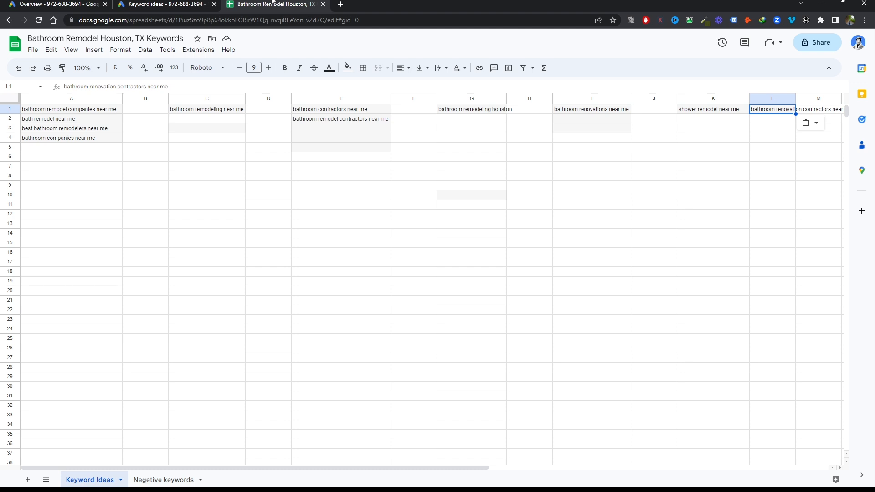
Copy the keyword idea "affordable bathroom remodel near me" from the keyword plan into cell A5 of the spreadsheet
click(164, 4)
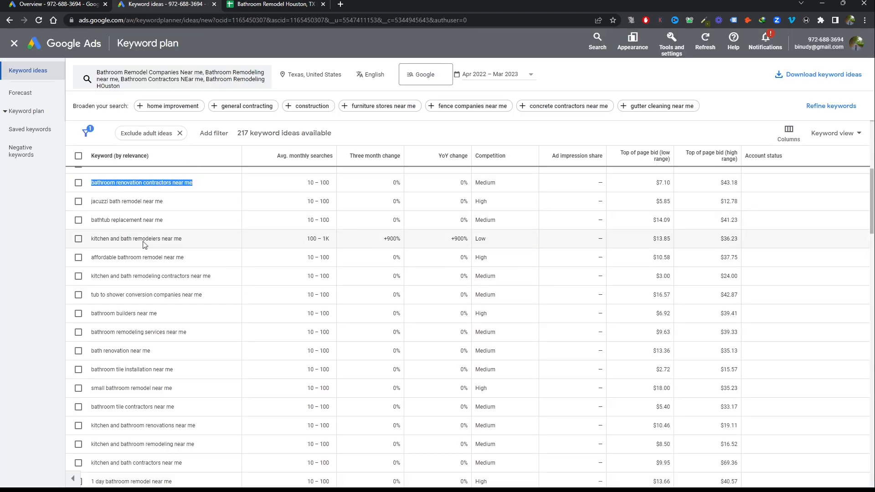
drag(189, 260, 91, 258)
key(ctrl+c)
key(ctrl+Tab)
click(33, 148)
click(334, 130)
key(ctrl+v)
key(ctrl+z)
click(80, 149)
key(ctrl+v)
key(ctrl+shift+Tab)
drag(213, 276, 91, 276)
key(ctrl+c)
key(ctrl+Tab)
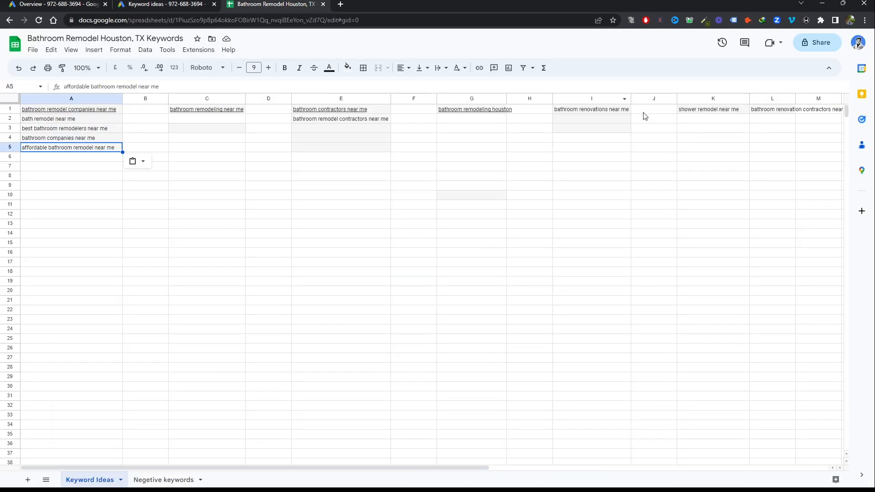
Copy the keyword idea "bathroom builders near me" into row 1 of a column beyond the existing keyword groups
key(ctrl+shift+Tab)
drag(157, 271, 91, 271)
key(ctrl+c)
key(ctrl+Tab)
drag(387, 468, 551, 465)
click(638, 109)
key(ctrl+v)
Replace the keyword in cell I1 with the keyword idea "bathroom remodeling services near me" from the keyword plan
click(192, 2)
drag(189, 288, 91, 287)
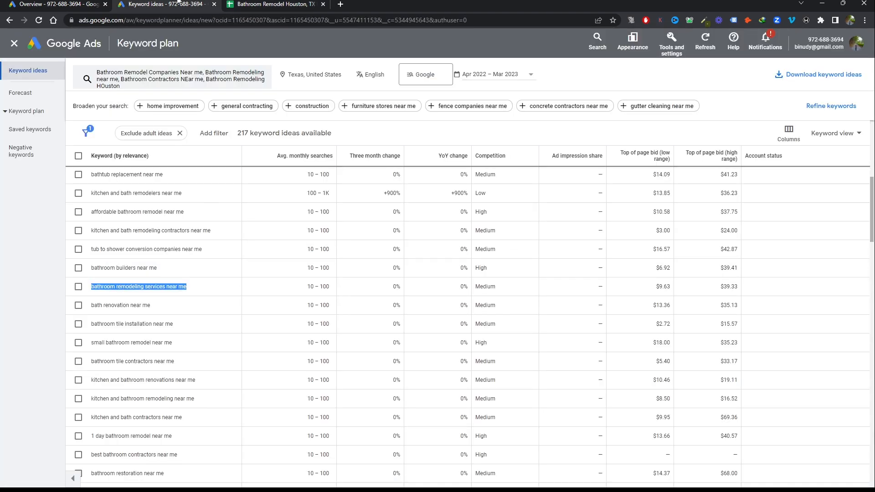
key(ctrl+c)
key(ctrl+Tab)
scroll(593, 114, left, 10)
click(592, 111)
key(ctrl+v)
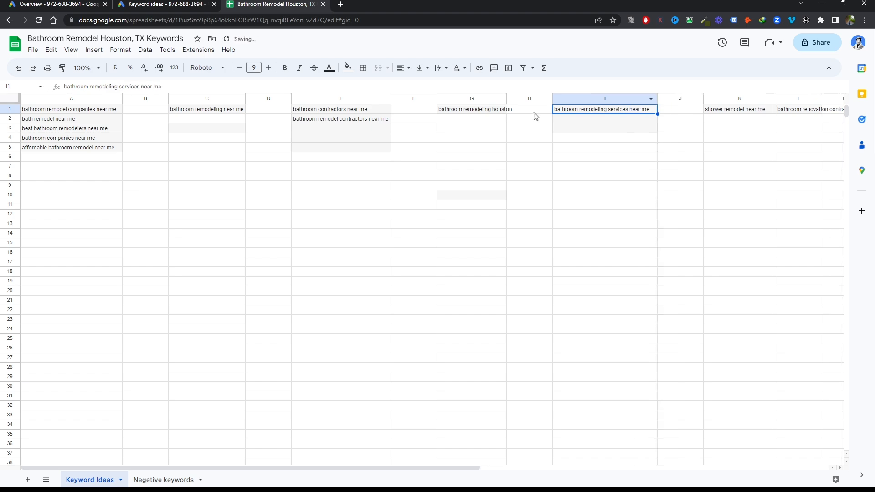
Copy the keyword idea "bath renovation near me" from the keyword plan into cell L2 of the spreadsheet
click(198, 4)
scroll(173, 273, down, 1)
drag(155, 262, 92, 260)
key(ctrl+c)
key(ctrl+Tab)
click(795, 119)
key(ctrl+v)
click(184, 5)
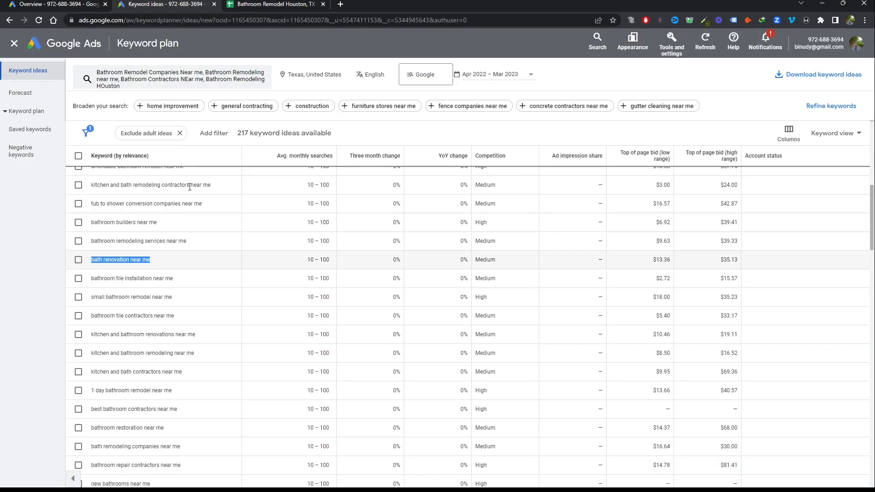
scroll(175, 287, down, 1)
drag(174, 256, 92, 257)
key(ctrl+c)
key(ctrl+Tab)
click(48, 148)
click(48, 159)
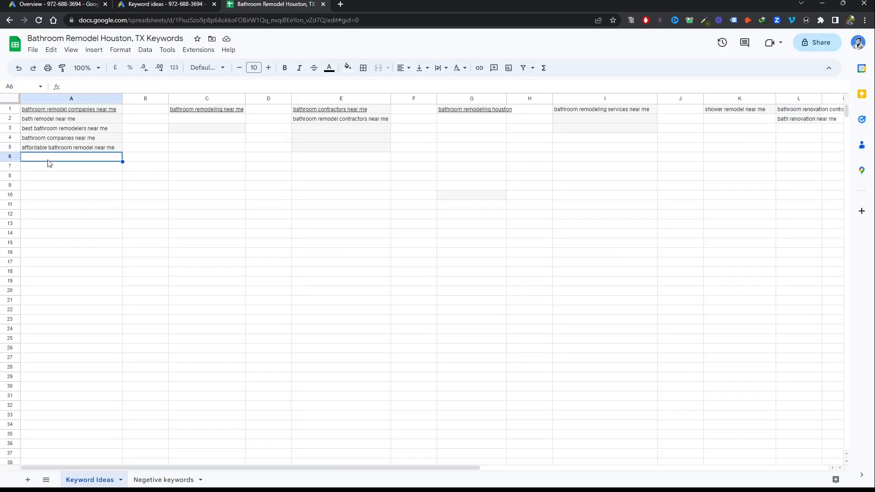
Replace the keyword in cell K1 with the keyword idea "1 day bathroom remodel near me" from the keyword plan
key(ctrl+shift+Tab)
drag(174, 345, 92, 345)
key(ctrl+c)
key(ctrl+Tab)
click(711, 110)
key(ctrl+v)
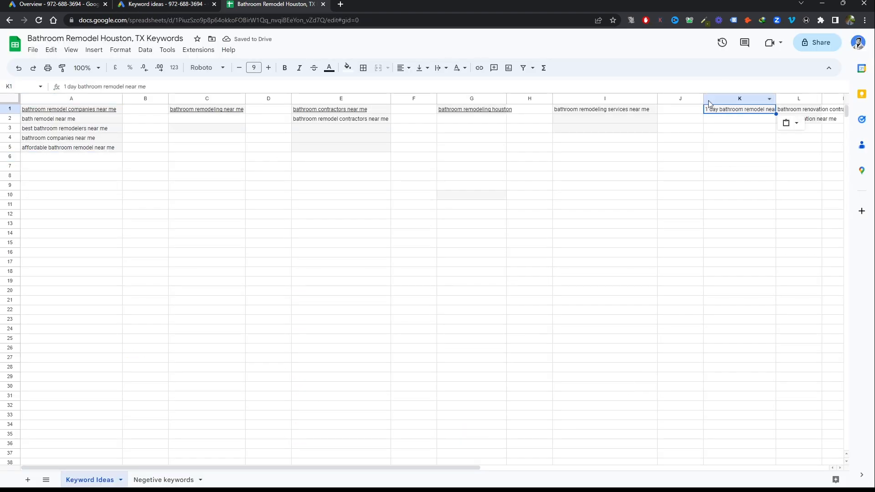
Copy the keyword idea "best bathroom contractors near me" into cell E3, under the bathroom contractors group
key(ctrl+shift+Tab)
drag(175, 364, 92, 364)
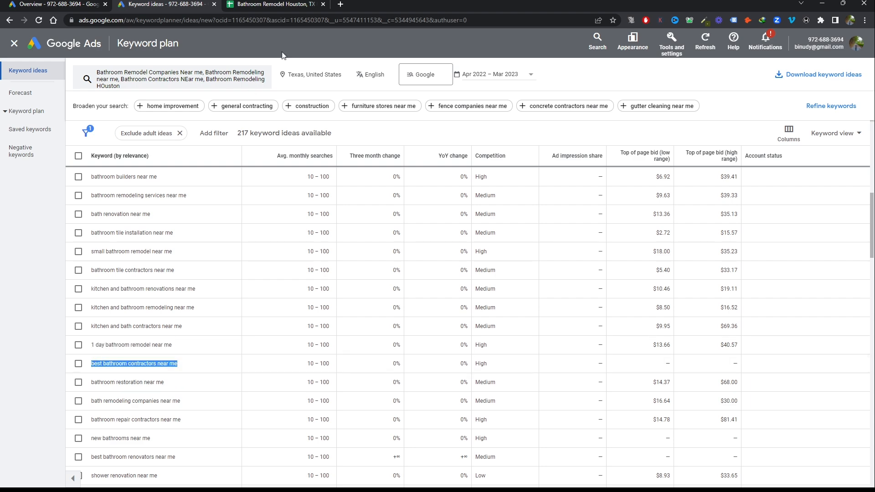
key(ctrl+c)
key(ctrl+Tab)
key(ctrl+shift+Tab)
Replace the keyword in cell L1 with the keyword idea "bath remodeling companies near me", and clear cell L2
scroll(171, 305, down, 2)
drag(180, 310, 91, 310)
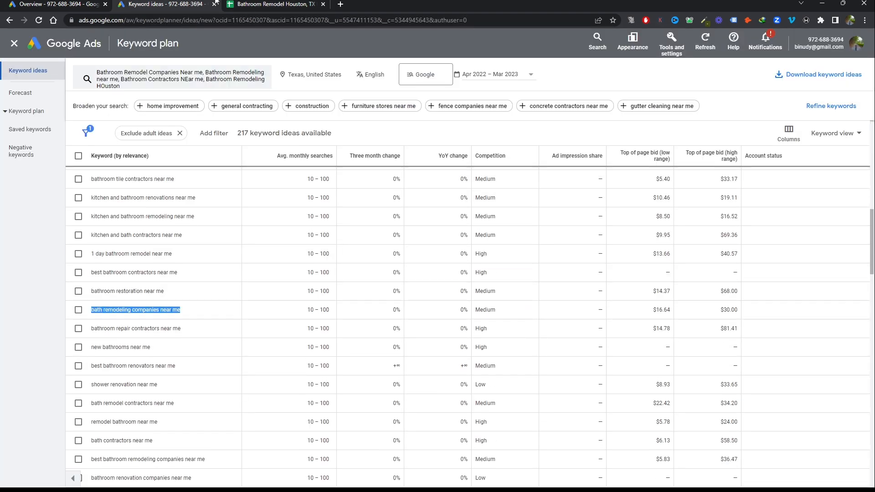
key(ctrl+c)
key(ctrl+Tab)
click(471, 119)
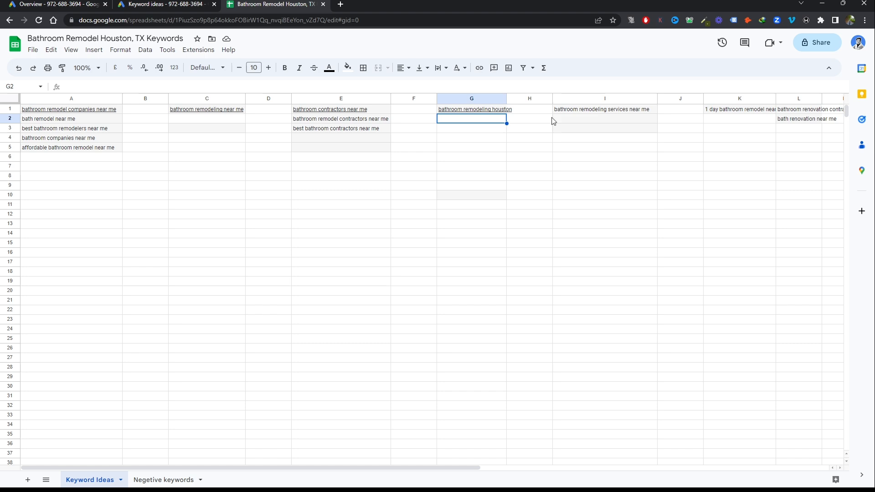
click(795, 109)
key(ctrl+v)
click(801, 121)
key(Delete)
Narrow the empty column J and adjust column K's width to fit its keyword
drag(776, 100, 756, 100)
drag(703, 99, 676, 99)
double_click(728, 99)
Copy the keyword idea "bath remodel contractors near me" into cell E4, under the bathroom contractors group
key(ctrl+shift+Tab)
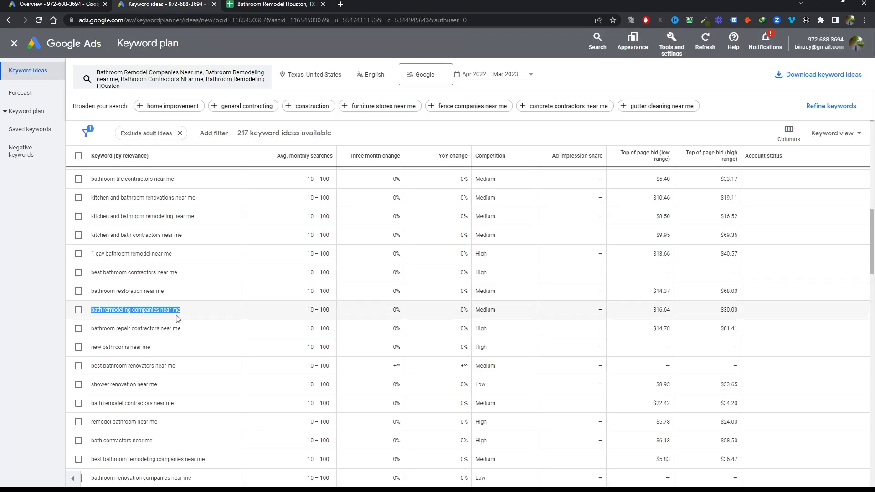
scroll(162, 385, down, 1)
triple_click(172, 357)
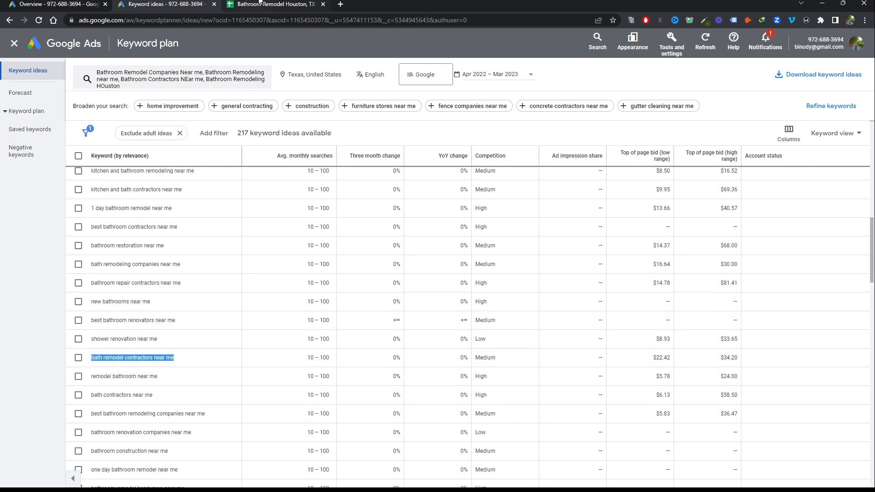
click(260, 4)
click(323, 140)
key(ctrl+v)
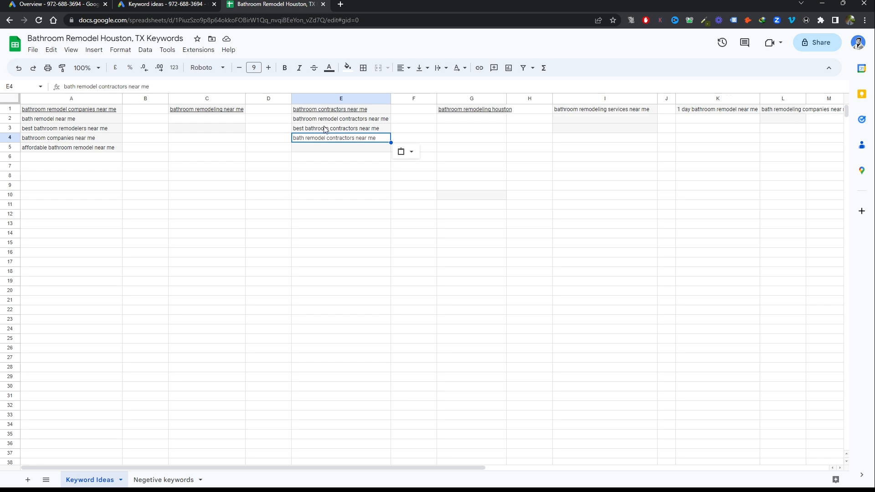
Review the rest of the keyword ideas in the keyword plan against the groups in the spreadsheet
key(ctrl+shift+Tab)
scroll(343, 228, up, 8)
scroll(342, 248, down, 15)
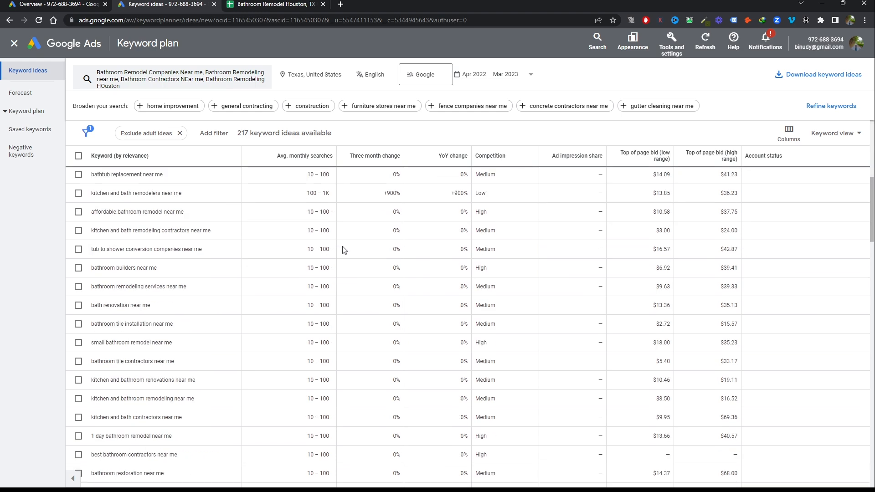
scroll(343, 251, down, 1)
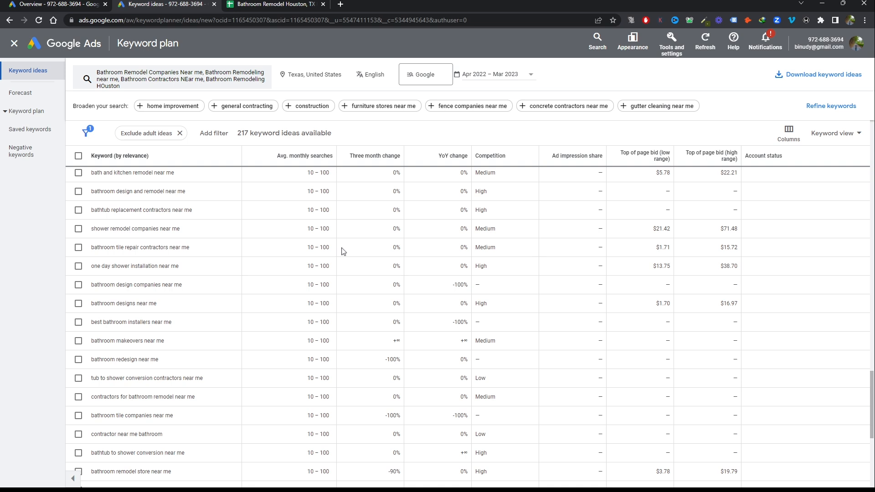
key(ctrl+Tab)
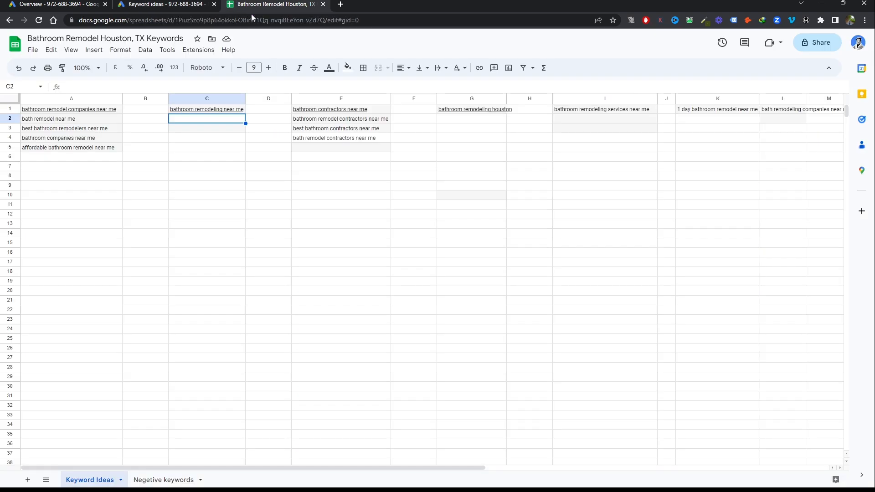
click(155, 4)
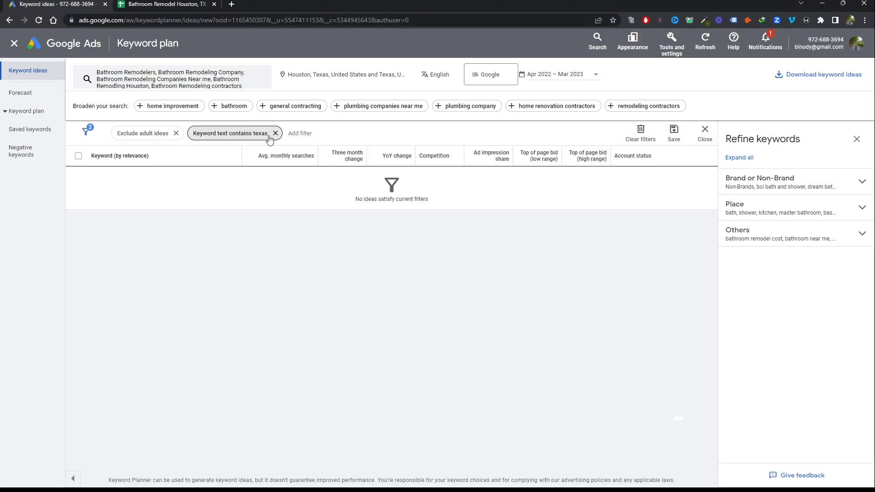
Remove the "Keyword text contains texas" filter, and exclude Non-Brands keywords through the Brand or Non-Brand refinement
click(274, 133)
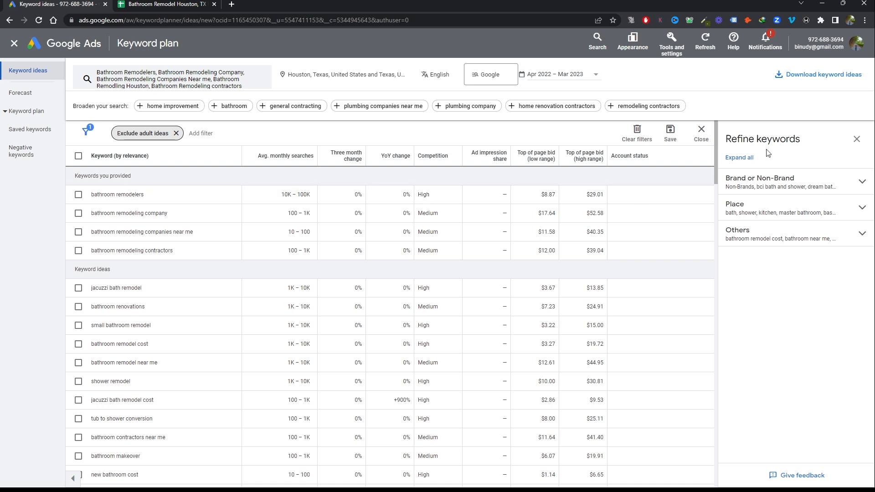
click(750, 182)
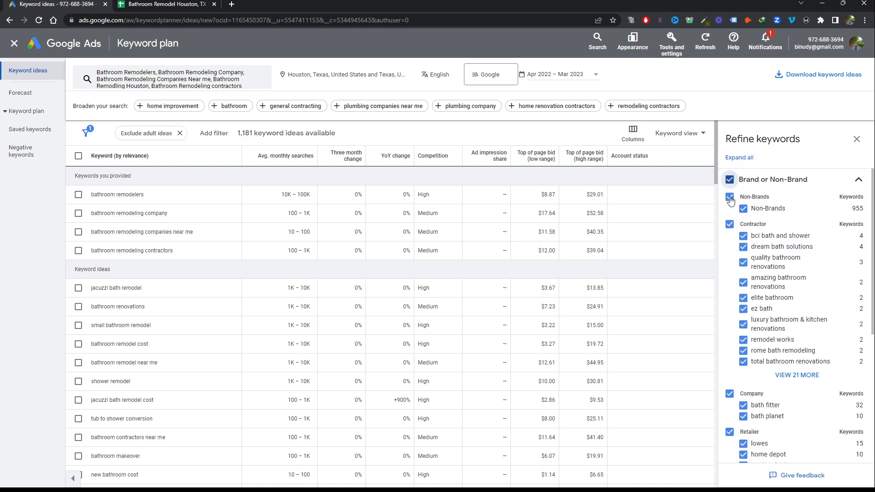
click(729, 197)
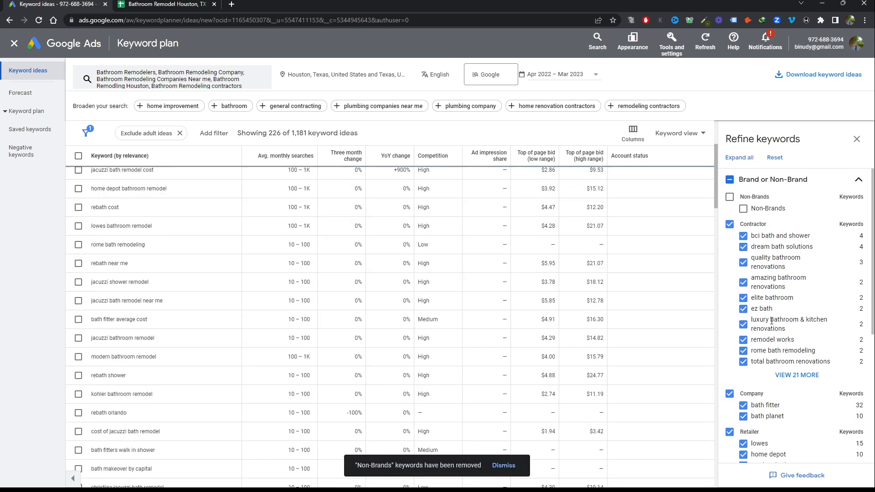
scroll(815, 306, down, 4)
scroll(813, 307, down, 1)
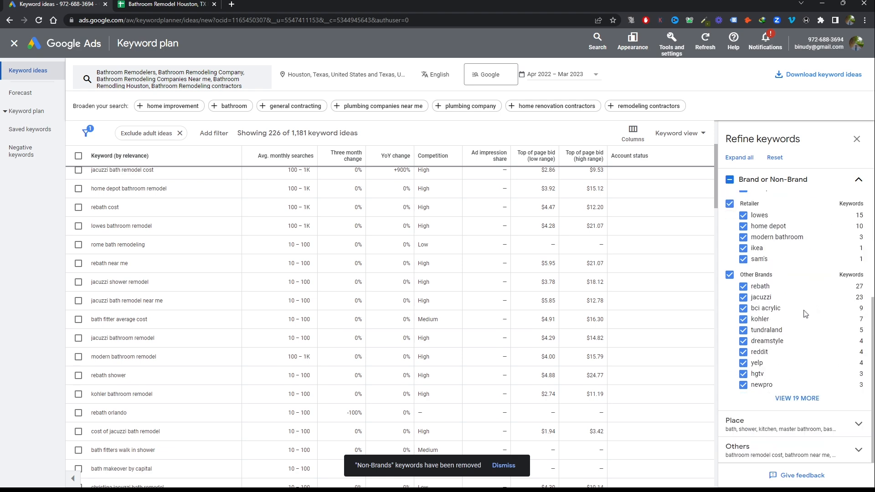
scroll(804, 314, up, 5)
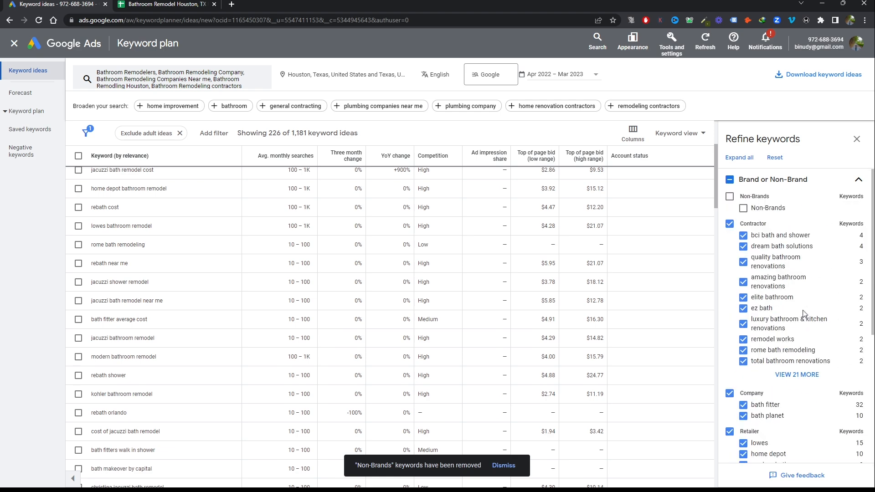
click(856, 139)
scroll(239, 269, up, 3)
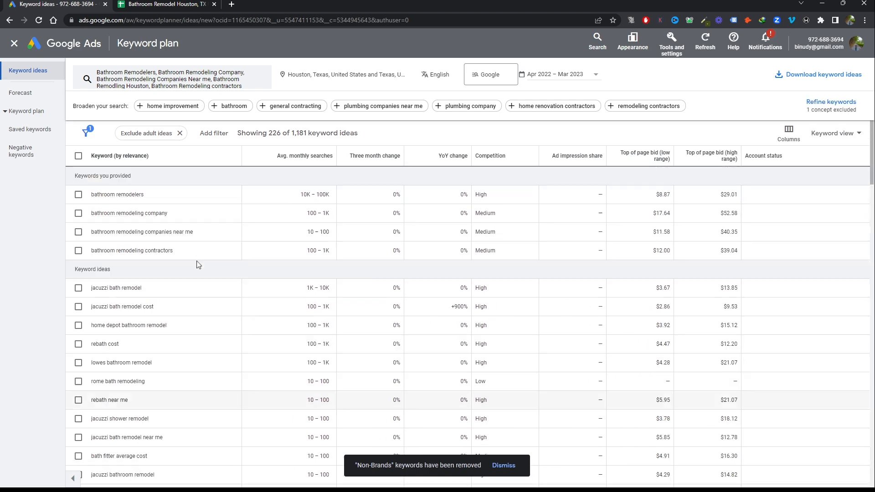
Copy the brand keyword "jacuzzi bath remodel" into cell A3 of the Negetive keywords sheet
drag(144, 289, 86, 288)
key(ctrl+c)
click(164, 4)
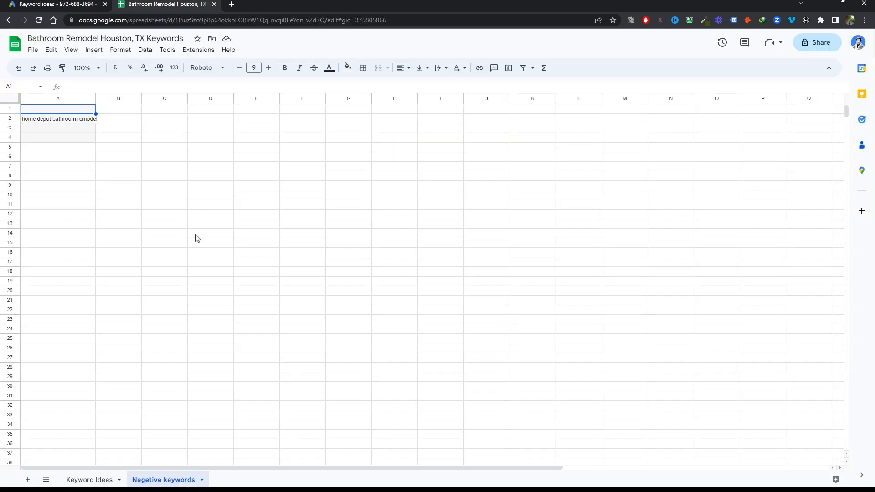
click(49, 132)
key(ctrl+v)
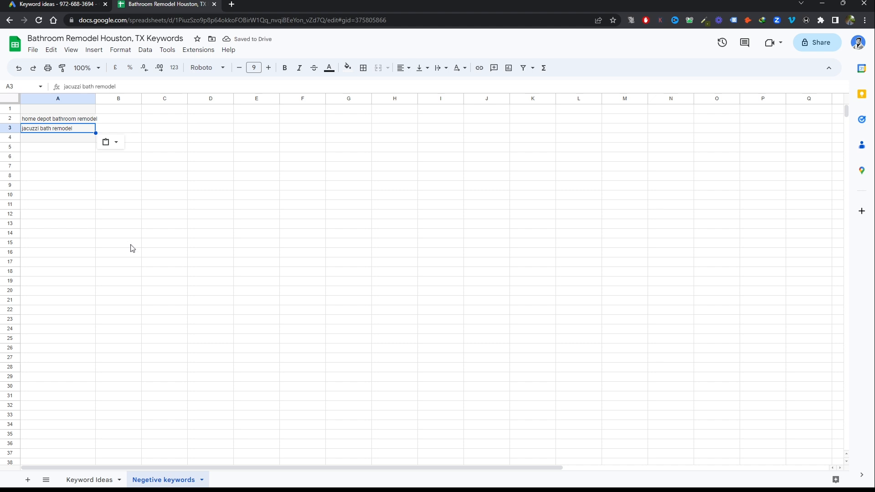
click(32, 140)
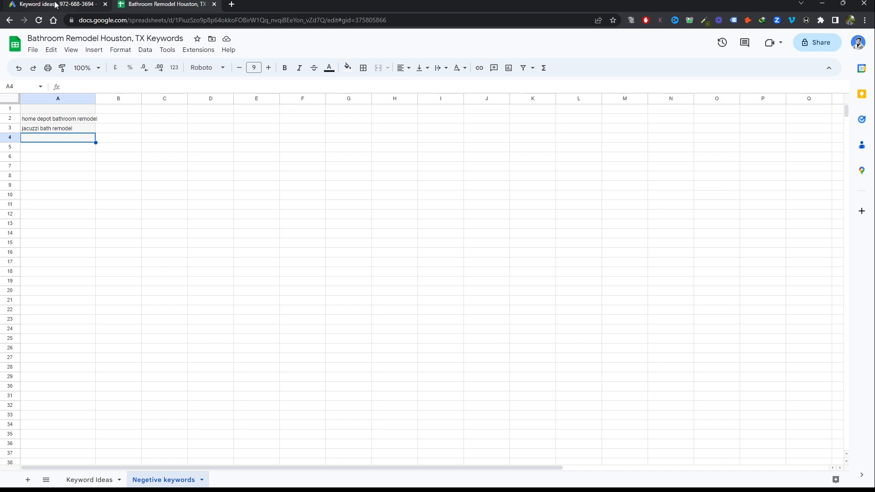
Search Google in a new browser tab for "general negative keyword list google ads"
click(232, 4)
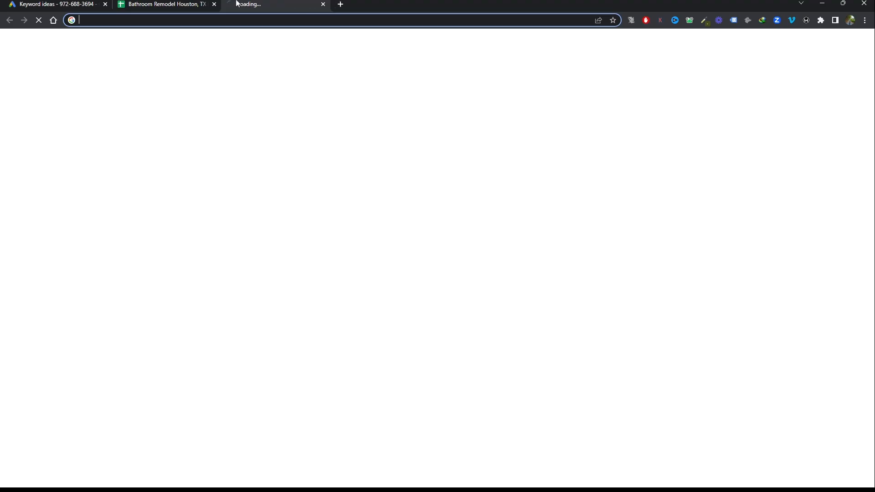
text(Genera)
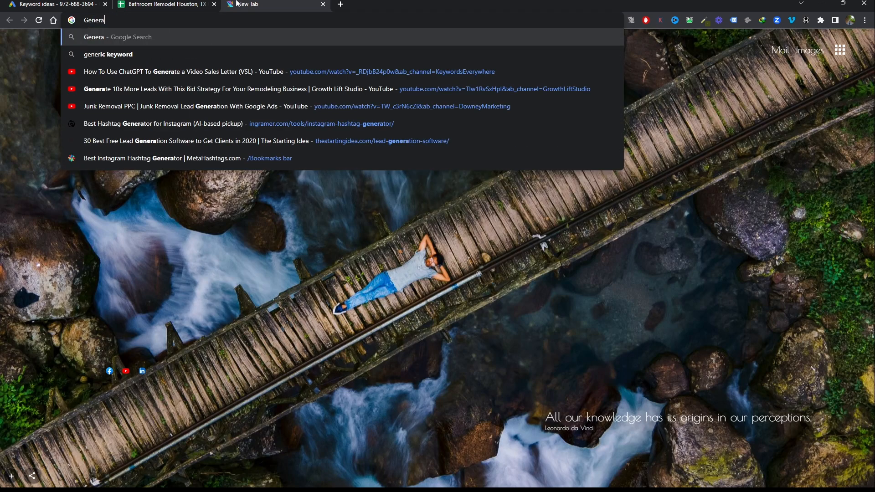
text(l nege)
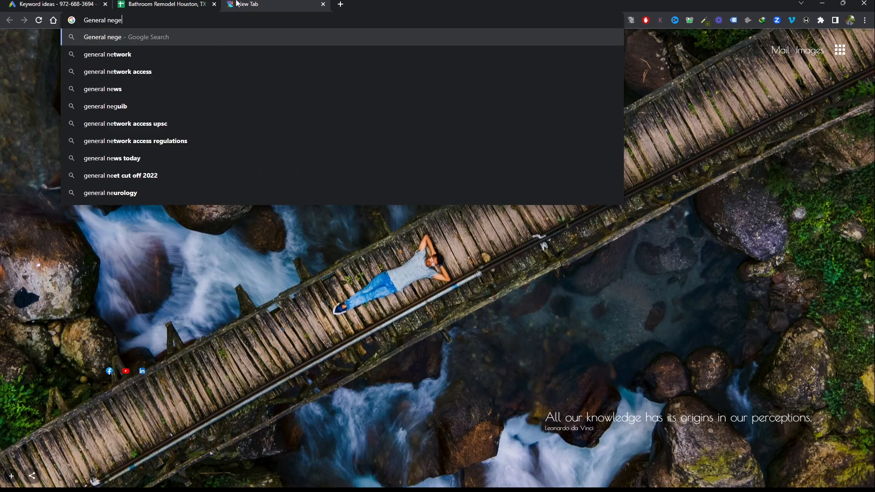
text(tive)
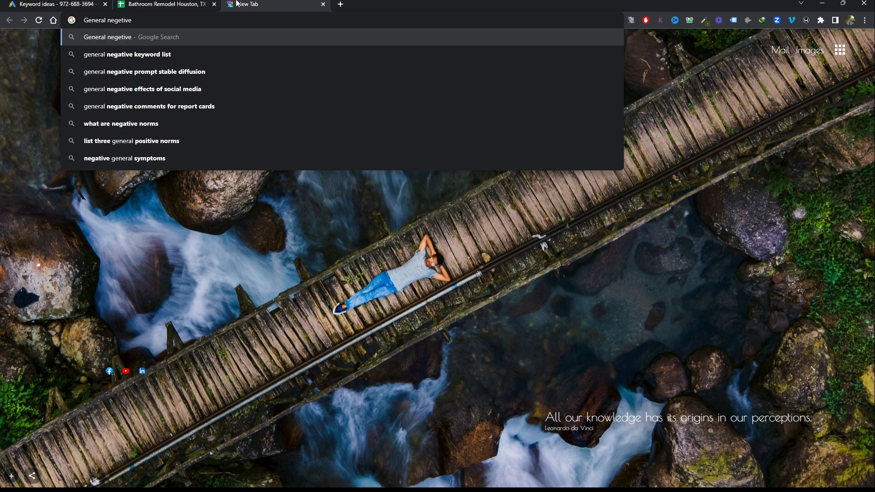
key(Down)
key(Down)
key(Return)
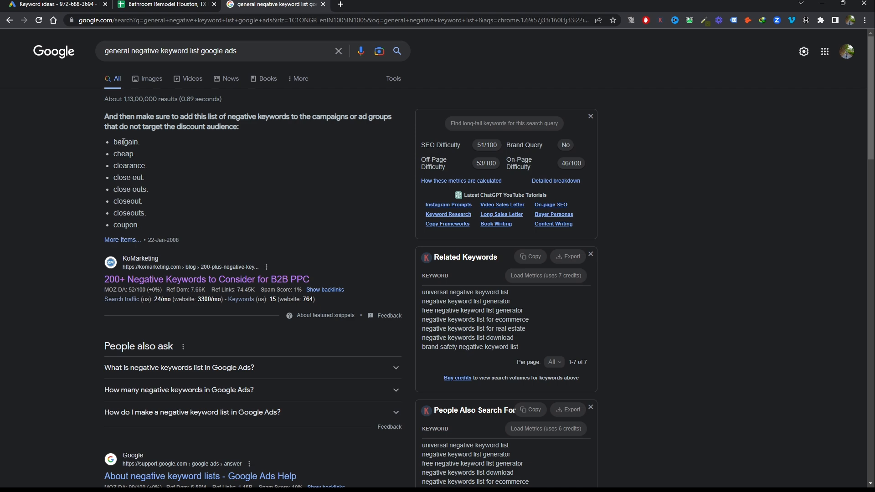
Open the KoMarketing article "200+ Negative Keywords to Consider for B2B PPC" and examine its job-seeker and reference keyword lists
click(200, 279)
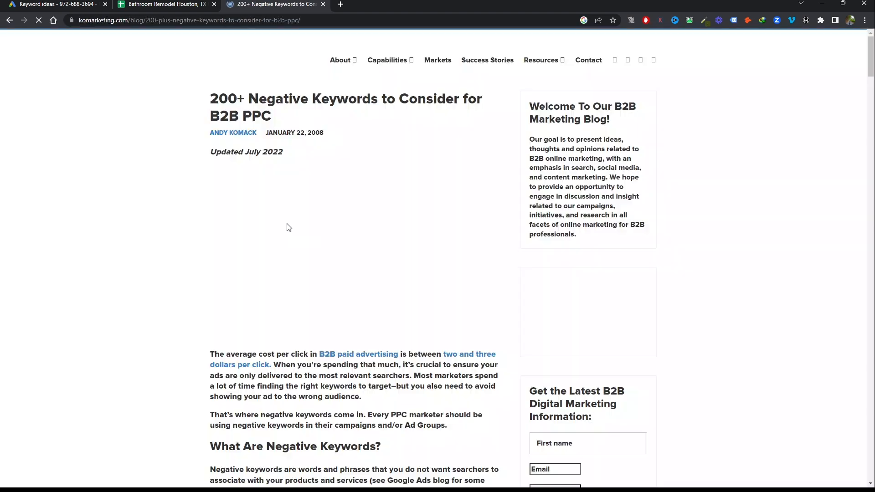
scroll(289, 226, down, 20)
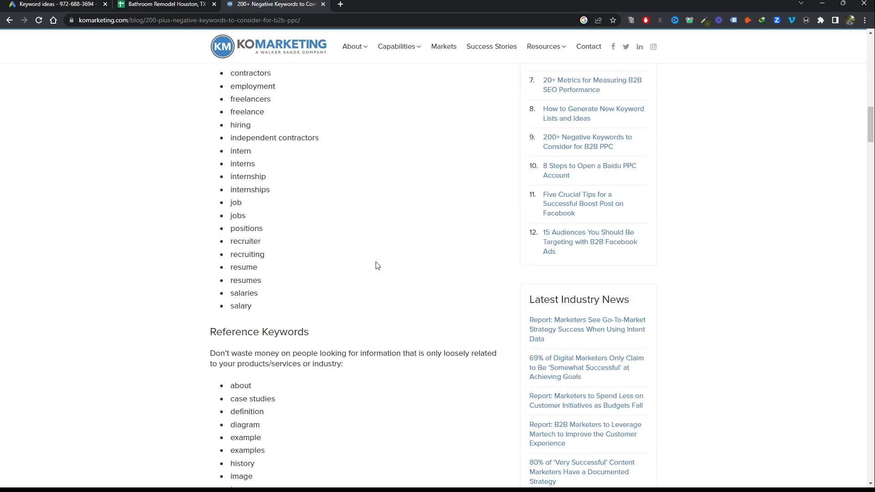
scroll(377, 265, down, 2)
scroll(255, 191, up, 5)
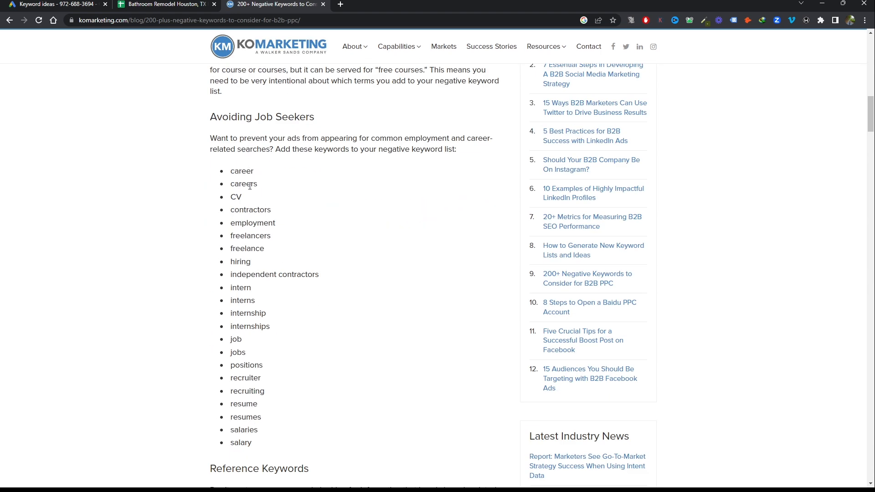
scroll(255, 198, down, 7)
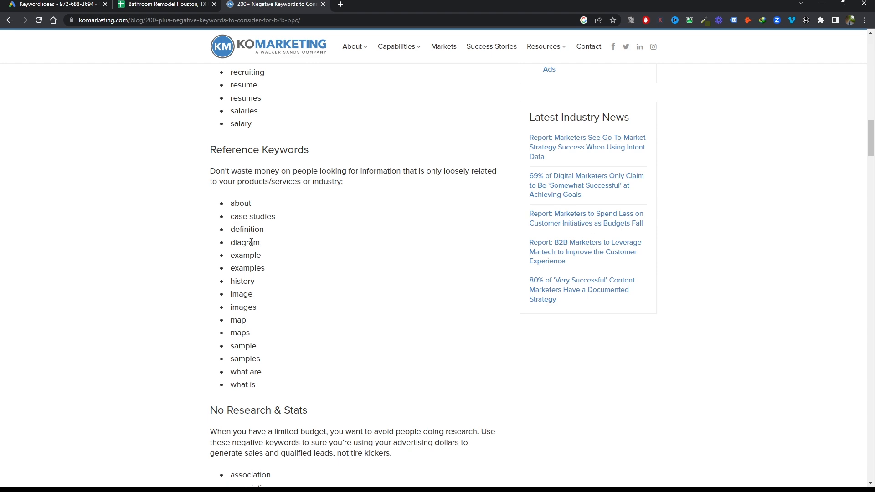
Examine the article's No Research & Stats keywords and the competing businesses listed for "Bathroom Remodel Houston" on Google Maps
scroll(251, 242, down, 6)
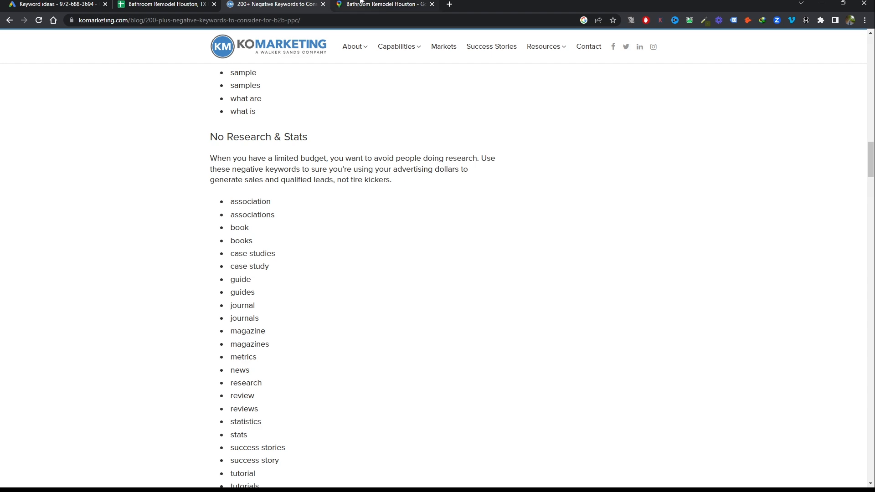
click(362, 3)
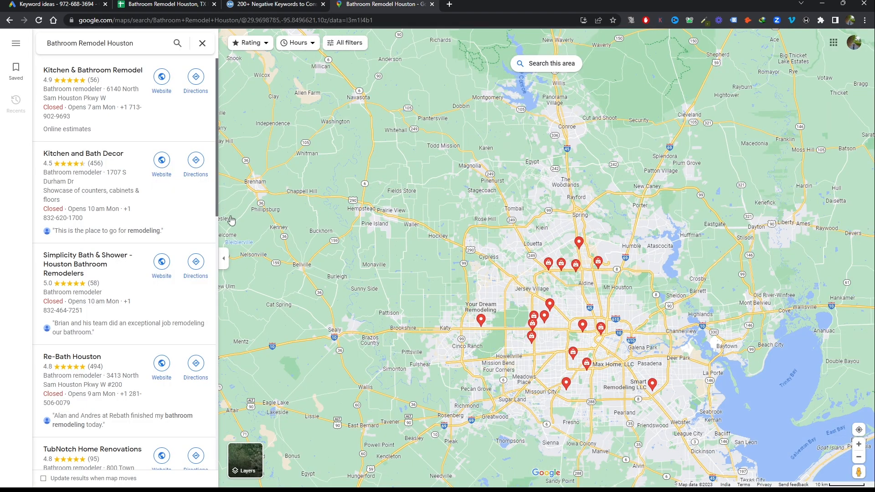
scroll(110, 137, down, 3)
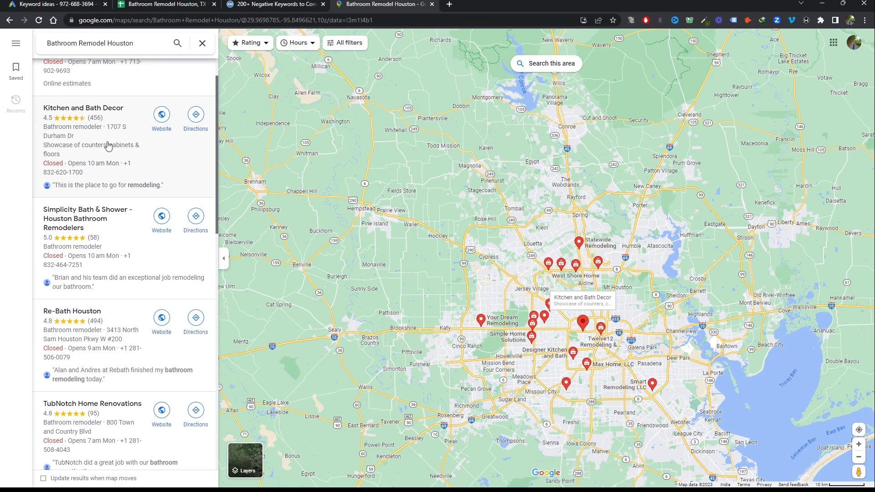
scroll(108, 146, down, 3)
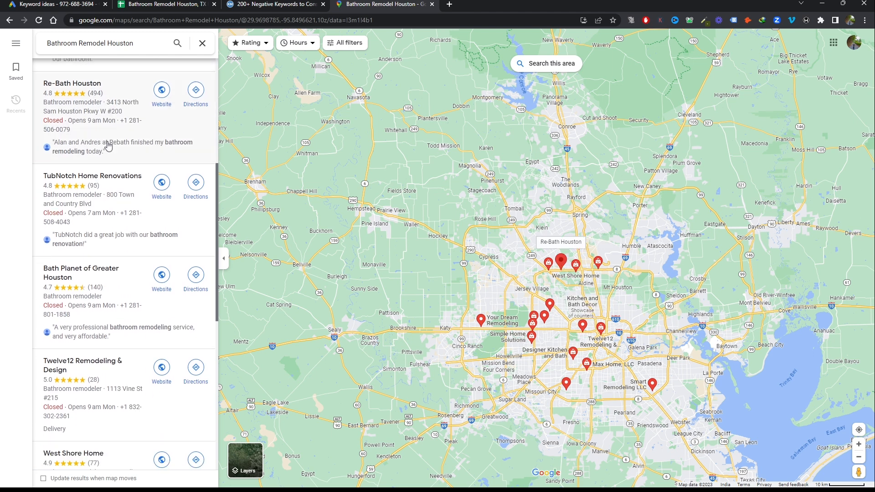
scroll(108, 146, down, 1)
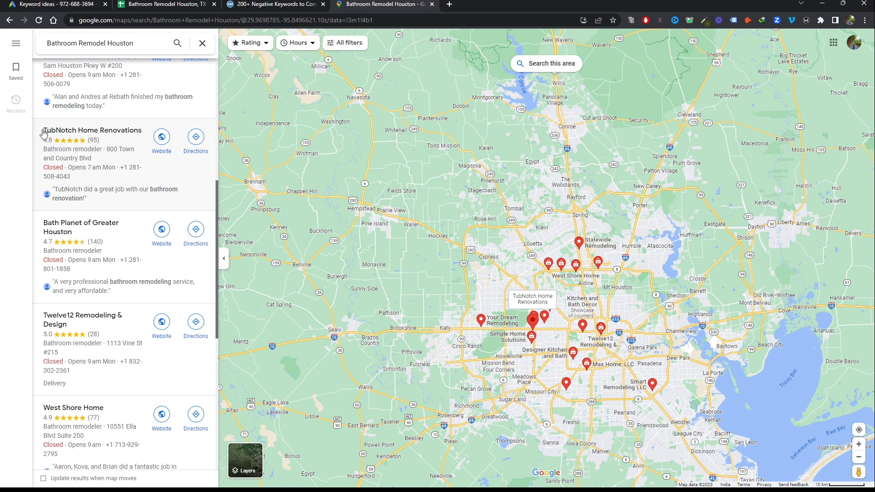
key(ctrl+shift+Tab)
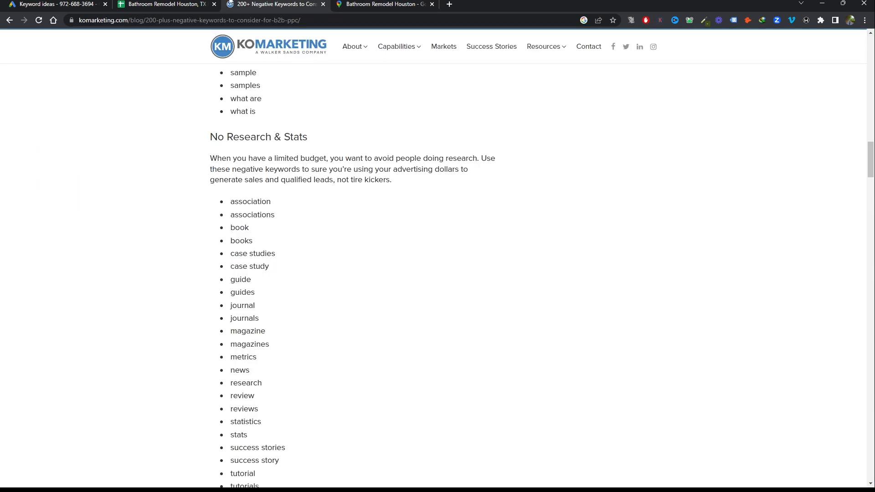
key(ctrl+shift+Tab)
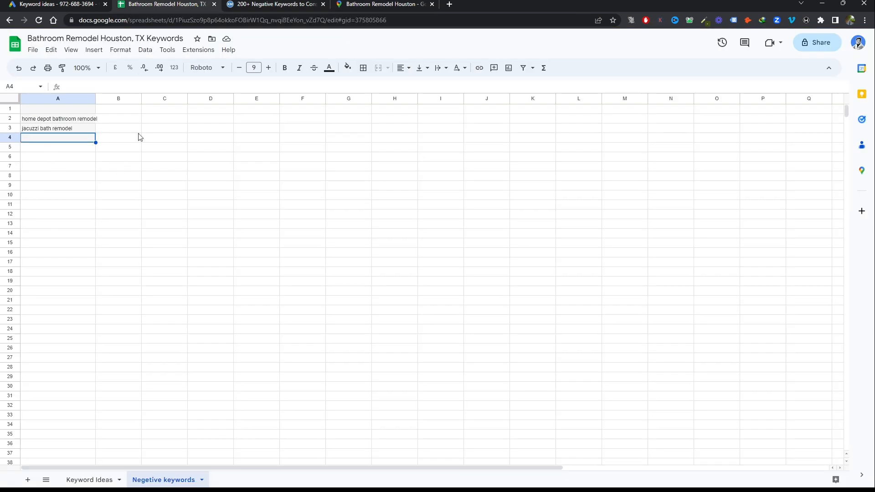
click(380, 4)
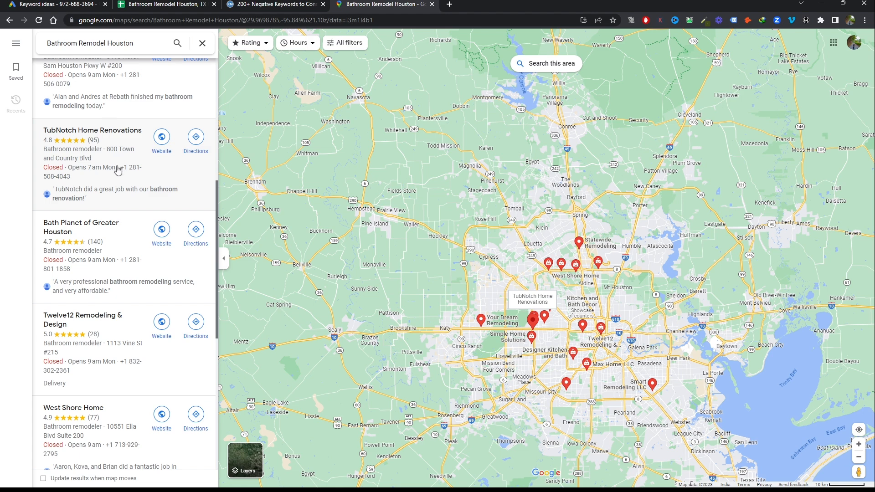
click(191, 4)
click(364, 6)
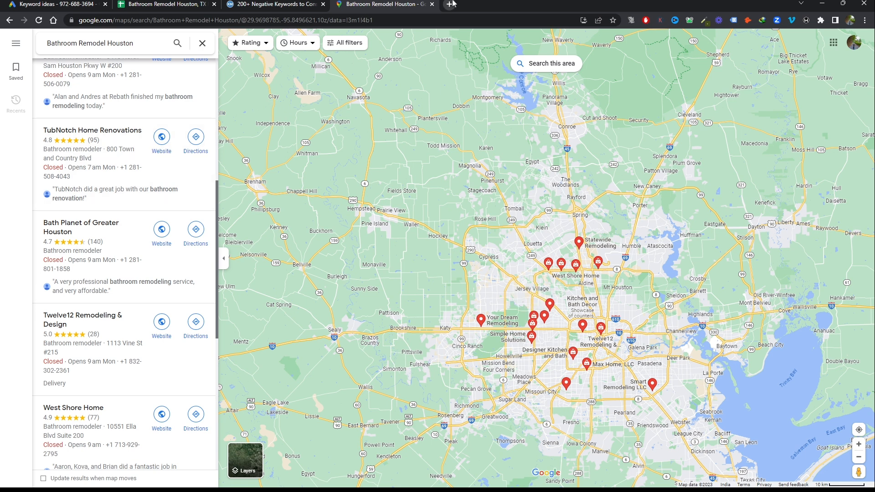
Return to the Keyword Planner ideas and exclude Non-Brands keywords through the Brand or Non-Brand refinement
click(55, 4)
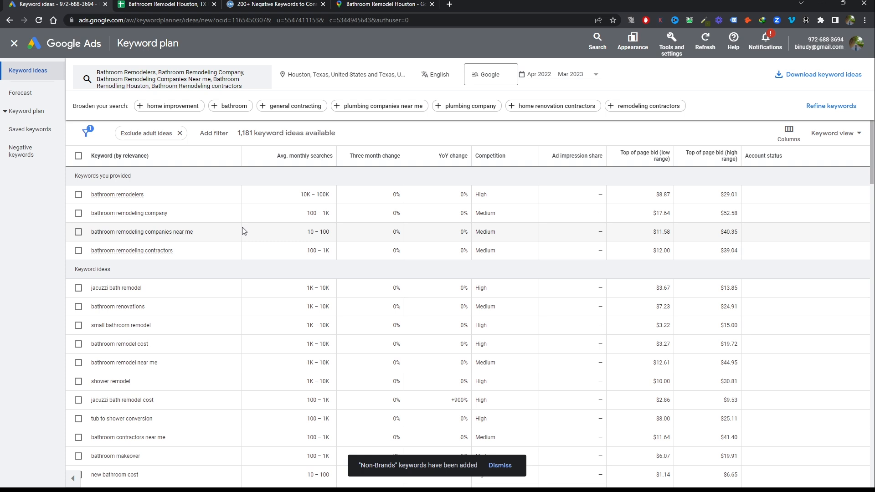
click(817, 110)
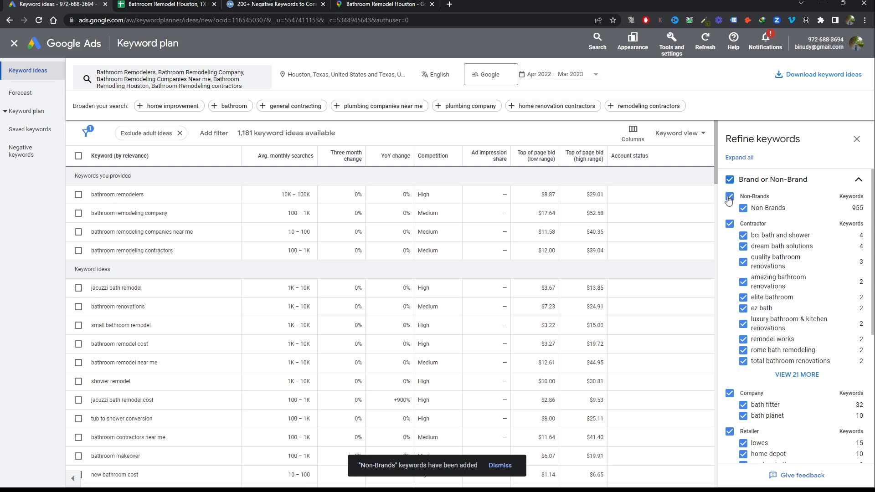
click(728, 200)
scroll(789, 235, down, 1)
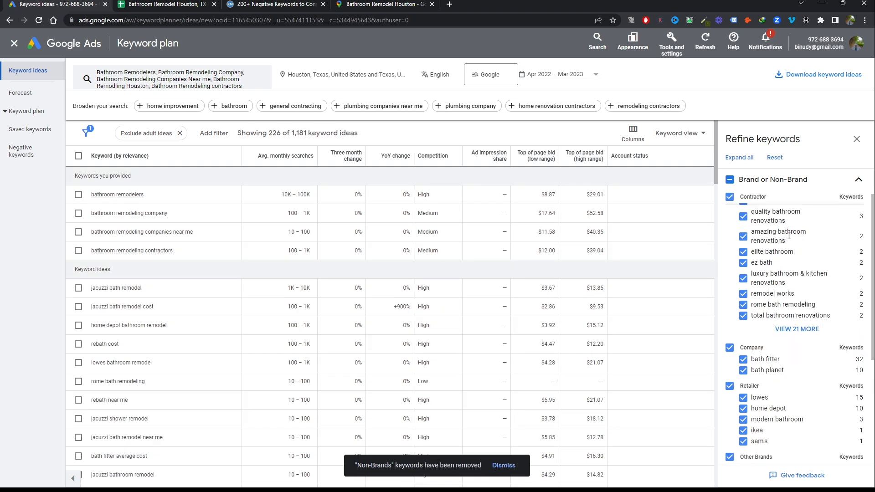
scroll(789, 235, up, 1)
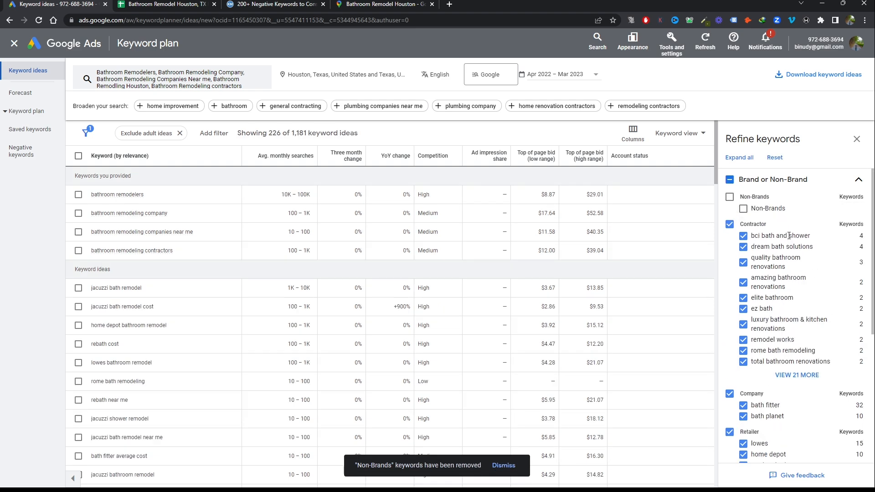
click(857, 139)
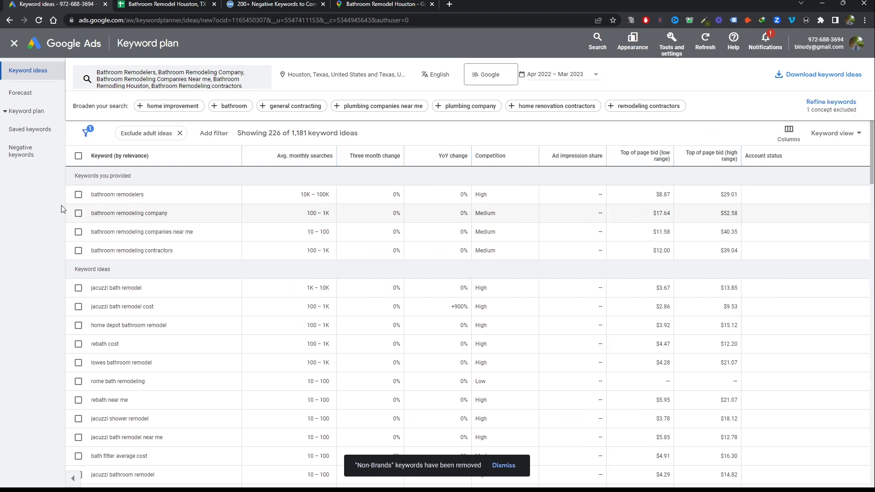
Copy the brand keyword "rebath cost" into cell A4 of the Negetive keywords sheet, and close the KoMarketing and Google Maps pages
scroll(137, 273, down, 3)
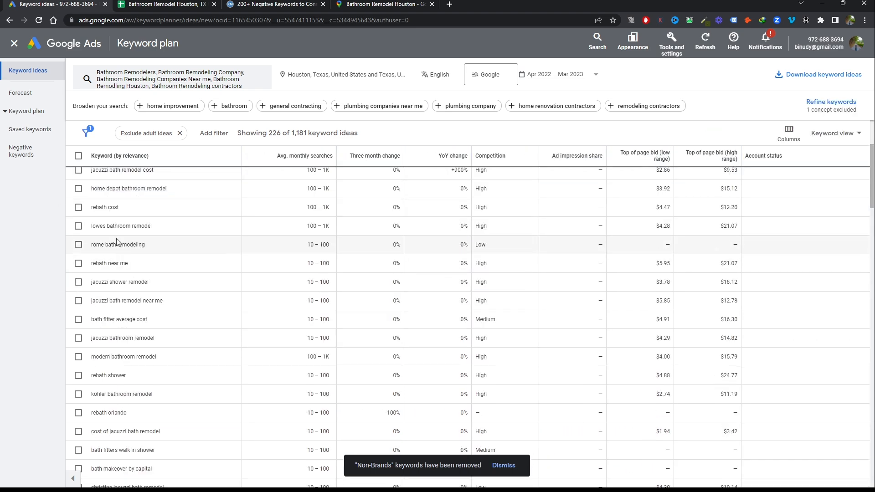
drag(120, 207, 94, 207)
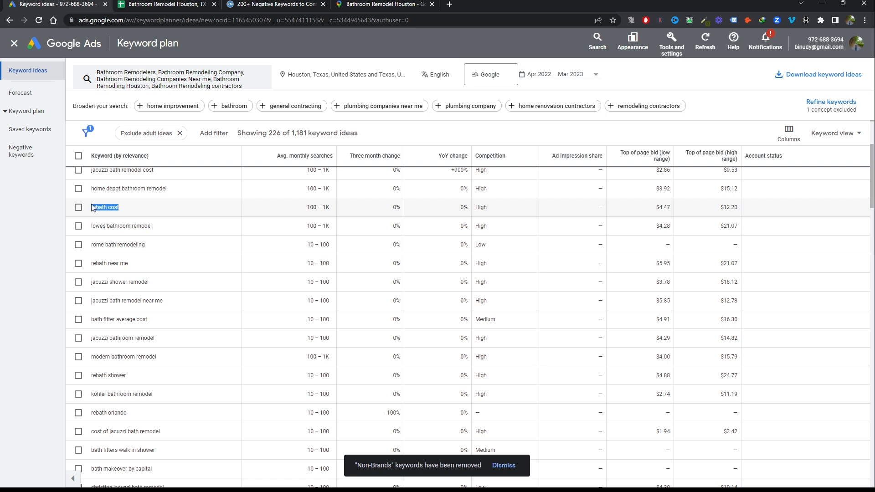
click(182, 5)
text(rebath cost)
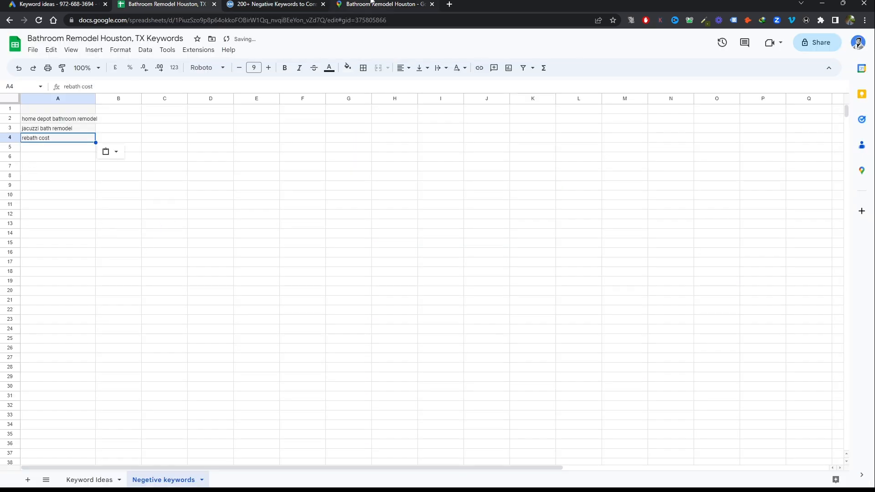
click(324, 3)
click(323, 3)
Copy the brand keyword "rebath near me" from the keyword ideas into cell A5 of the Negetive keywords sheet
click(31, 2)
drag(130, 263, 91, 264)
key(ctrl+c)
click(159, 5)
click(55, 148)
key(ctrl+v)
Copy the brand keyword "rebath shower" from the keyword ideas into cell A7 of the Negetive keywords sheet
click(46, 4)
drag(130, 376, 91, 376)
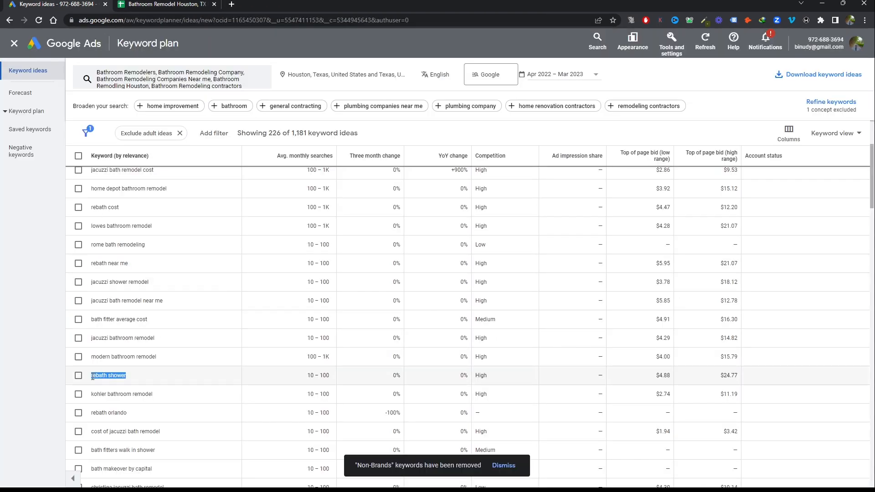
key(ctrl+c)
click(160, 4)
click(53, 166)
key(ctrl+v)
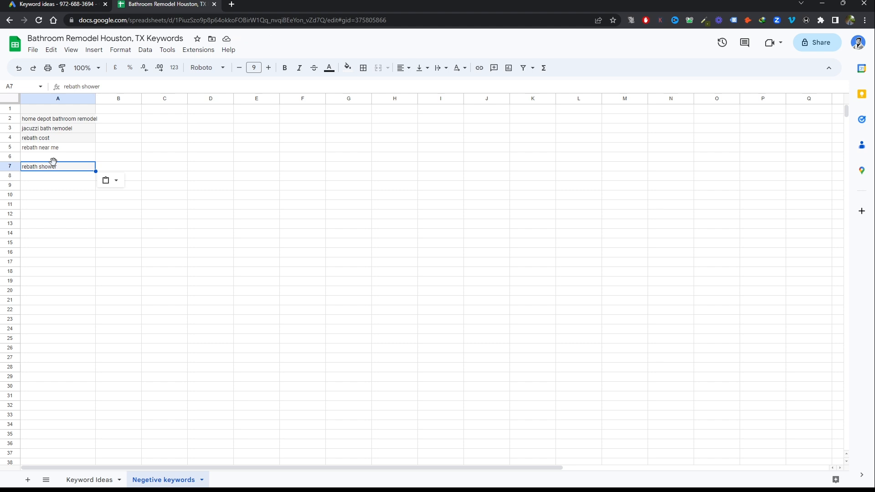
key(Down)
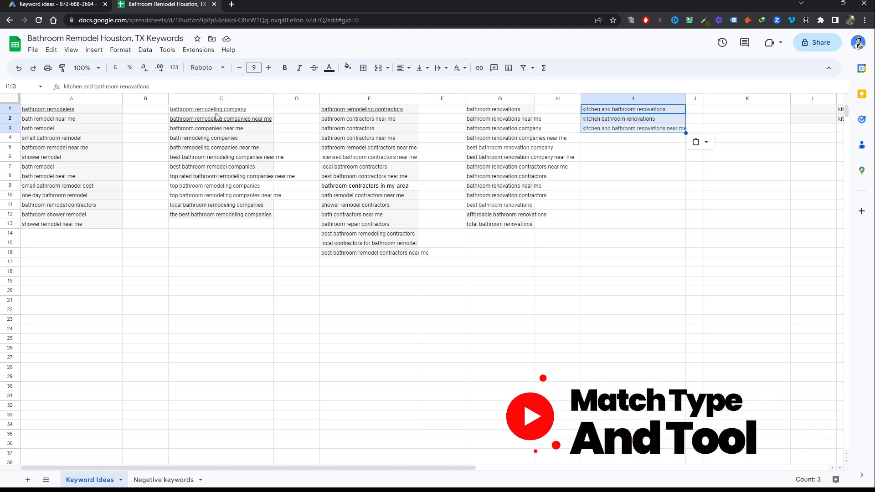
Review the first keyword of each theme column in the Keyword Ideas sheet, and examine the Keyword Match Types diagram
click(103, 109)
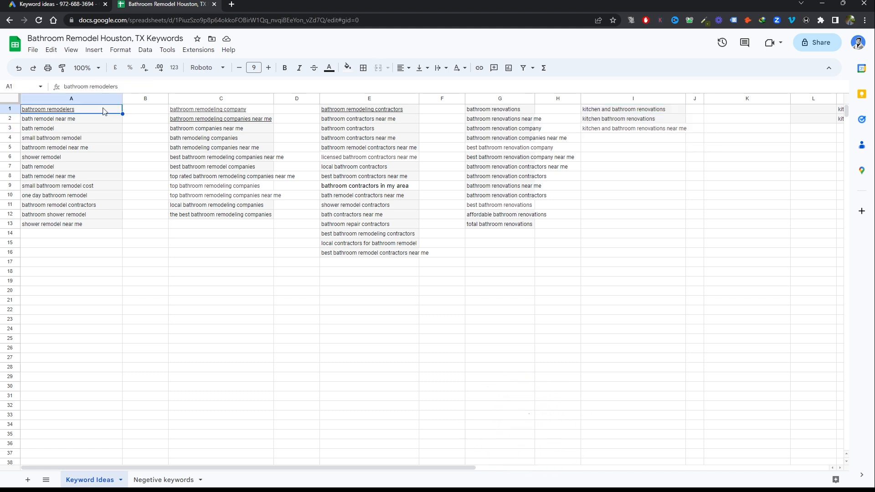
click(260, 112)
click(415, 112)
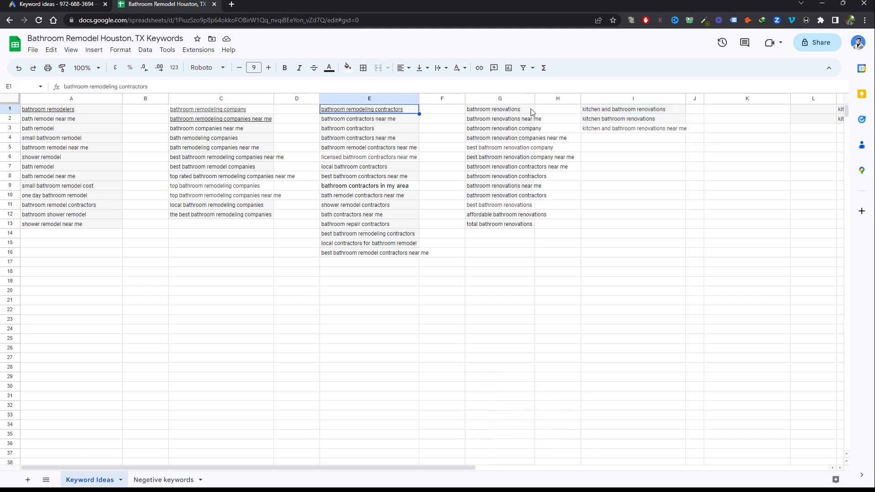
click(530, 110)
click(675, 111)
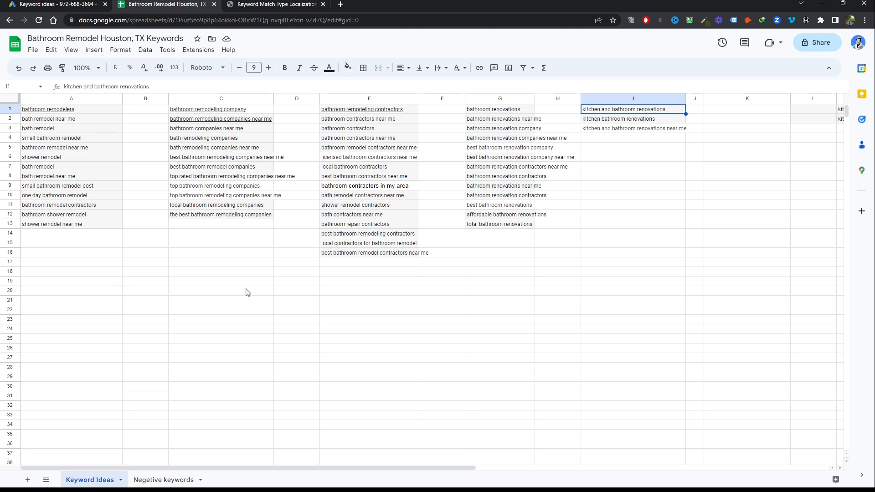
click(269, 4)
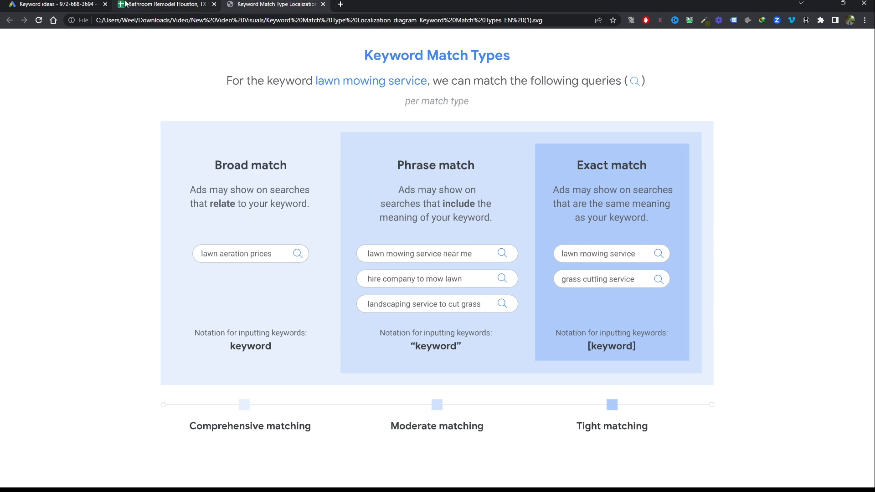
Open the adwordswrapper.com keyword tool in a new browser tab and look over its match type examples
click(157, 5)
click(356, 3)
click(347, 18)
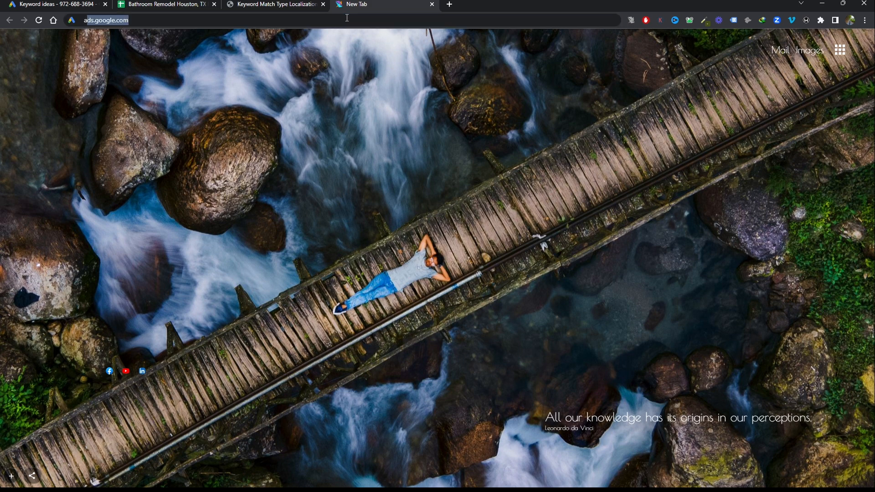
text(adwardsw)
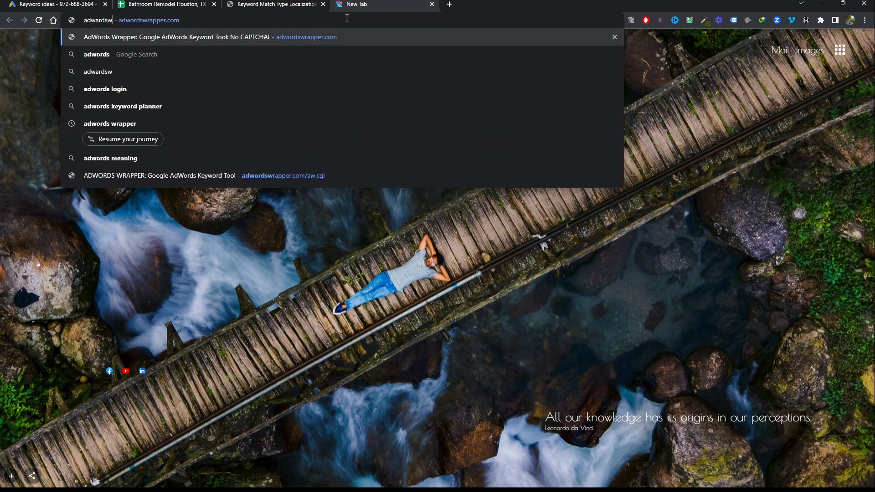
key(Return)
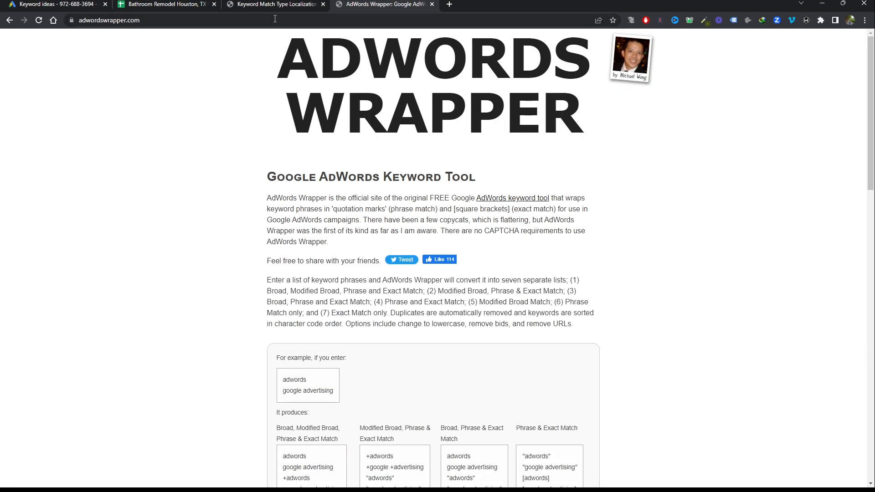
scroll(431, 175, down, 7)
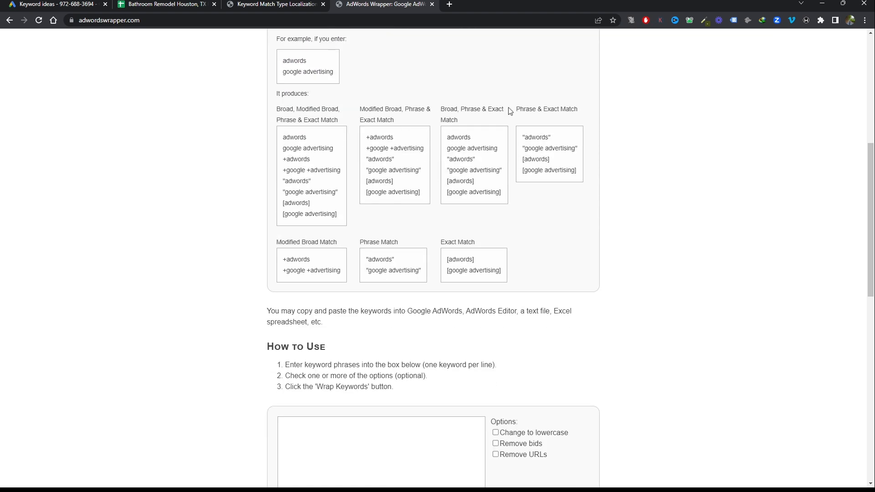
Copy the bathroom remodelers keywords in A1:A13 of the Keyword Ideas sheet into the AdWords Wrapper keyword box
click(180, 5)
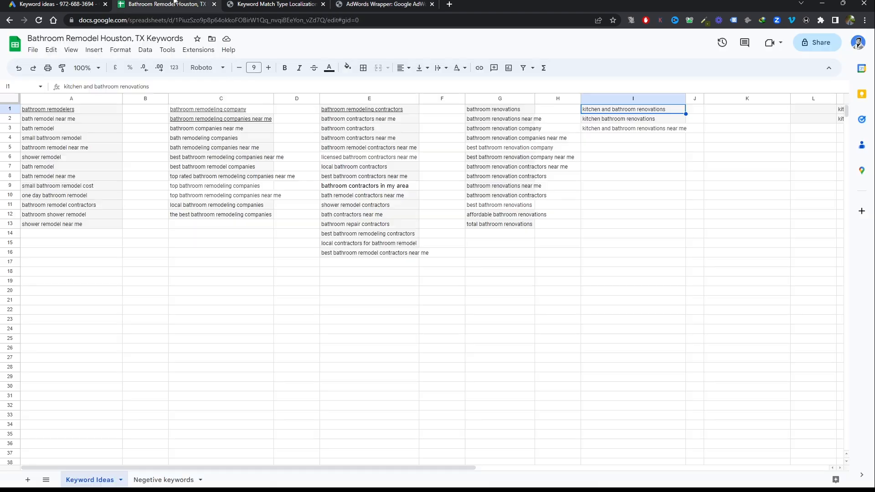
drag(50, 112, 62, 227)
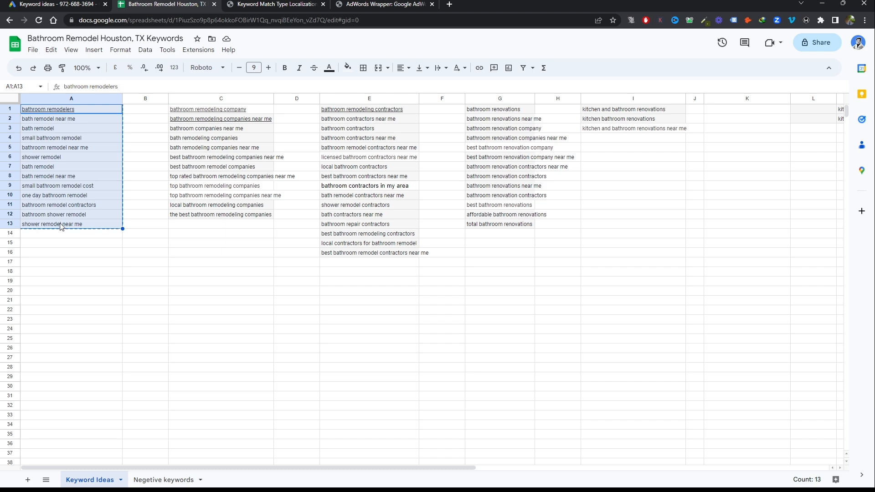
click(364, 5)
scroll(389, 294, down, 2)
click(372, 316)
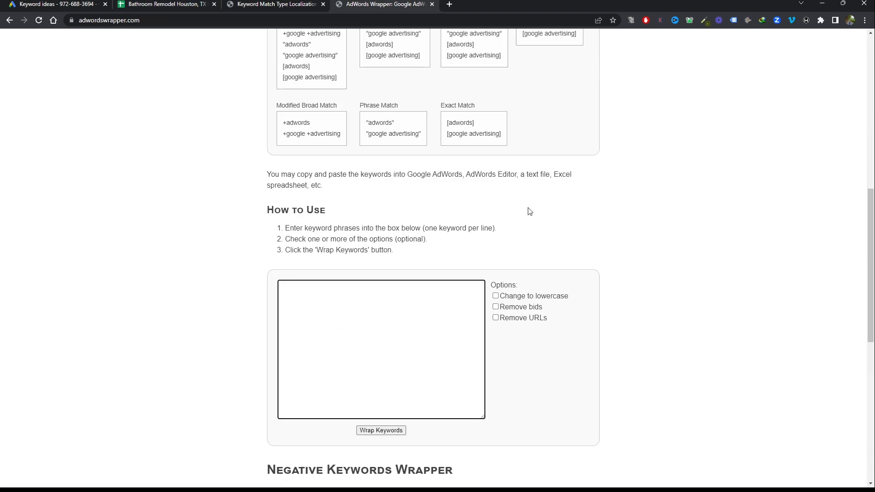
key(ctrl+v)
Wrap the entered keywords and examine the generated lists for the broad, phrase and exact match types
scroll(523, 268, down, 4)
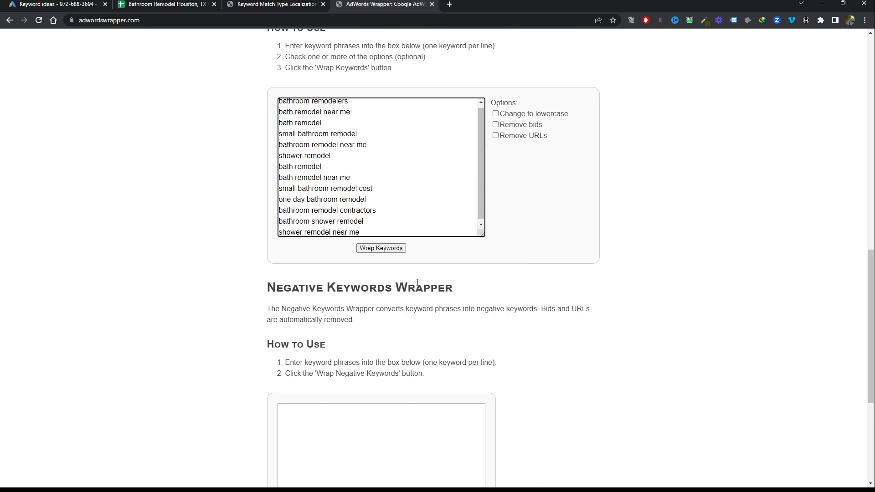
click(377, 249)
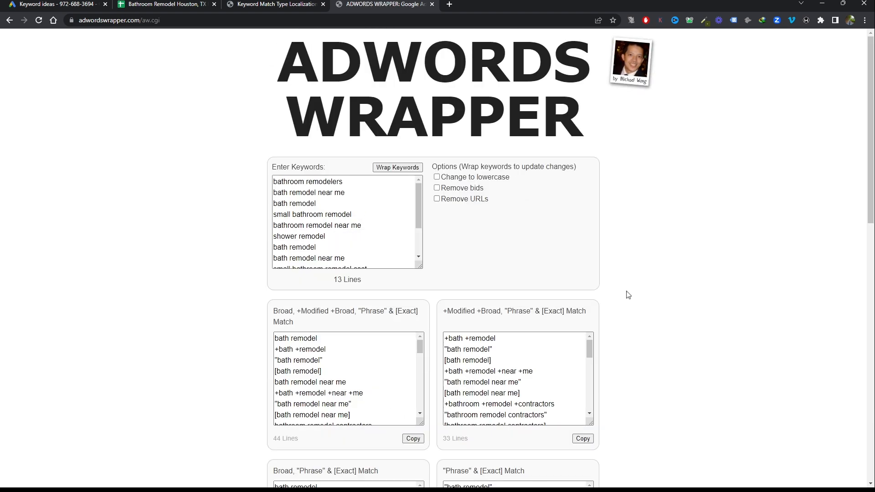
scroll(628, 295, down, 4)
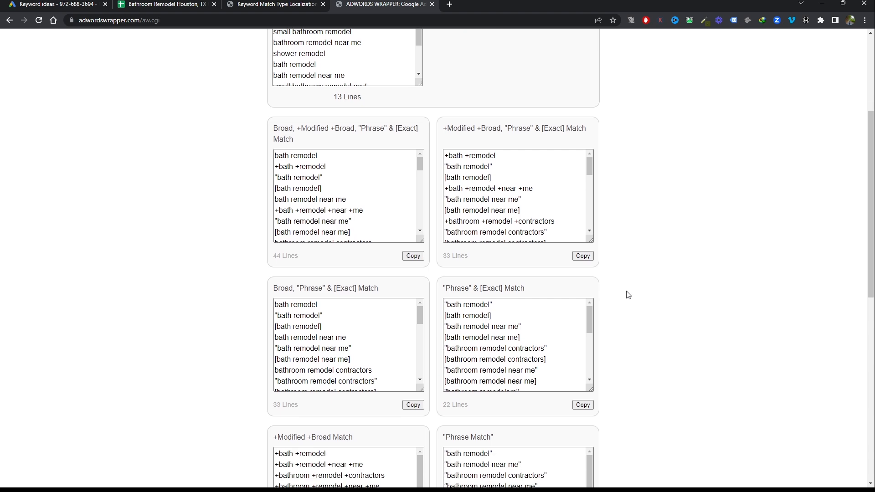
scroll(627, 293, down, 3)
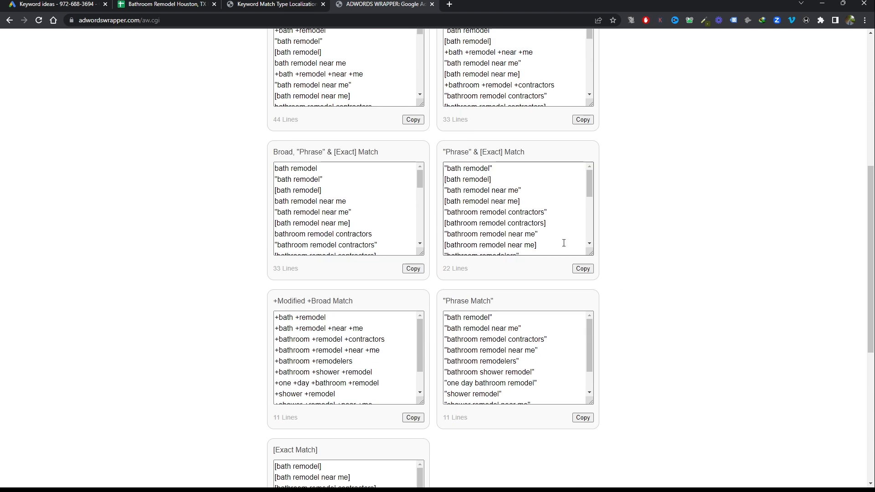
Review the wrapped keyword lists and copy the whole combined "Phrase" & [Exact] Match list
scroll(635, 334, down, 3)
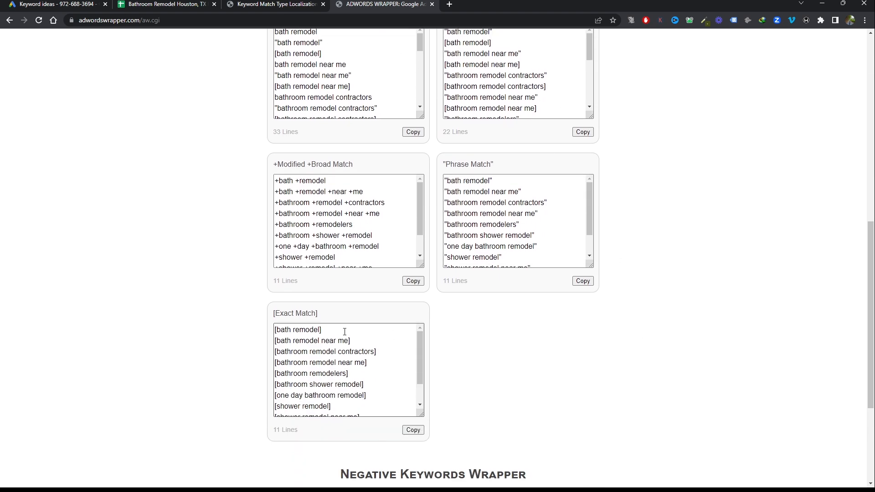
scroll(491, 327, up, 5)
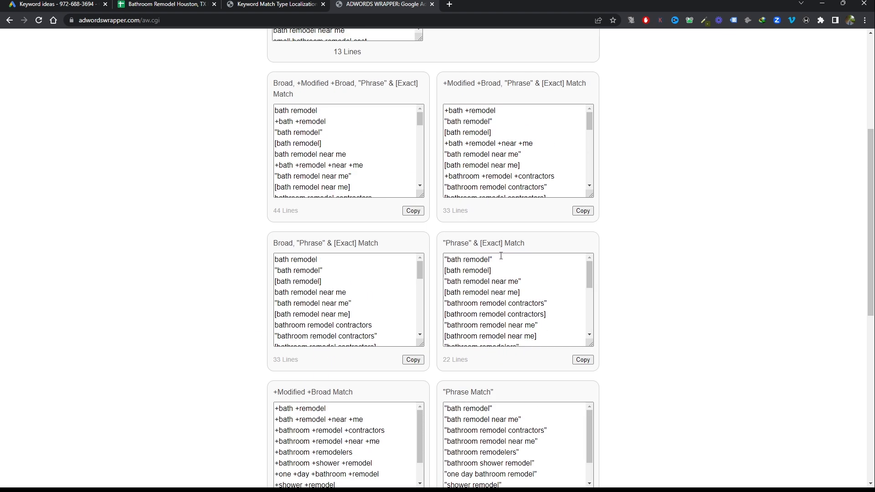
click(552, 332)
key(ctrl+a)
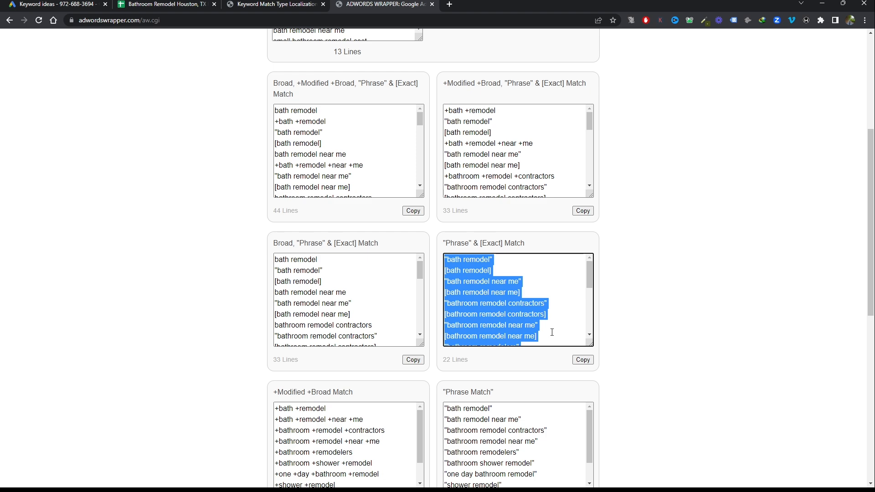
click(582, 360)
Paste the copied match type keywords into column A of the Keyword Ideas sheet from cell A20, and look over the pasted rows
click(176, 4)
drag(64, 292, 70, 418)
key(ctrl+v)
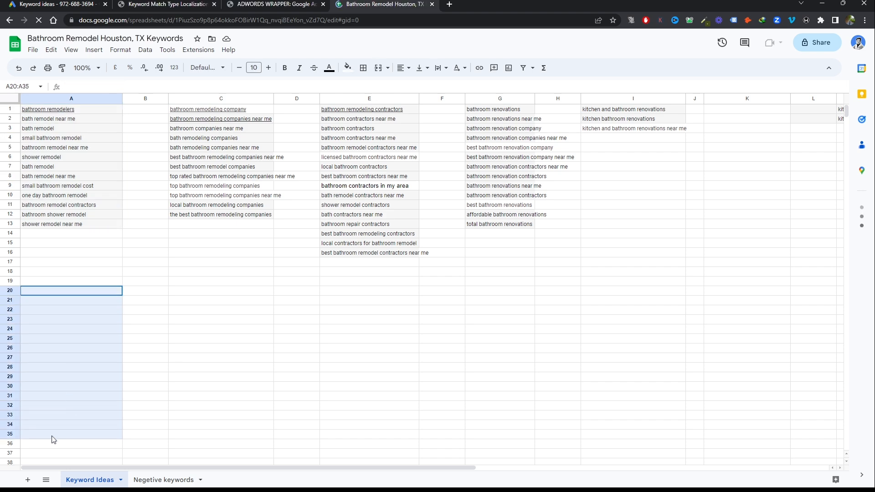
scroll(89, 396, down, 4)
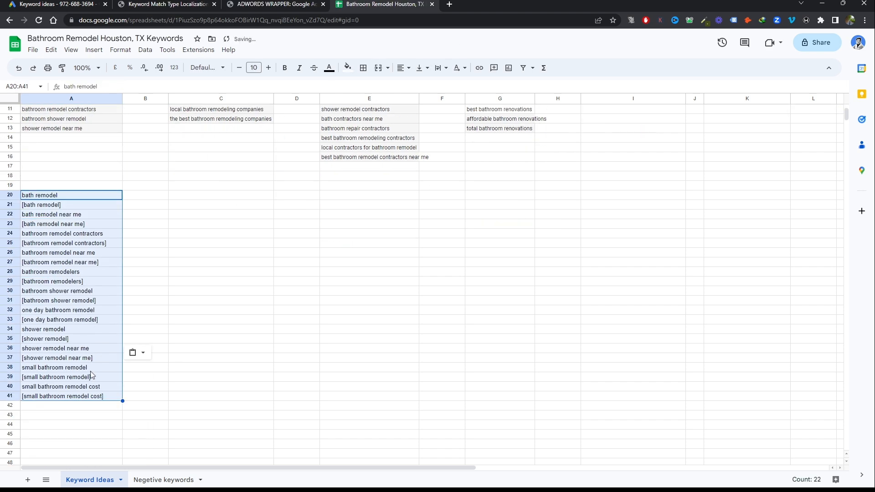
scroll(91, 374, up, 3)
scroll(68, 425, down, 3)
scroll(68, 349, up, 4)
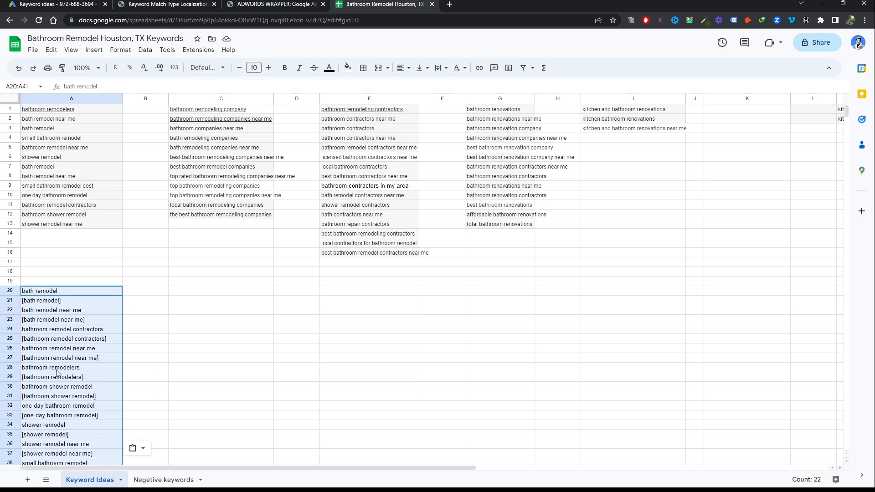
Replace the AdWords Wrapper input with the bathroom remodeling company keywords from C1:C12 and wrap them
click(274, 4)
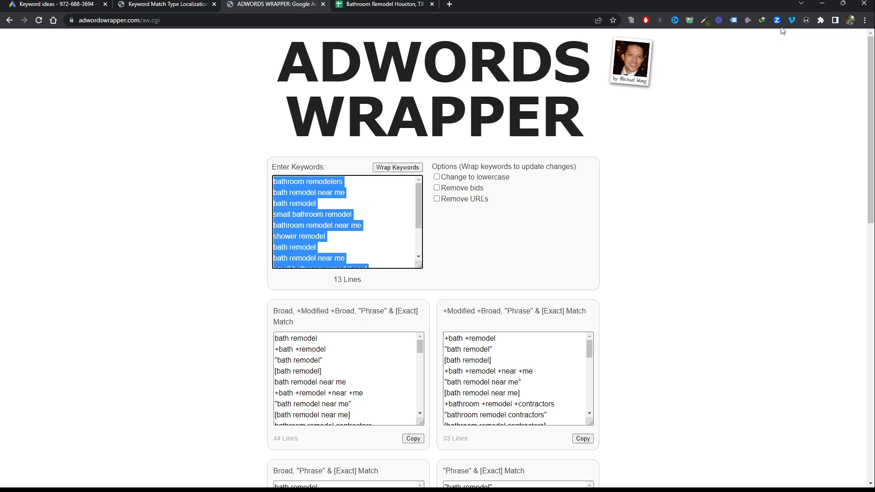
key(ctrl+v)
click(390, 168)
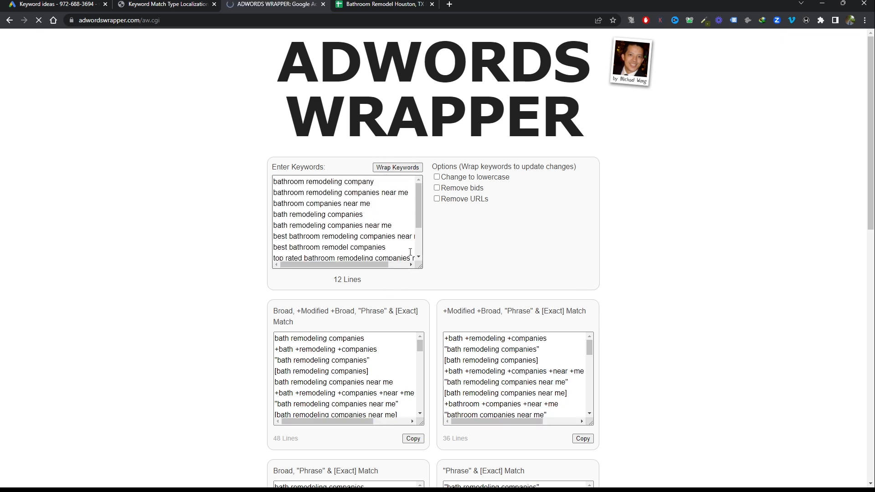
Copy the "Phrase" & [Exact] Match list of the remodeling company keywords into the Keyword Ideas sheet from cell C20
scroll(551, 292, down, 6)
click(514, 249)
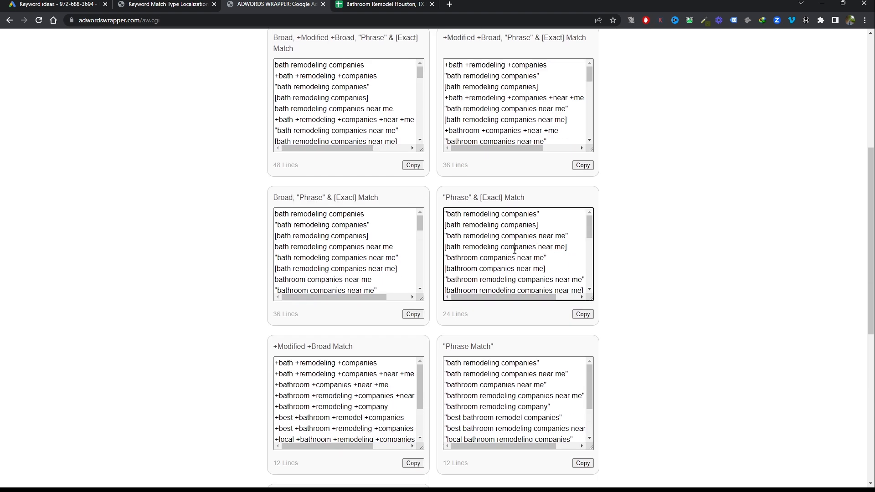
key(ctrl+a)
click(381, 4)
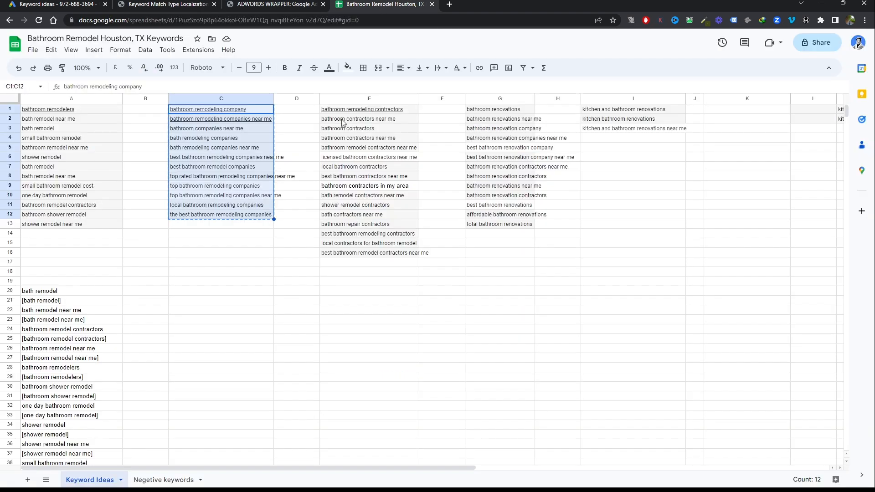
click(211, 290)
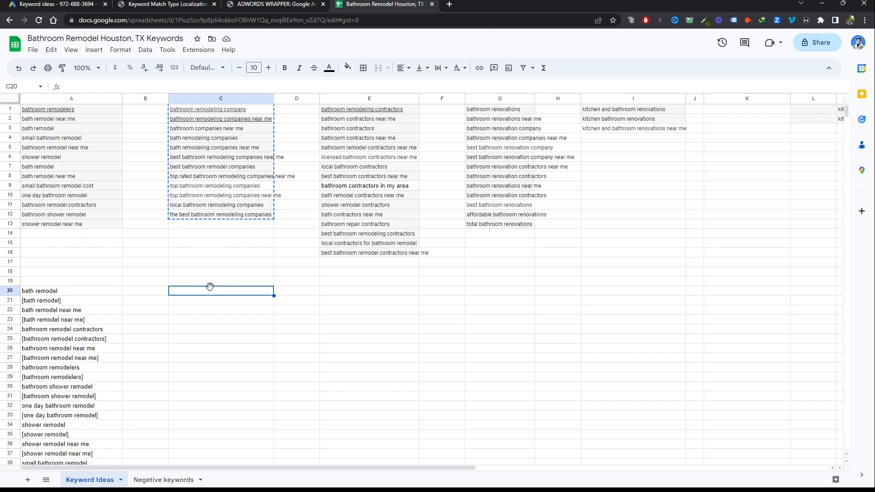
key(ctrl+v)
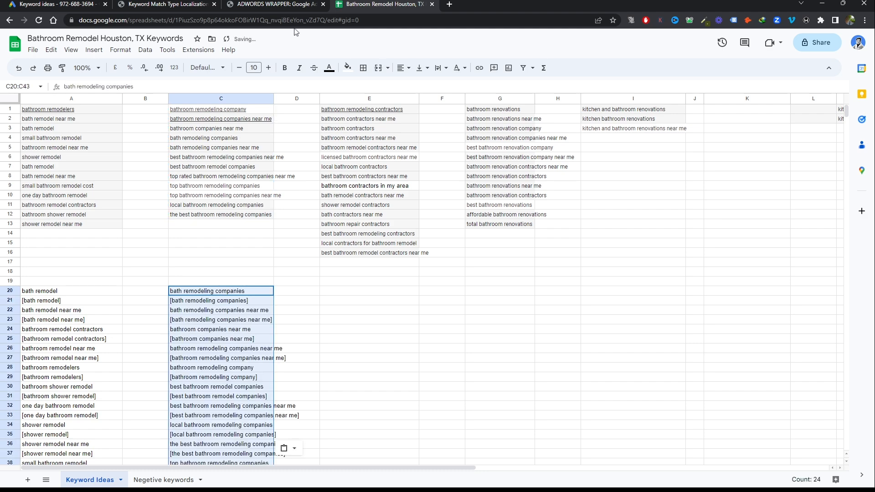
Copy the bathroom remodeling contractors keywords in E1:E16 into the AdWords Wrapper keyword box, replacing its contents, and wrap them
click(357, 110)
key(ctrl+shift+Down)
key(ctrl+c)
click(172, 2)
click(214, 5)
scroll(385, 194, up, 5)
click(385, 193)
key(ctrl+a)
key(ctrl+v)
click(393, 169)
Copy the "Phrase" & [Exact] Match list of the contractors keywords into the Keyword Ideas sheet from cell E20
scroll(523, 273, down, 6)
click(523, 274)
key(ctrl+a)
key(ctrl+c)
click(273, 5)
click(356, 293)
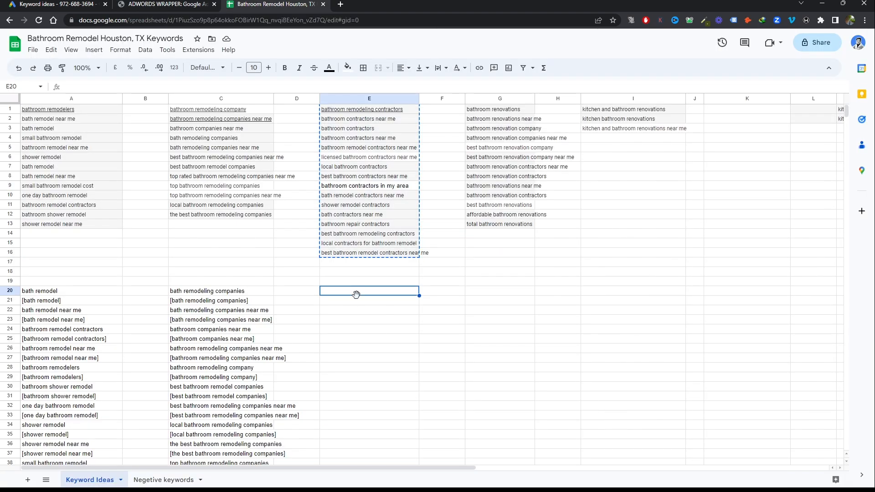
key(ctrl+v)
Copy the bathroom renovations keywords in G1:G13 into the AdWords Wrapper keyword box, replacing its contents, and wrap them
drag(499, 110, 499, 225)
key(ctrl+c)
click(166, 4)
click(385, 196)
key(ctrl+a)
key(ctrl+v)
click(399, 169)
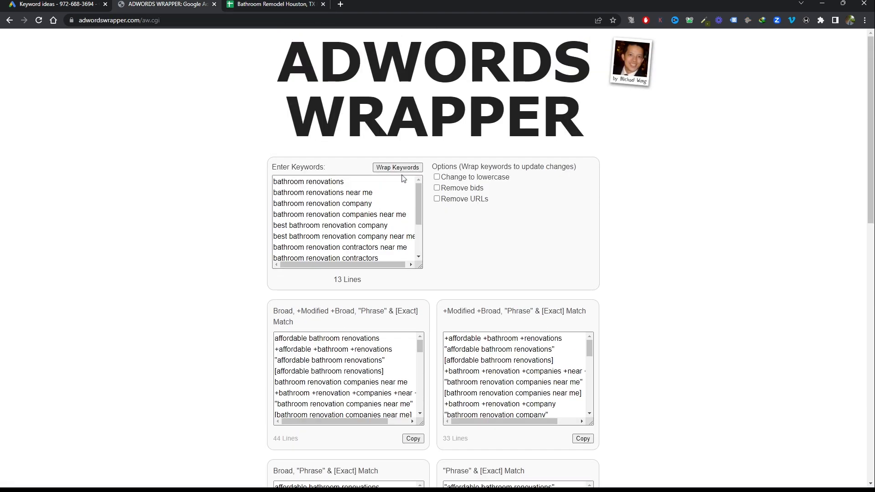
Copy the "Phrase" & [Exact] Match list of the bathroom renovations keywords into the Keyword Ideas sheet from cell G20
click(506, 205)
key(ctrl+a)
click(274, 4)
click(498, 281)
click(498, 290)
key(ctrl+v)
Copy the kitchen and bathroom renovations keywords in I1:I3 into the AdWords Wrapper keyword box, replacing its contents, and wrap them
drag(633, 109, 633, 129)
click(166, 4)
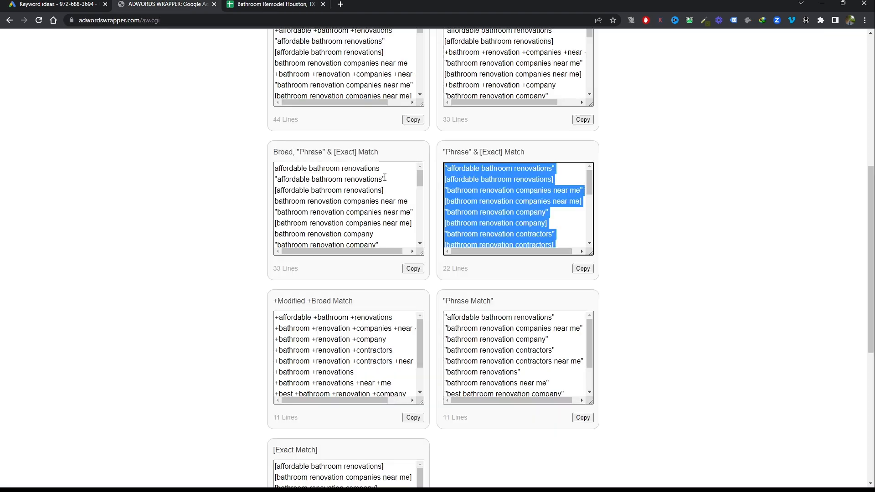
click(341, 127)
key(ctrl+a)
key(ctrl+v)
click(397, 76)
Copy the "Phrase" & [Exact] Match list of the kitchen and bathroom keywords into the Keyword Ideas sheet from cell I20
scroll(552, 267, down, 7)
click(553, 176)
key(ctrl+a)
key(ctrl+c)
click(274, 5)
click(634, 280)
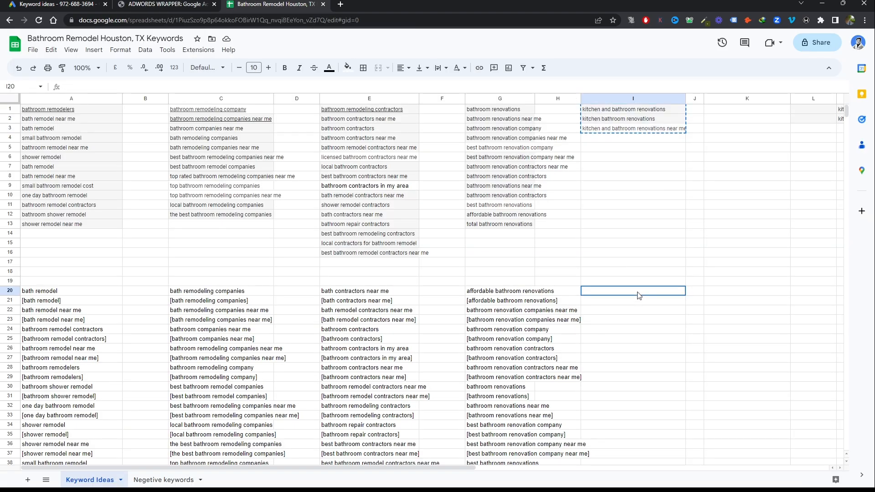
click(634, 291)
key(ctrl+v)
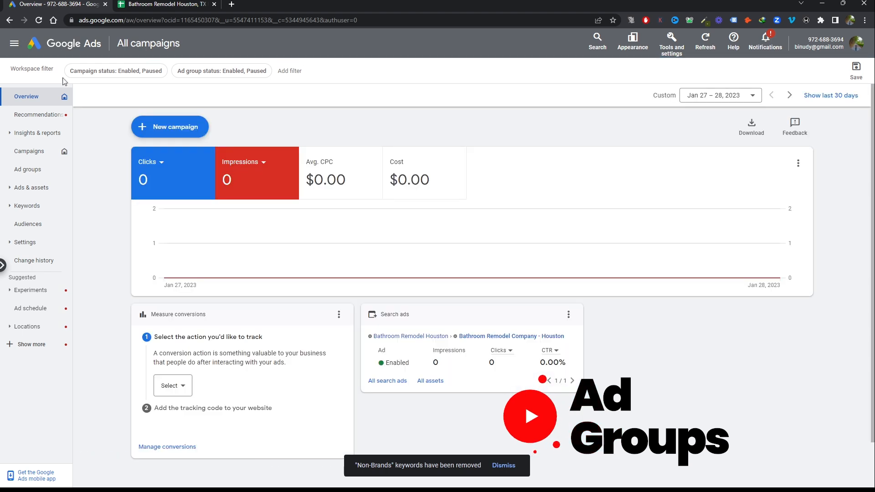
Open the Bathroom Remodel Houston campaign in Google Ads and start a new ad group in it
click(28, 152)
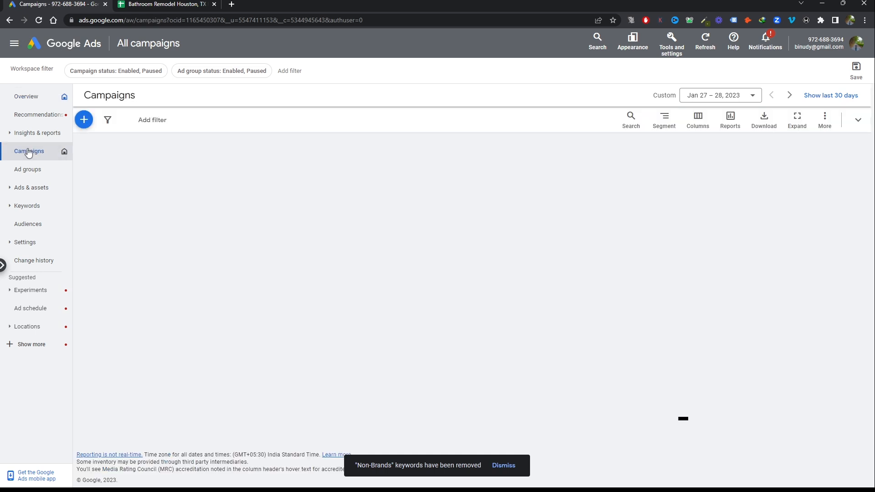
click(151, 171)
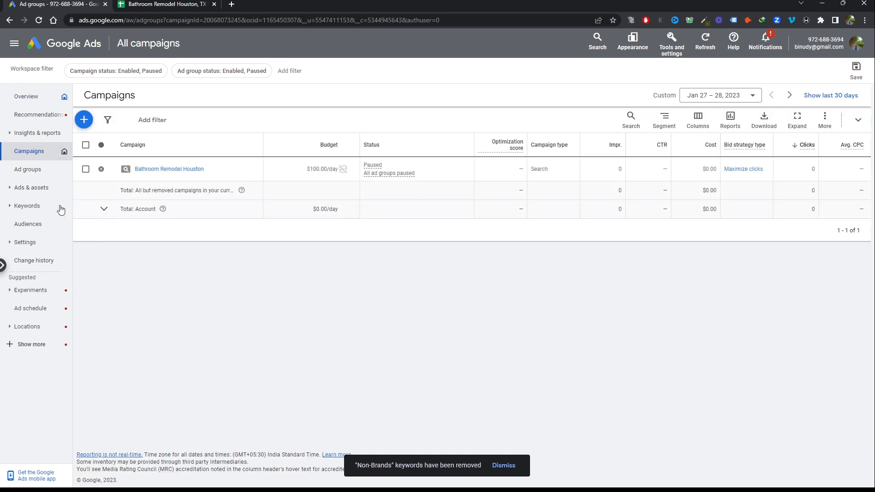
click(31, 146)
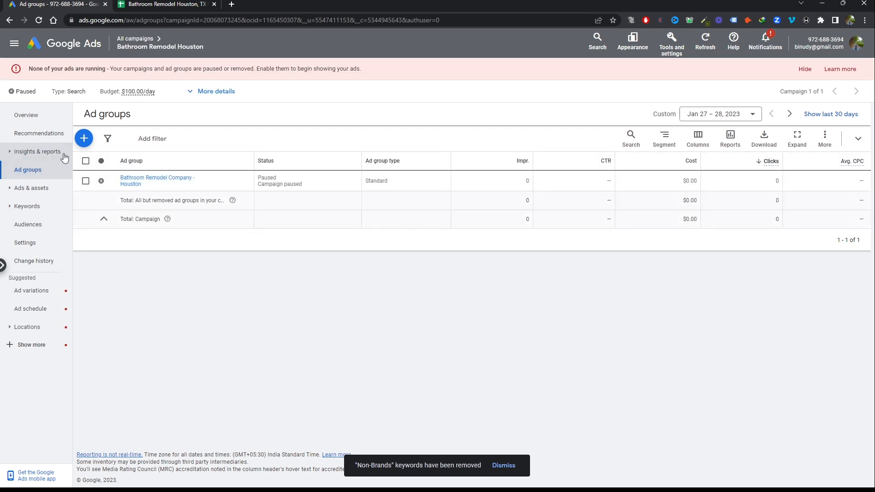
click(86, 140)
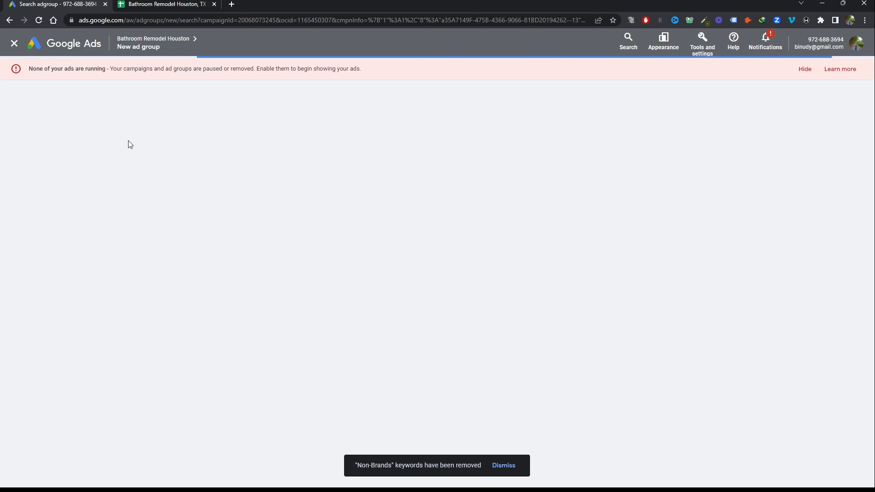
Copy the match type keywords in A20:A41 of the Keyword Ideas sheet and return to the new ad group form
key(ctrl+Tab)
drag(62, 292, 100, 450)
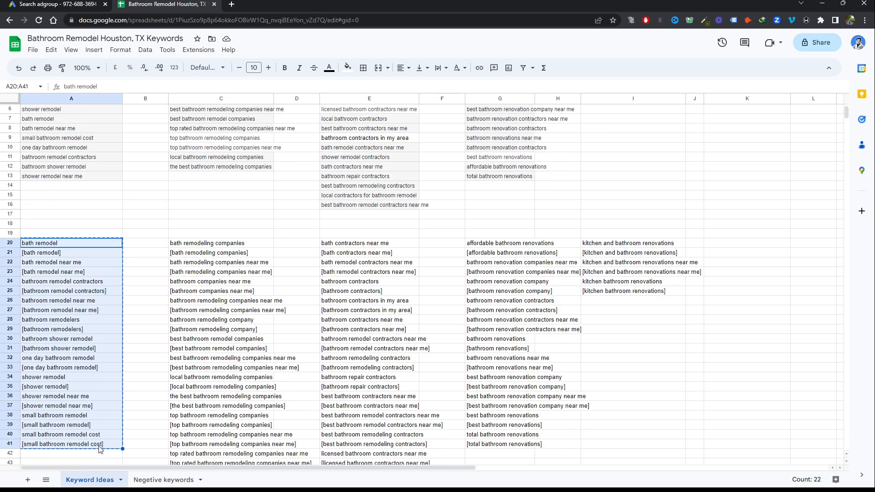
click(58, 4)
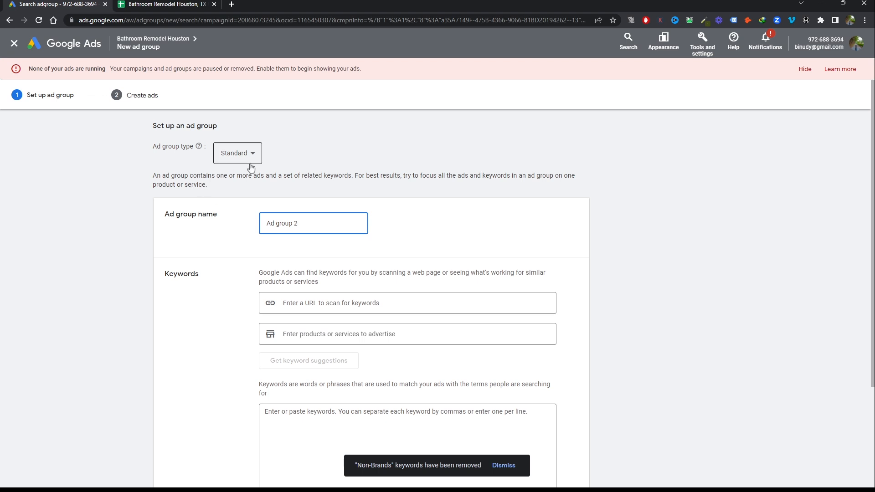
Name the new ad group Bathroom Remodel
drag(302, 223, 256, 227)
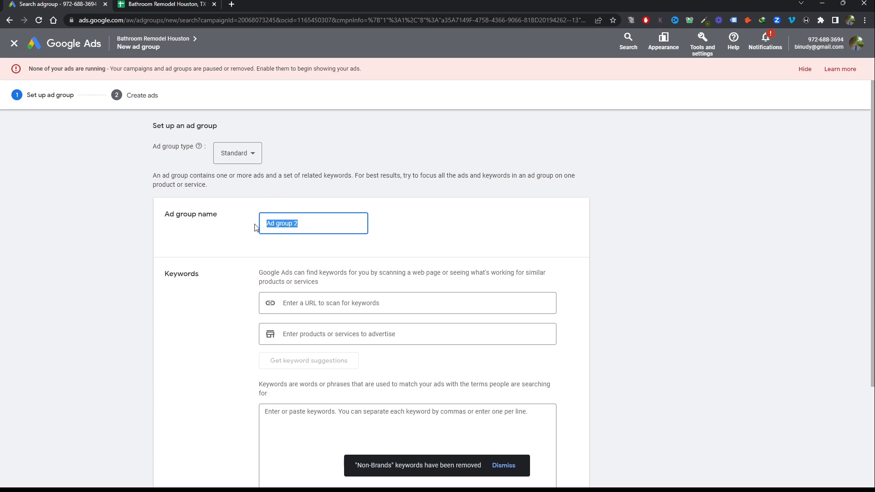
text(Goog)
key(BackSpace)
key(BackSpace)
key(BackSpace)
key(BackSpace)
text(Bathroom Remodel)
click(523, 233)
Paste the copied bathroom remodel keywords into the ad group's keyword box and continue to ad creation
scroll(520, 232, down, 3)
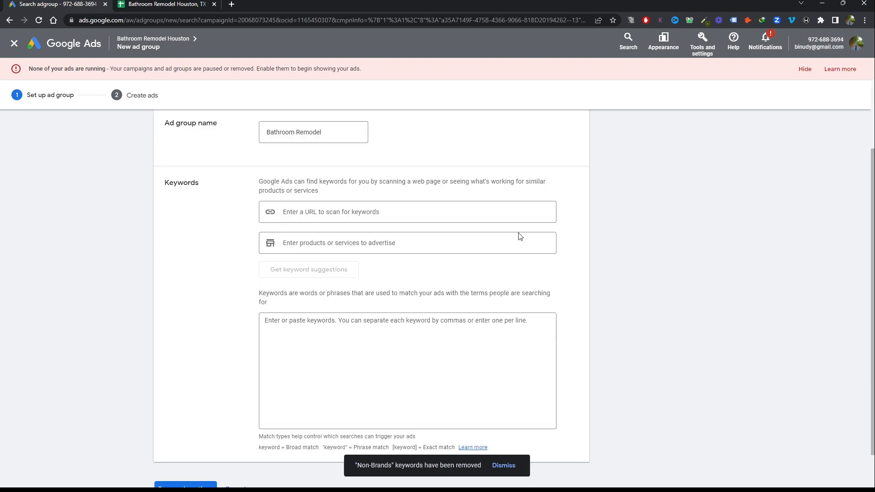
click(384, 292)
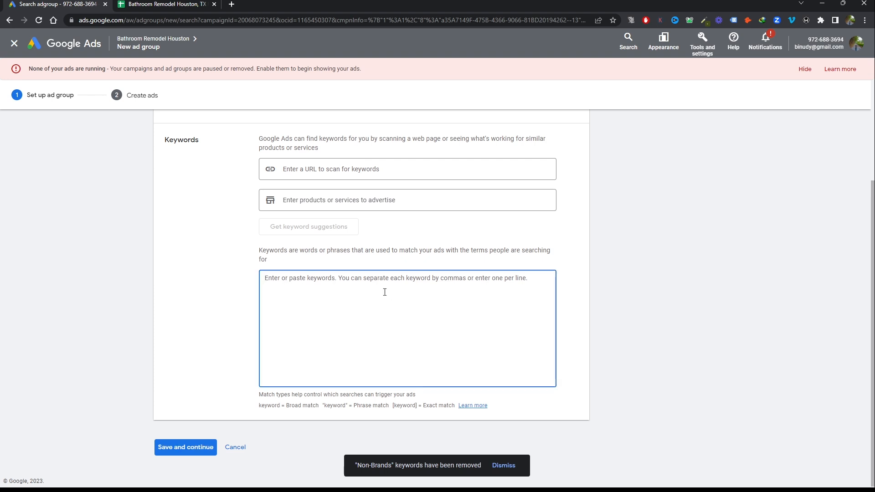
key(ctrl+v)
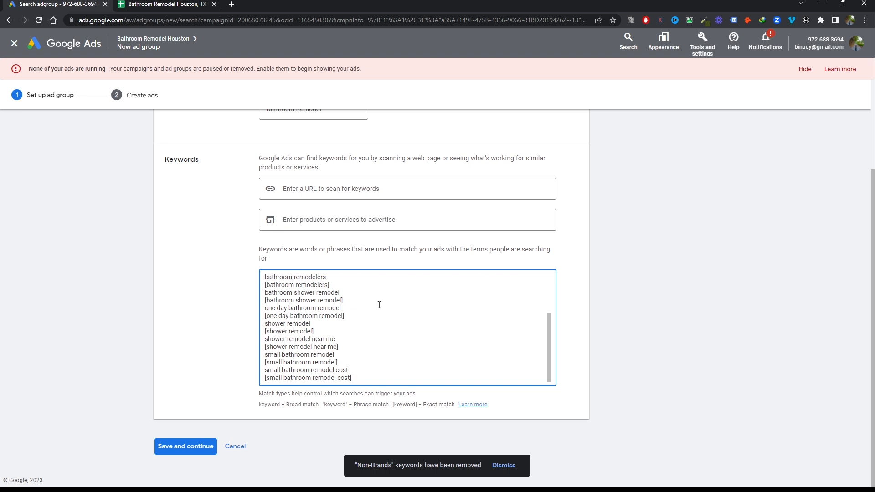
click(185, 446)
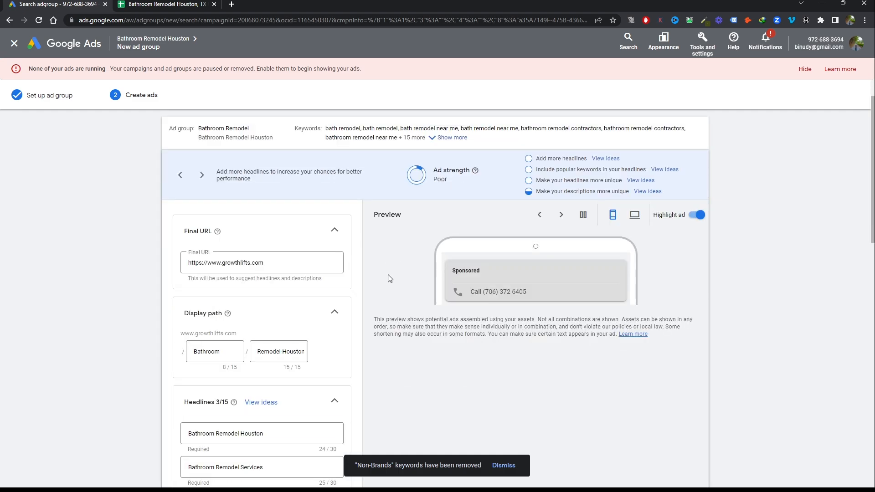
Look through the prefilled responsive search ad, discard it, and save the Bathroom Remodel ad group without an ad
scroll(521, 282, down, 1)
scroll(299, 164, down, 10)
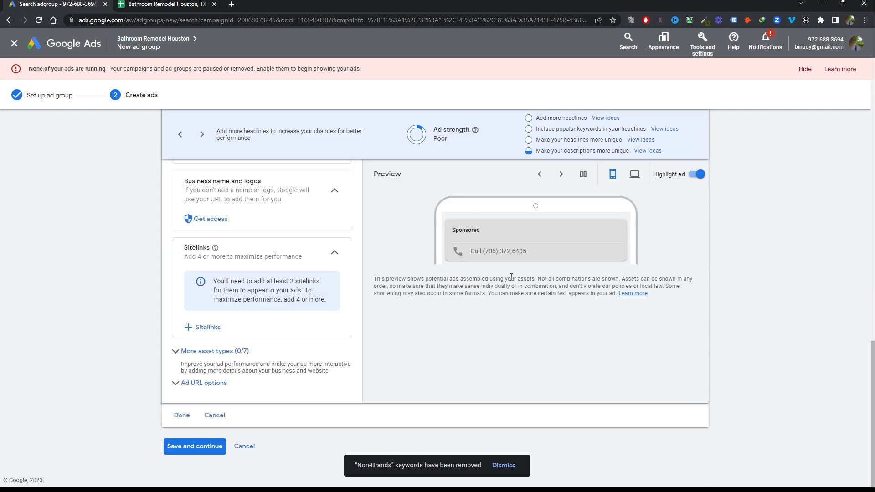
scroll(455, 314, up, 10)
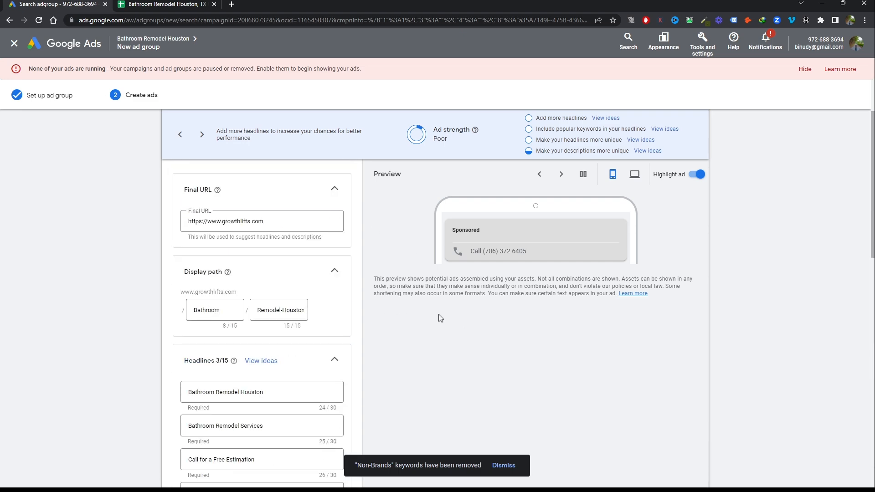
scroll(440, 318, down, 4)
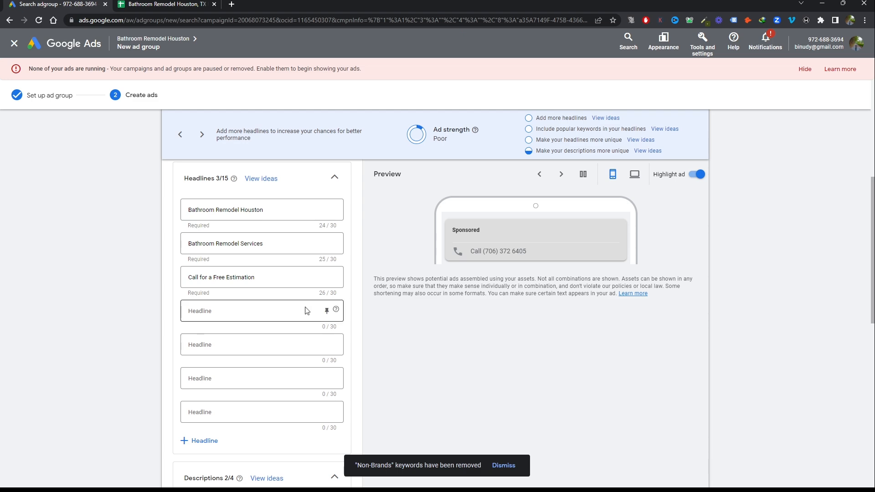
scroll(441, 352, down, 10)
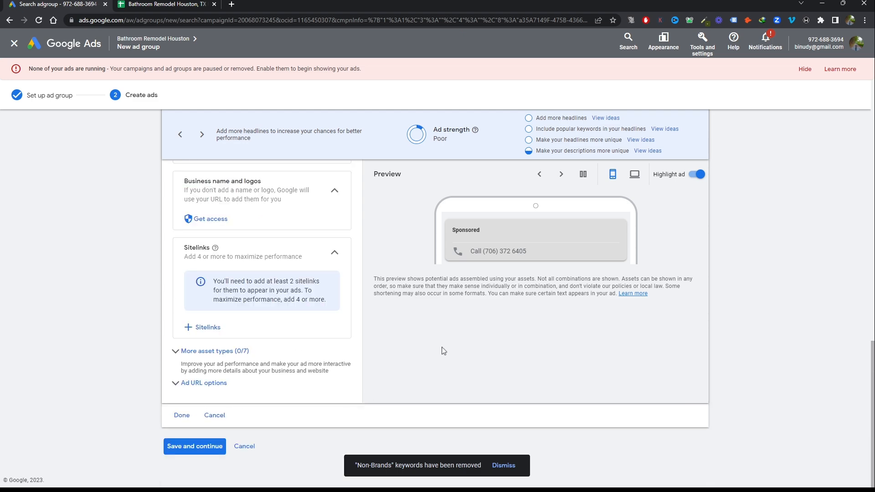
click(214, 415)
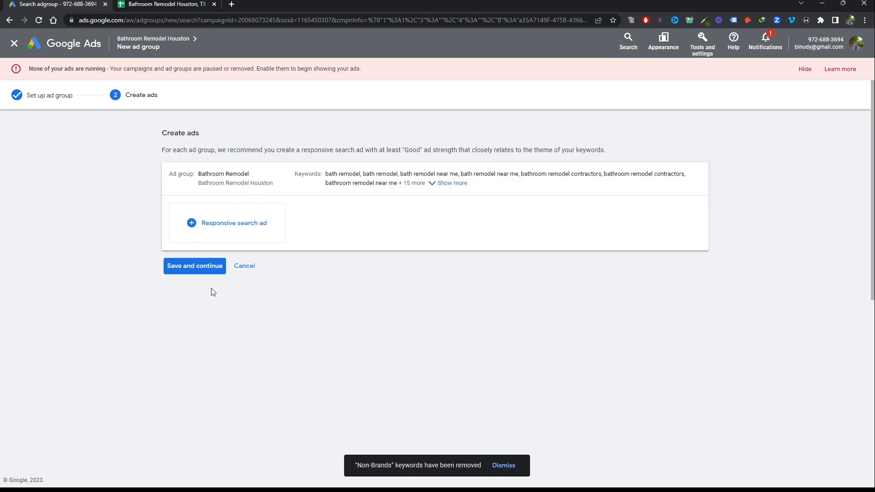
click(198, 267)
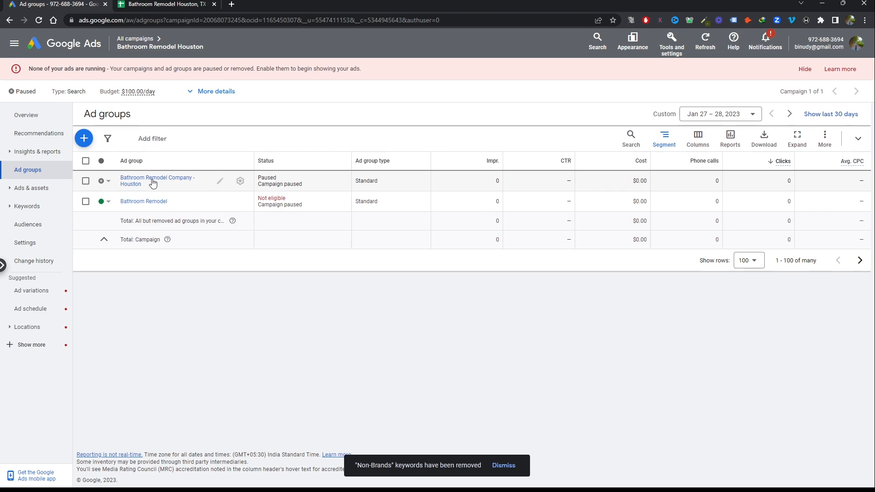
Copy the remodeling companies keywords in C20:C43 of the Keyword Ideas sheet and start a new ad group in the campaign
click(188, 3)
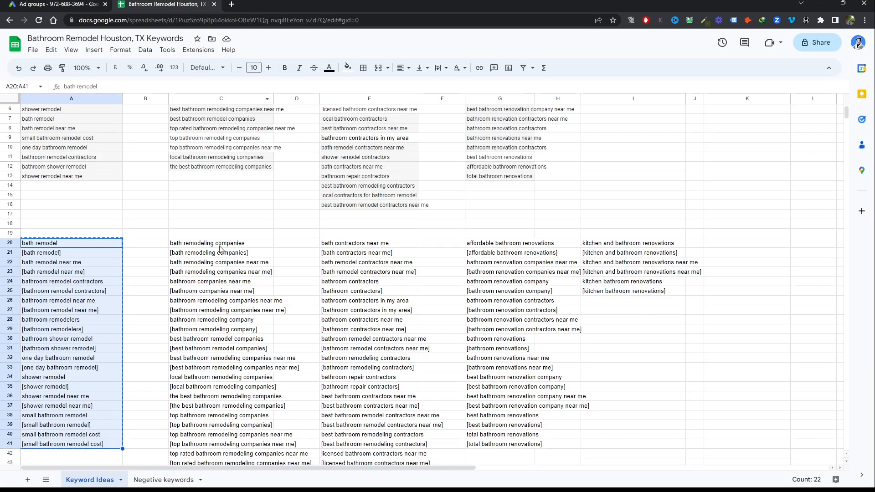
drag(219, 246, 233, 400)
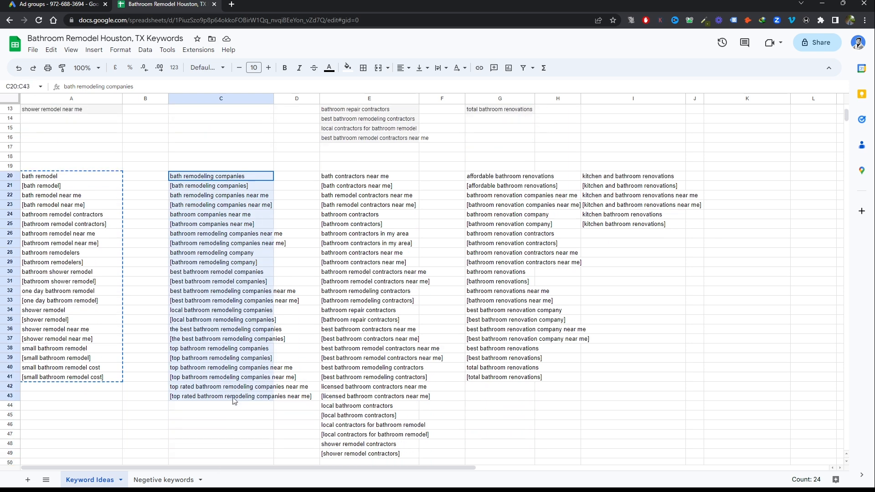
click(59, 4)
click(84, 139)
Name the new ad group Bathroom Remodeling Company
drag(316, 223, 240, 229)
text(Bathroom Remodeling Companies)
key(BackSpace)
key(BackSpace)
key(BackSpace)
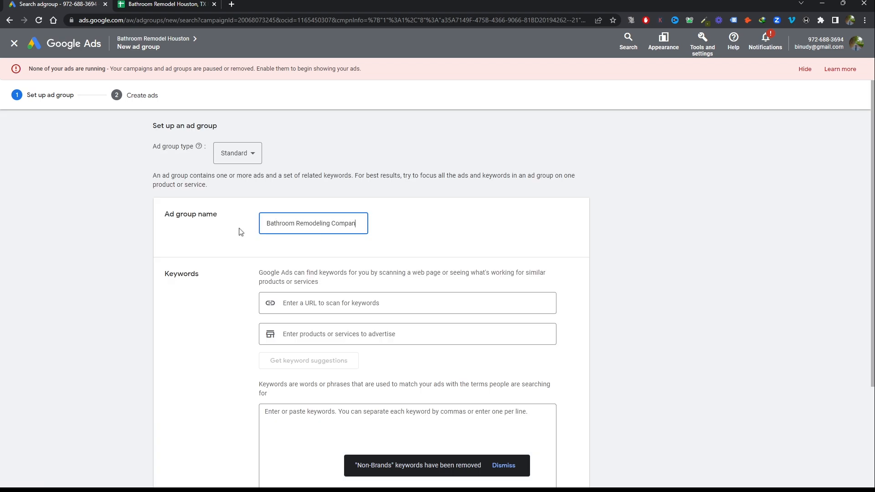
text(y)
Paste the copied remodeling companies keywords into the ad group's keyword box and continue to ad creation
scroll(402, 300, down, 3)
click(402, 300)
key(ctrl+v)
click(185, 446)
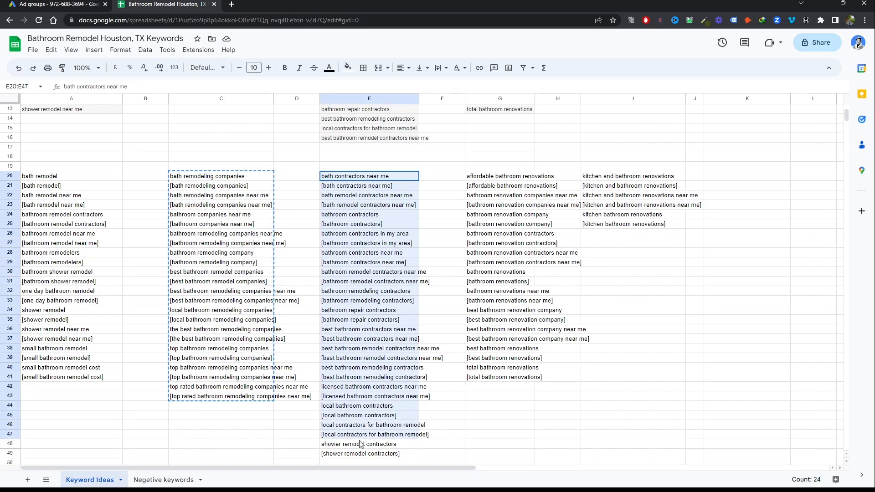
Copy the bathroom contractors keywords in column E of the Keyword Ideas sheet and start another new ad group
drag(360, 444, 360, 453)
click(59, 4)
click(84, 116)
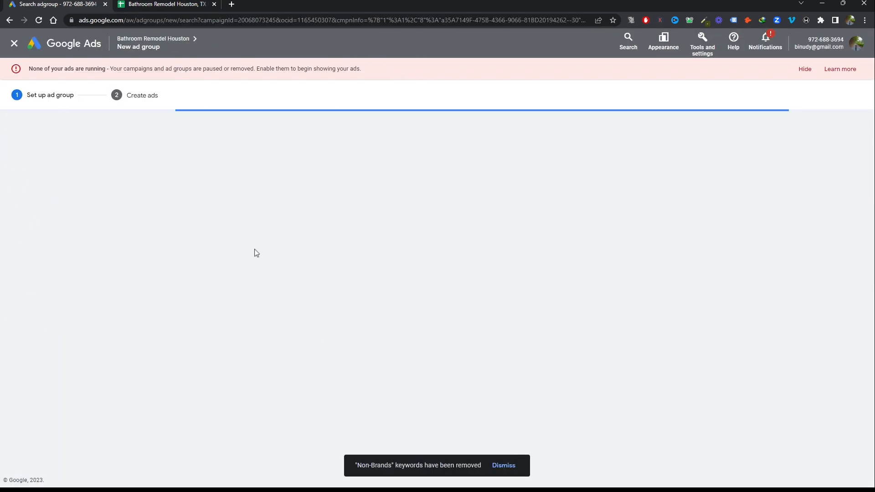
Paste the copied bathroom contractors keywords into the new ad group's keyword box
scroll(338, 325, down, 3)
click(338, 325)
key(ctrl+v)
scroll(338, 324, up, 3)
Name the ad group Bathroom Remodel Contractors and save it without an ad
triple_click(293, 224)
text(Remodel Contractors)
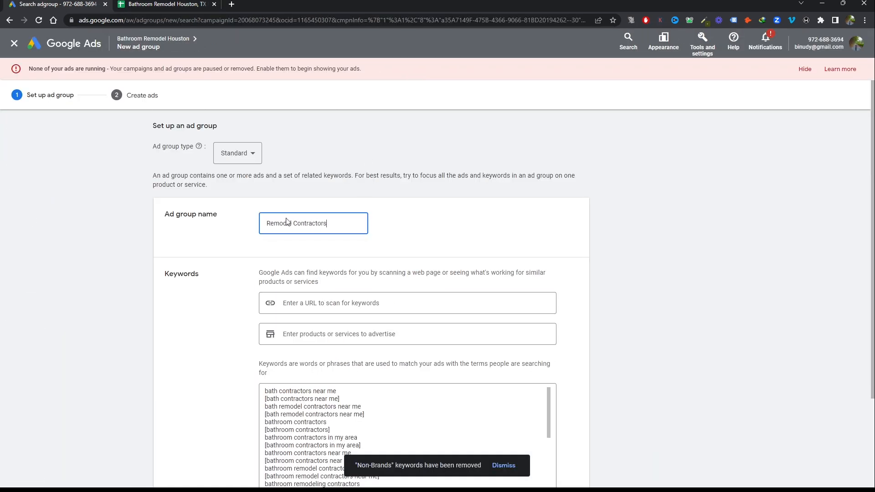
key(Home)
text(Bathroom)
scroll(179, 451, down, 3)
click(179, 452)
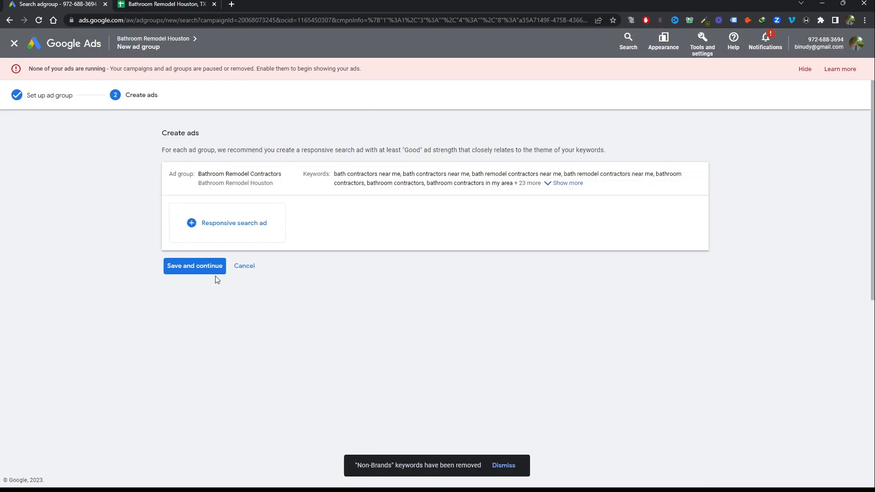
click(214, 274)
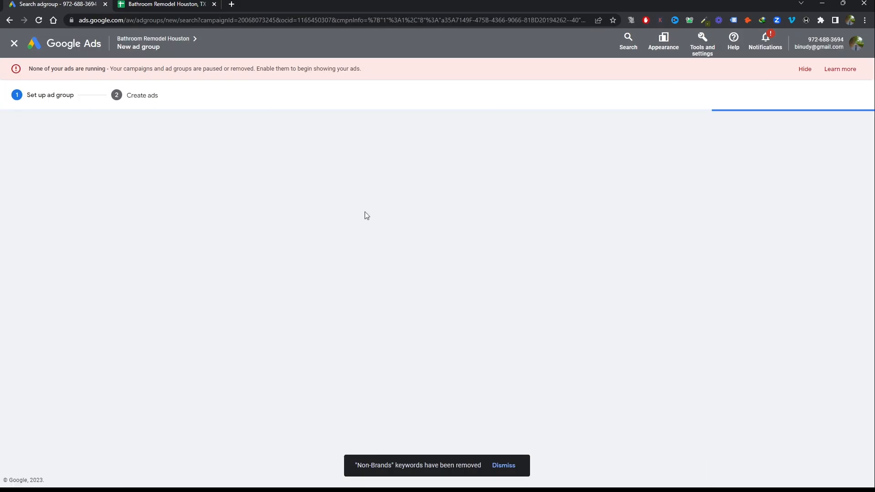
Create an ad group named Bathroom Renovations with the renovation keywords from G20:G41 and save it without an ad
click(335, 224)
key(BackSpace)
key(BackSpace)
key(BackSpace)
key(BackSpace)
key(BackSpace)
key(BackSpace)
key(BackSpace)
key(BackSpace)
key(BackSpace)
key(BackSpace)
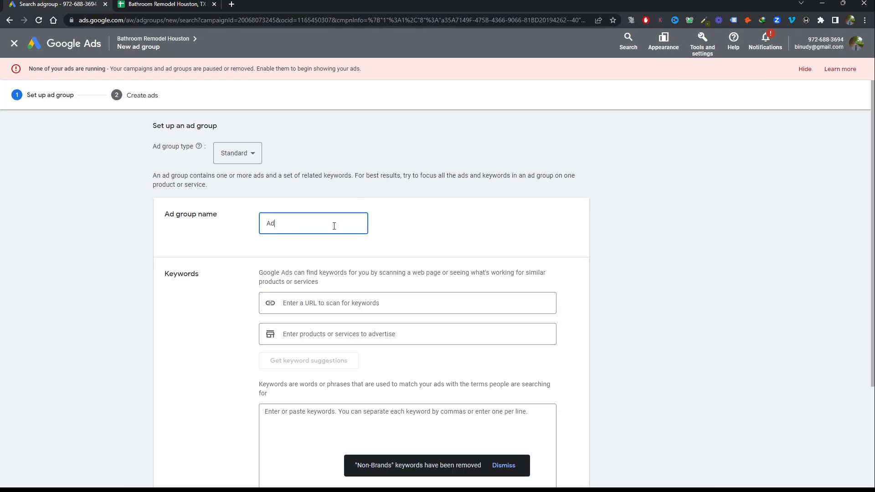
text(Bathroom Renovatio)
text(ns)
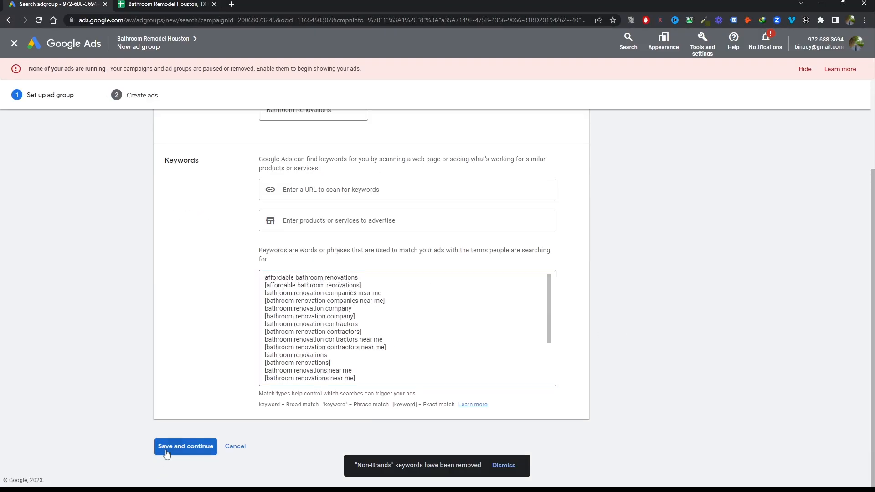
click(185, 446)
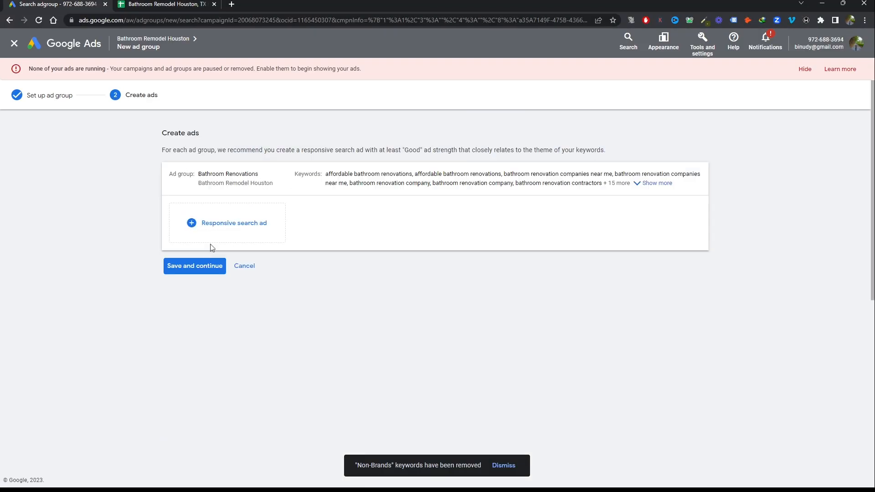
click(205, 268)
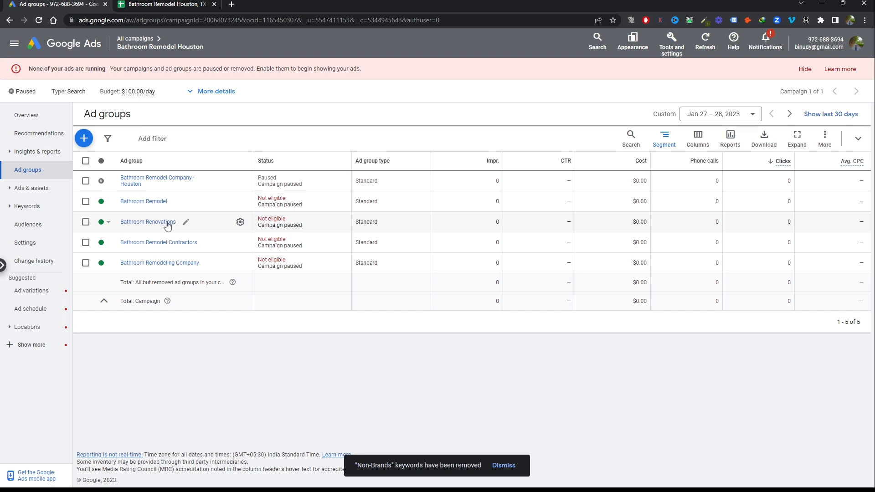
Review the keywords and match types listed in the Bathroom Renovations ad group
click(168, 224)
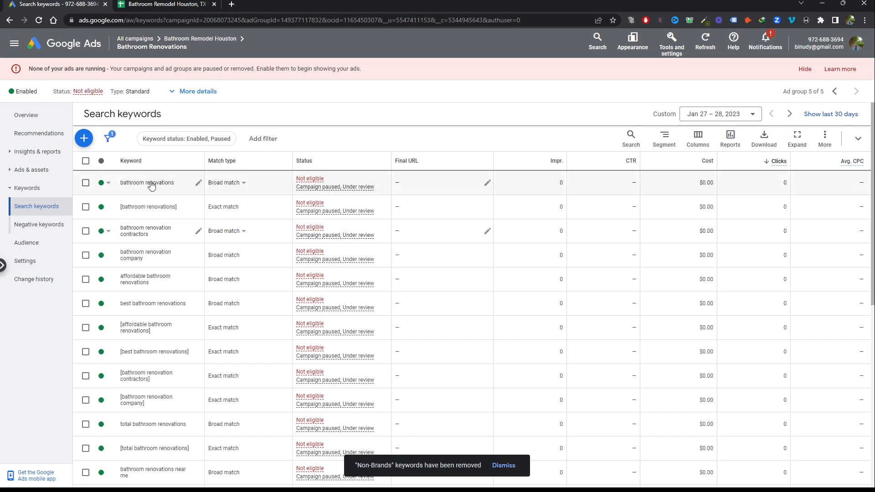
scroll(165, 344, down, 2)
scroll(164, 344, down, 3)
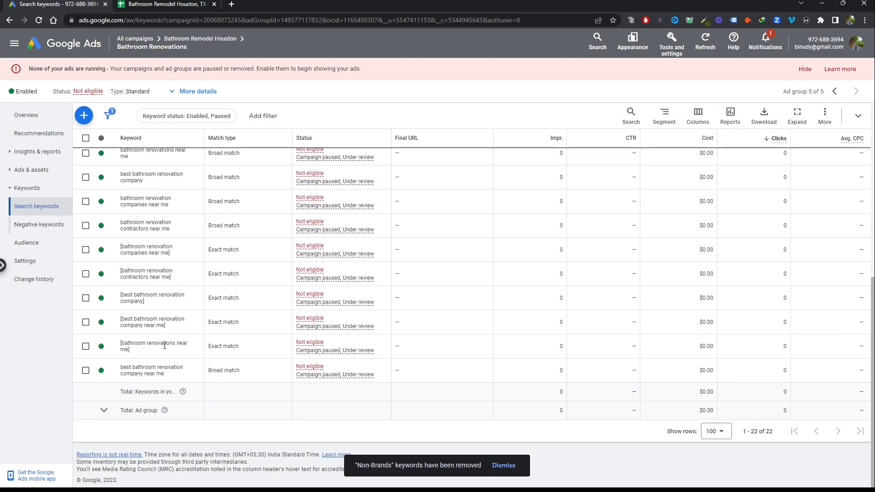
scroll(164, 346, up, 5)
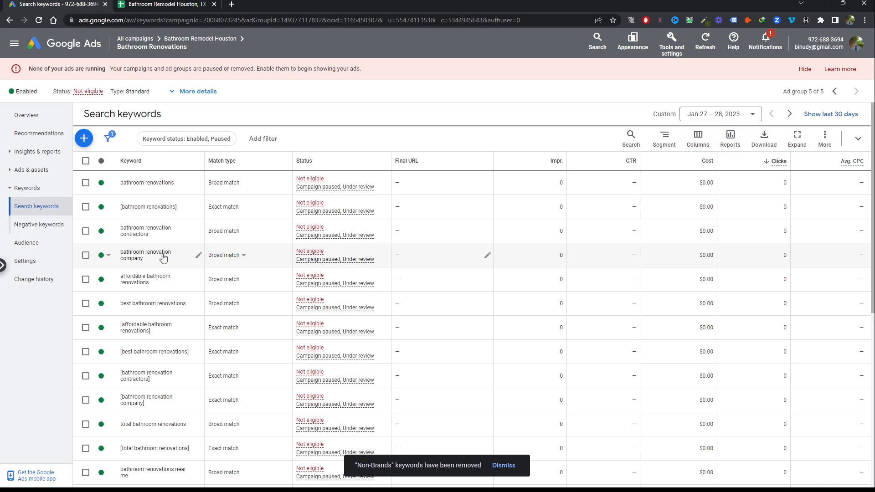
Copy the kitchen and bathroom renovations keywords in I20:I25 of the Keyword Ideas sheet and open a new ad group form
click(163, 4)
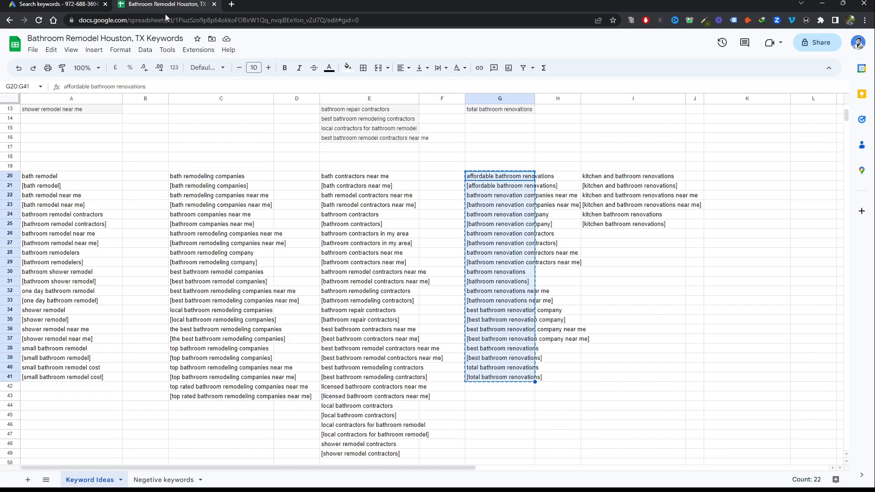
drag(620, 178, 620, 224)
key(ctrl+c)
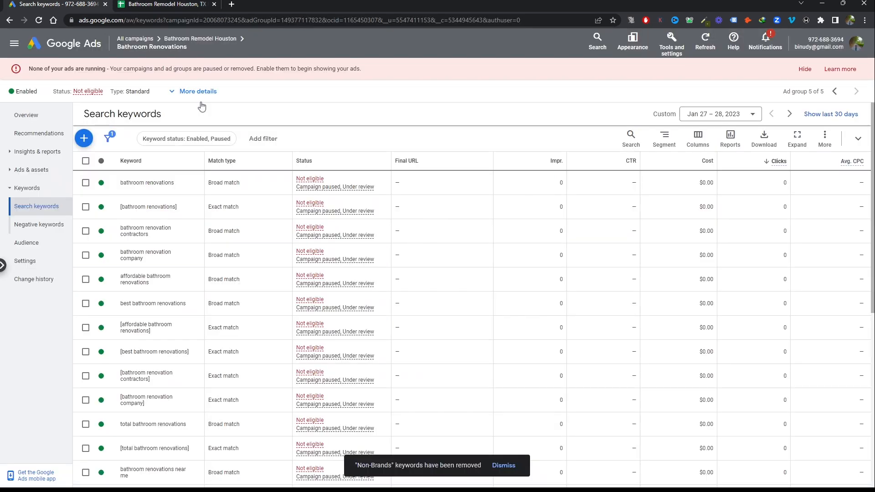
click(55, 4)
click(10, 20)
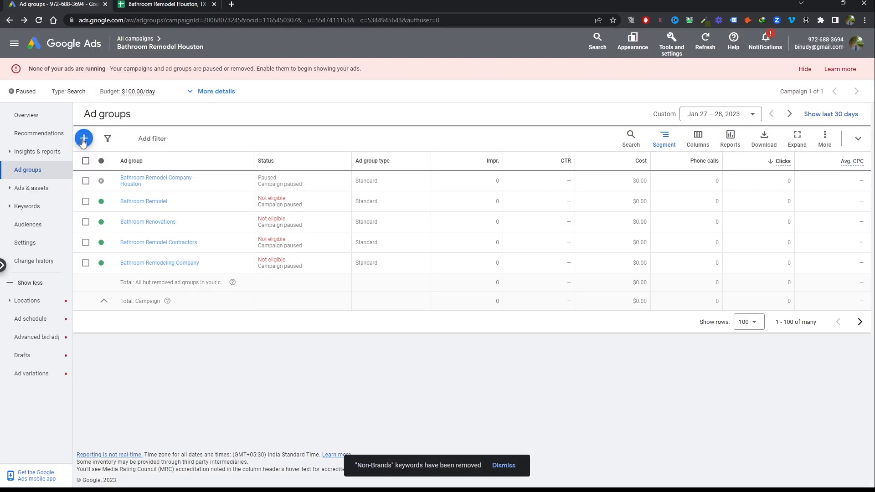
click(84, 140)
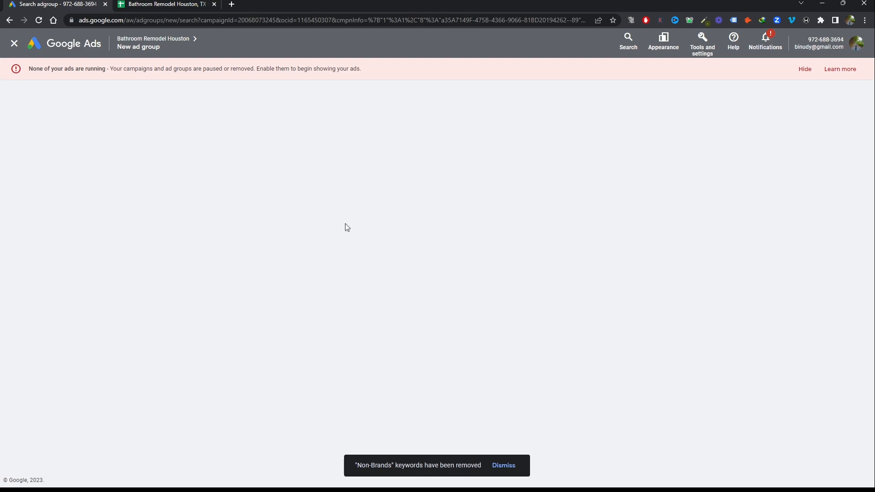
click(180, 4)
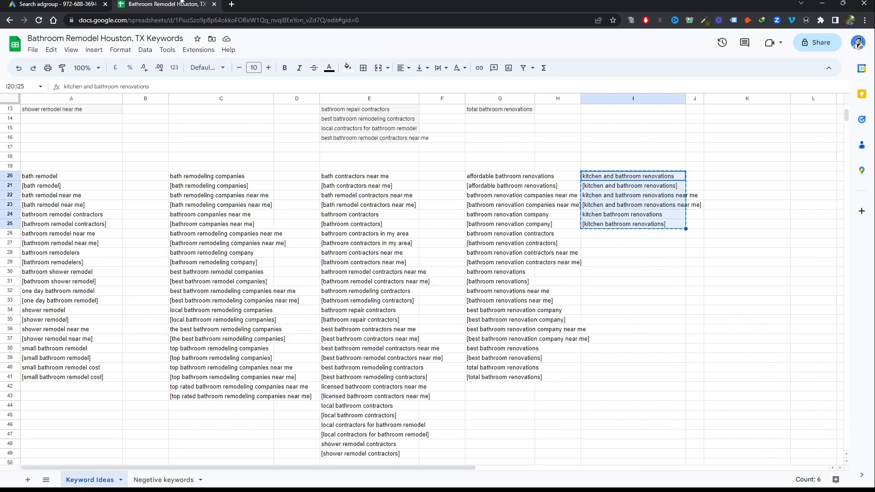
click(65, 4)
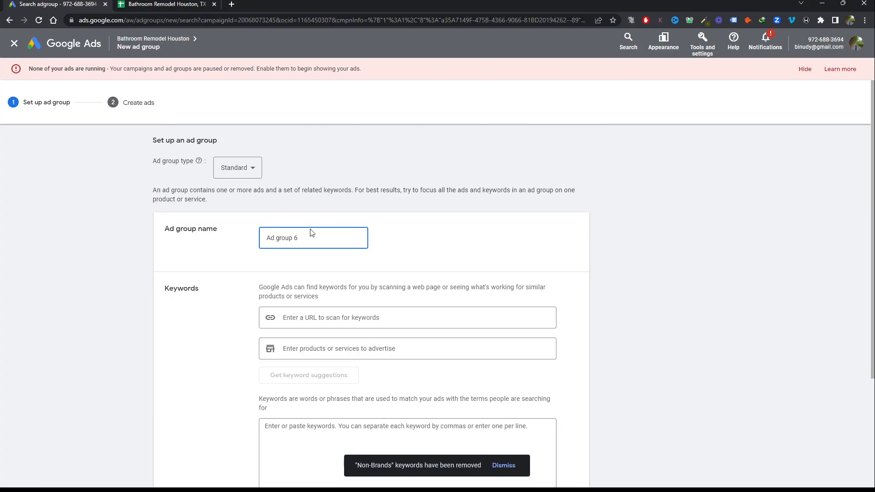
Name the new ad group Bath and Kitchen Renovations
drag(307, 240, 243, 243)
text(Bathr and Kitchen Renovations)
Paste the copied kitchen and bathroom renovations keywords into the ad group's keyword box and continue to ad creation
scroll(243, 244, down, 3)
click(378, 291)
key(ctrl+v)
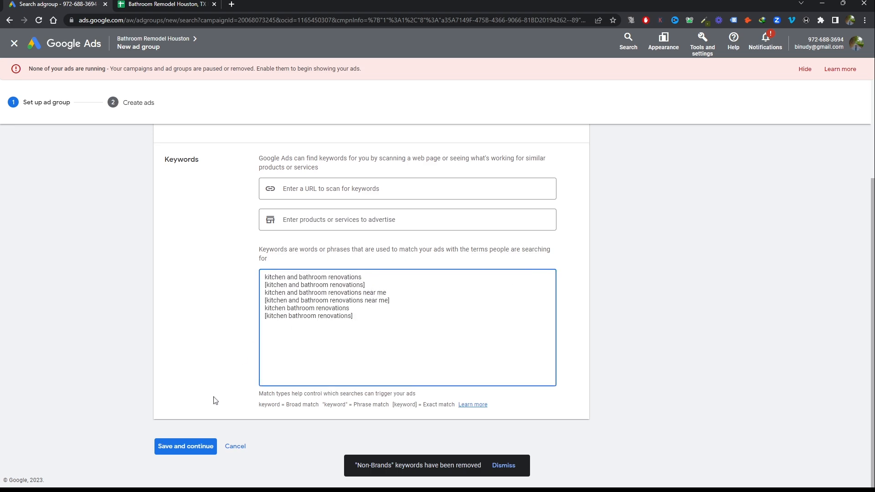
click(203, 447)
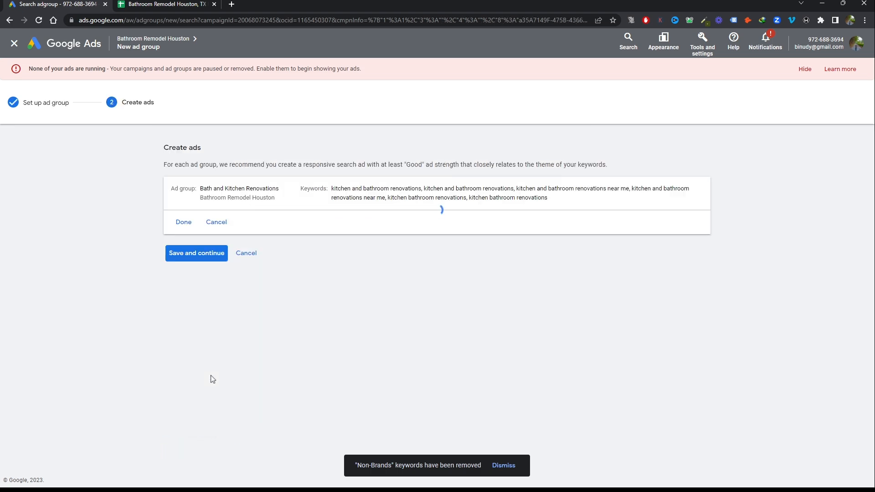
Discard the prefilled responsive search ad and save the Bath and Kitchen Renovations ad group without an ad
scroll(359, 285, down, 10)
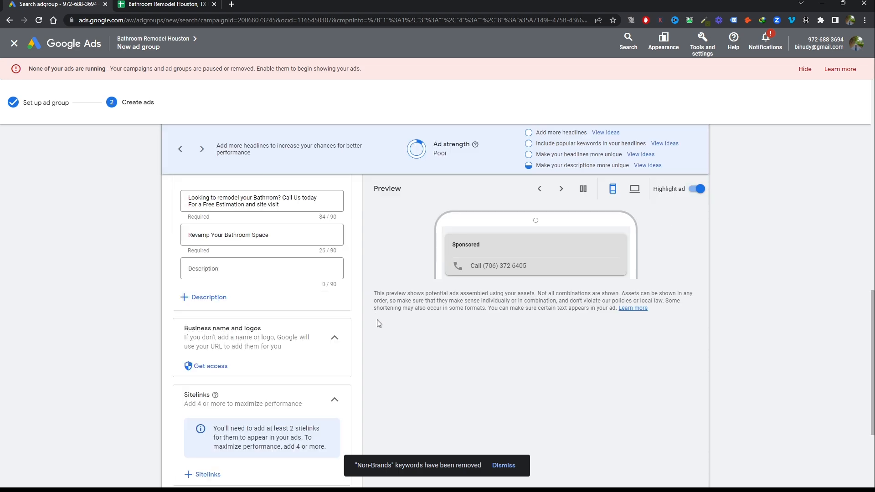
scroll(377, 323, down, 5)
click(213, 416)
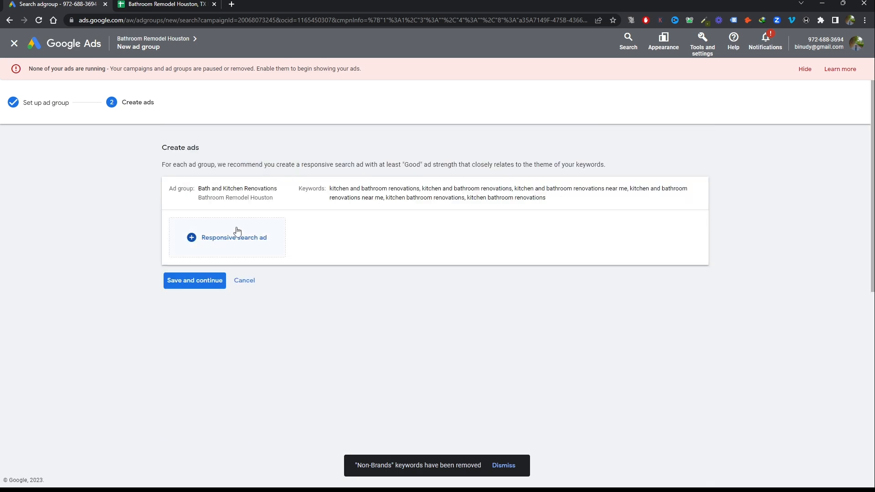
click(203, 279)
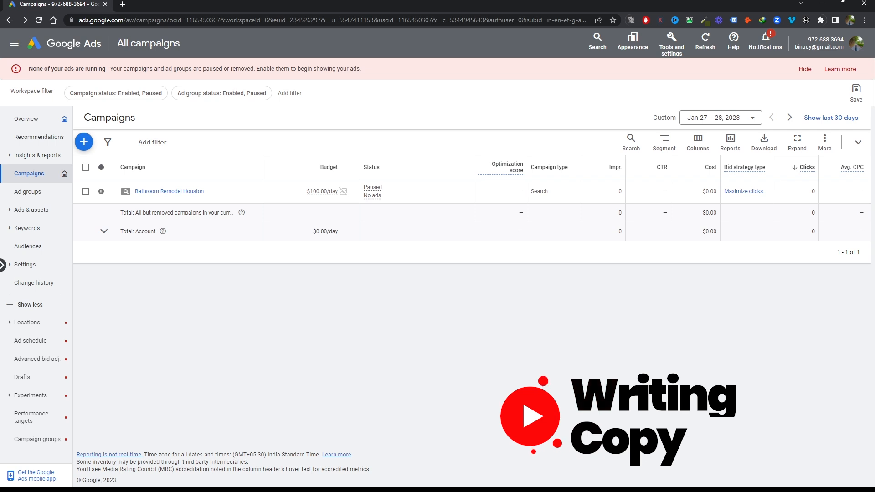
Start a new responsive search ad in the Bathroom Remodel ad group of the Bathroom Remodel Houston campaign
click(170, 191)
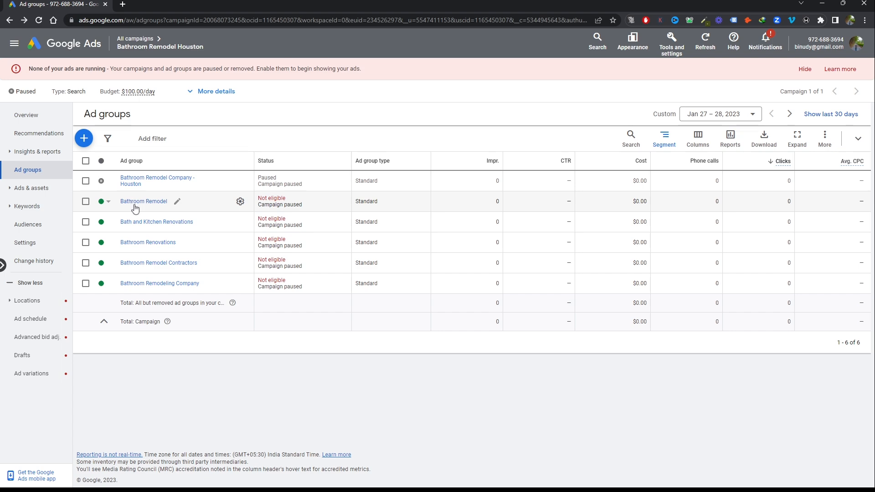
click(142, 203)
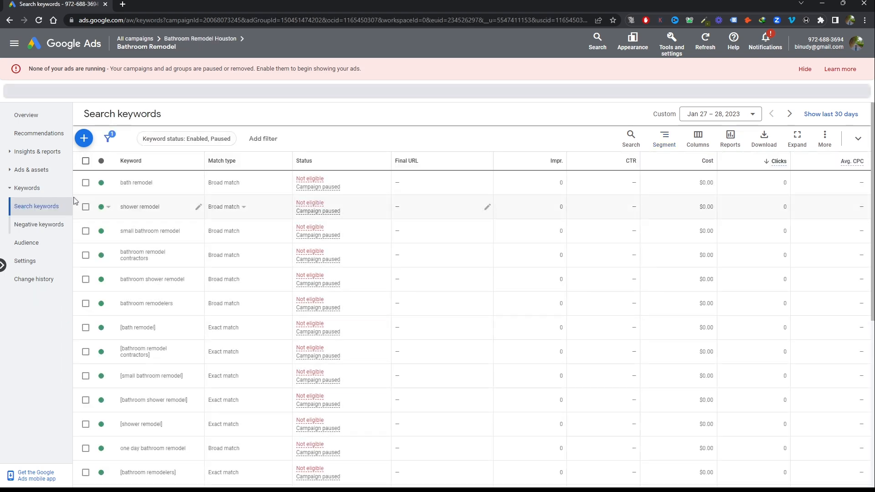
click(26, 170)
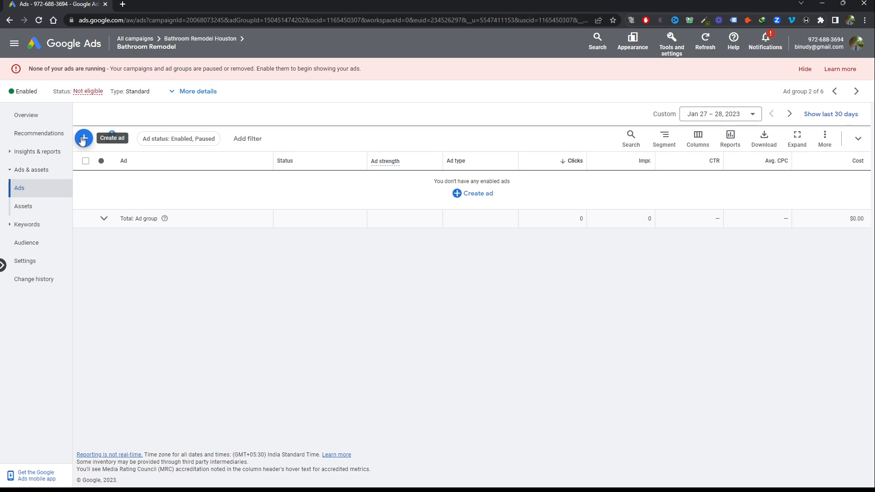
click(82, 139)
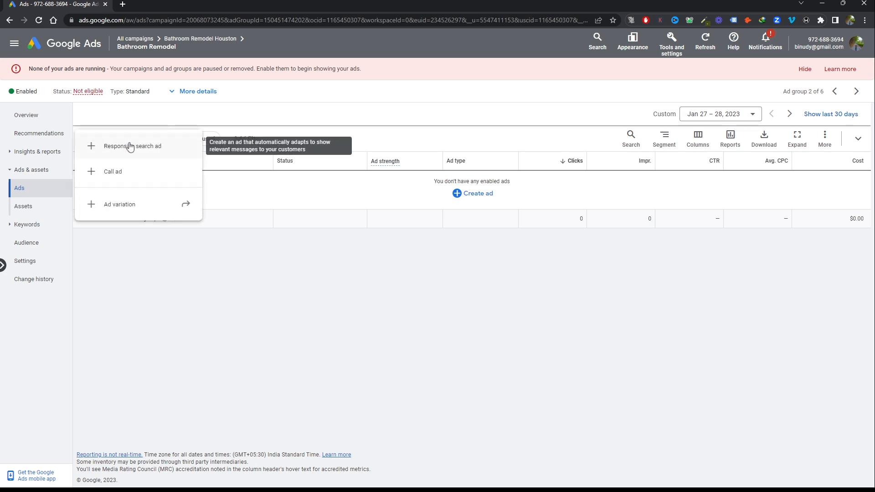
click(165, 150)
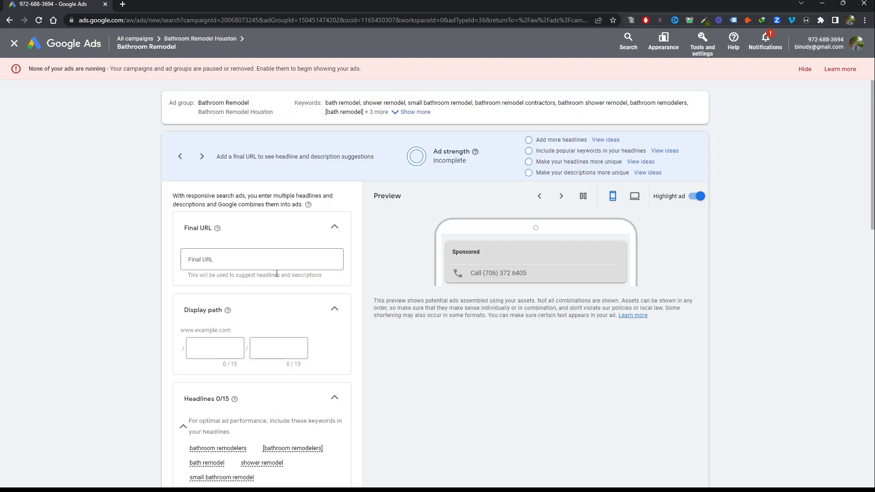
click(271, 262)
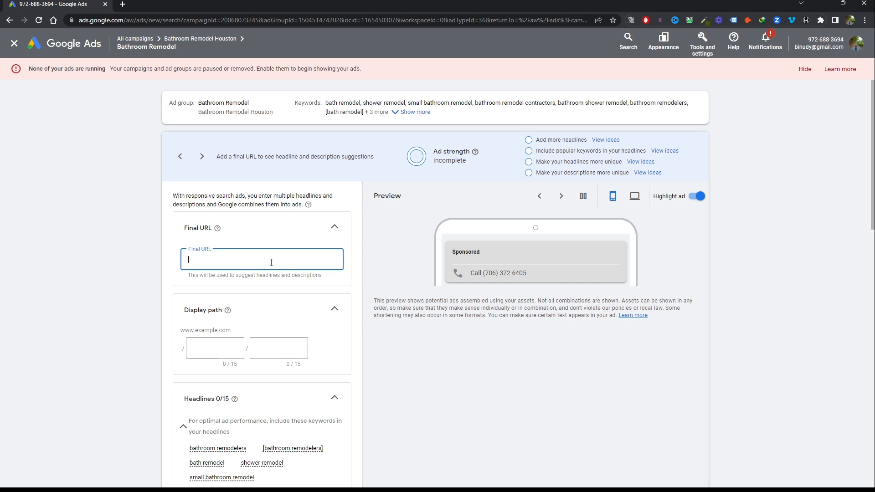
text(https)
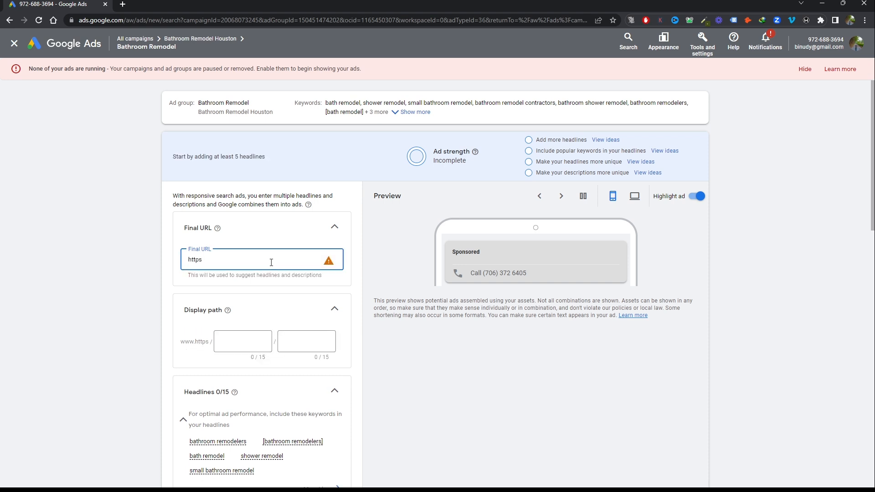
text(://)
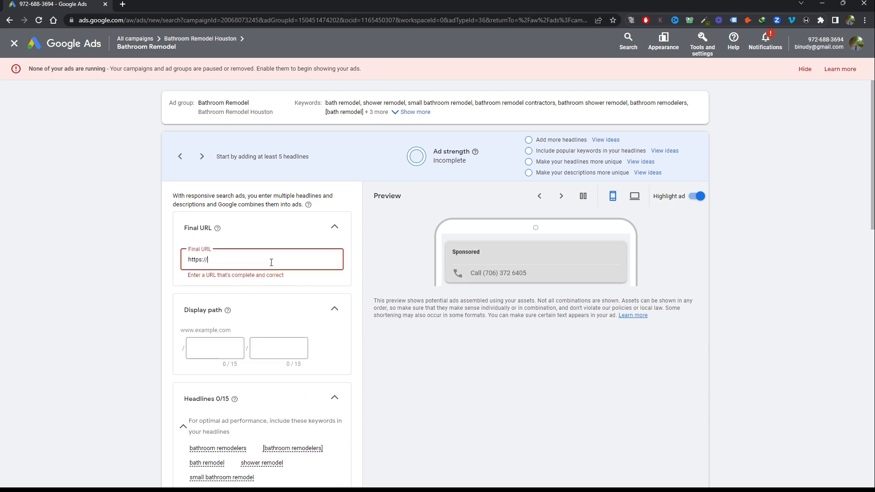
text(www.gorwthlift.com)
Set the two display path parts to bathroom and remodeling
scroll(271, 263, down, 2)
click(203, 265)
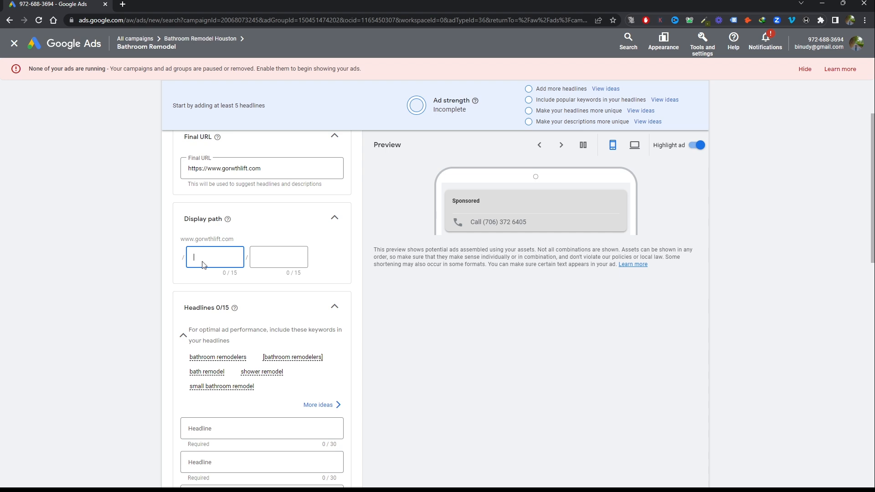
text(bathroom-)
key(BackSpace)
key(Tab)
text(remo)
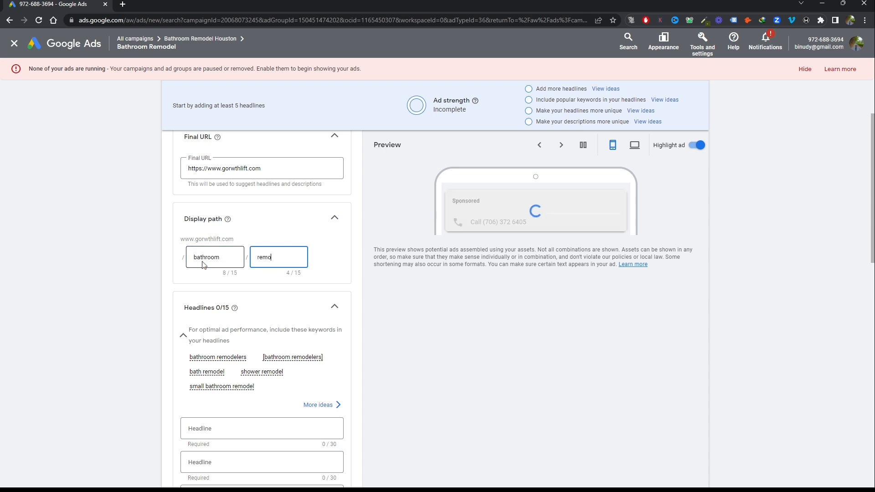
text(deling)
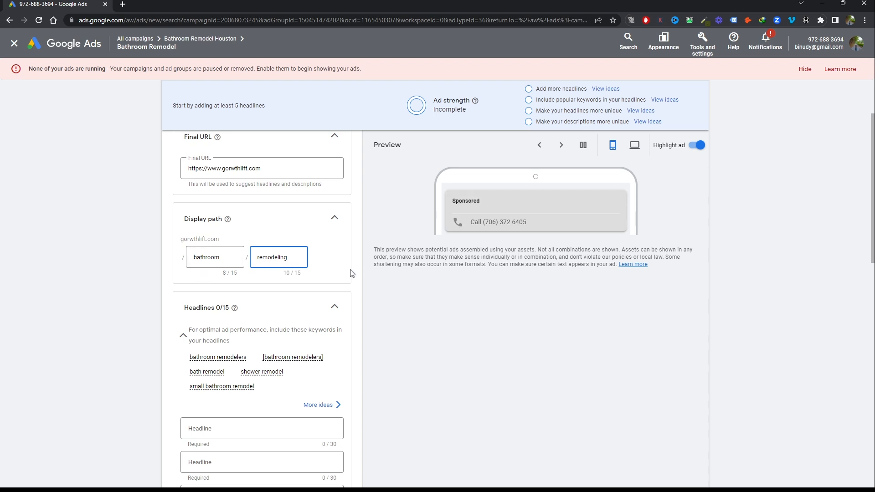
Add blank headline fields to the responsive search ad up to the maximum of 15
scroll(351, 273, down, 4)
scroll(220, 249, down, 3)
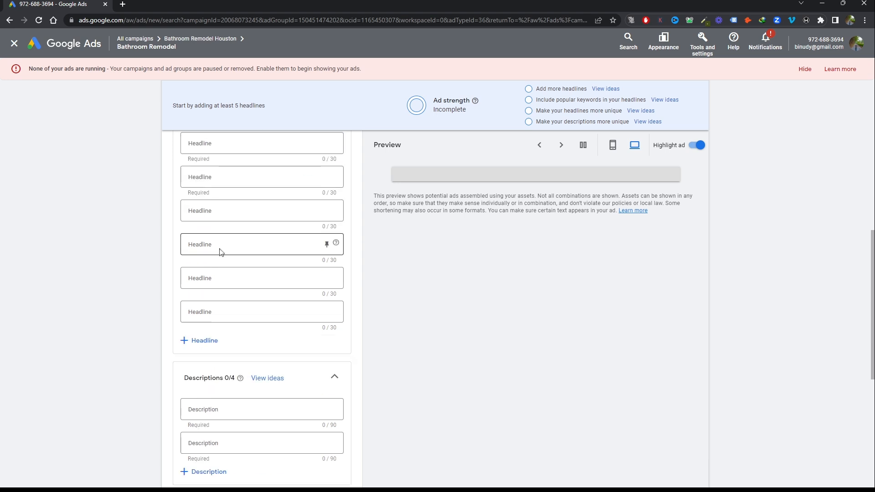
scroll(219, 248, down, 3)
scroll(233, 342, up, 4)
click(198, 386)
scroll(228, 401, down, 3)
click(200, 315)
click(199, 349)
scroll(201, 354, down, 4)
click(204, 201)
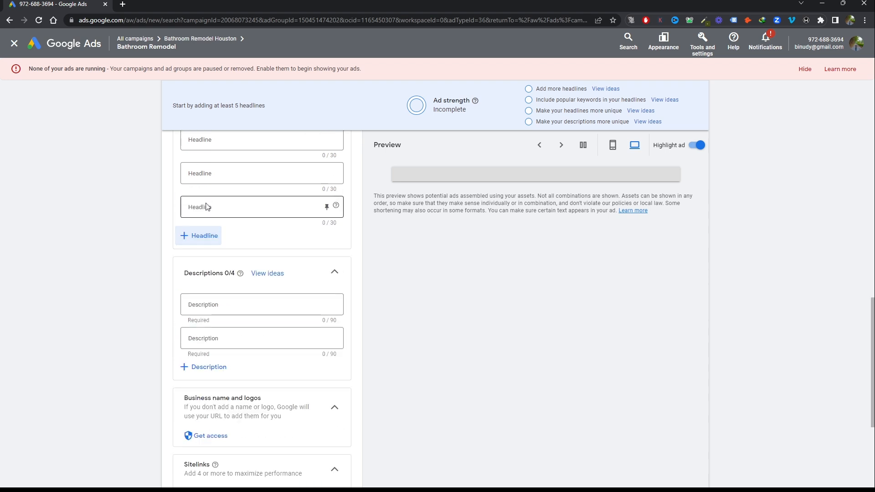
click(206, 233)
click(205, 268)
click(206, 301)
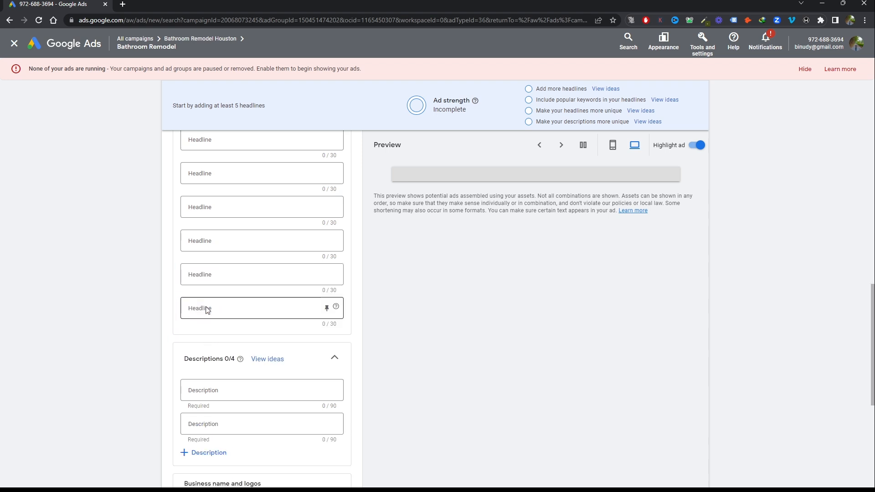
Add two more blank description fields to the ad, up to the maximum of four
scroll(227, 319, down, 1)
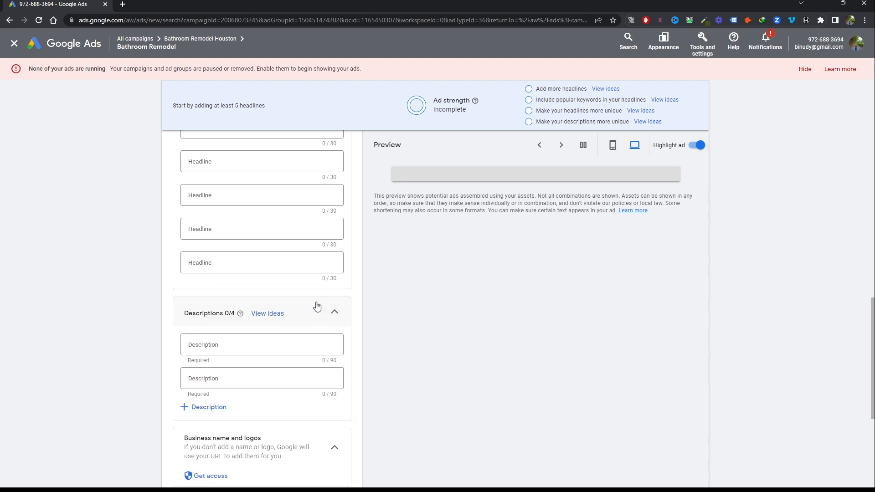
click(208, 408)
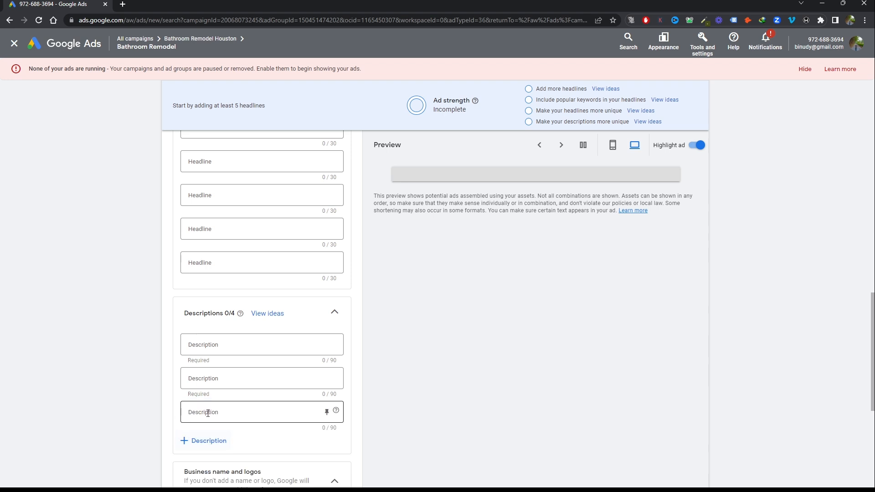
click(205, 441)
scroll(365, 321, down, 2)
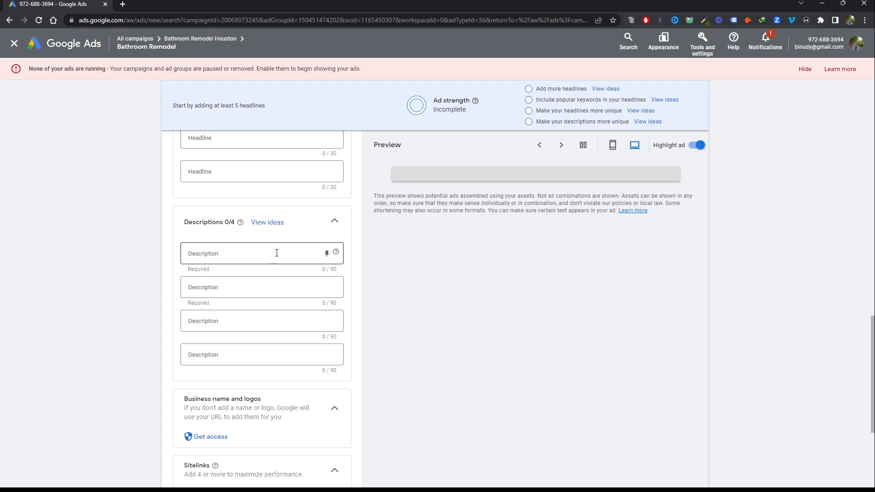
Enter "Bathroom Remodeling Service" as the first headline
scroll(276, 246, up, 15)
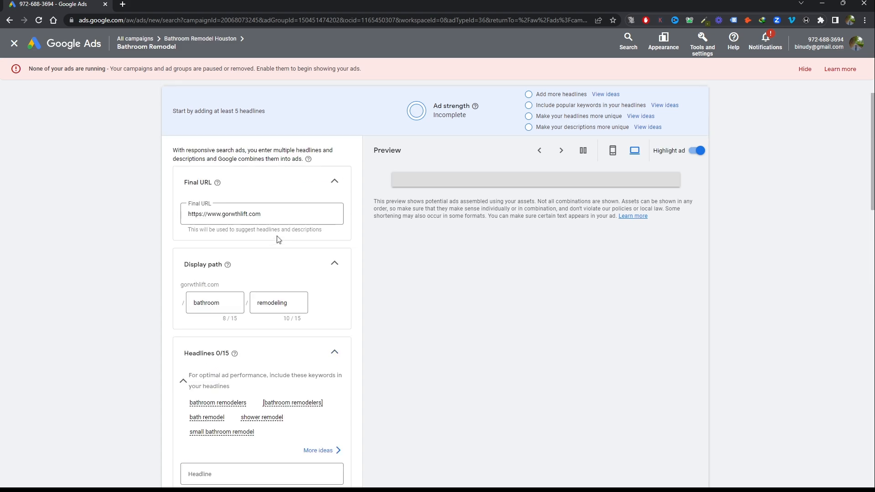
scroll(276, 238, down, 5)
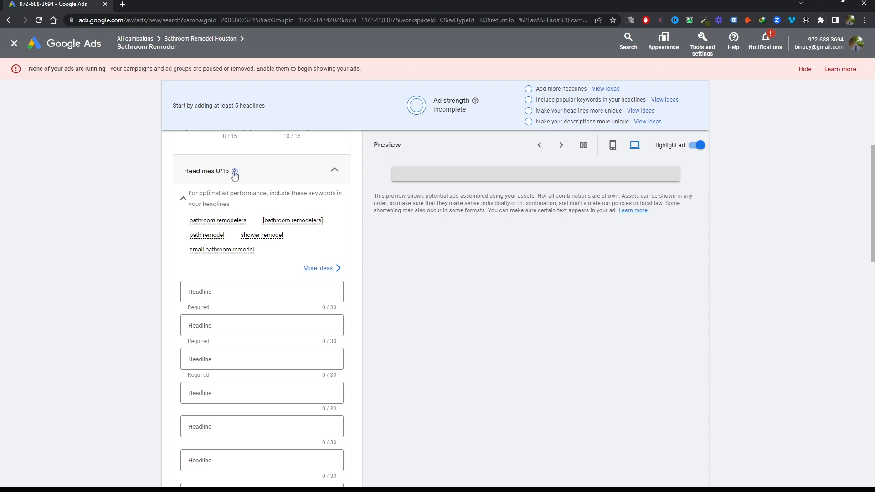
scroll(242, 267, down, 2)
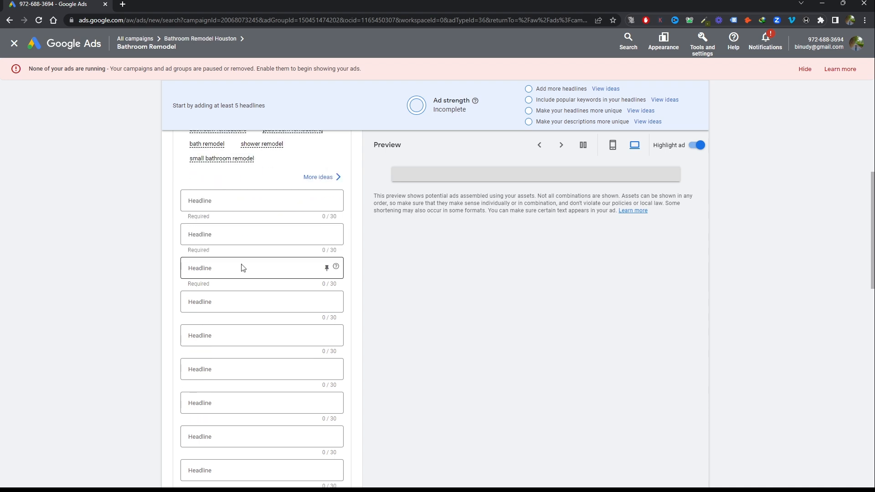
click(256, 203)
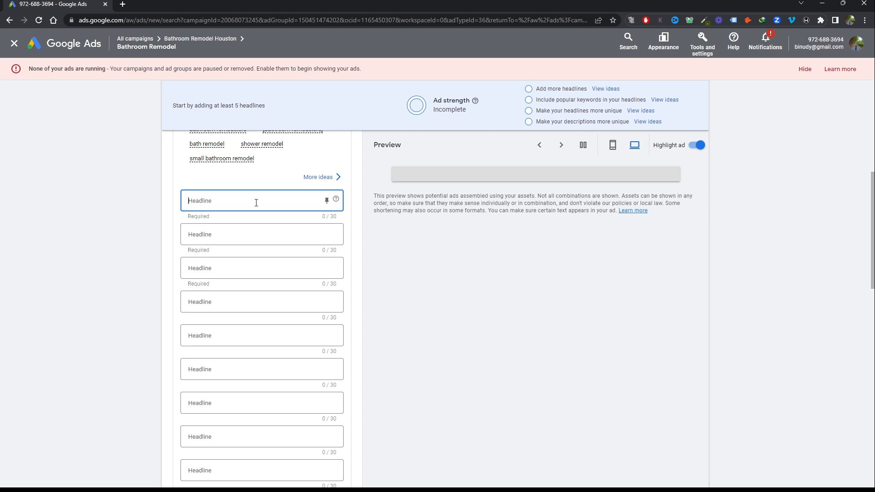
text(Ba)
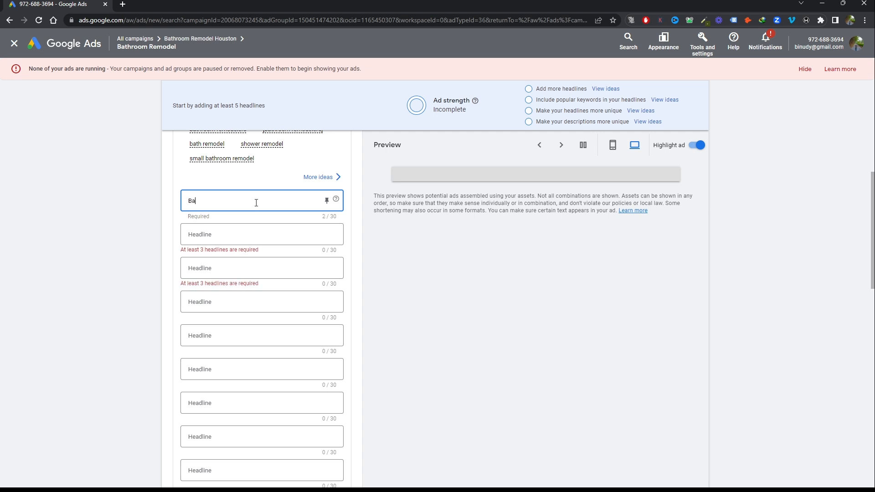
text(throom Remodeling Service)
Enter "Need To Remodel Your Bathroom?" as the second headline
click(245, 282)
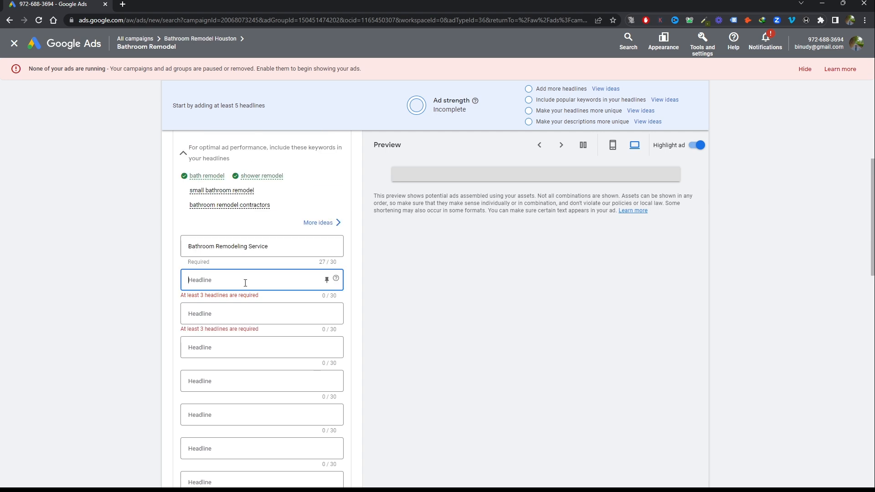
text(Ne)
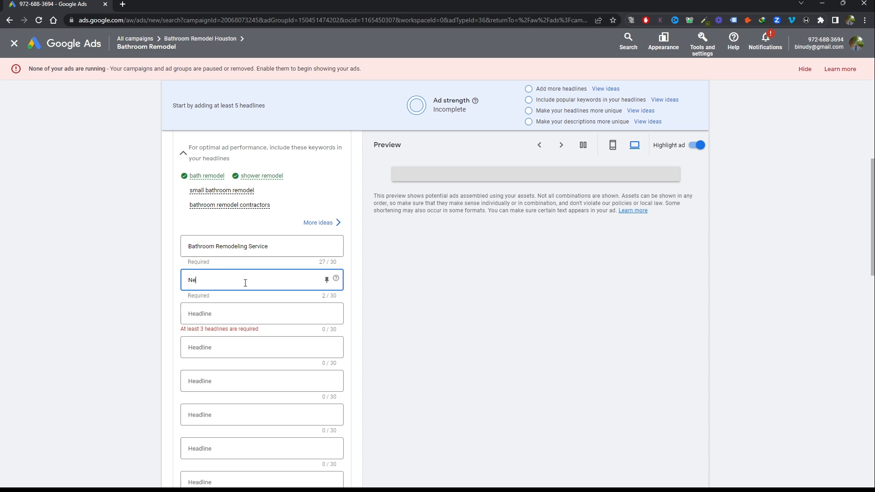
text(ed to remo)
key(BackSpace)
key(BackSpace)
key(BackSpace)
key(BackSpace)
key(BackSpace)
text(To Remodel Your Bathroom)
Enter "#1 Rated Remodeling Service" as the third headline
click(250, 314)
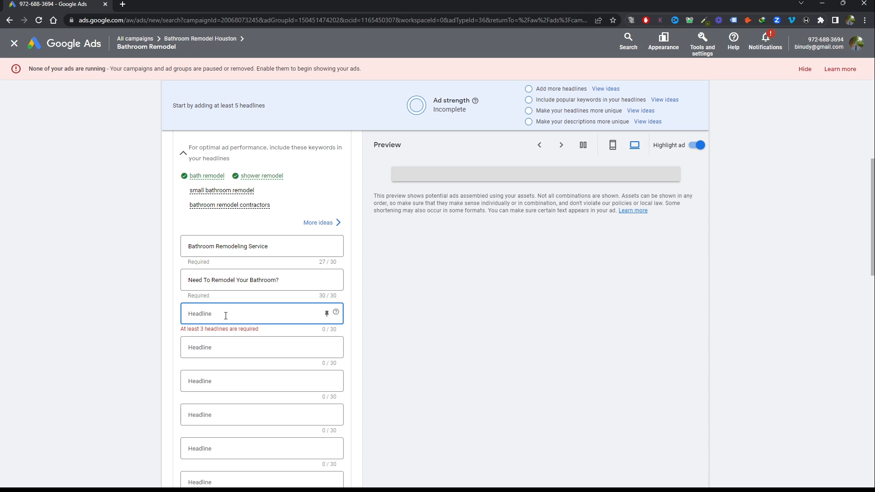
scroll(225, 316, down, 10)
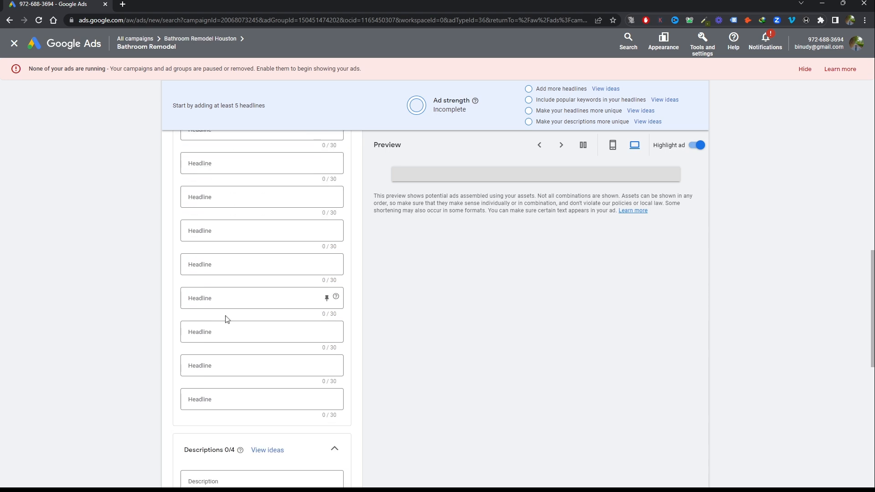
scroll(260, 268, down, 2)
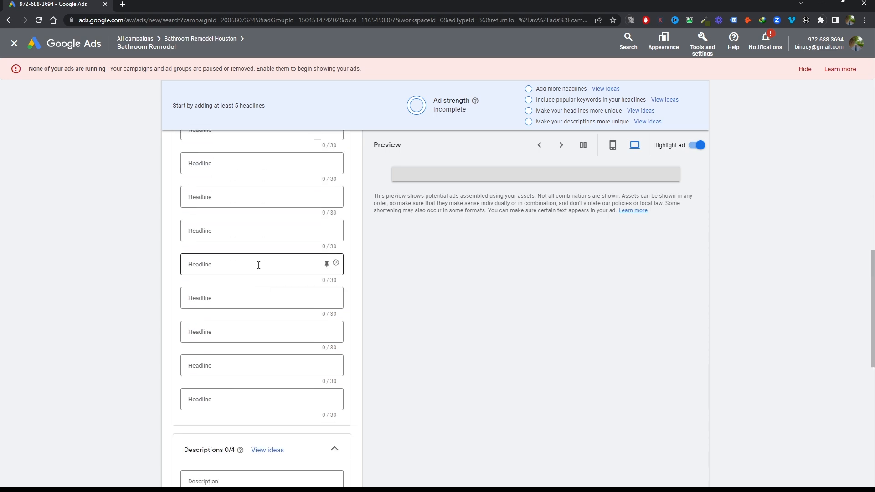
scroll(258, 265, up, 7)
text(#1 Rated)
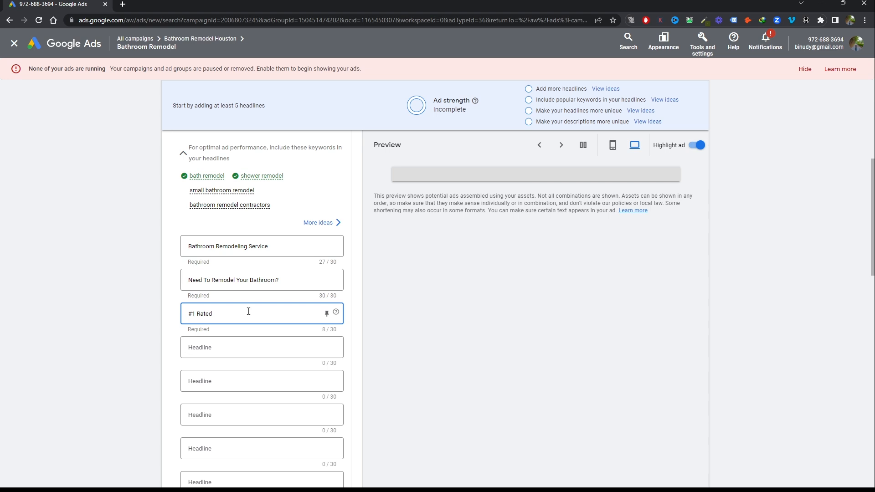
text( Bathroom )
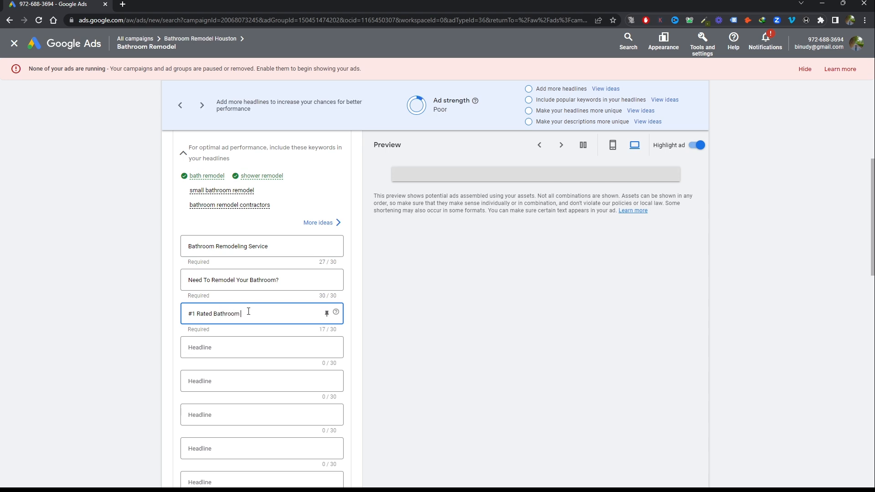
text(Remodel Service)
key(BackSpace)
key(BackSpace)
key(BackSpace)
key(BackSpace)
key(BackSpace)
key(BackSpace)
key(BackSpace)
key(BackSpace)
key(BackSpace)
key(BackSpace)
key(BackSpace)
key(BackSpace)
key(BackSpace)
key(BackSpace)
key(BackSpace)
key(BackSpace)
key(BackSpace)
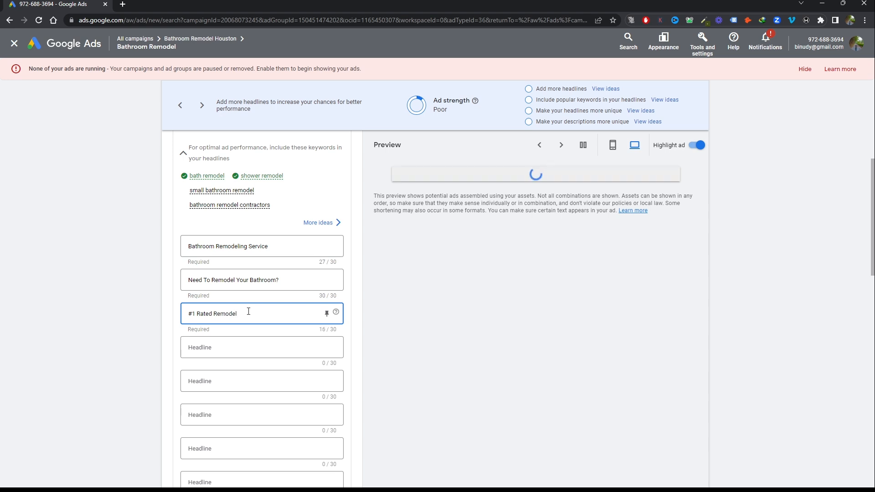
text(ing Se)
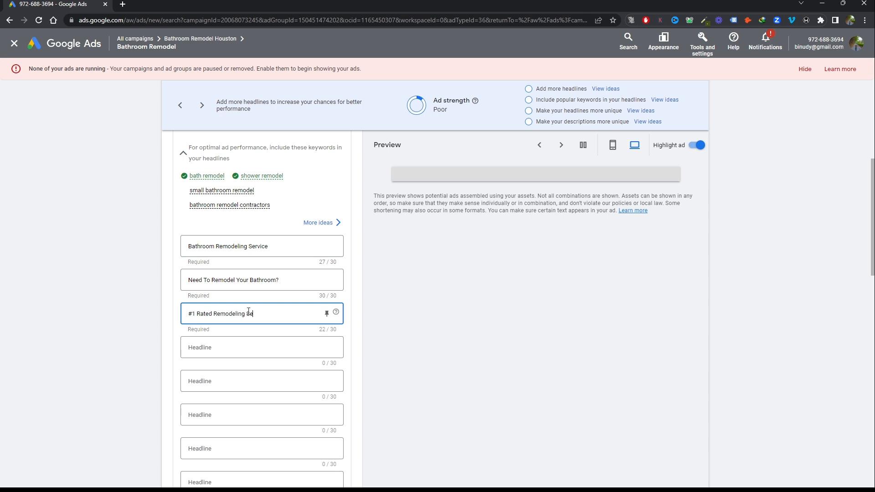
text(rvice)
Enter "5 Star Rated and Reviewed" as the fourth headline
click(247, 347)
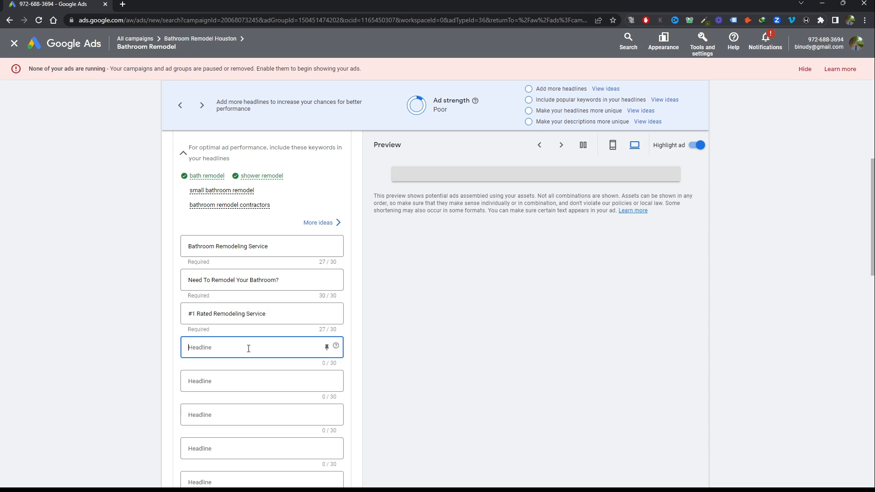
text(star)
key(BackSpace)
key(BackSpace)
key(BackSpace)
text(5 Star Rated and Reviewed)
Enter "Bathroom Remodeling Houston" as the fifth headline and move on to the sixth headline field
click(256, 386)
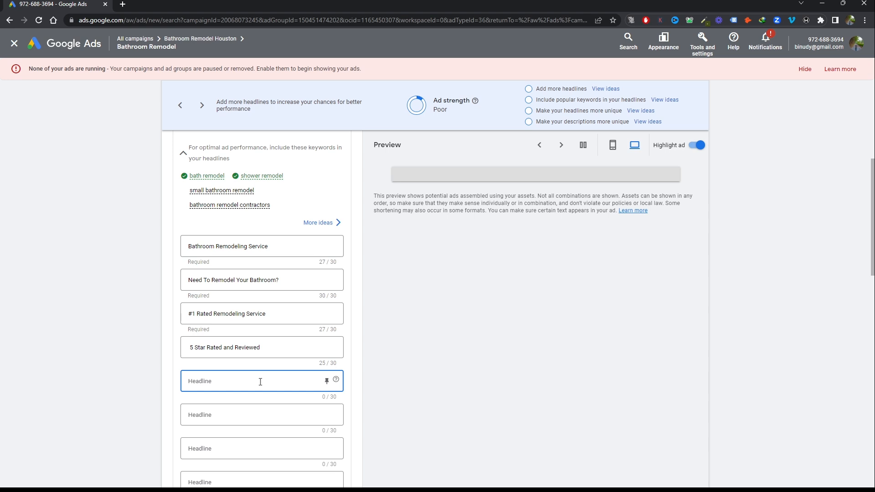
text(Bath Remodeling In)
key(BackSpace)
text(HOuston)
click(245, 383)
key(BackSpace)
text(oroom)
click(283, 377)
scroll(274, 375, down, 1)
click(235, 370)
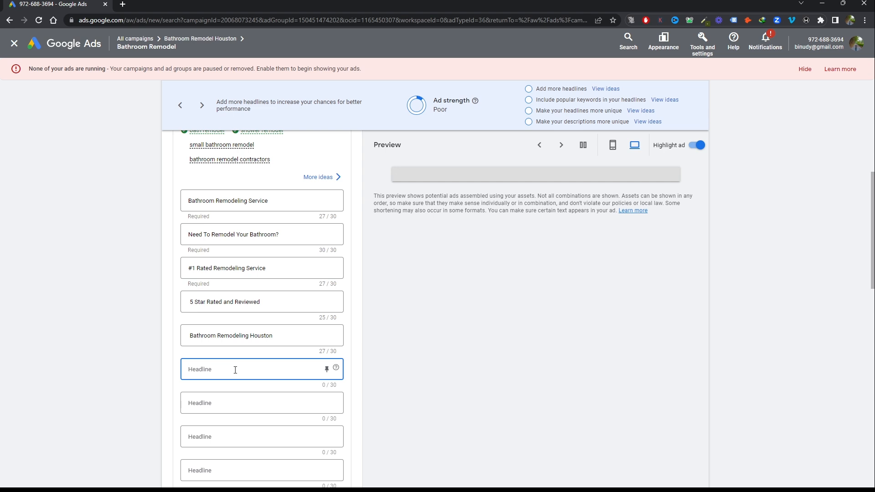
text(Ca)
text(ll Today)
text( f)
text( For A)
text( Free)
text( QUote)
key(BackSpace)
key(BackSpace)
key(BackSpace)
key(BackSpace)
key(BackSpace)
Enter "Get a Free Estimate Call Today" as the sixth headline, without a comma
key(BackSpace)
key(BackSpace)
key(BackSpace)
key(BackSpace)
key(BackSpace)
key(BackSpace)
key(BackSpace)
key(BackSpace)
key(BackSpace)
key(BackSpace)
key(BackSpace)
key(BackSpace)
key(BackSpace)
key(BackSpace)
key(BackSpace)
key(BackSpace)
key(BackSpace)
key(BackSpace)
key(BackSpace)
key(BackSpace)
text(Get a Free Estimate, Call Today)
click(241, 369)
key(BackSpace)
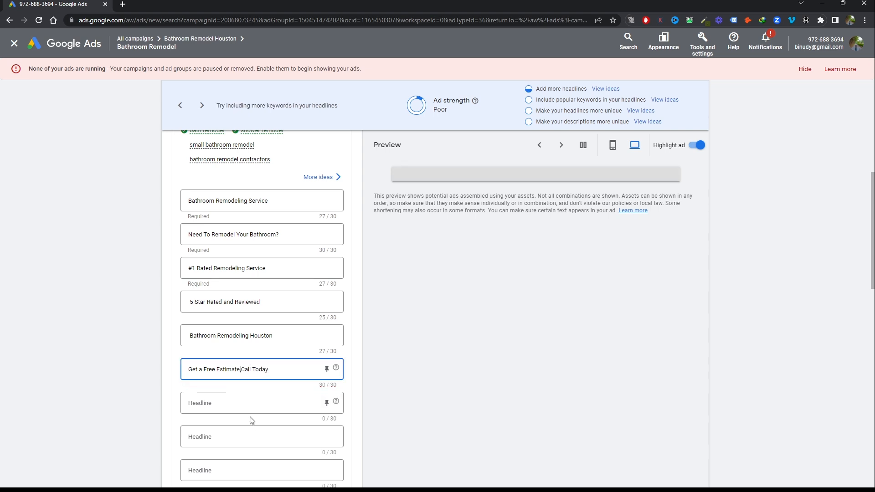
key(BackSpace)
Enter "Call Today For A Free Quote" as the seventh headline, without an exclamation mark
click(249, 401)
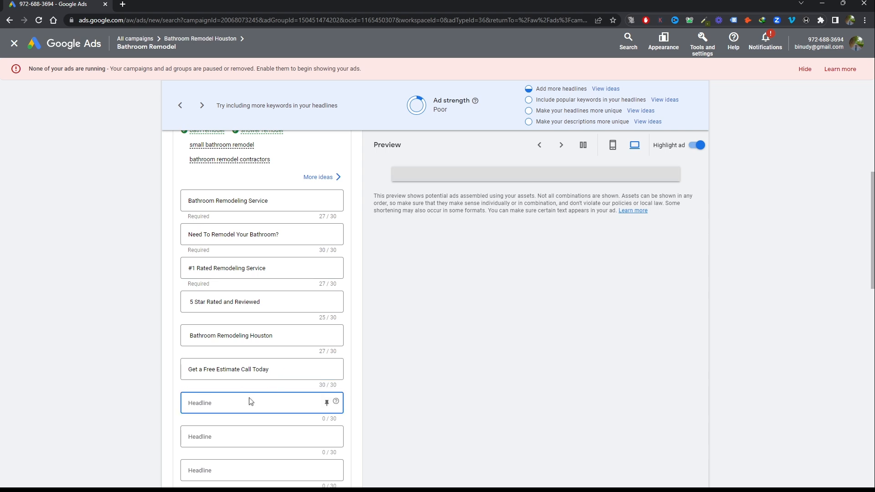
text(Call Today for a)
key(BackSpace)
key(BackSpace)
key(BackSpace)
text(For A Free Quote!)
key(BackSpace)
scroll(250, 401, down, 1)
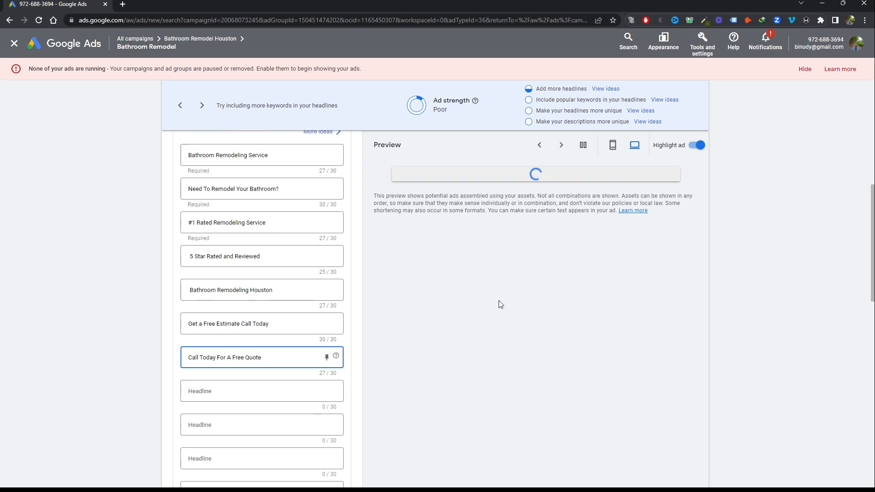
scroll(365, 292, down, 1)
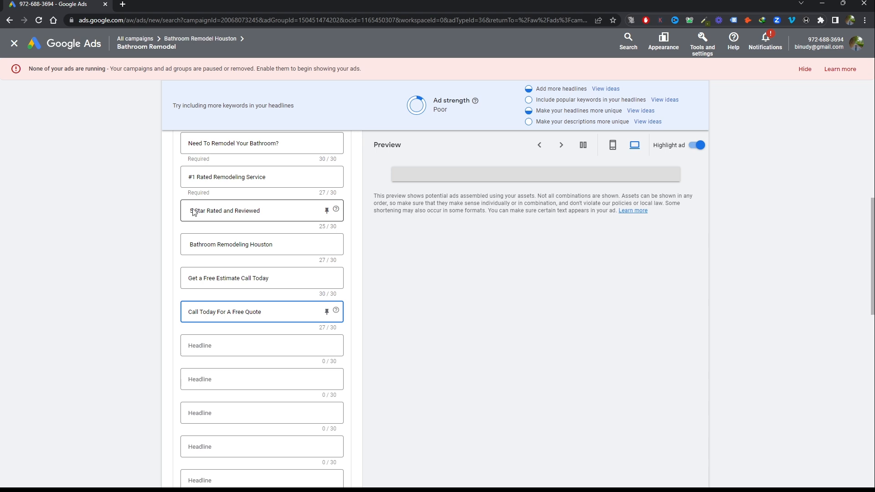
scroll(197, 212, up, 2)
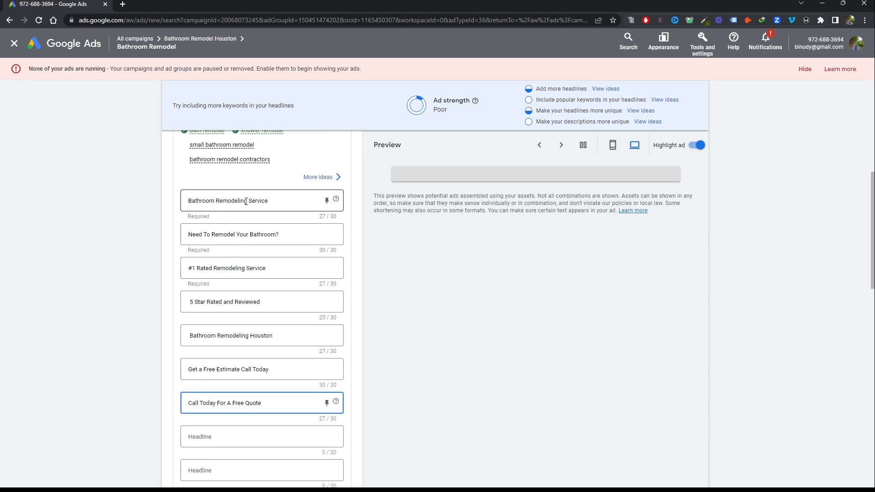
scroll(271, 207, up, 3)
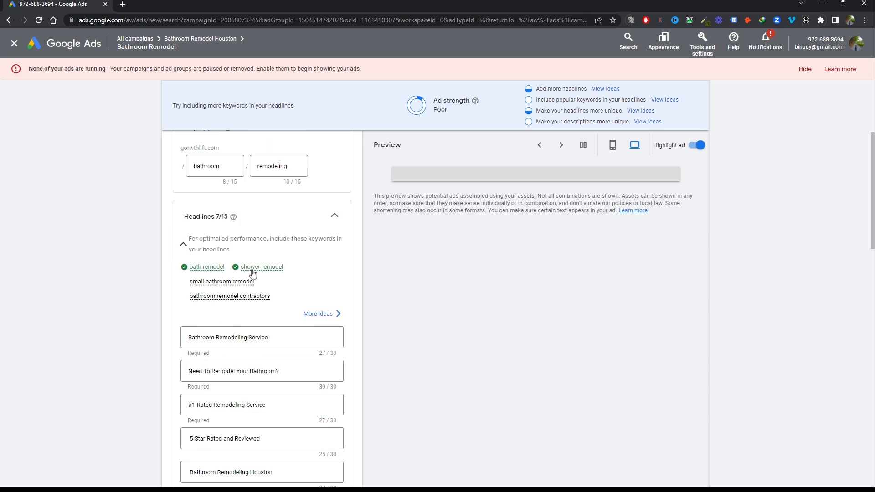
Begin the first ad description with "See Your Bathroom"
scroll(248, 281, down, 3)
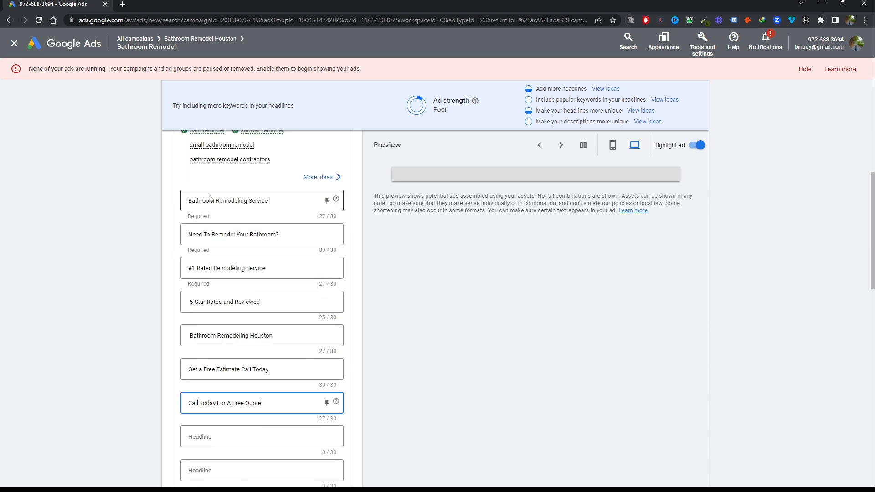
scroll(214, 210, down, 1)
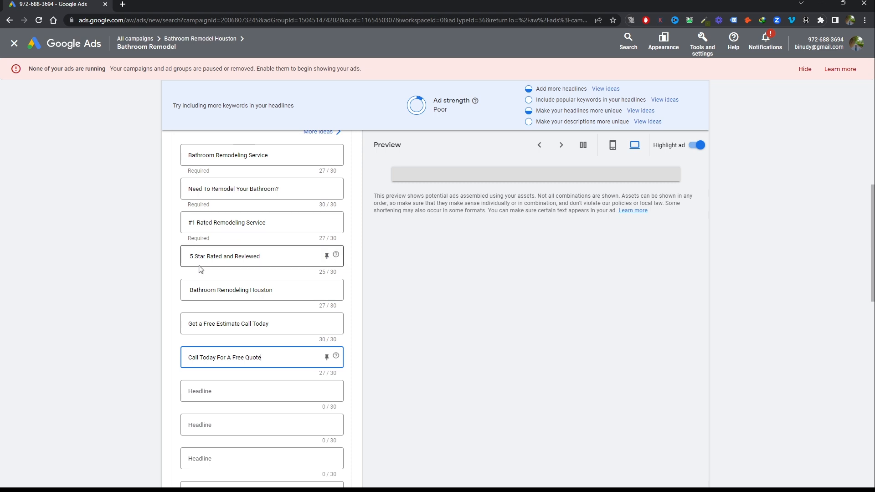
scroll(406, 312, down, 4)
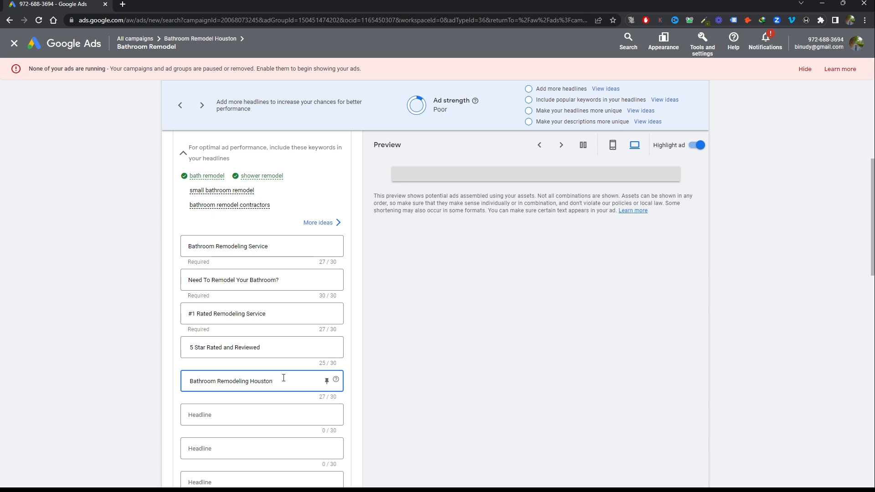
scroll(283, 378, down, 10)
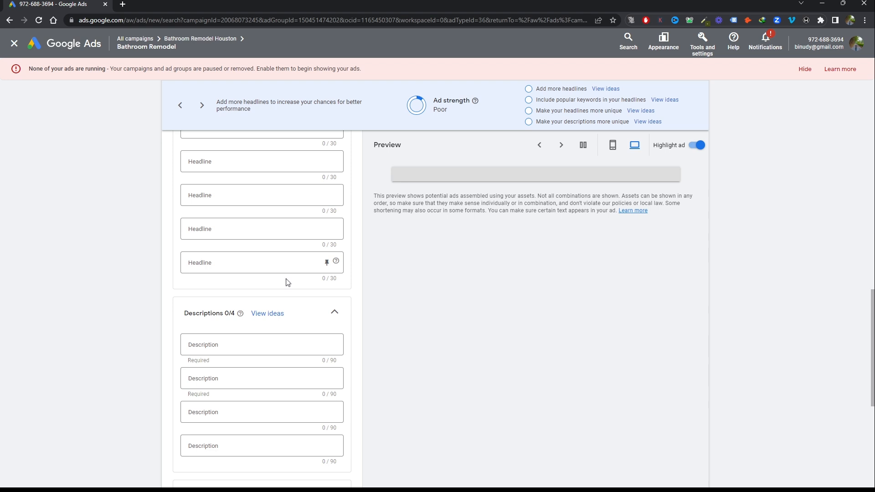
click(275, 344)
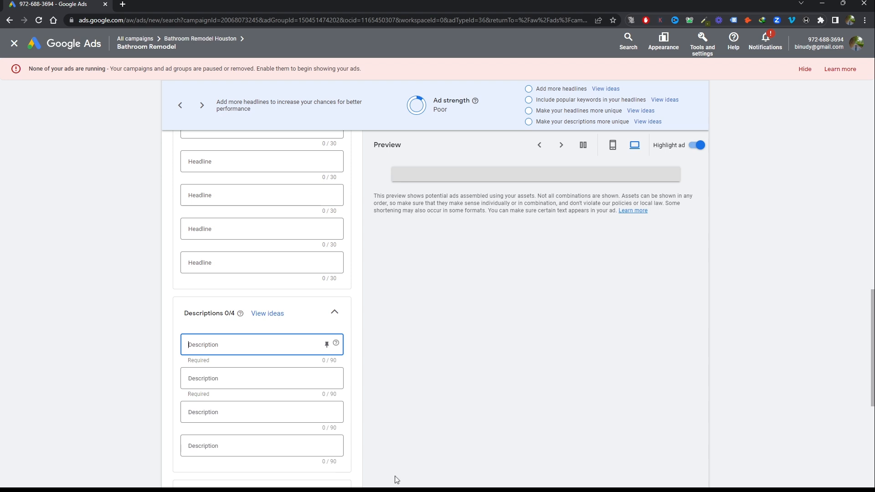
click(412, 477)
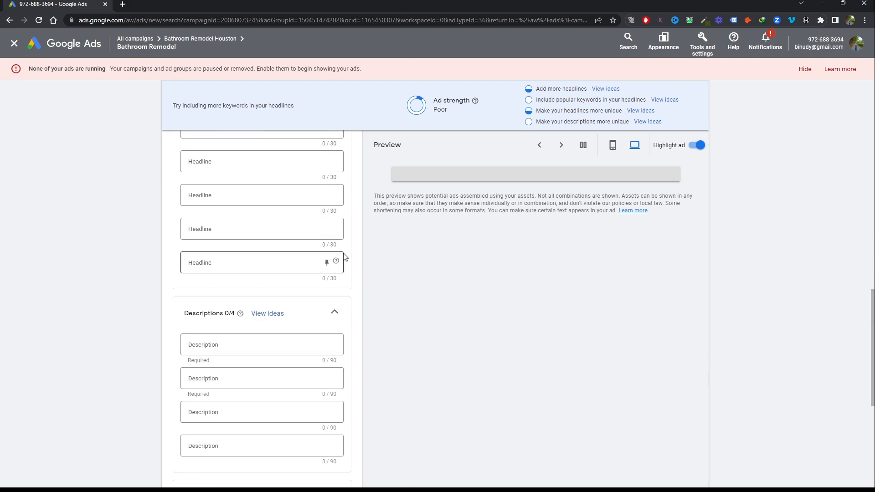
click(257, 345)
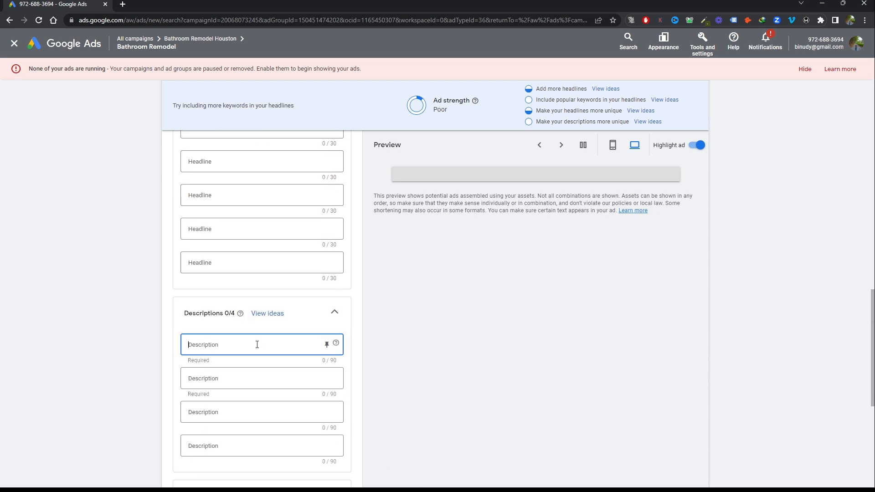
key(alt+Tab)
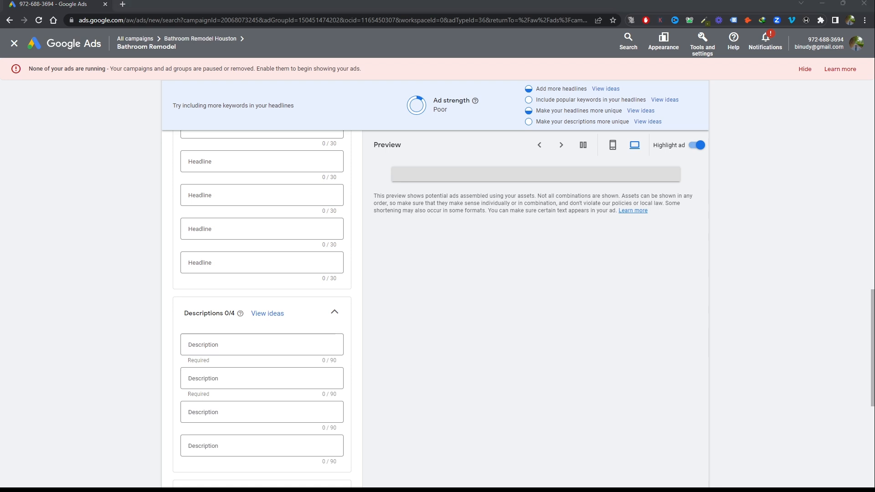
click(234, 346)
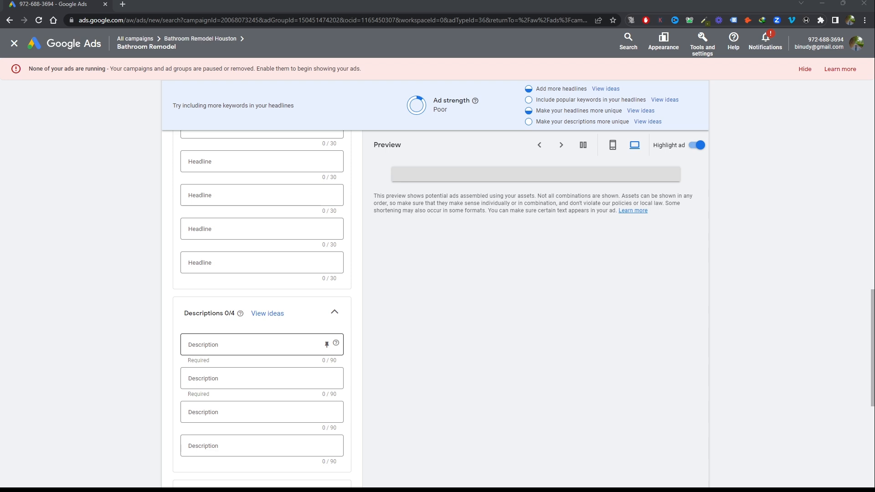
key(alt+Tab)
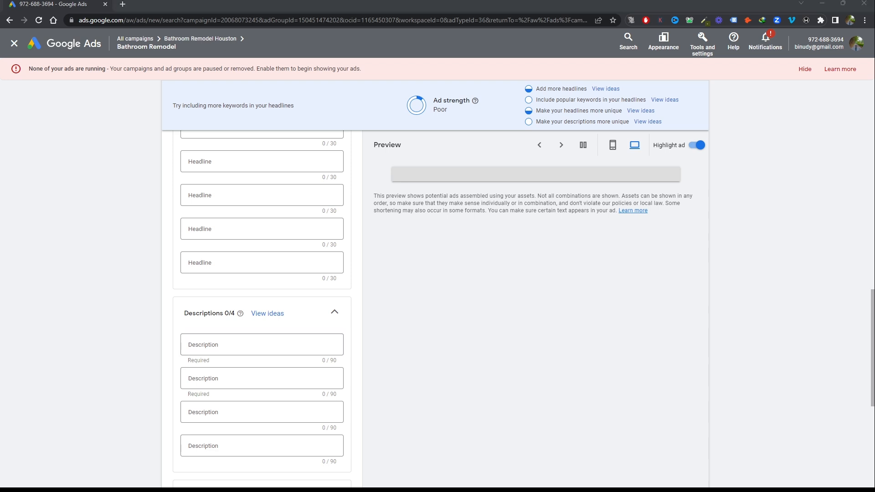
click(233, 347)
text(S)
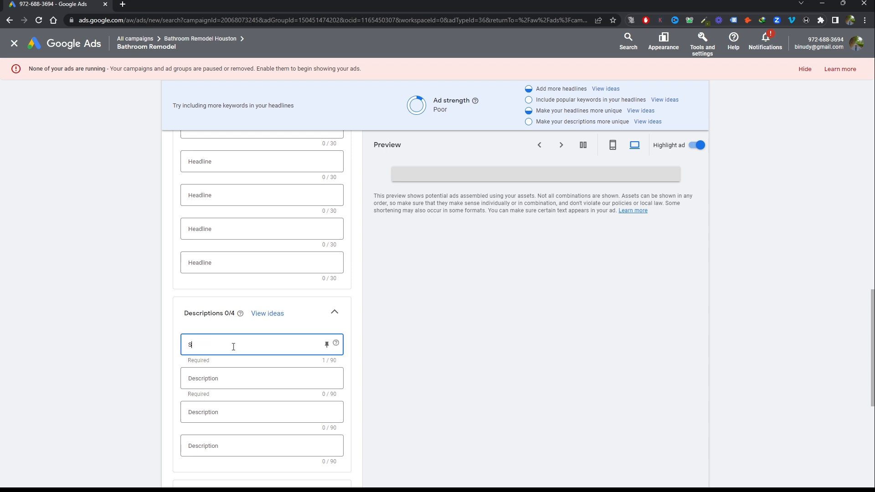
text(ee Your Bat)
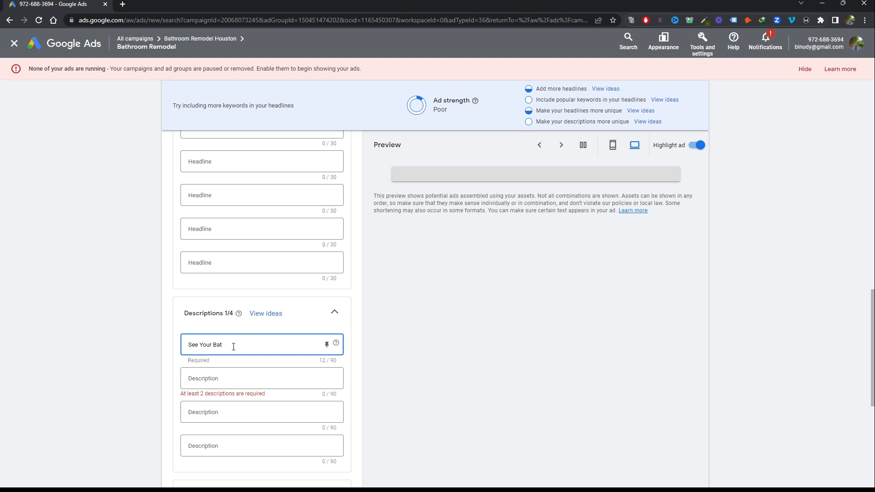
text(hroom)
key(BackSpace)
text(m)
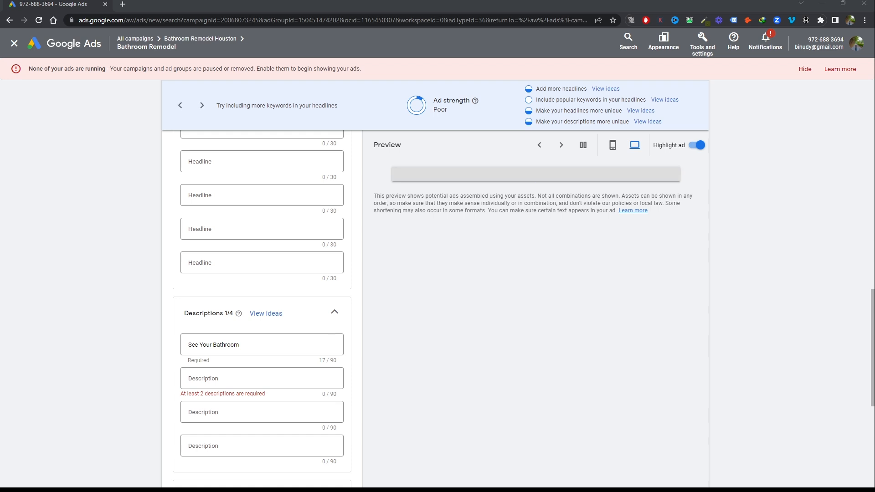
Continue the first description with "Remodel Before You Buy"
click(250, 347)
text(Remodel)
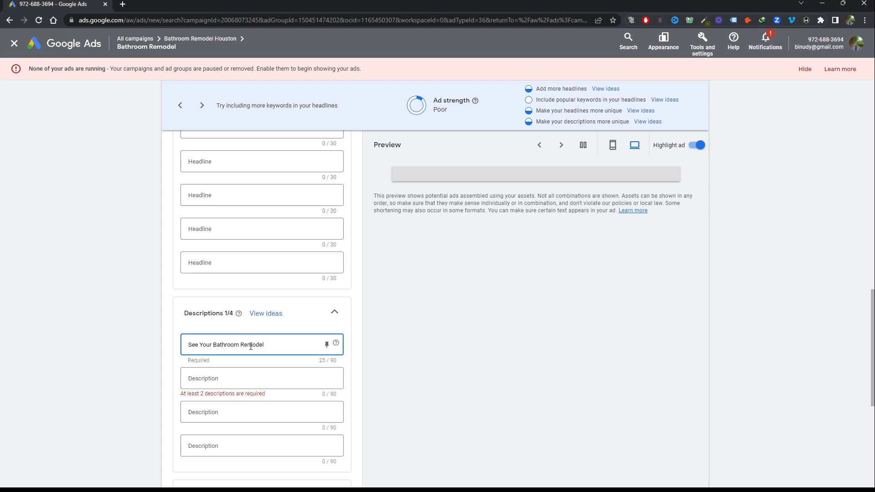
text( Before You BUy)
key(BackSpace)
key(BackSpace)
text(uy)
key(alt+Tab)
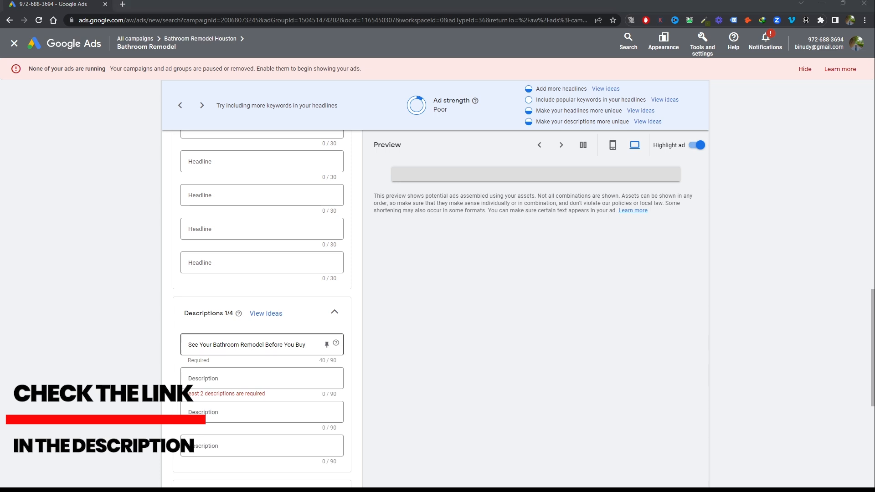
Add "Get A Free Estimate" as the second sentence of the first description
click(251, 347)
text(. Getb a)
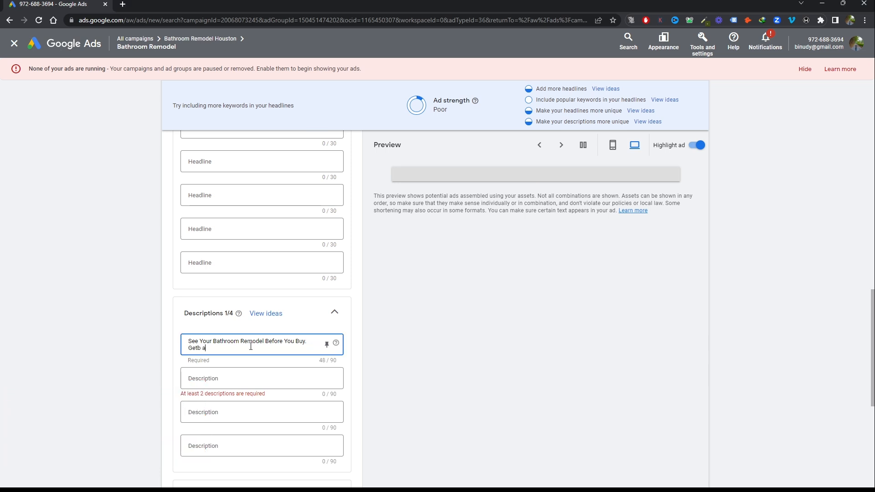
key(BackSpace)
text(a)
key(BackSpace)
text(A Free)
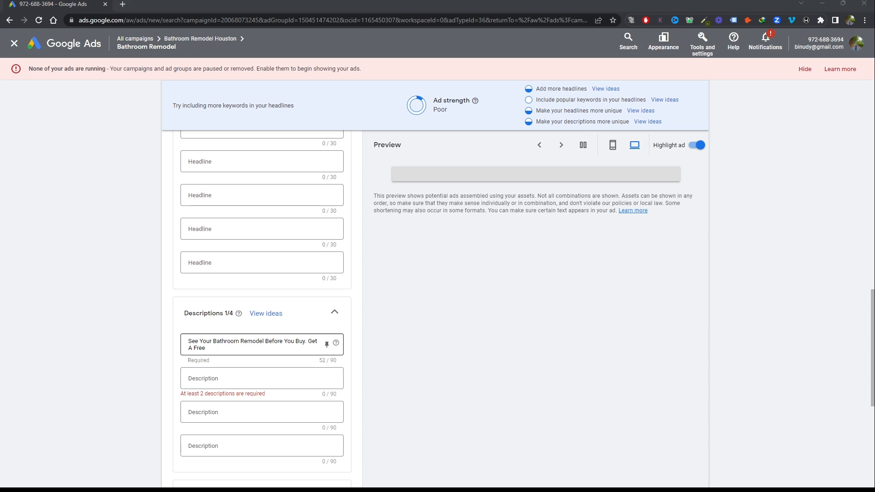
click(250, 347)
text(Estimate)
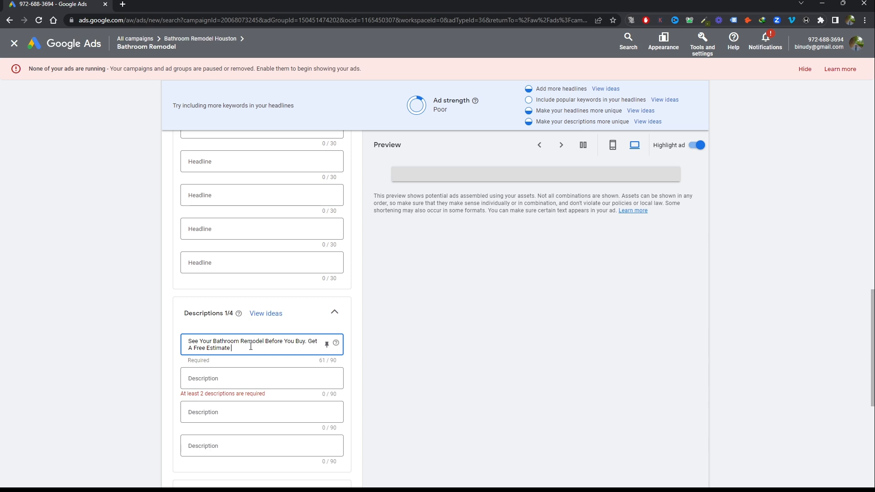
Close the first description with "Call Today", without exclamation marks
click(252, 380)
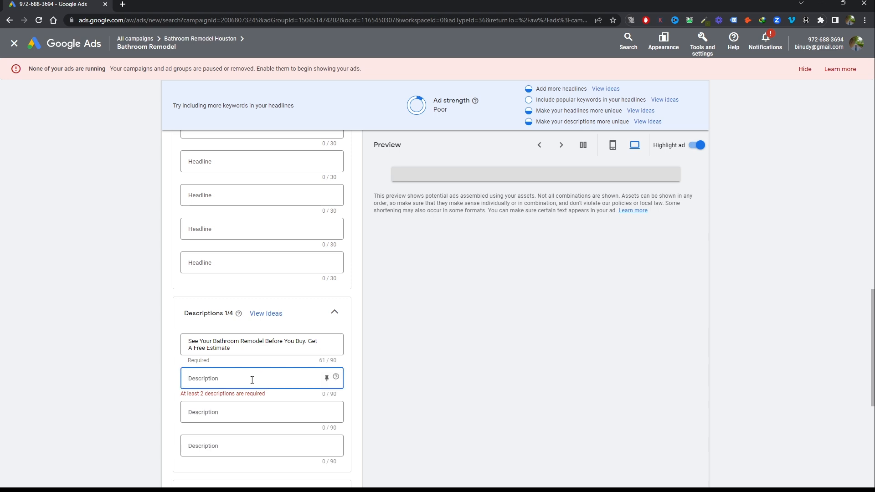
key(alt+Tab)
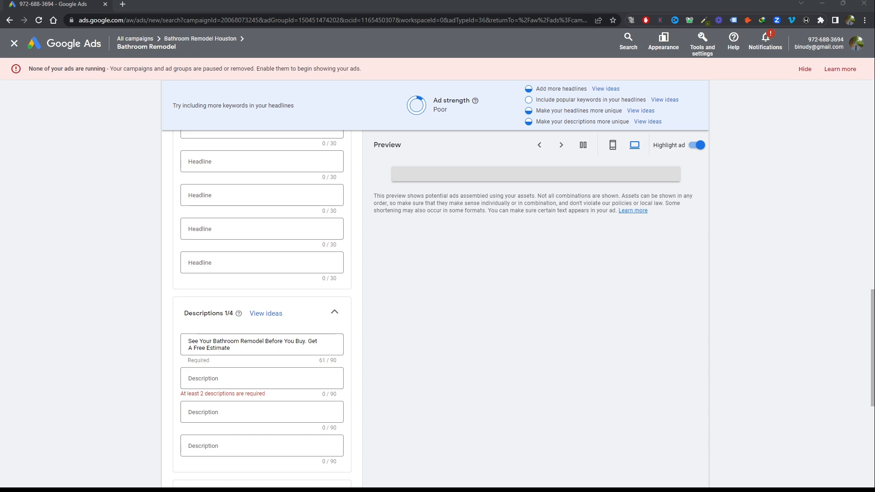
click(259, 346)
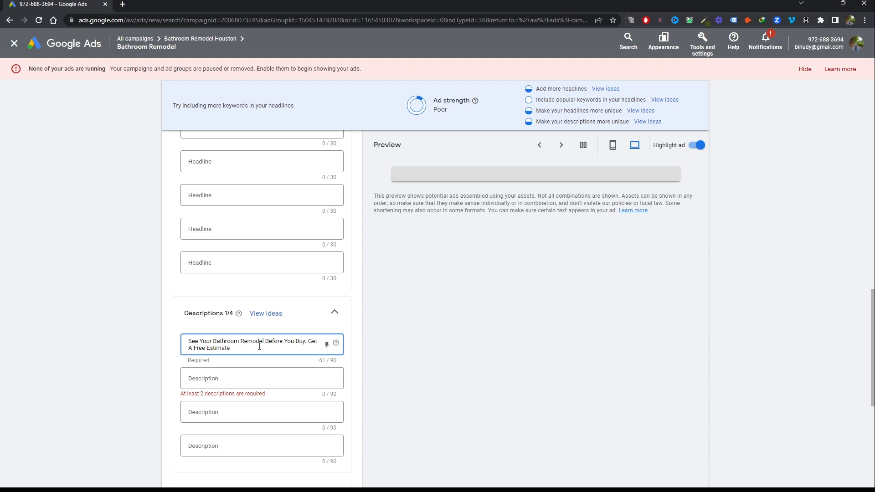
text(C)
text(all Toda)
text(!!!!!!)
key(BackSpace)
key(BackSpace)
key(BackSpace)
key(BackSpace)
text(FREE)
key(BackSpace)
key(BackSpace)
key(BackSpace)
key(BackSpace)
key(BackSpace)
Begin the second description with "We Are Here To Help You Find", capitalising every word
click(249, 380)
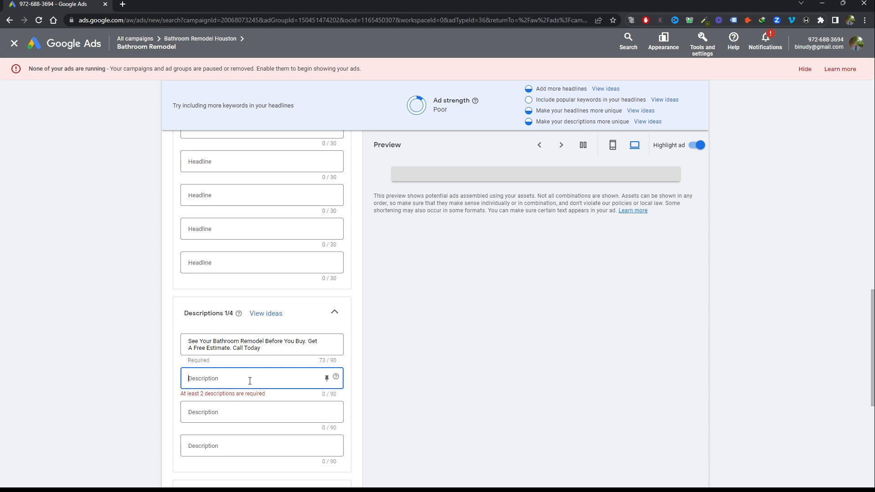
key(alt+Tab)
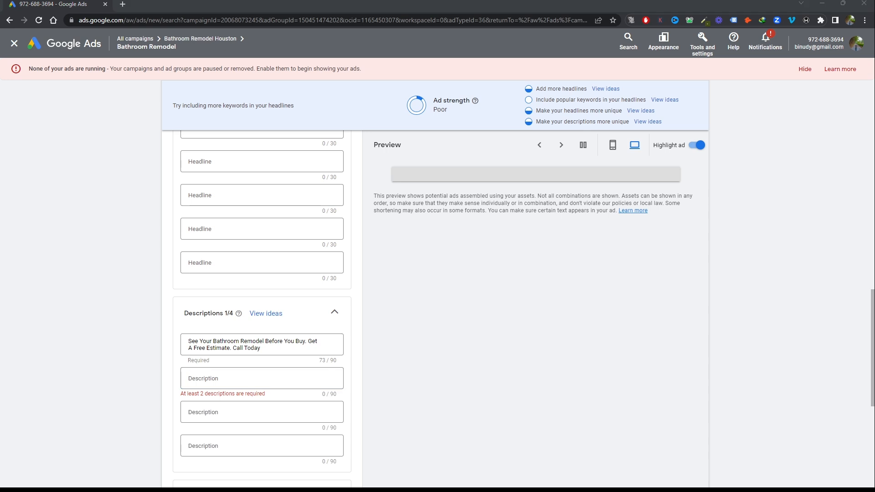
key(alt+Tab)
text(We)
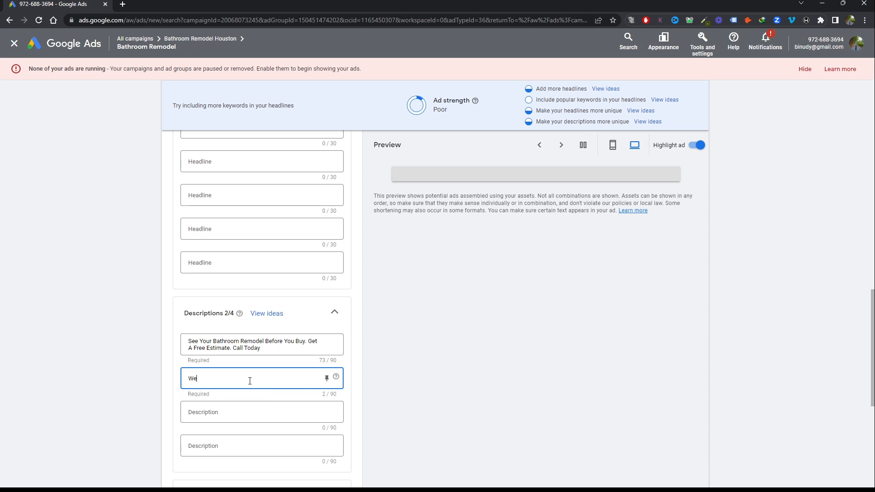
text( are here to)
key(BackSpace)
key(BackSpace)
key(BackSpace)
key(BackSpace)
key(BackSpace)
key(BackSpace)
key(BackSpace)
key(BackSpace)
key(BackSpace)
key(BackSpace)
text(Are Here To Help You Find)
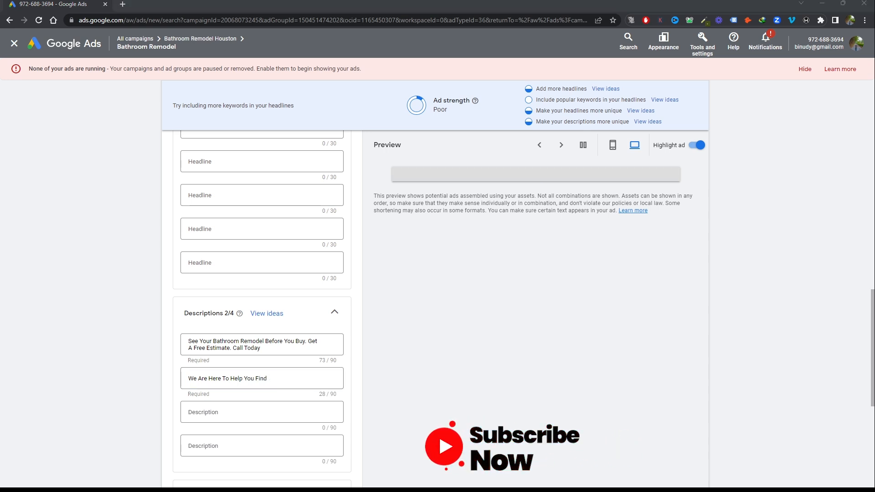
Continue the second description with "The Perfect Bathroom"
click(249, 381)
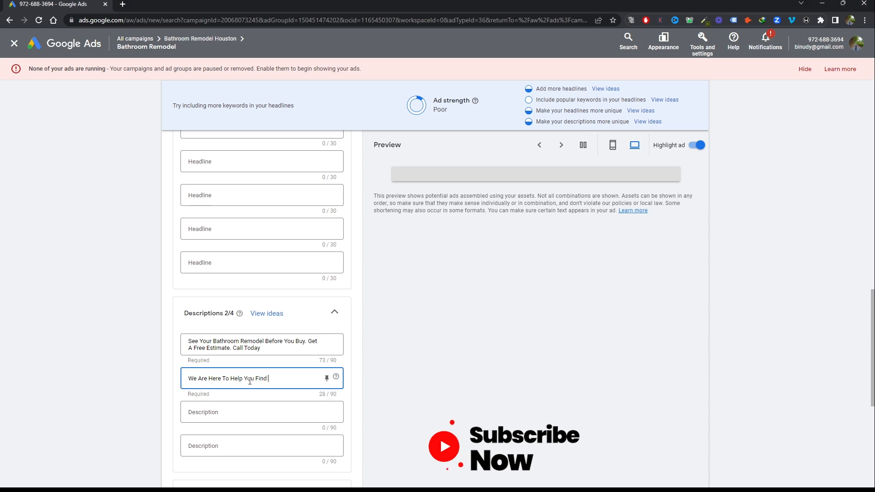
text(The Pe)
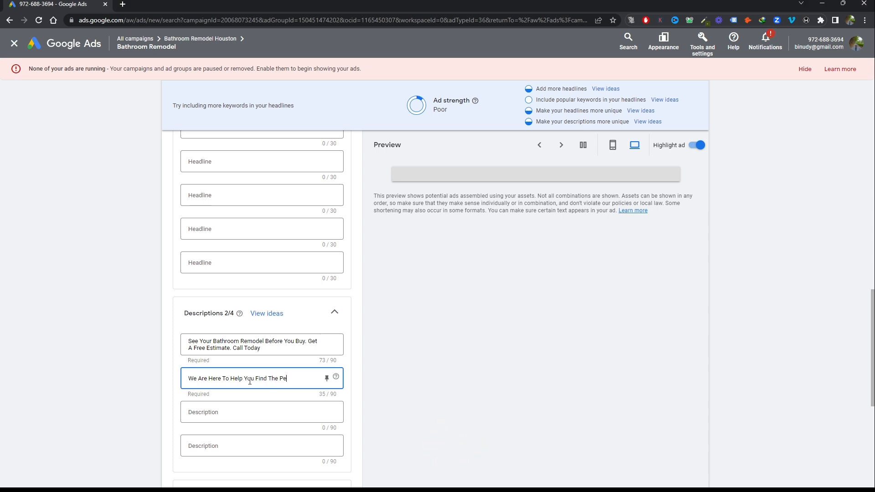
text(rfect)
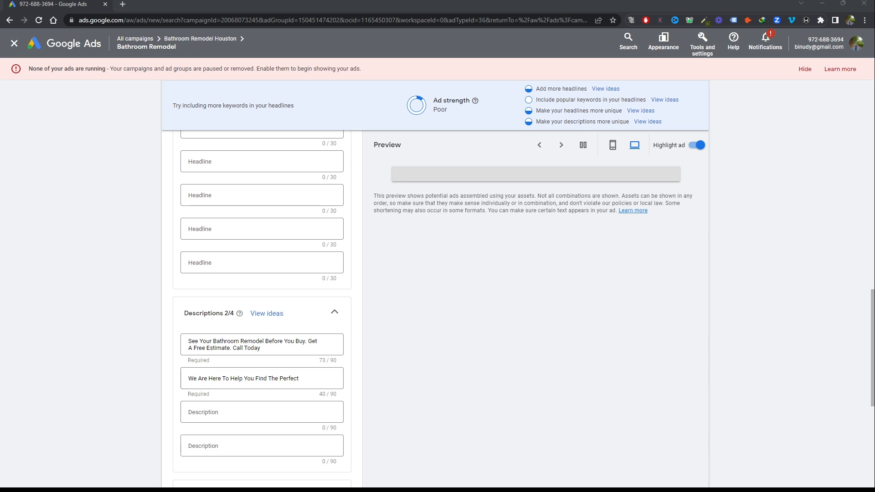
click(306, 378)
text(Ba)
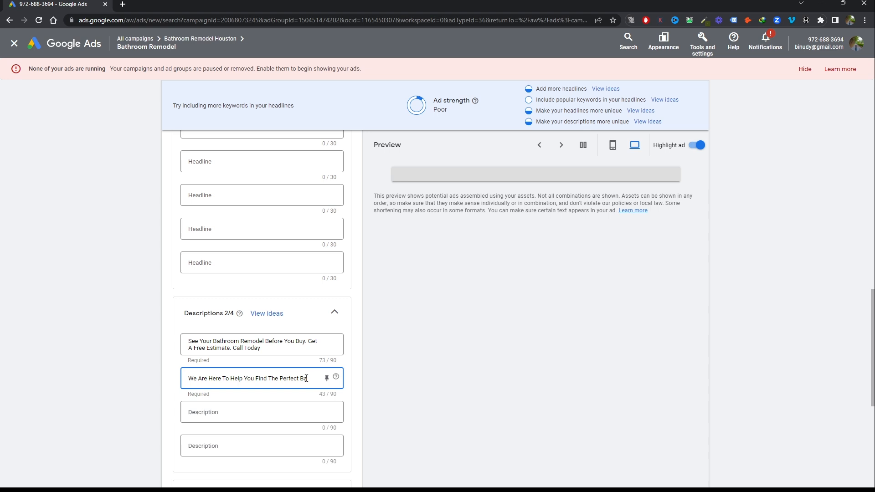
text(throom for)
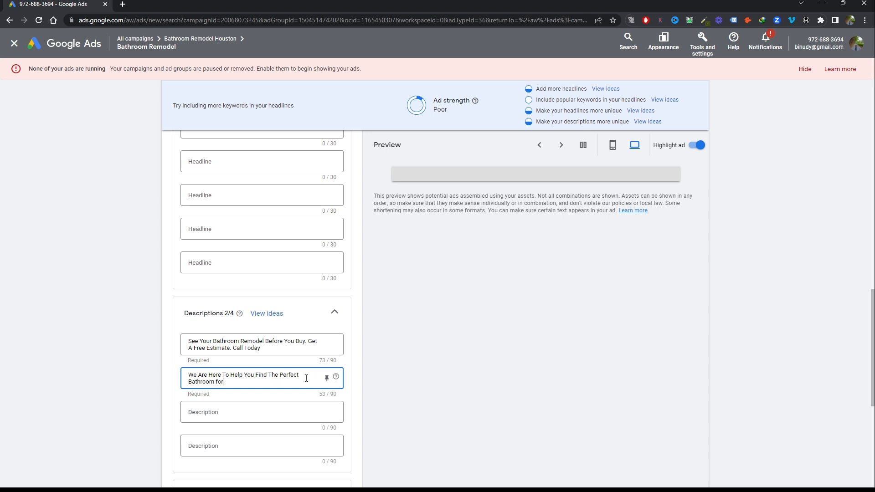
Extend the second description with "For Your Unique Style and Budget. Call Today"
key(BackSpace)
key(BackSpace)
text(For Your Unique Style and Budget. Call Today)
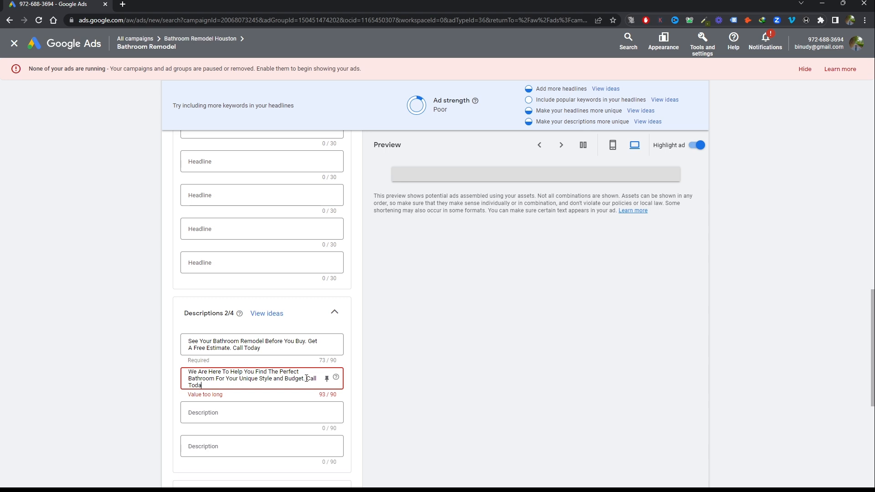
Try the shorter closing "Call Now" in place of "Call Today" in the second description
key(BackSpace)
key(BackSpace)
key(BackSpace)
key(BackSpace)
key(BackSpace)
key(BackSpace)
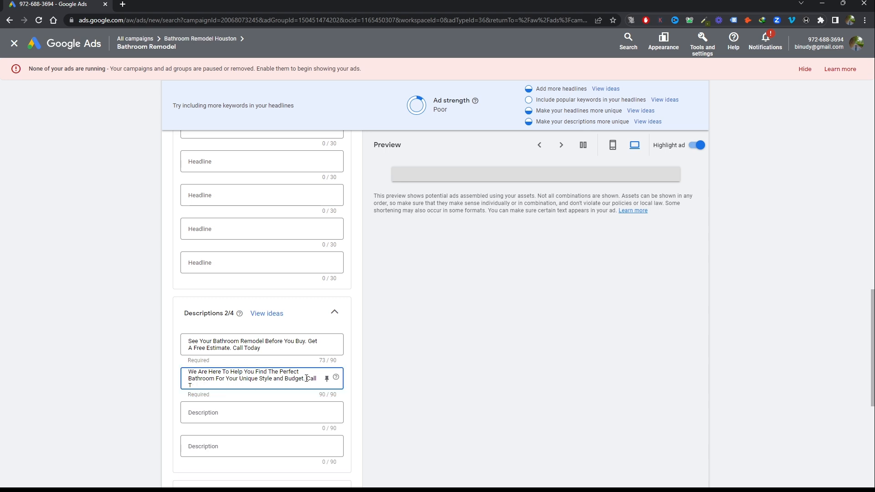
key(BackSpace)
key(BackSpace)
key(BackSpace)
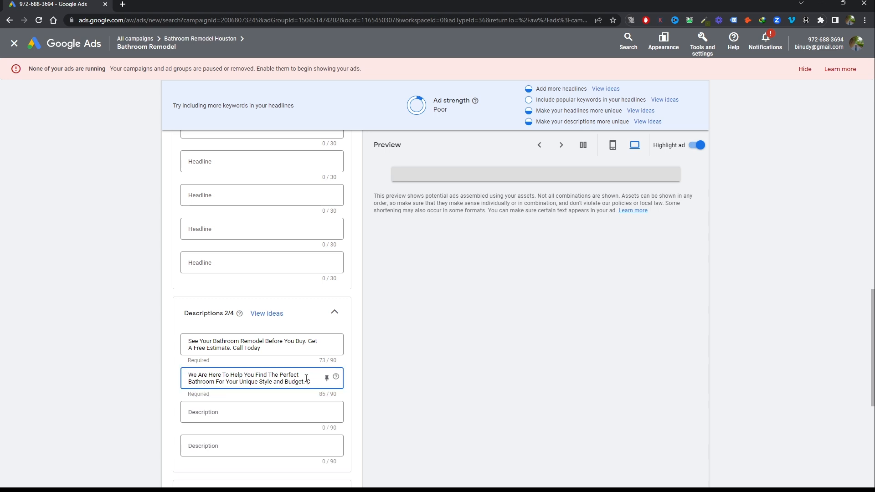
text(Call Now)
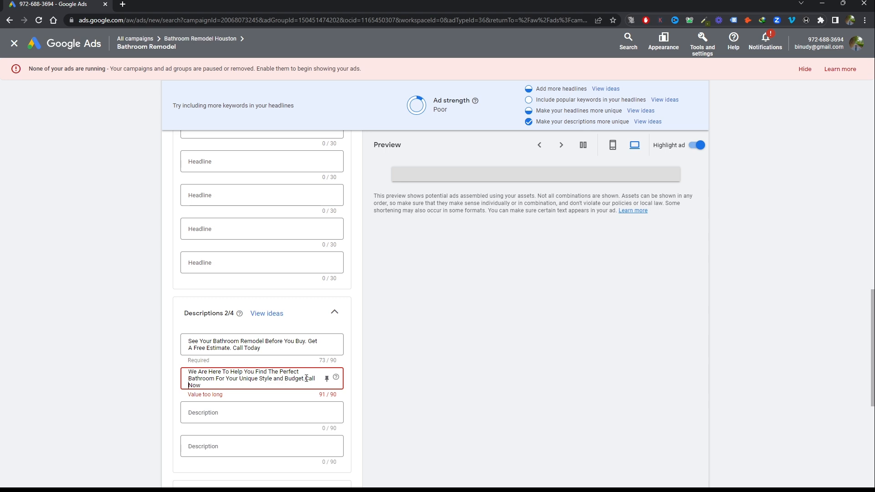
Change the closing of the second description to "Call Us", without a final period
key(BackSpace)
key(BackSpace)
key(BackSpace)
key(BackSpace)
key(BackSpace)
key(BackSpace)
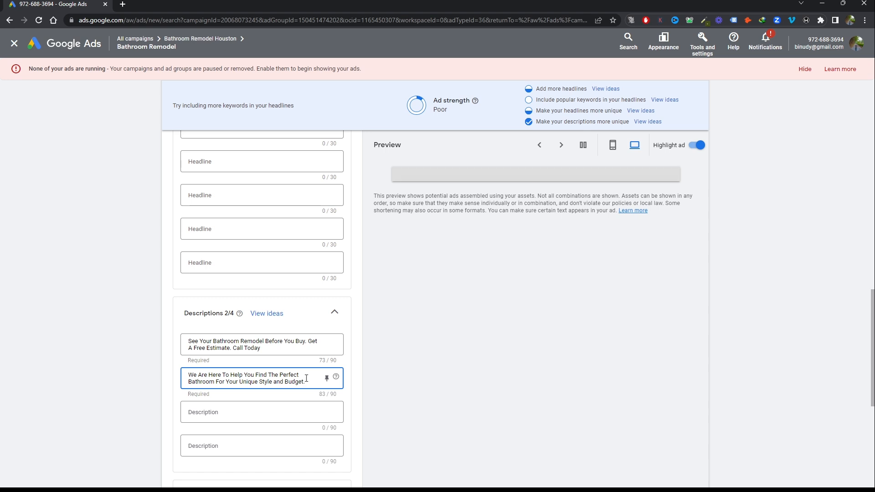
text(Call Us.)
key(BackSpace)
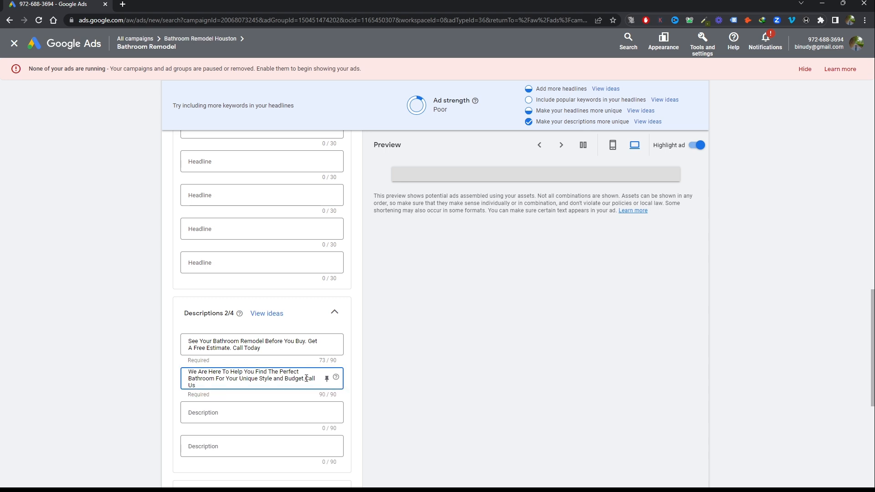
Review the responsive search ad's headlines and descriptions, save it to the Bathroom Remodel ad group, and check the saved ad's status details
click(305, 378)
scroll(449, 345, up, 3)
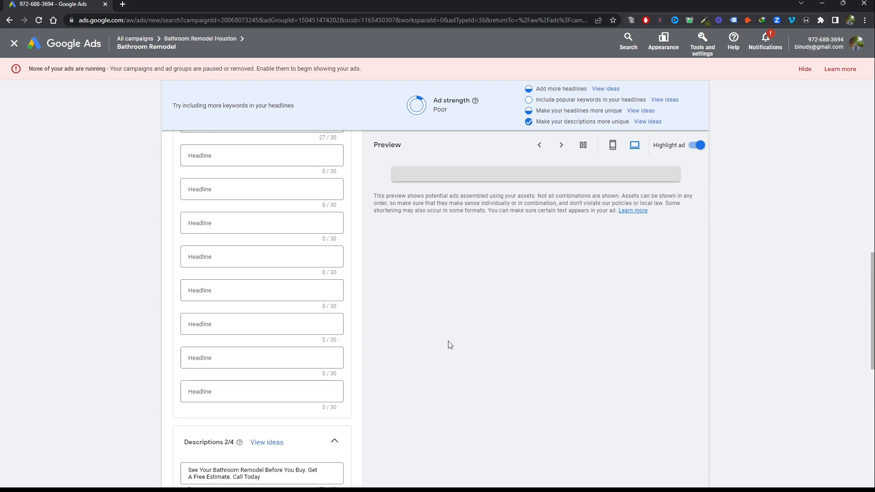
scroll(450, 345, up, 7)
scroll(449, 345, up, 6)
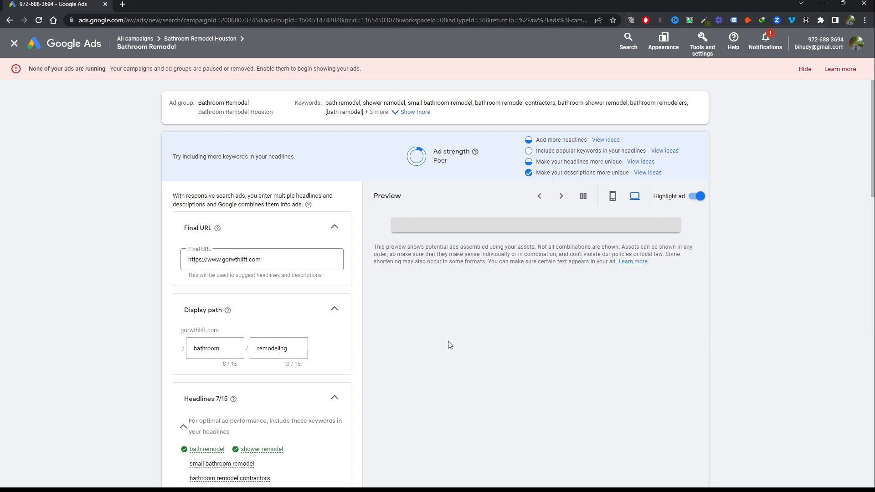
scroll(450, 344, down, 7)
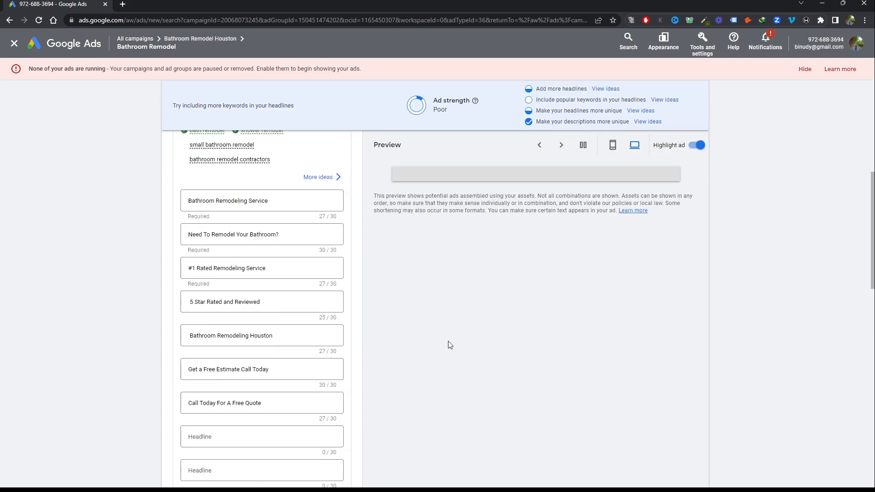
scroll(492, 314, down, 10)
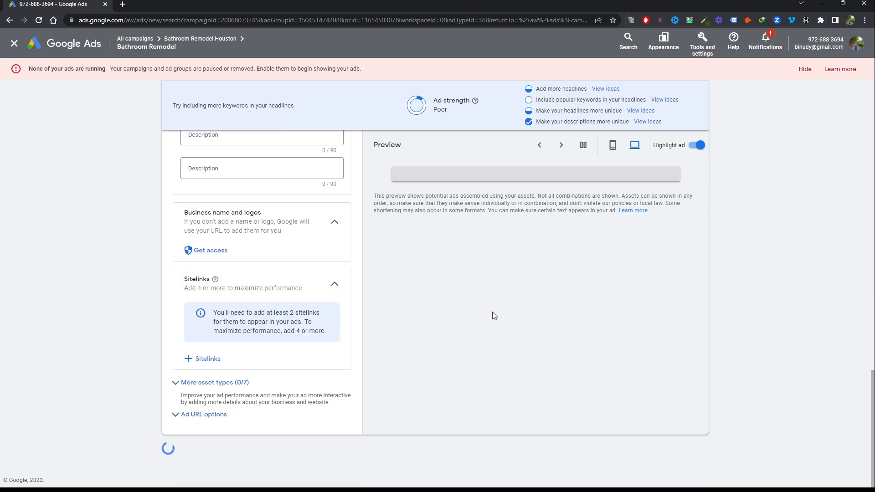
click(805, 69)
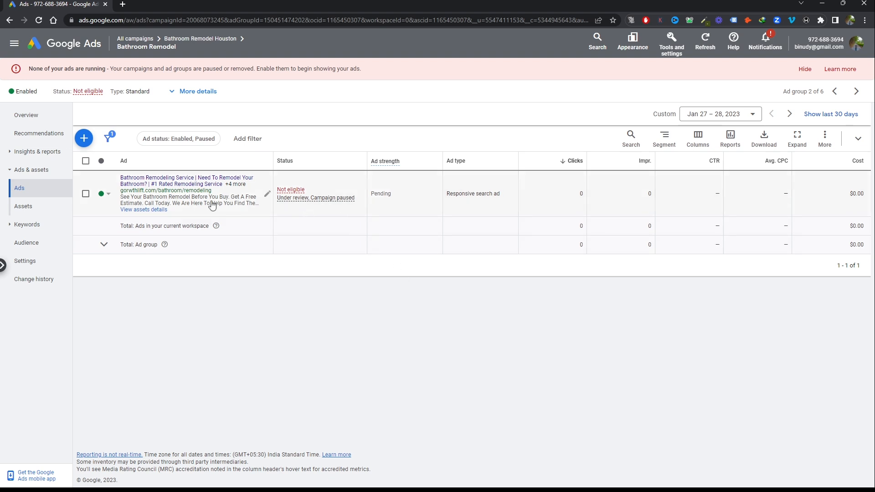
mouse_move(286, 192)
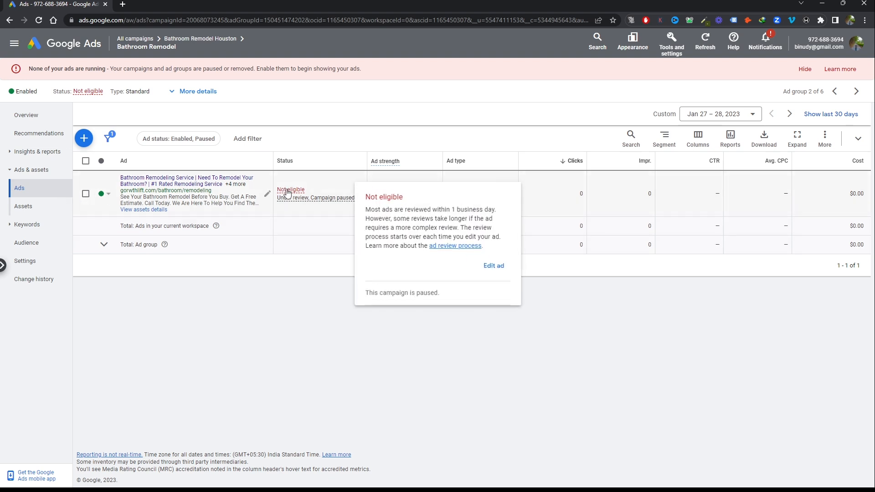
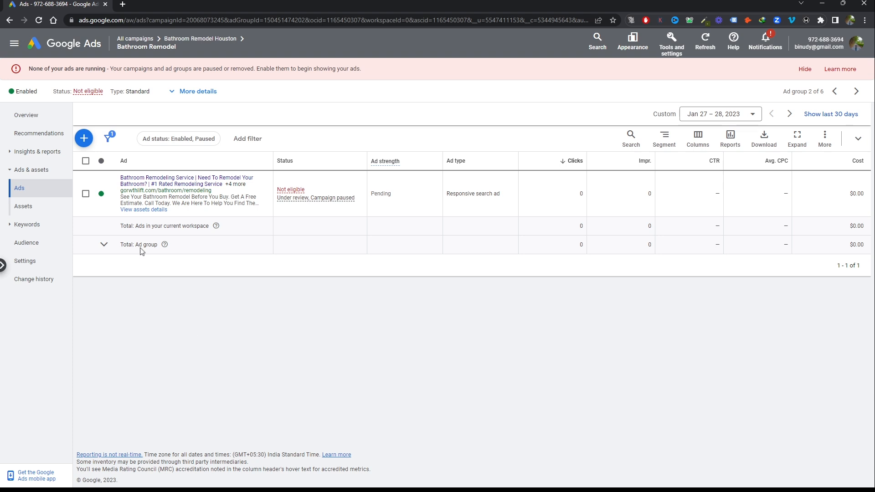
Copy the saved responsive search ad and choose the Bathroom Remodel ad group in Bathroom Remodel Houston as the paste destination
click(86, 193)
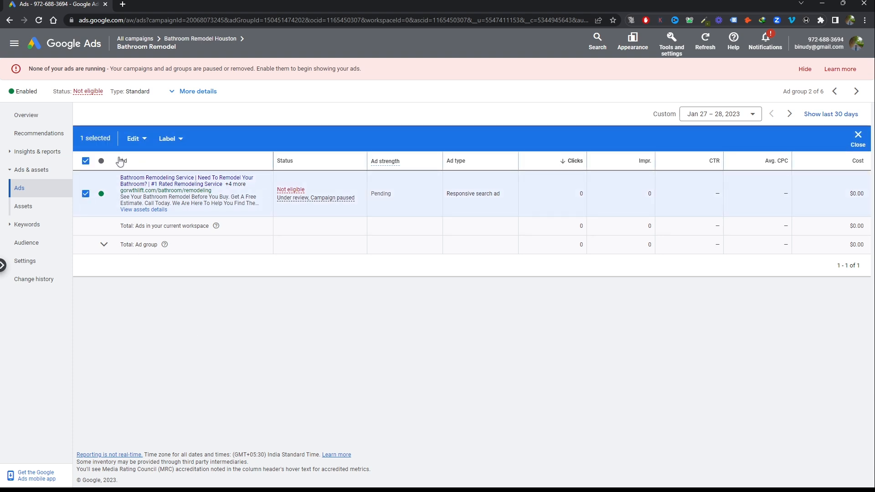
key(ctrl+c)
click(134, 139)
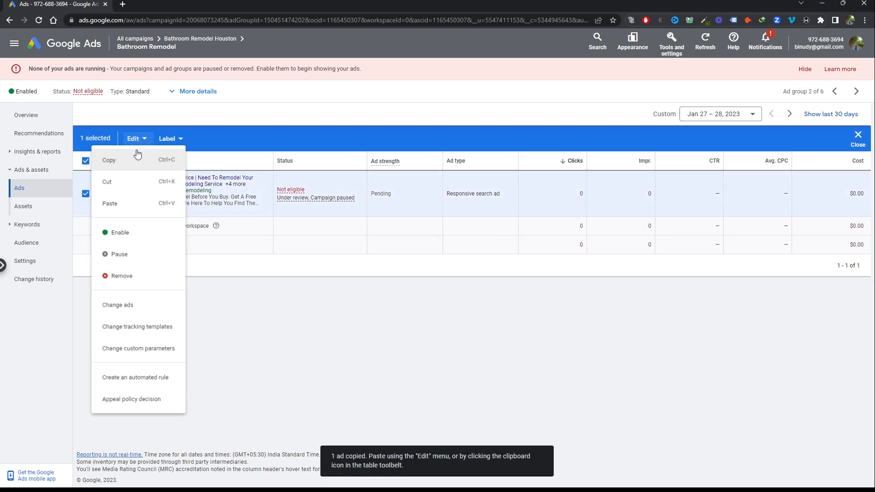
click(118, 205)
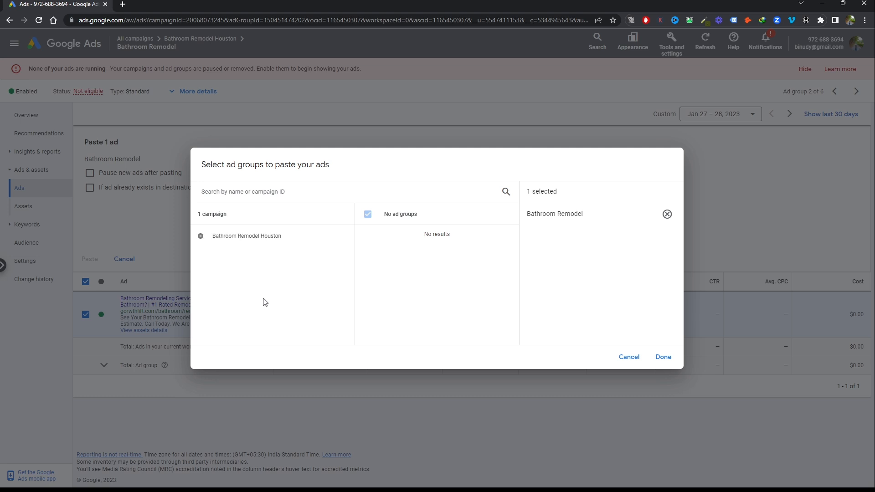
click(267, 240)
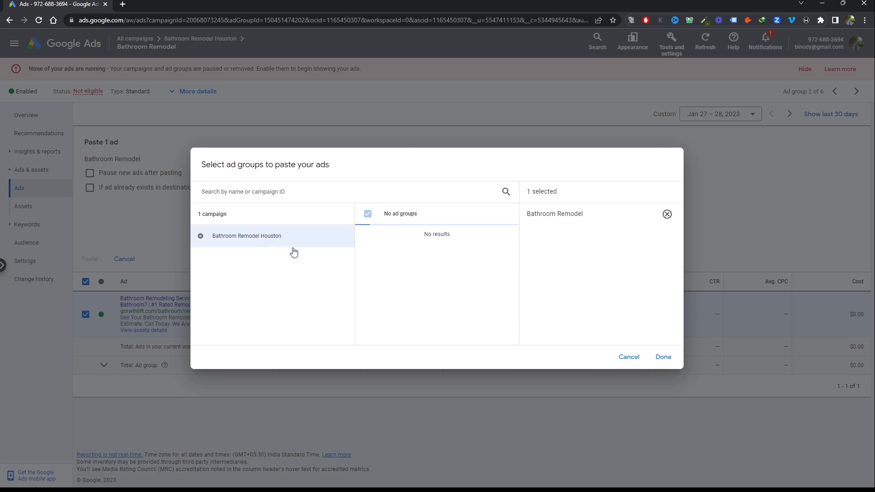
click(663, 358)
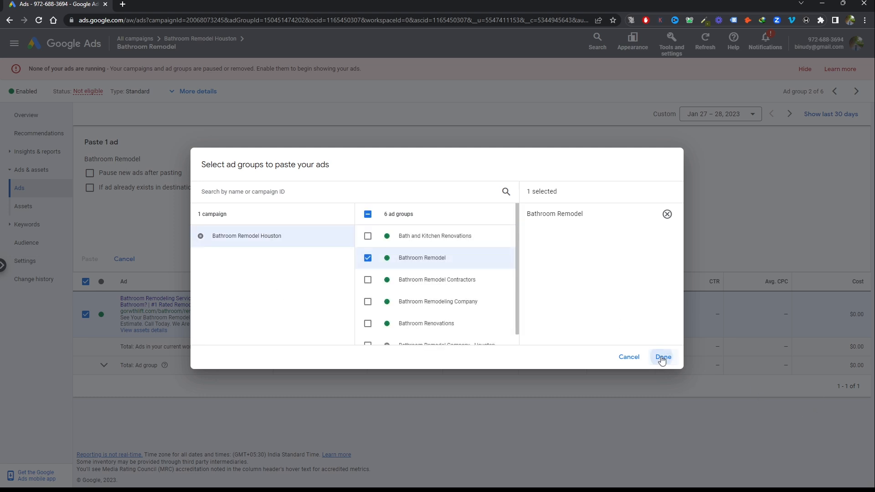
Paste the ad as a duplicate that is paused after pasting, and clear the selection of both ads
click(89, 188)
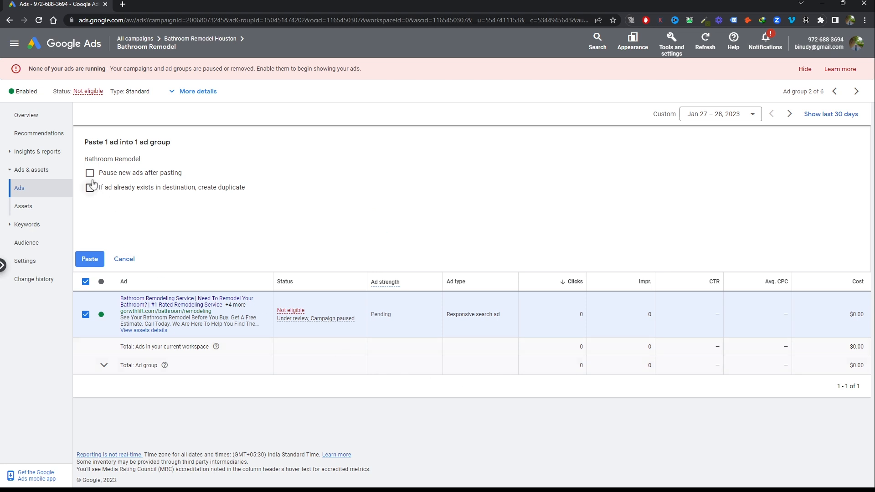
click(89, 173)
click(90, 258)
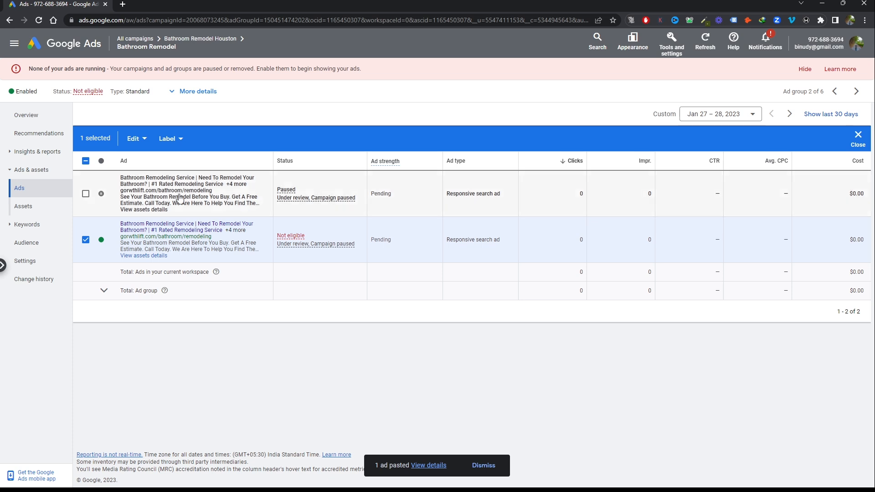
click(85, 195)
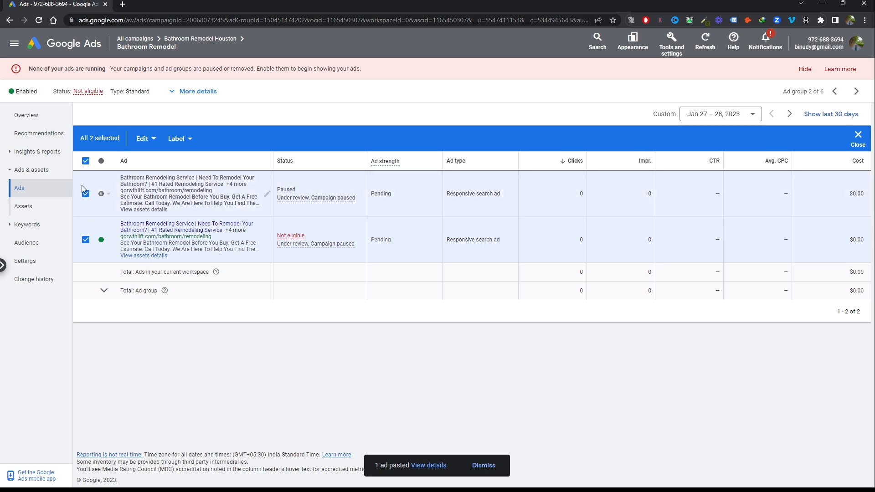
click(85, 194)
click(85, 240)
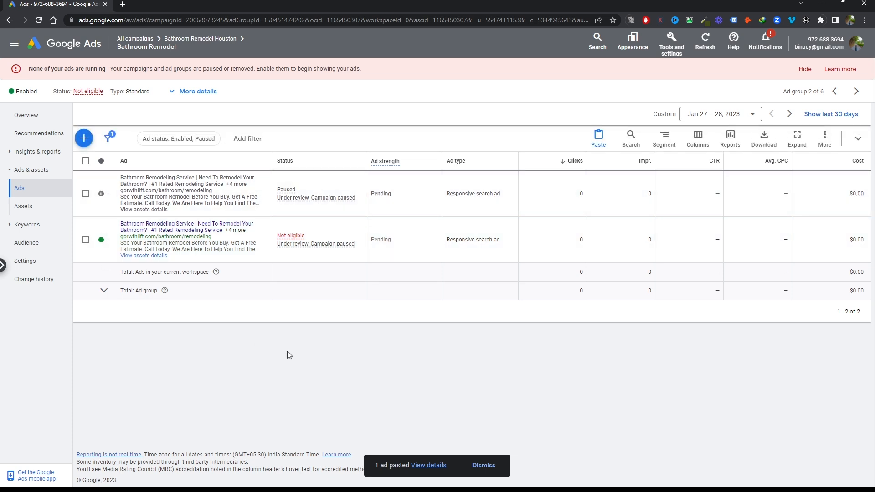
Open the paused duplicate ad for editing, review its headlines, descriptions and asset sections, and save it
click(170, 184)
click(266, 194)
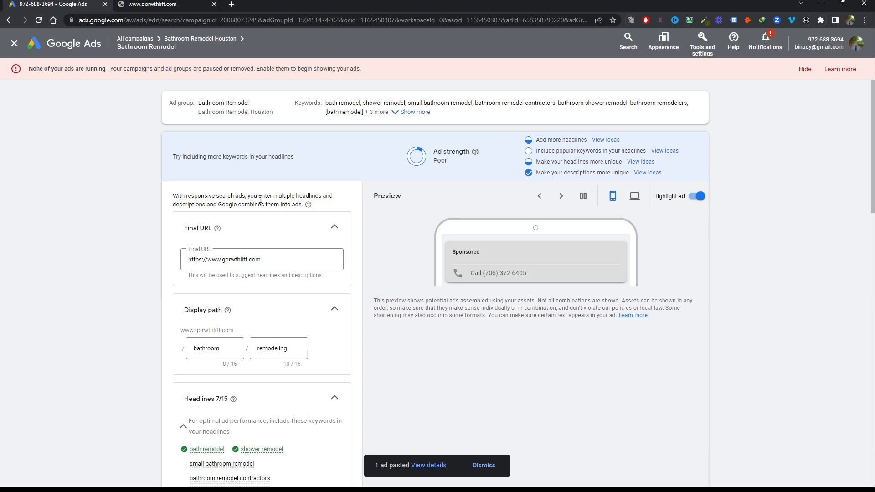
scroll(261, 199, down, 5)
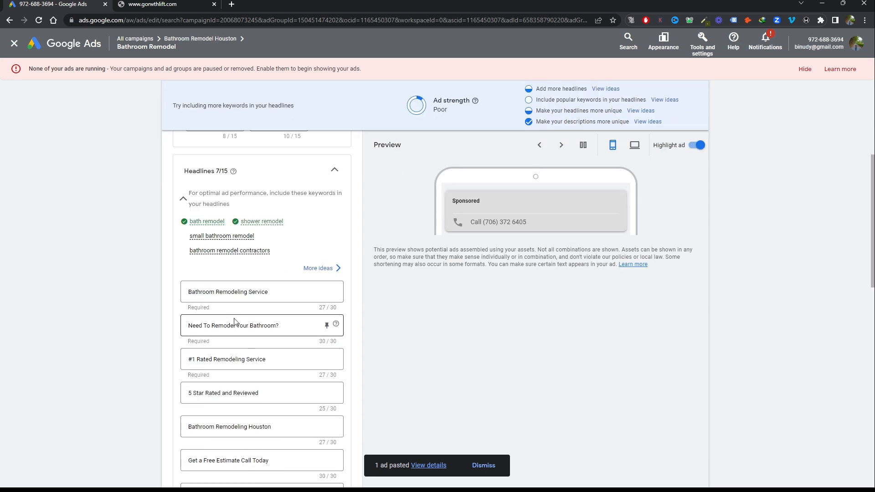
scroll(235, 324, down, 1)
scroll(267, 245, down, 12)
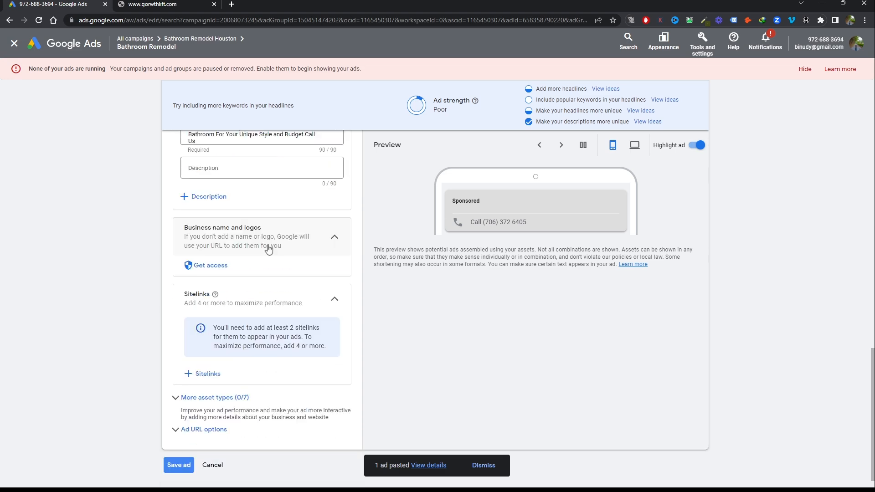
scroll(268, 246, up, 2)
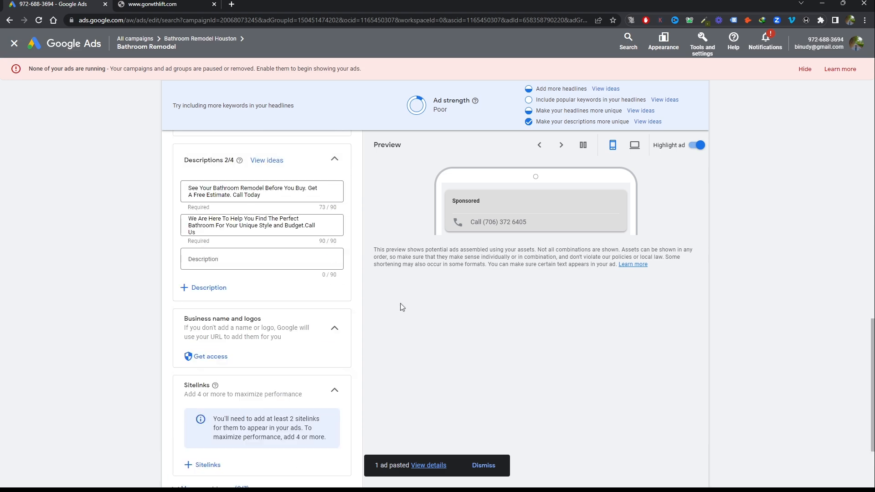
scroll(401, 305, down, 3)
scroll(401, 310, up, 6)
scroll(400, 309, down, 6)
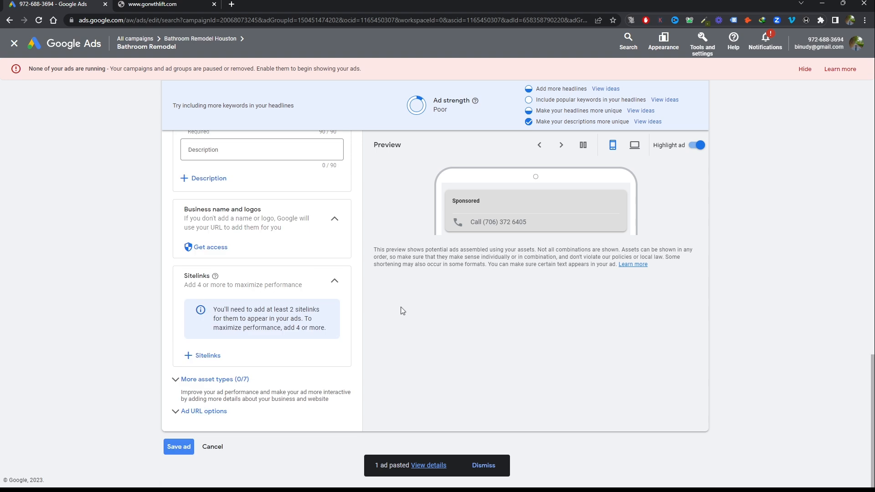
click(178, 448)
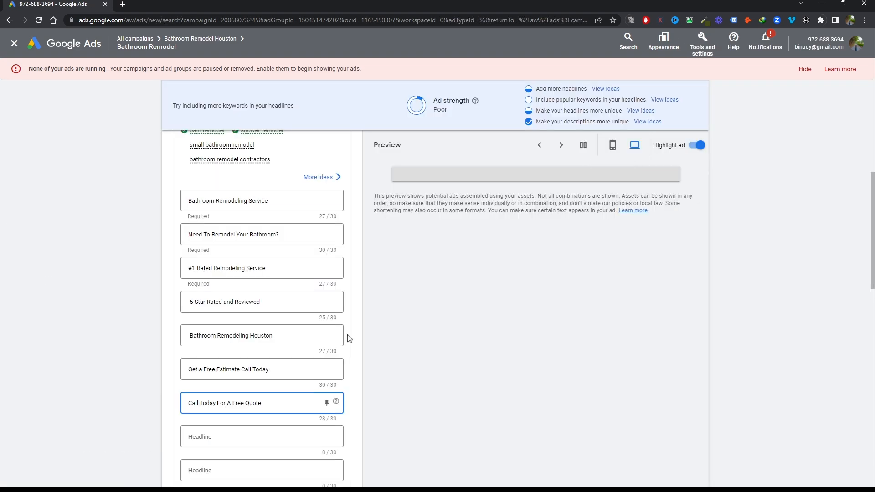
Check the remaining headlines, descriptions and sitelink section of the new responsive search ad and save it
scroll(349, 338, down, 6)
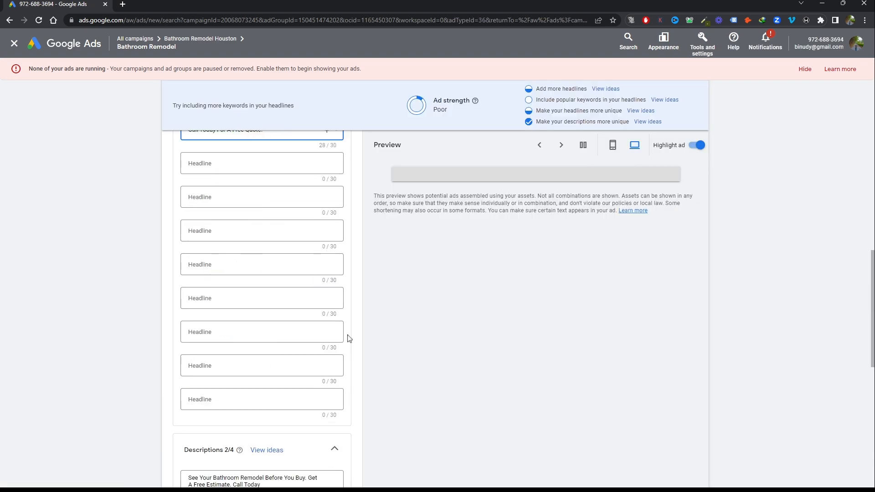
scroll(349, 338, down, 6)
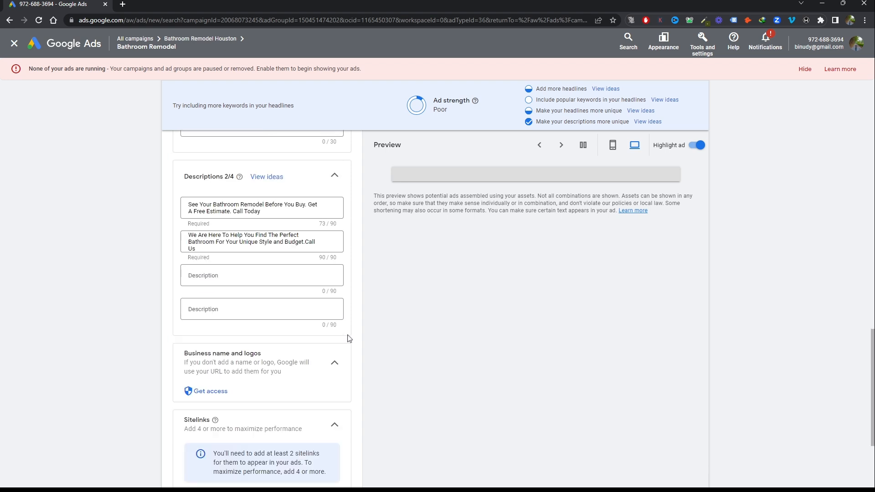
scroll(349, 339, down, 3)
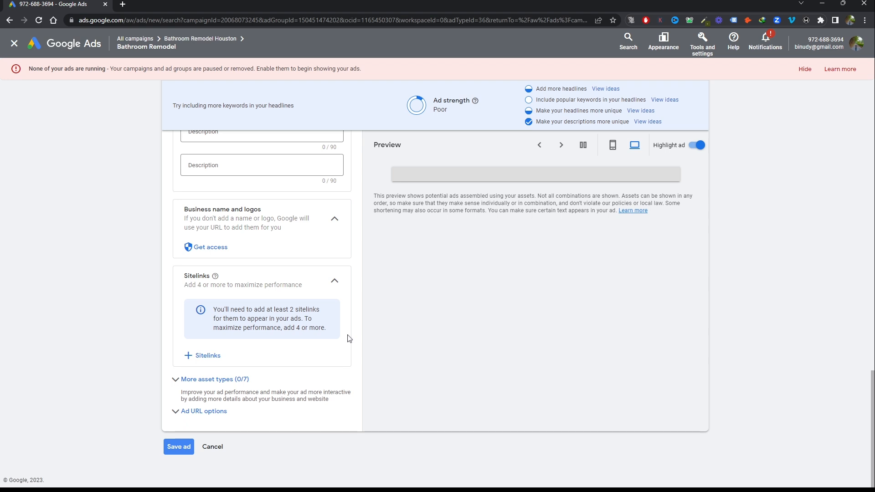
click(183, 448)
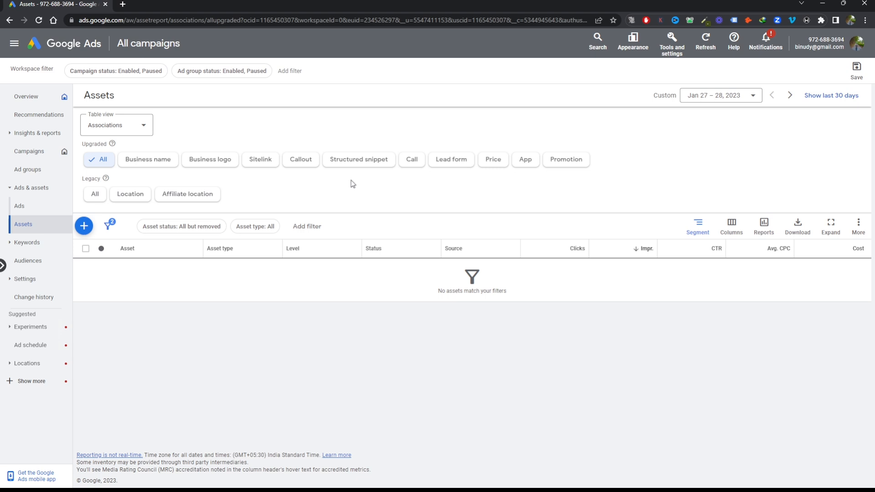
Show the account's sitelink assets and start adding new sitelinks at account level
click(265, 166)
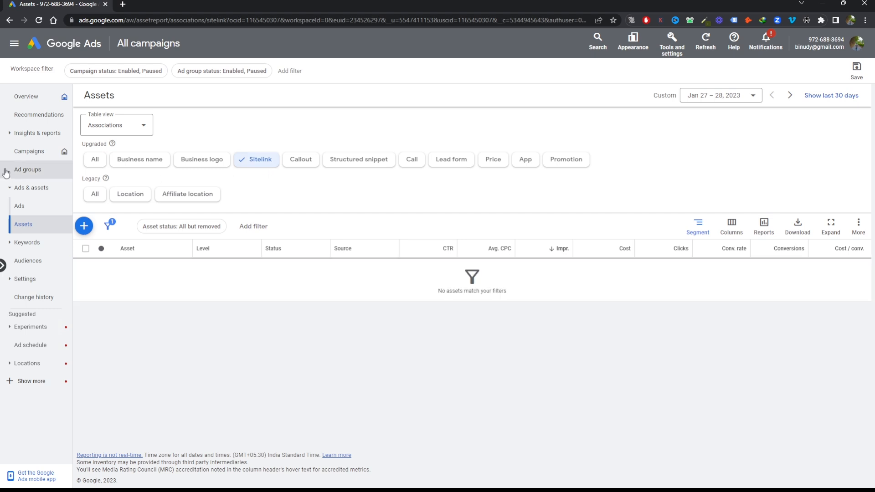
click(28, 151)
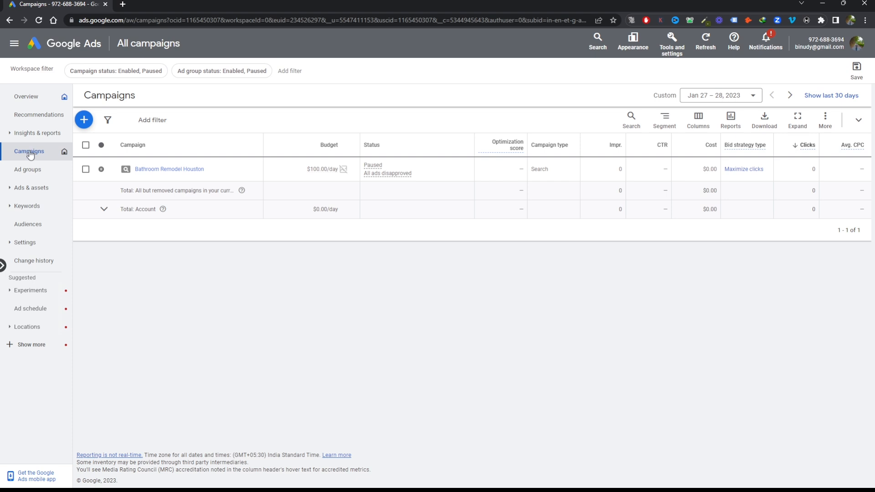
click(33, 190)
click(28, 227)
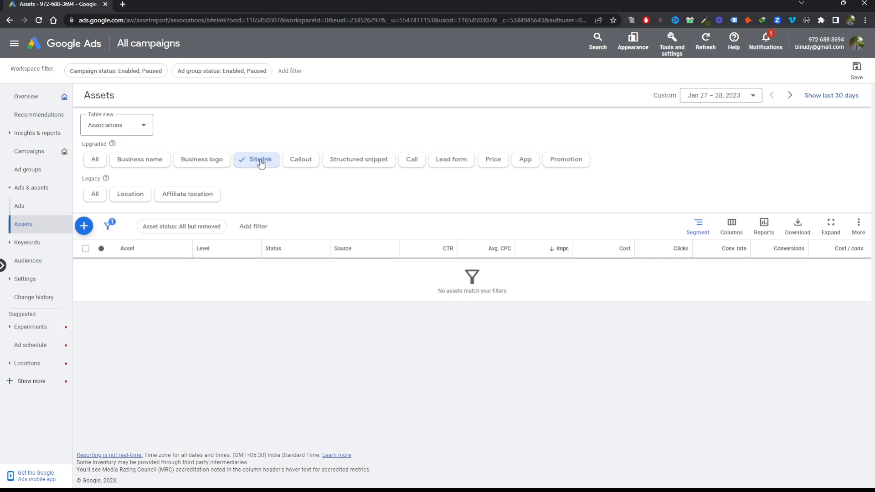
click(84, 225)
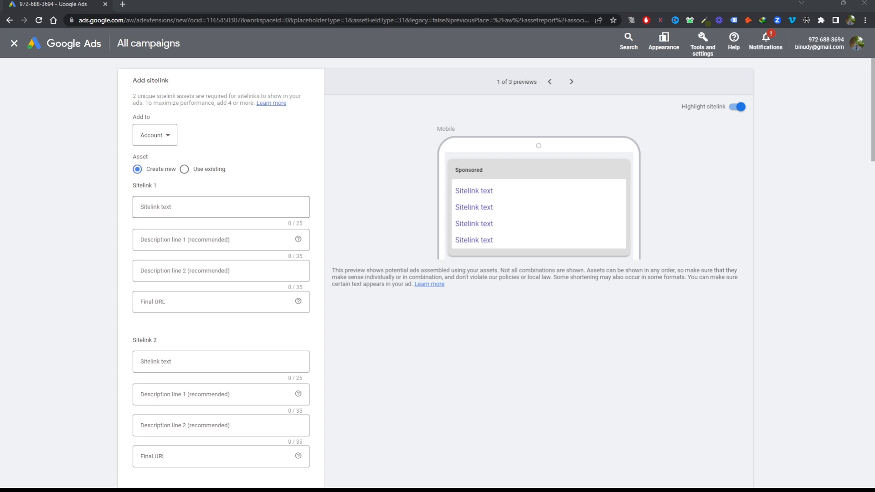
Set the first sitelink's text to "Call For A Free Estimate", leaving its description lines and final URL empty
click(236, 209)
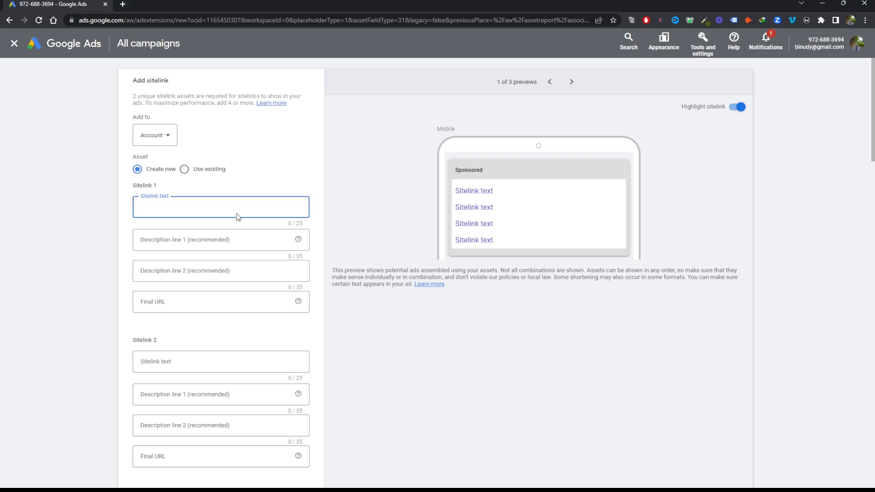
text(Call For A Free Estimate)
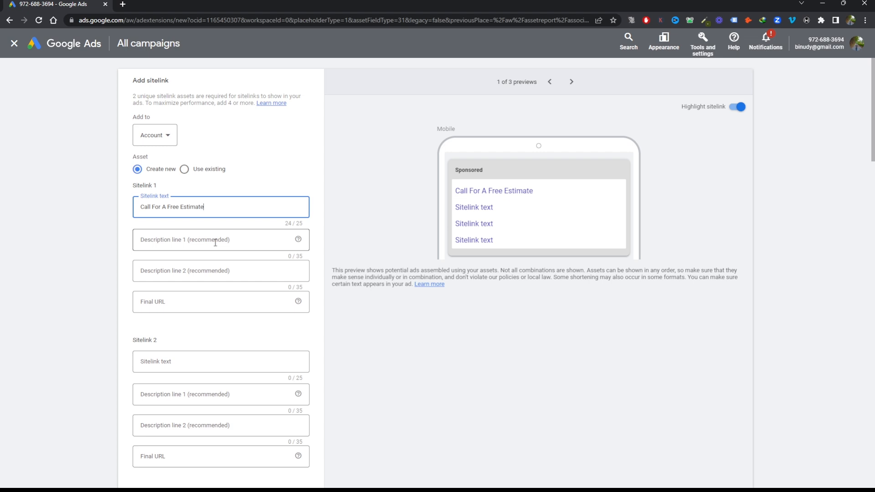
click(213, 300)
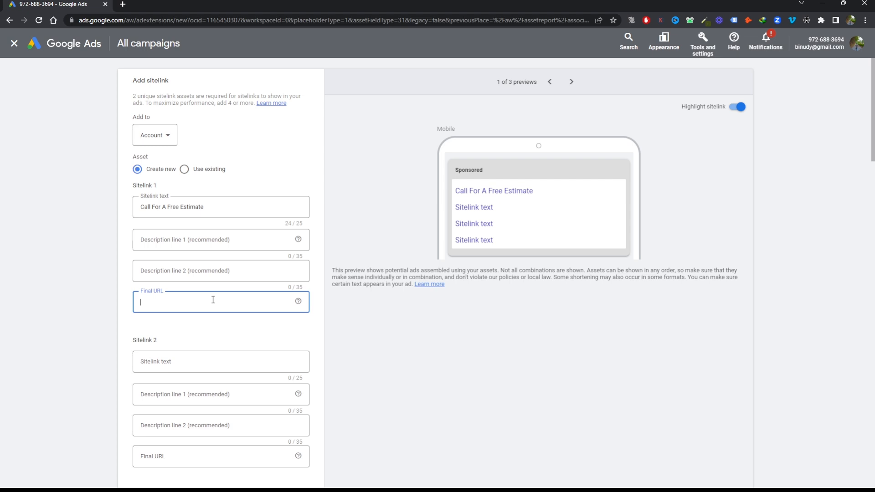
scroll(213, 300, down, 9)
scroll(213, 331, up, 9)
click(217, 458)
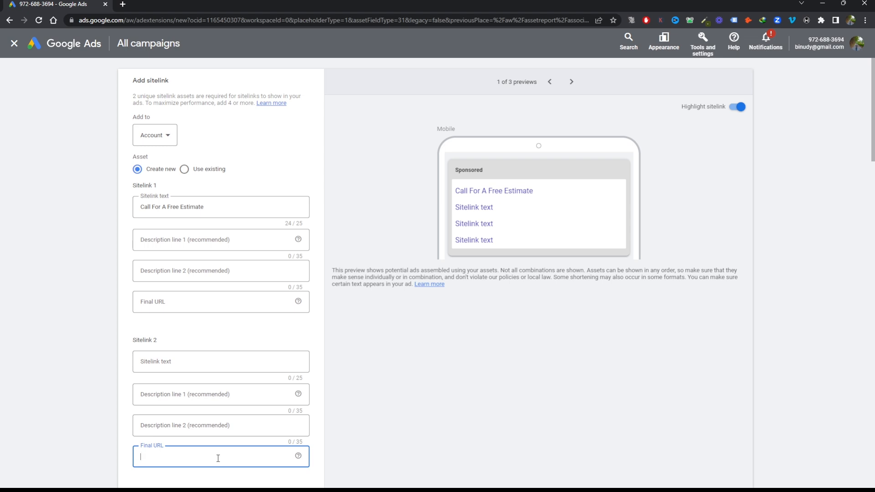
Set the second sitelink's text to "Floor Plan Change" and leave the sitelink form without saving
click(215, 361)
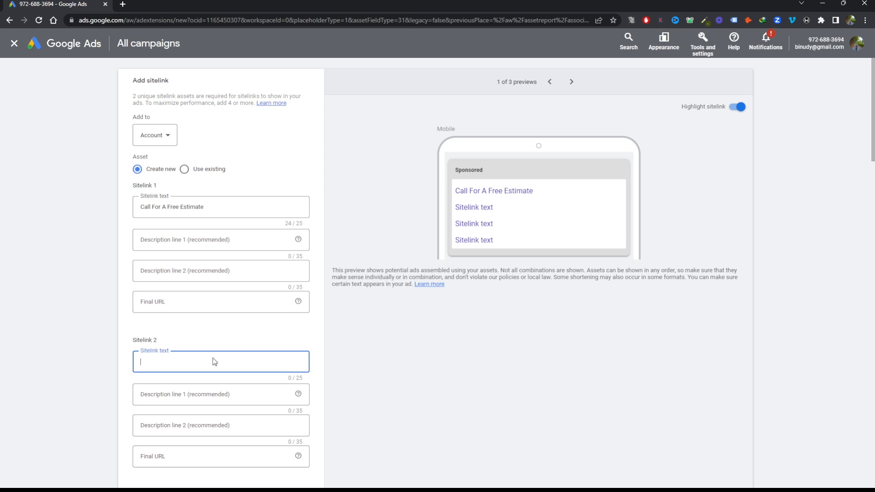
text(Floor Plan Change)
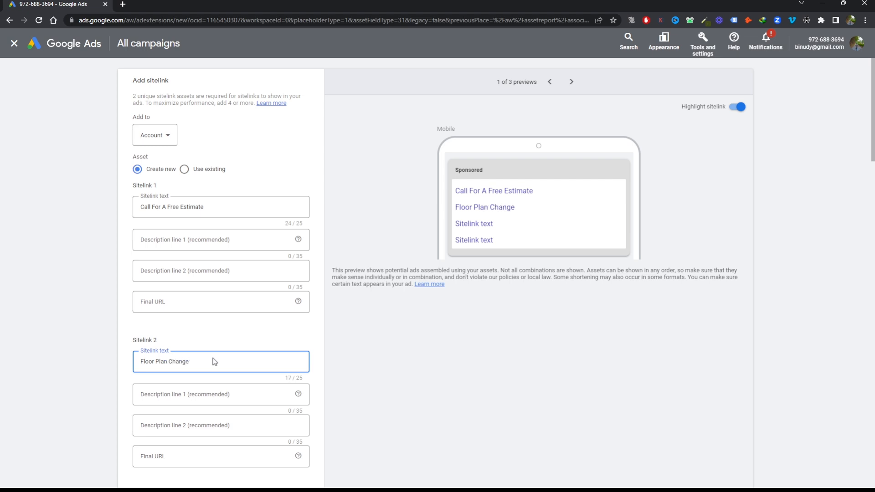
click(180, 455)
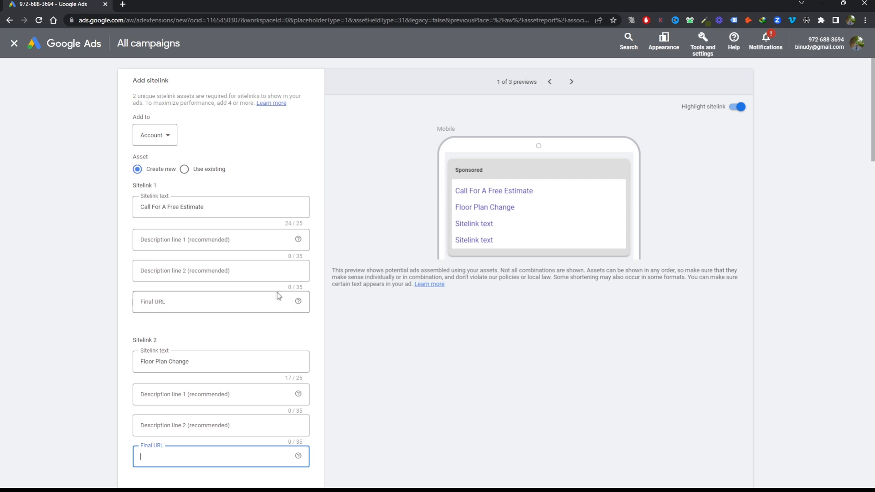
click(14, 44)
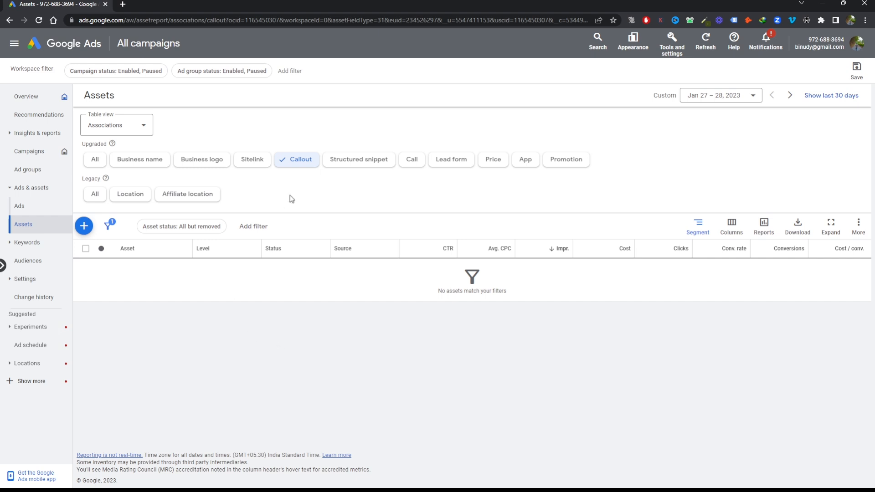
Start adding new callouts at account level and set the first callout text to "Call For A Free Quote"
click(84, 226)
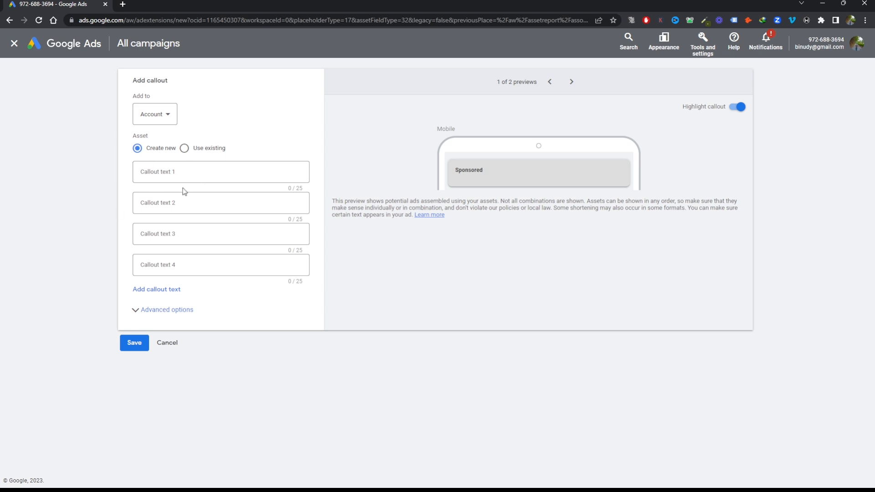
click(189, 174)
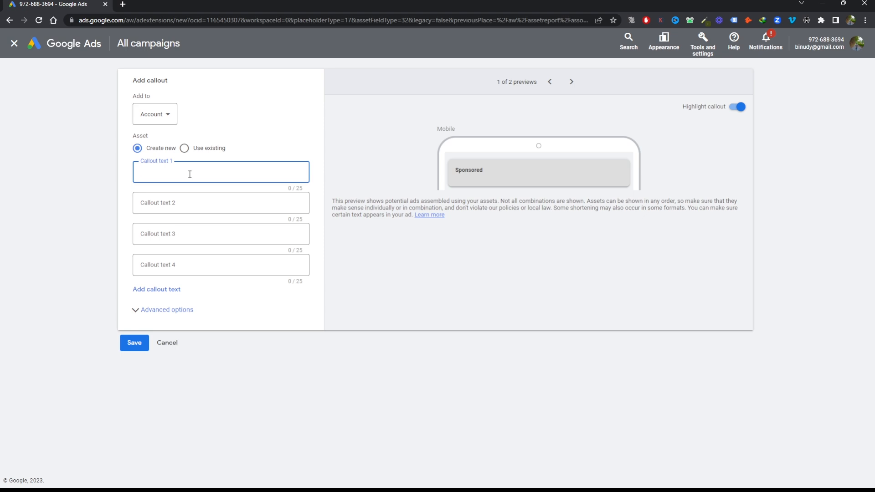
key(alt+Tab)
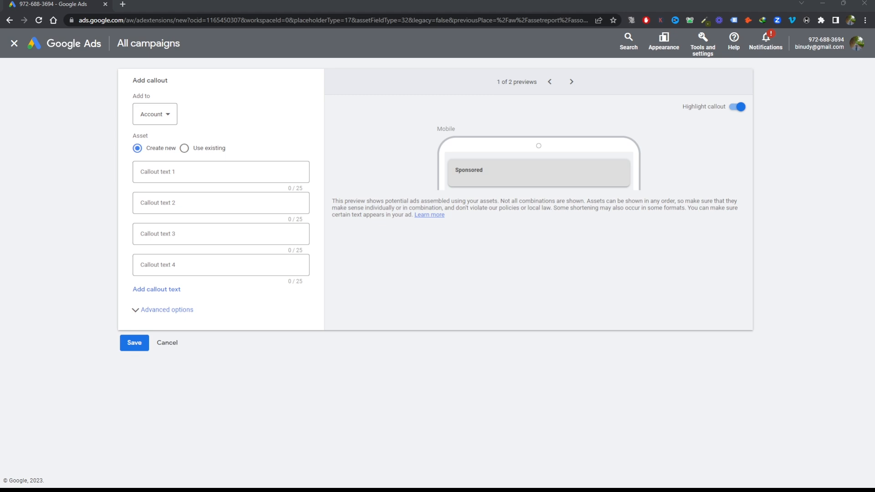
click(269, 175)
text(Call For A Free)
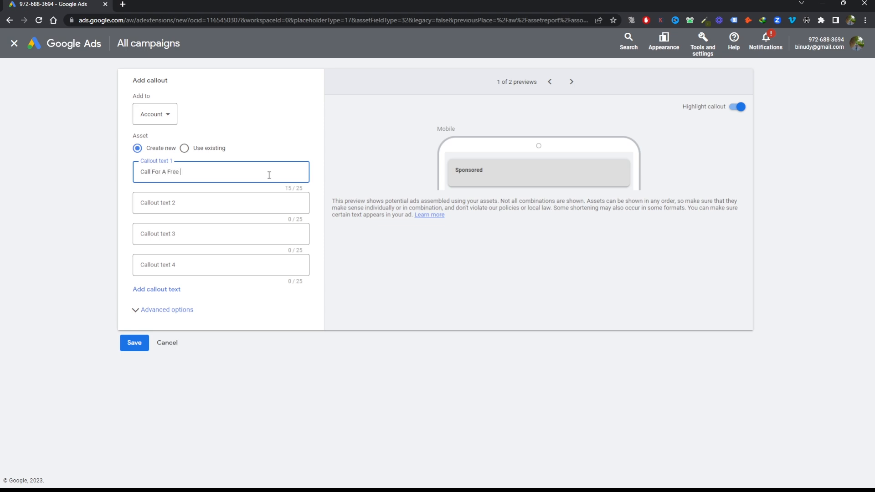
text( Quote)
Set the second callout text to "One Day Remodeling"
click(218, 202)
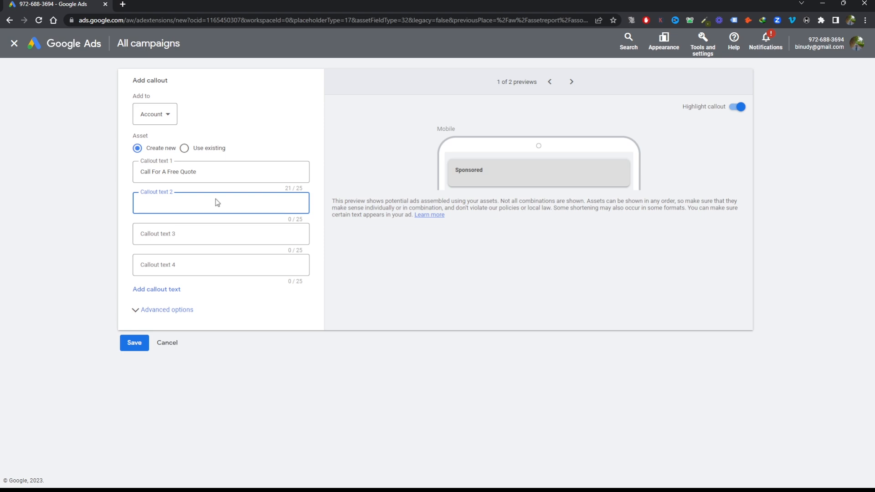
text(One Day Remodeling)
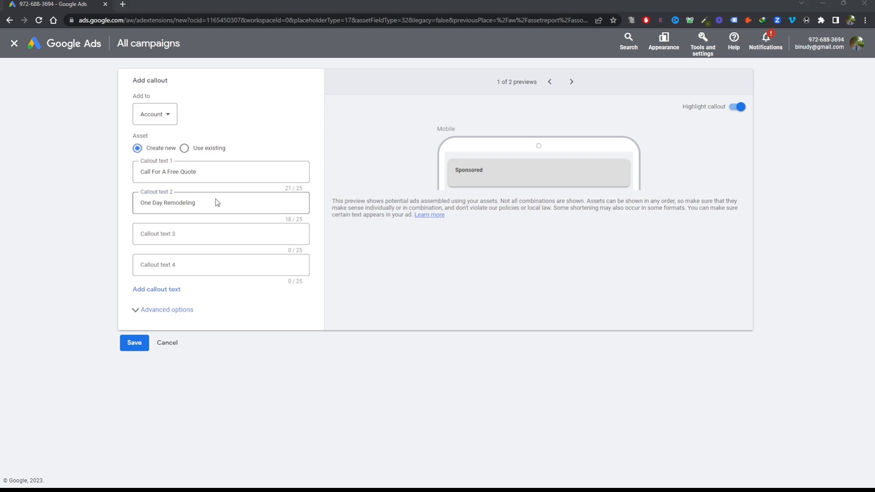
Set the third callout text to "Professional Staff" and leave the callout form without saving
click(198, 241)
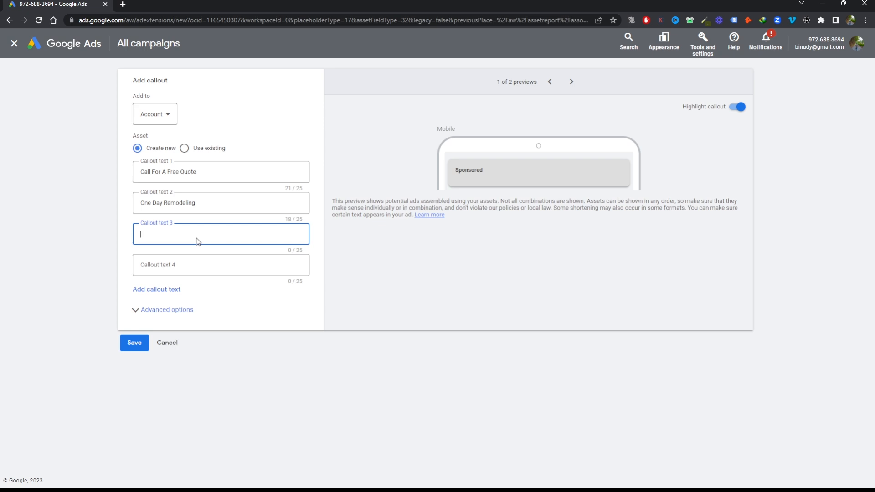
text(Professional Af)
key(BackSpace)
text(Stat)
text(ff)
click(496, 314)
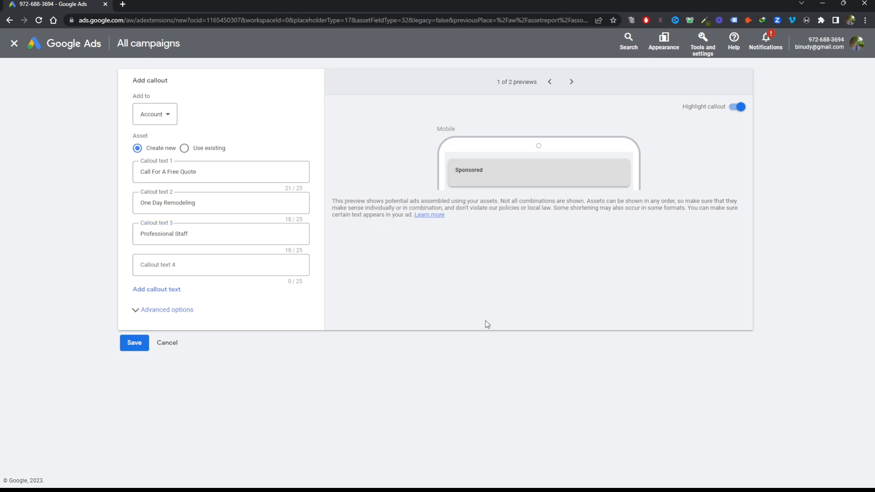
click(13, 43)
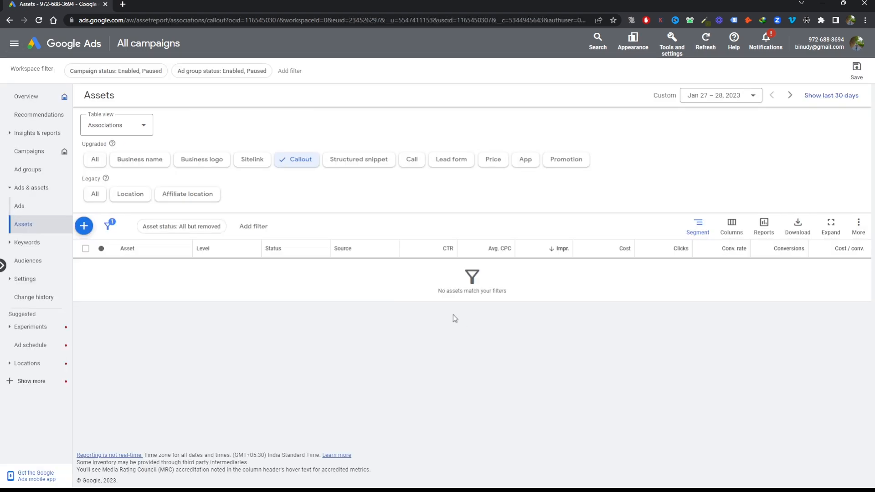
Start a new account-level structured snippet in English with the header type Types
click(366, 160)
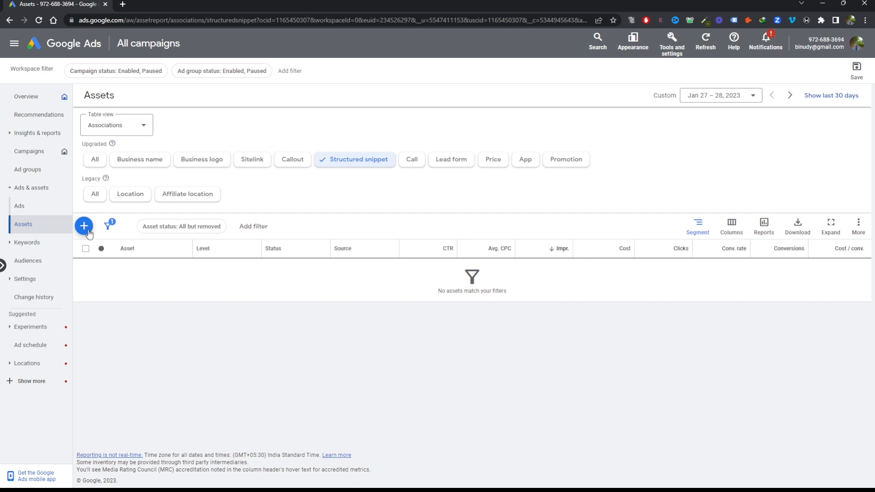
click(85, 227)
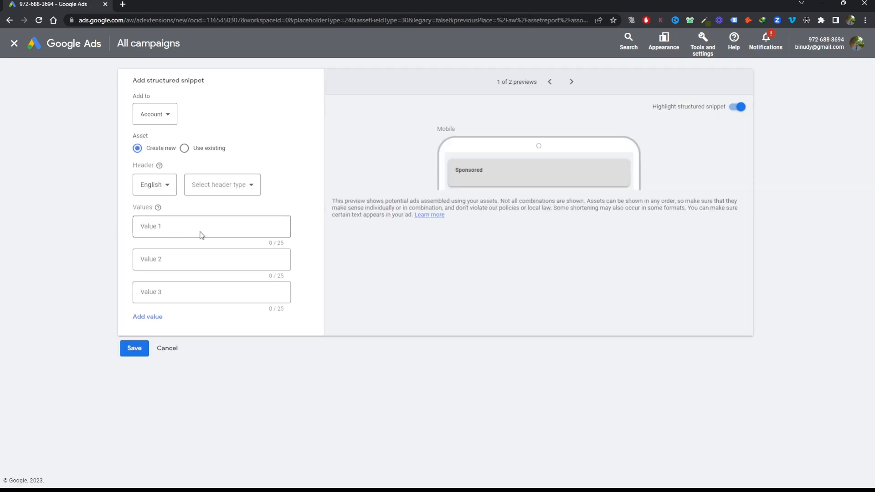
click(208, 224)
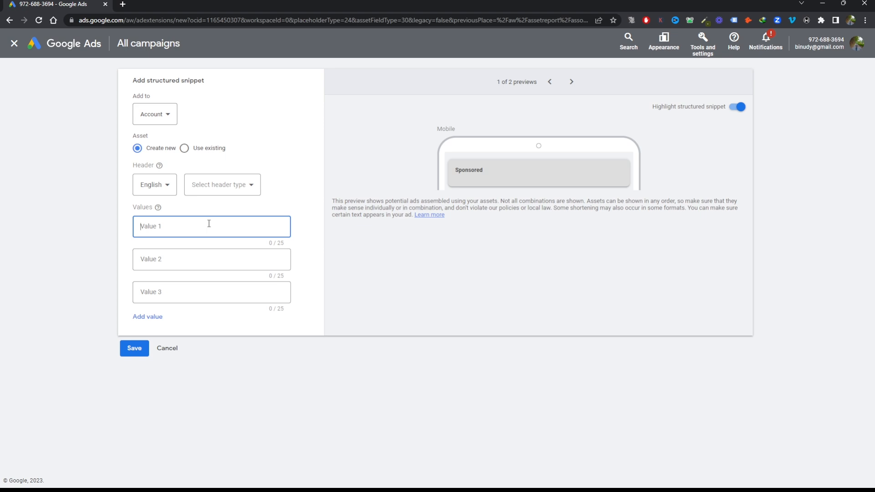
click(222, 191)
scroll(225, 219, down, 3)
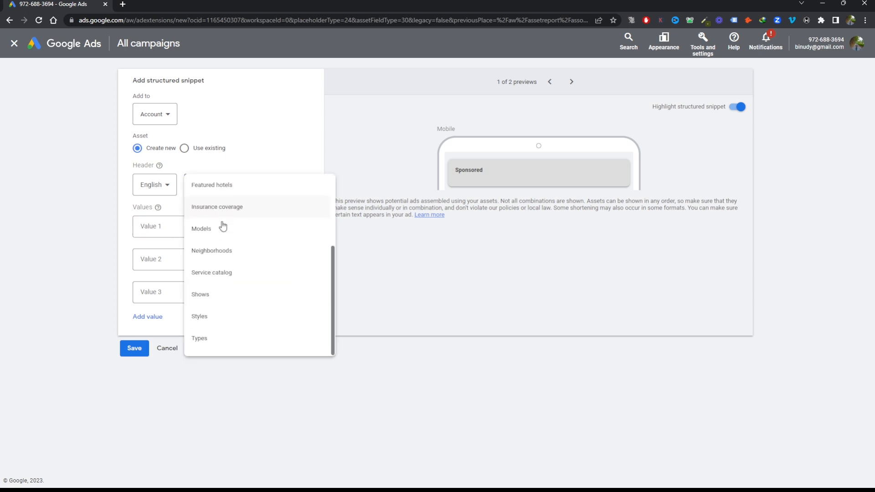
scroll(256, 262, up, 3)
scroll(256, 261, down, 3)
click(213, 340)
Set the structured snippet's first value to "Bathroom Sinks"
click(208, 227)
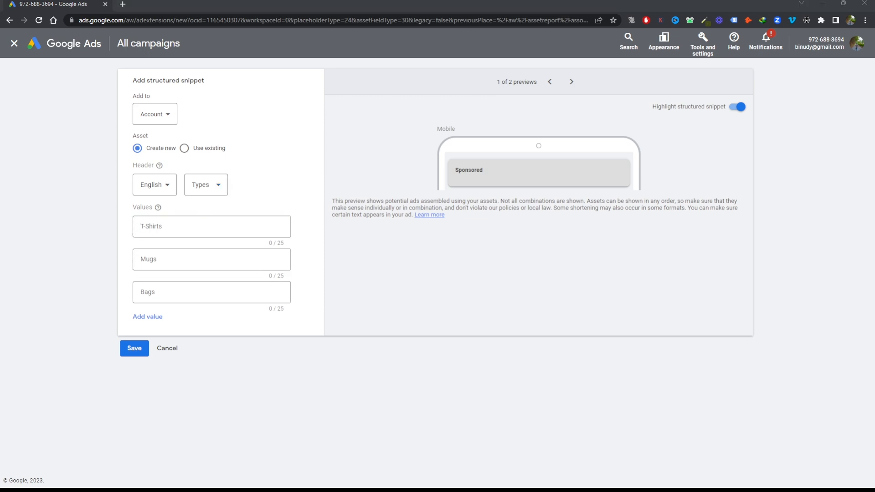
click(211, 226)
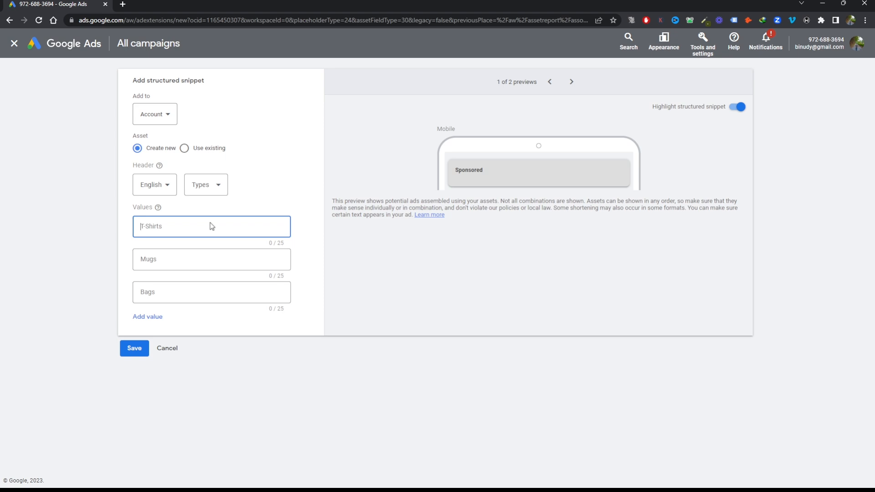
text(Bath)
text(rro)
text(oom Sink)
text(s)
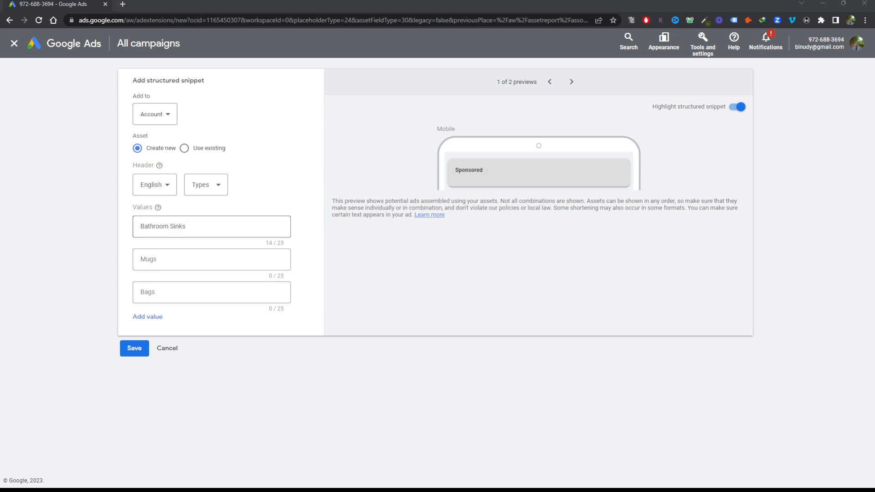
Set the structured snippet's second value to "Floor Plan Change"
click(174, 262)
text(Floor)
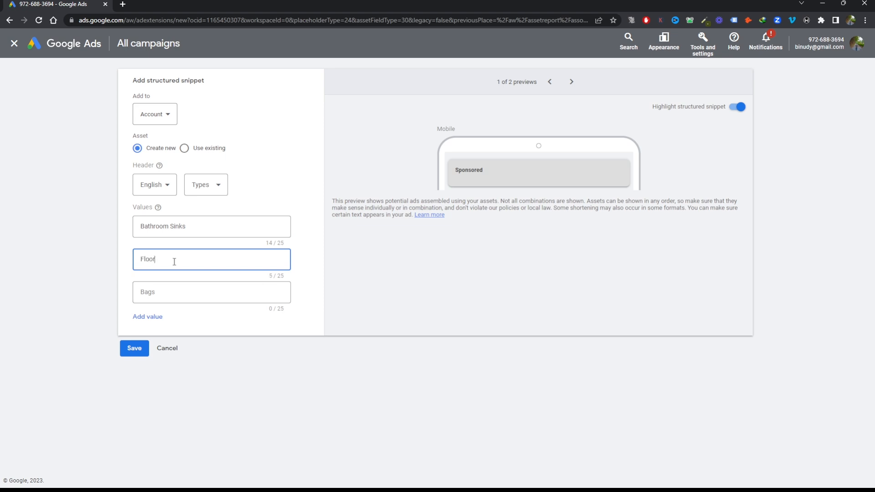
text( Plan Change)
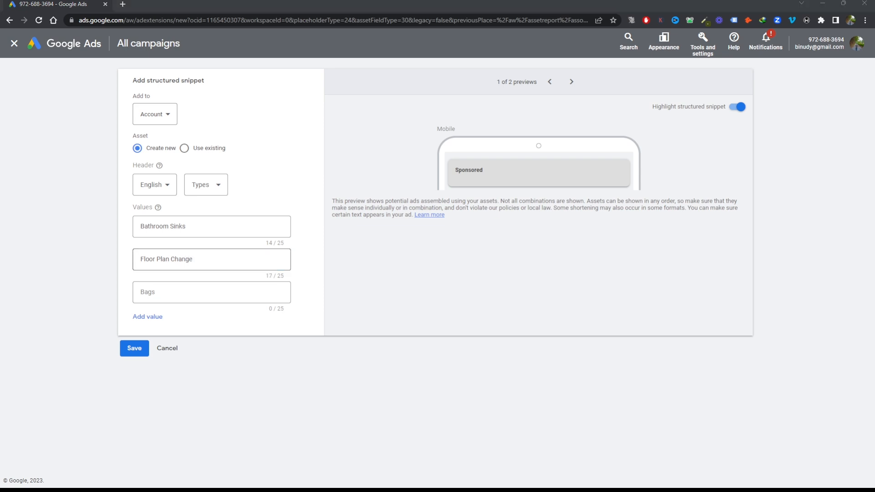
click(213, 260)
Set the structured snippet's third value to "Bathroom Addition" and leave the form without saving
click(193, 291)
text(A)
key(BackSpace)
text(Bsth)
key(BackSpace)
key(BackSpace)
key(BackSpace)
text(athr)
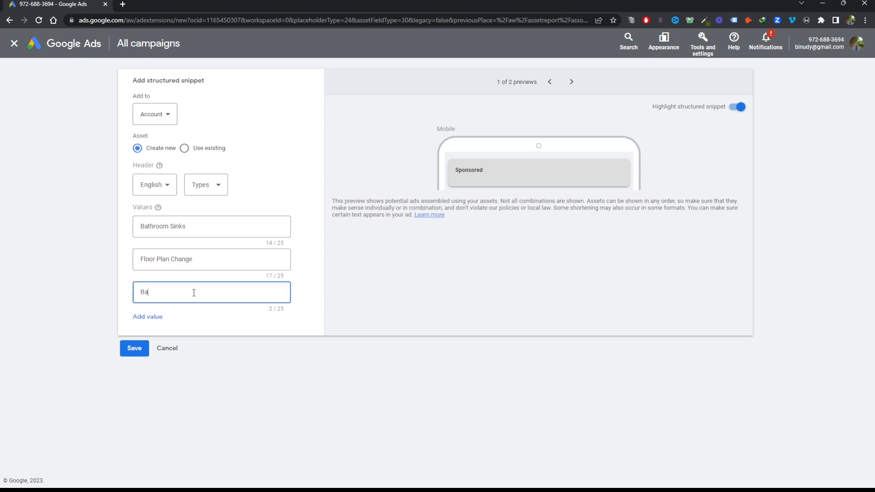
text(oom Addition)
click(567, 297)
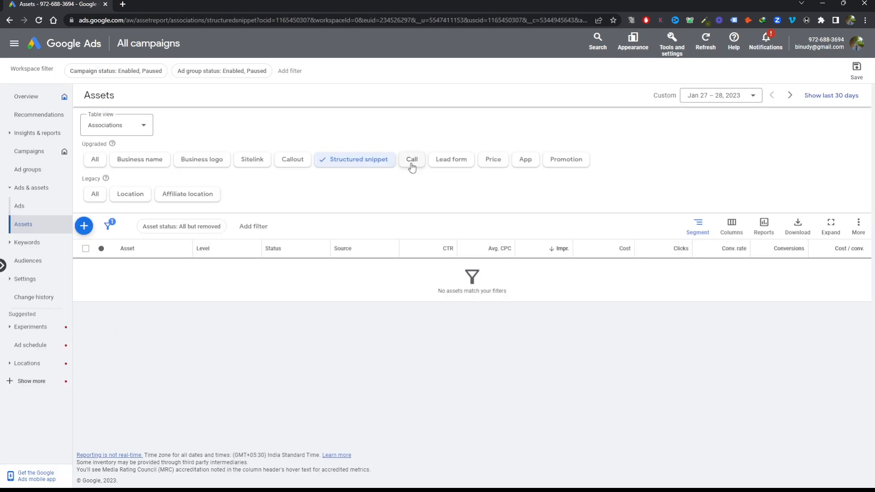
Examine the form for adding an account-level call asset and leave it without entering a phone number
click(412, 166)
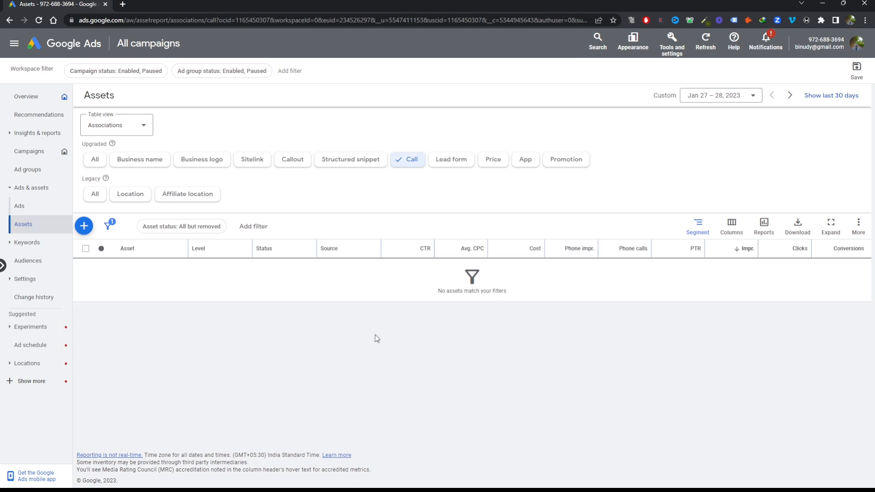
click(88, 228)
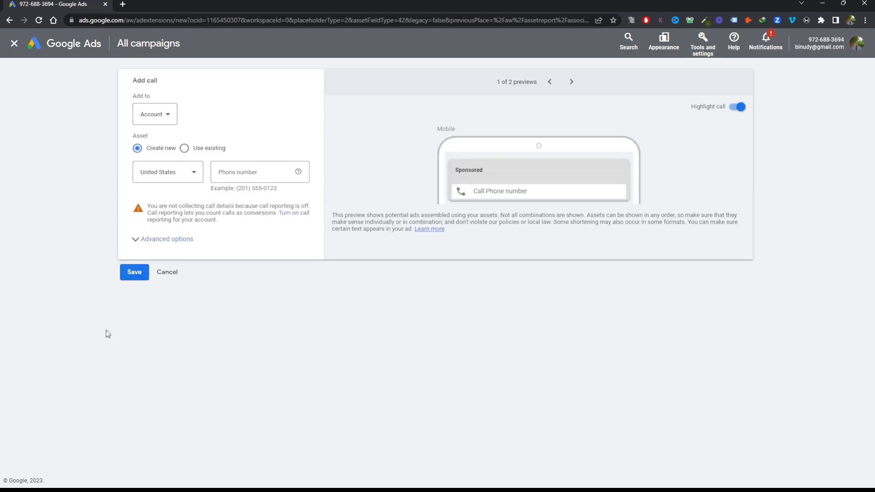
click(253, 173)
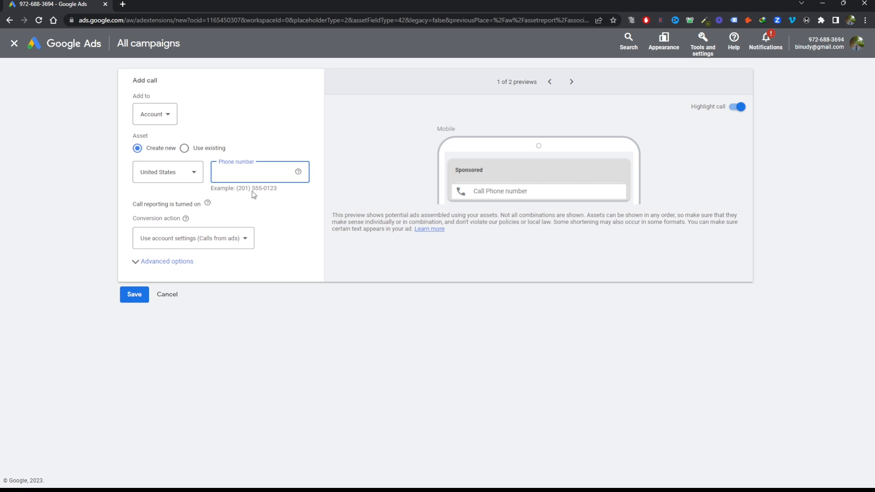
click(15, 44)
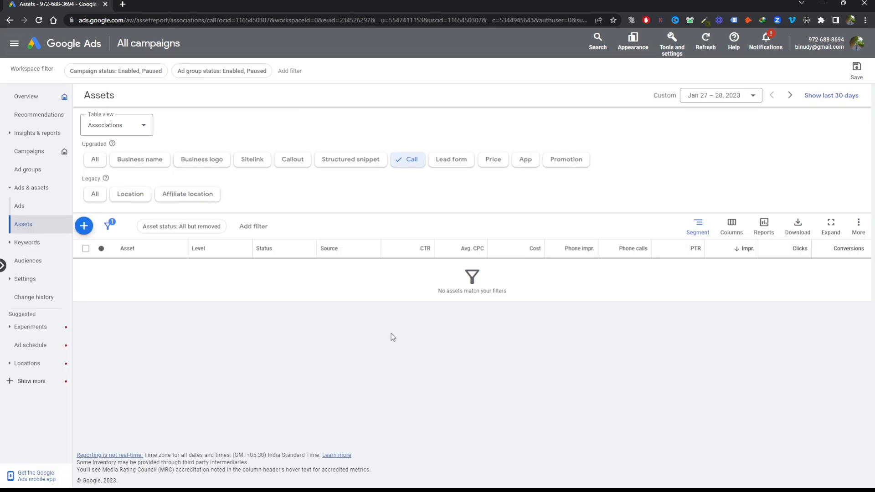
Examine the options for adding location assets through a Business Profile Manager account and cancel without linking one
click(136, 196)
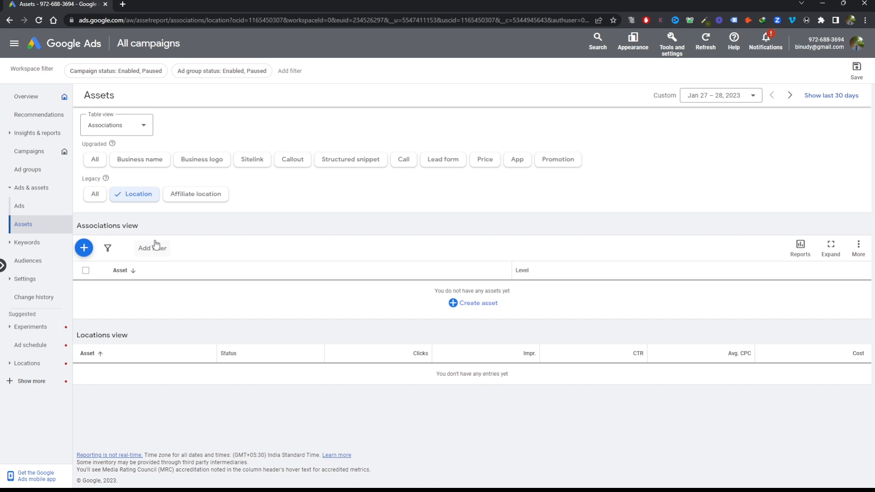
click(84, 248)
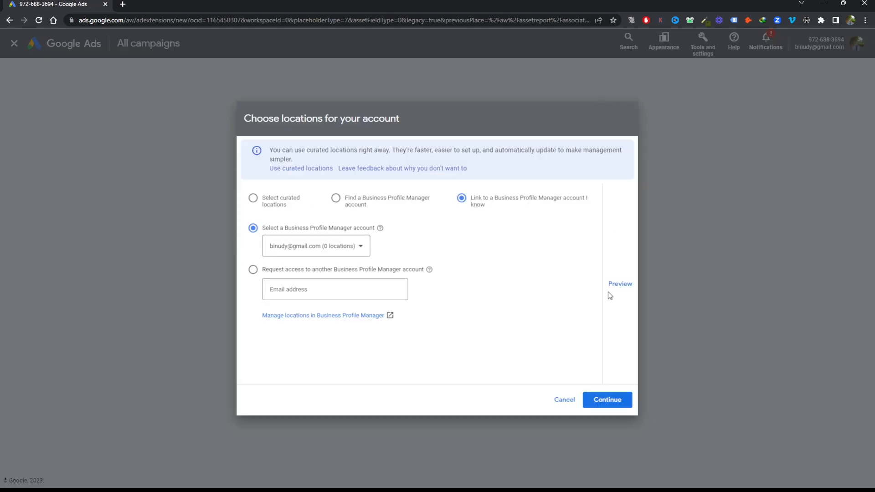
click(565, 401)
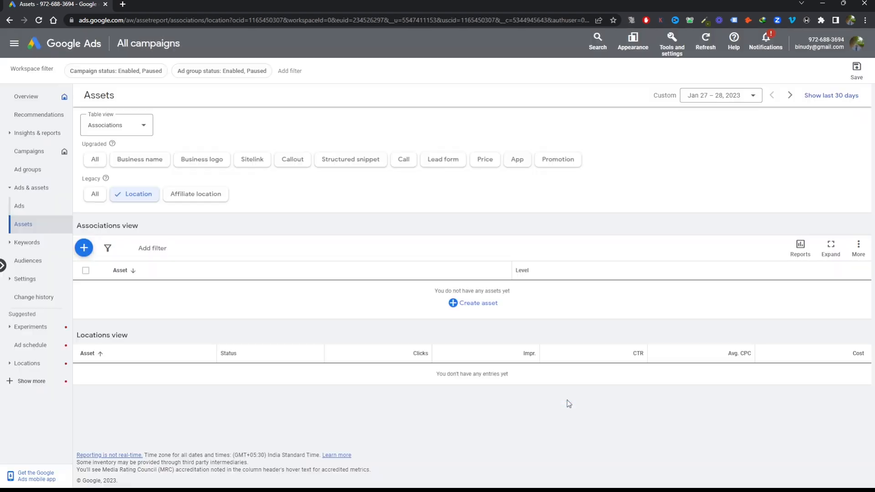
click(84, 248)
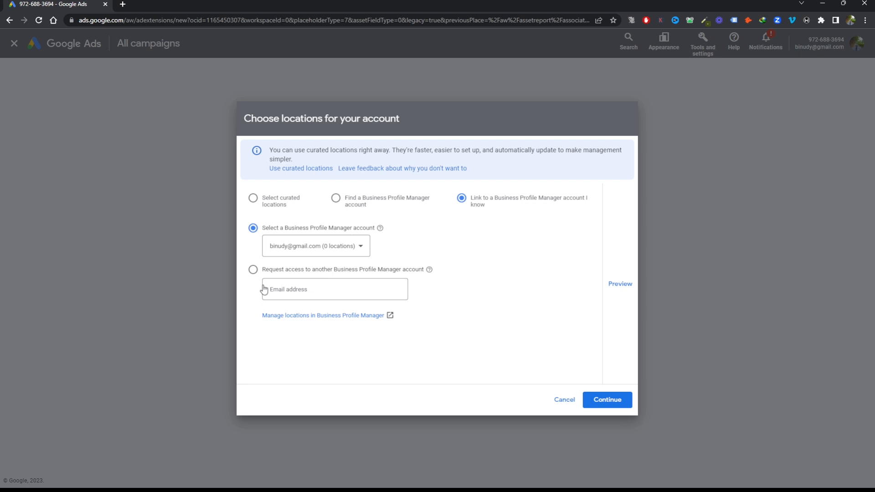
click(552, 400)
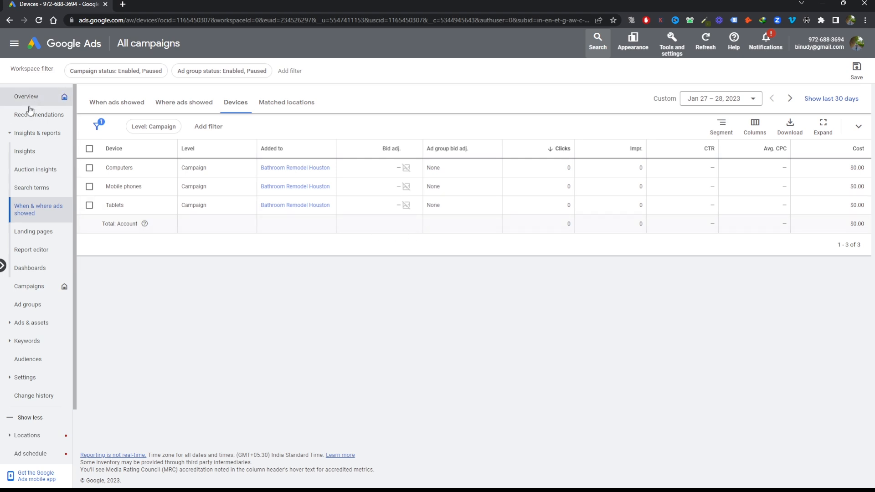
Set the Tablets bid adjustment of the Bathroom Remodel Houston campaign to a 100% decrease and save it
click(28, 133)
click(30, 134)
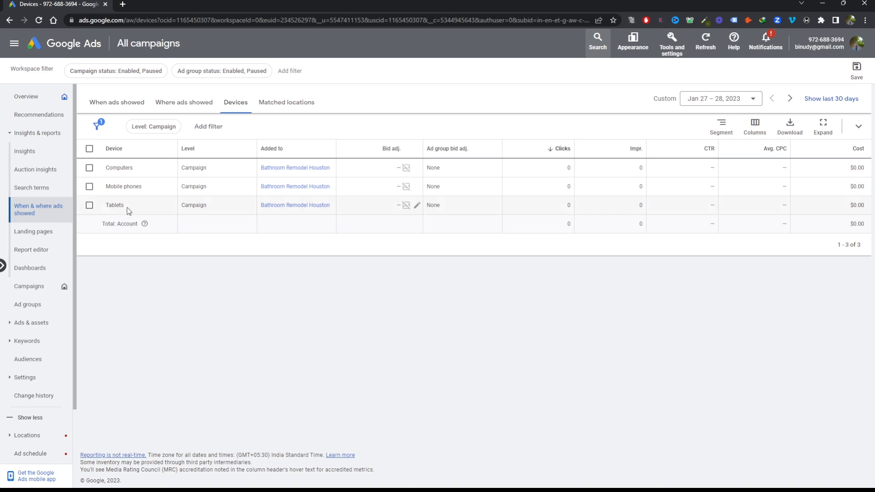
click(418, 206)
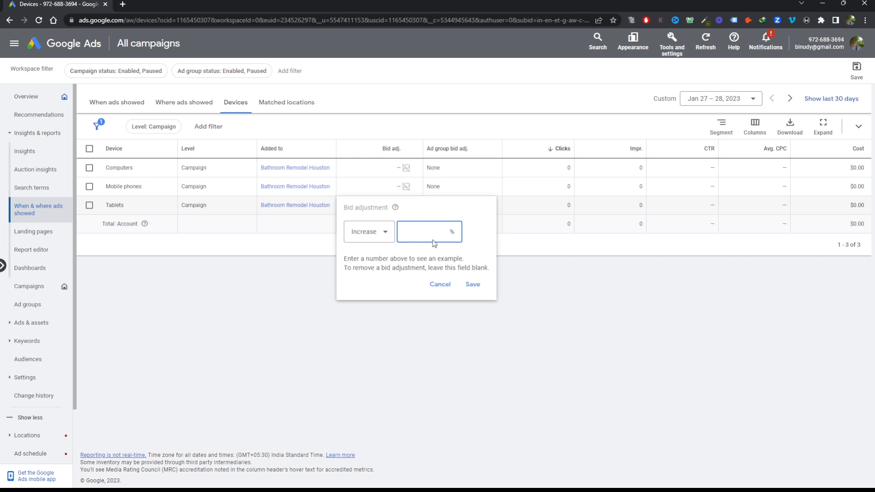
text(100)
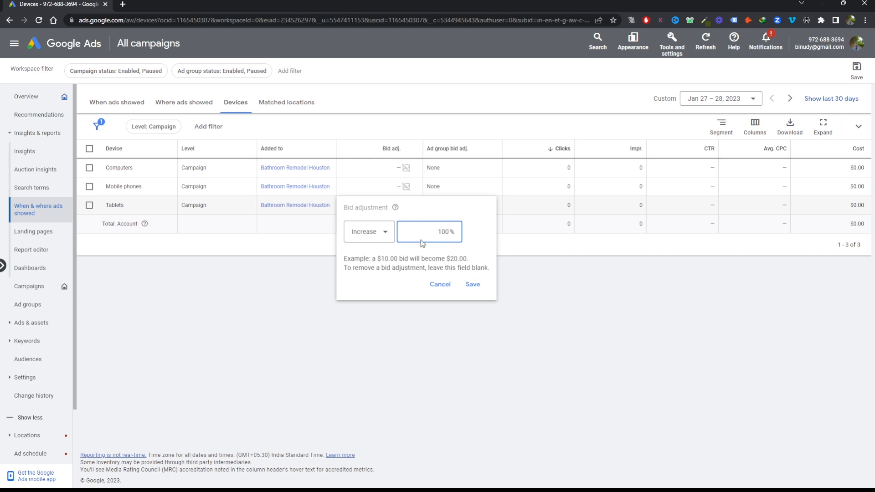
click(369, 235)
click(363, 257)
click(434, 234)
click(471, 284)
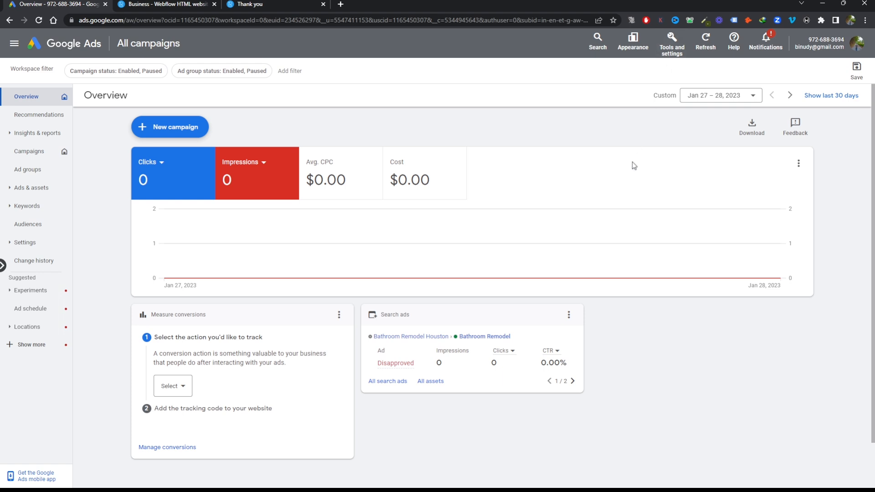
Open the account's conversion actions summary
click(677, 47)
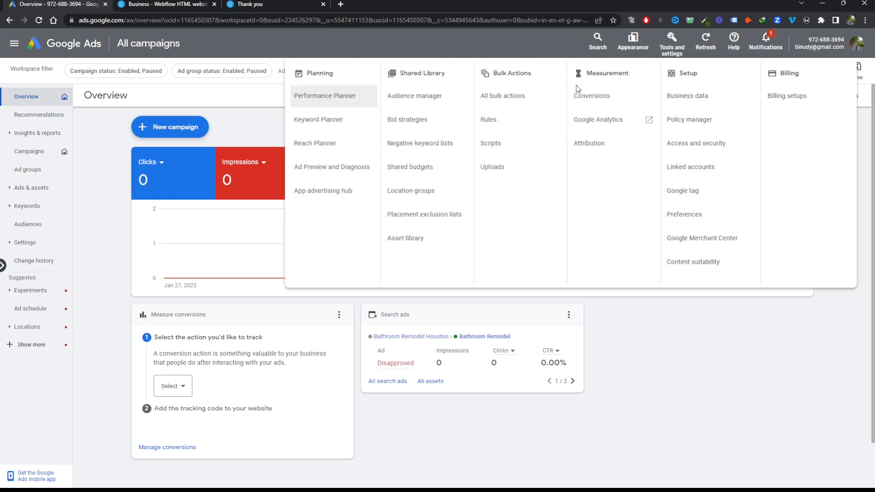
click(598, 96)
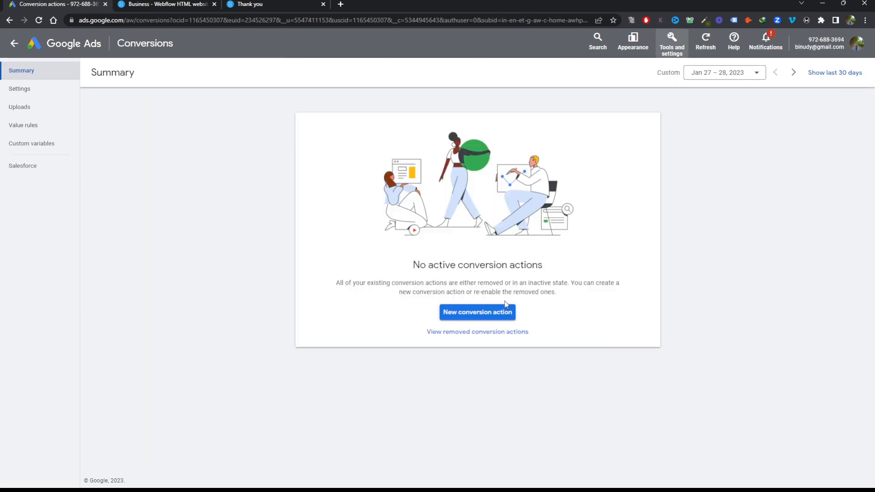
click(481, 315)
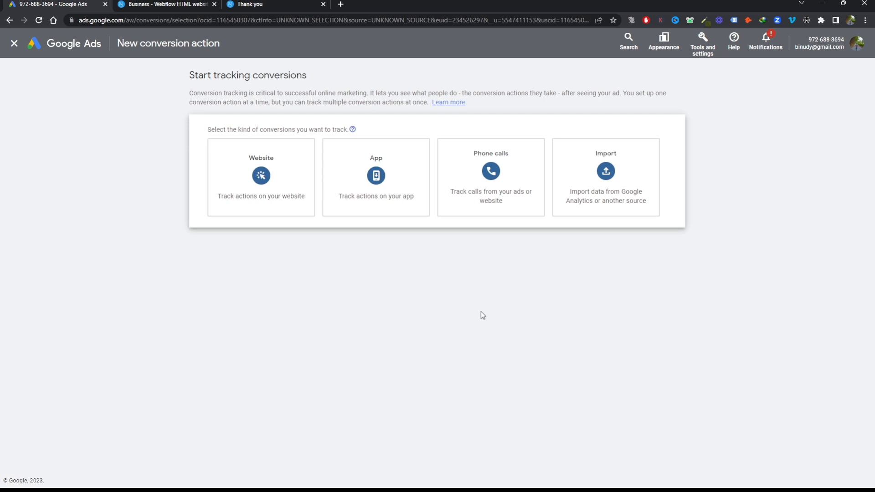
click(495, 181)
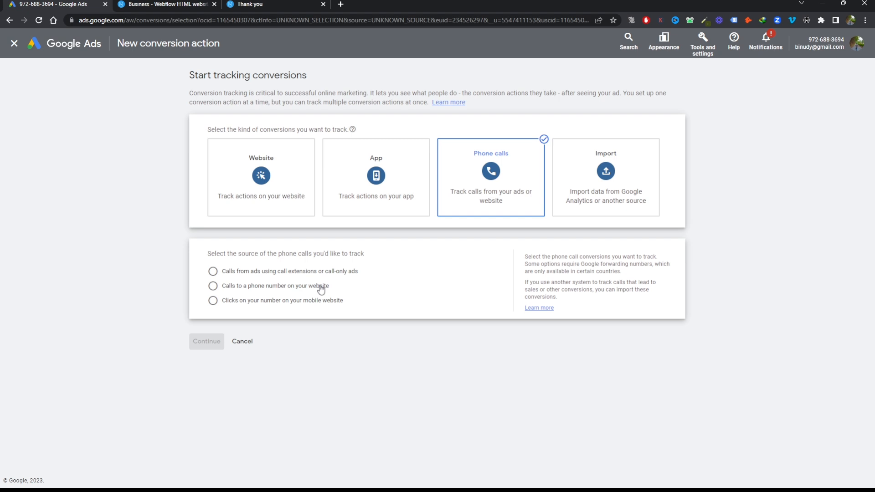
click(274, 174)
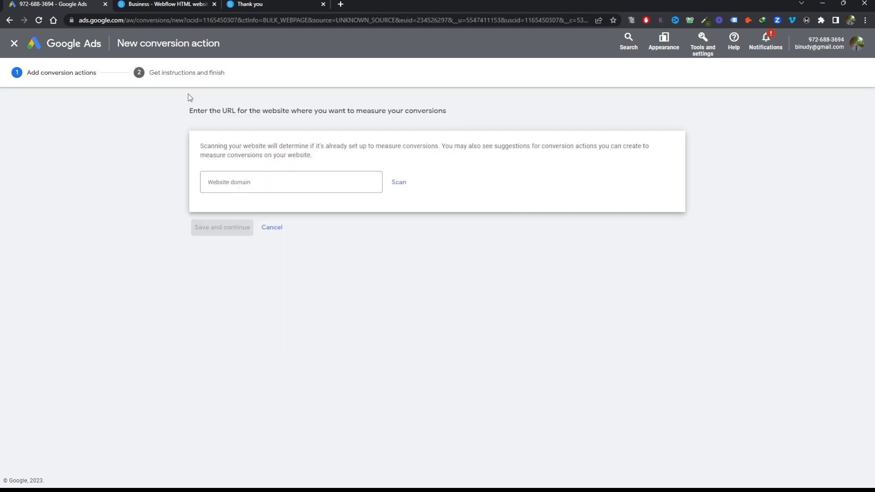
click(270, 228)
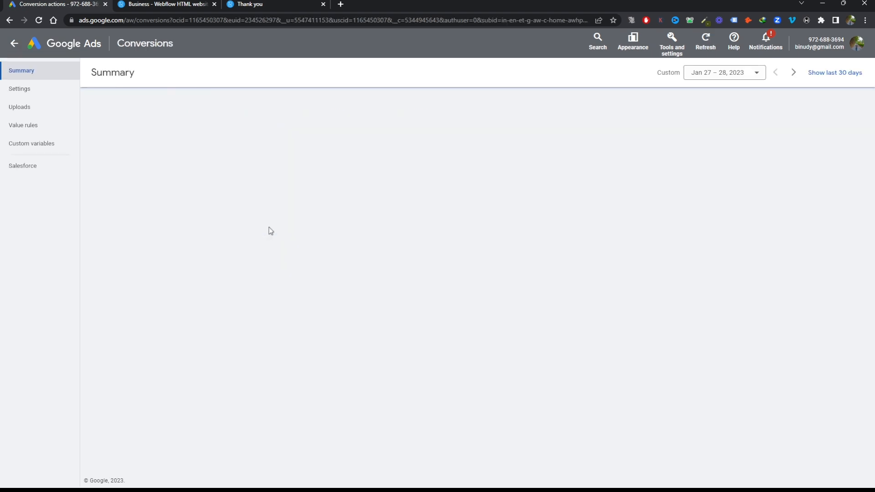
Start a new phone-call conversion action that tracks calls to a phone number on the website
click(478, 313)
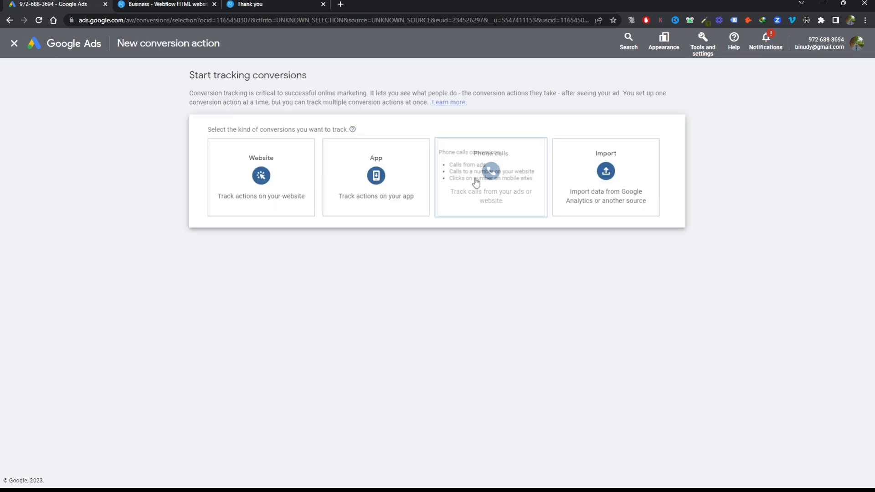
click(517, 178)
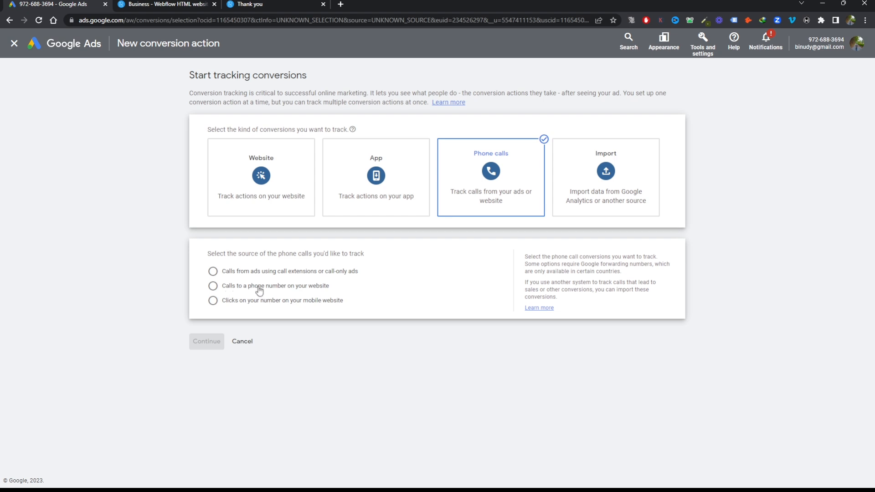
click(311, 288)
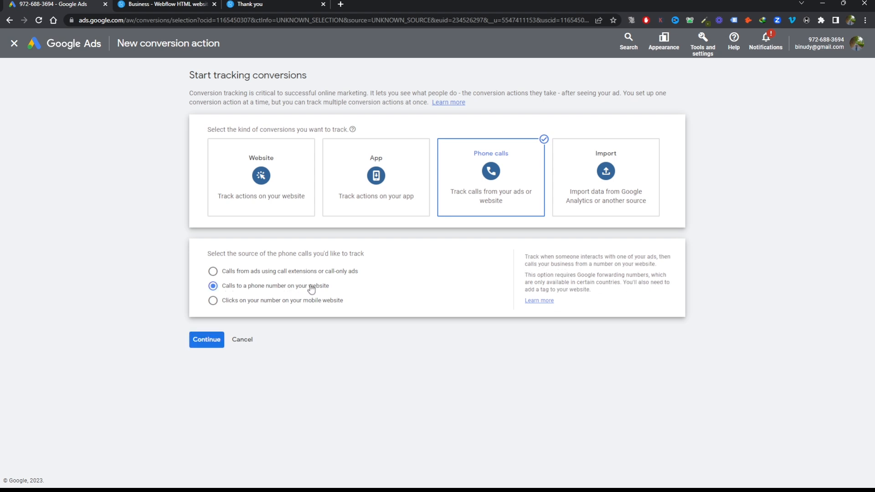
click(201, 343)
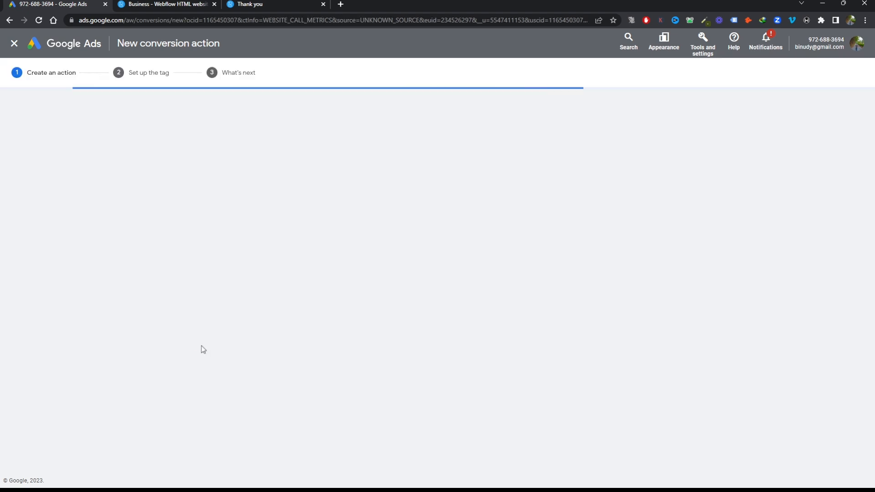
Name the conversion action "Phone call Conversion Landing page" and choose not to use a value for it
click(373, 182)
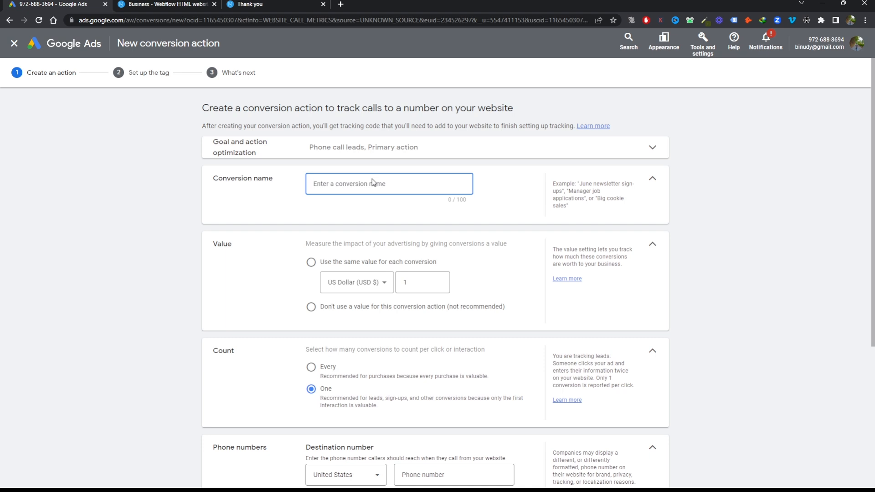
text(Pl)
text(ho)
text(ne call )
text(Convers)
text(io)
text(n Landing p)
text(age)
click(342, 311)
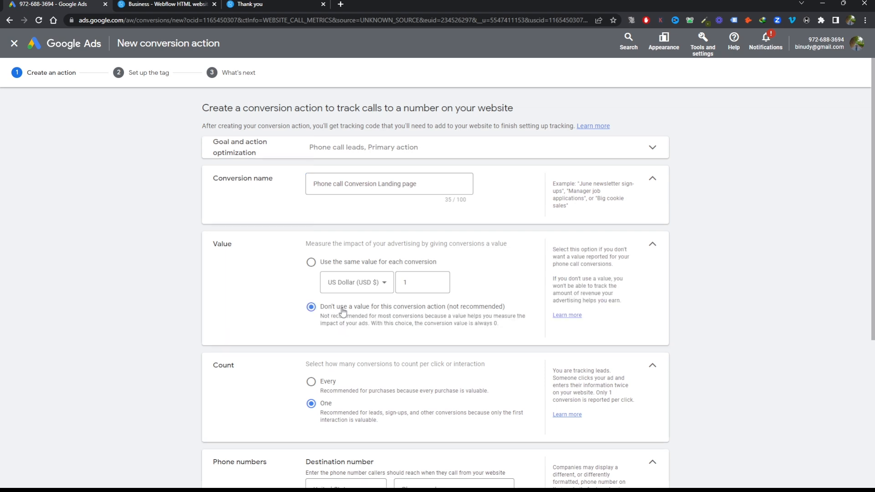
Enter the business phone number as the United States destination number and copy it into the display number
scroll(343, 312, down, 3)
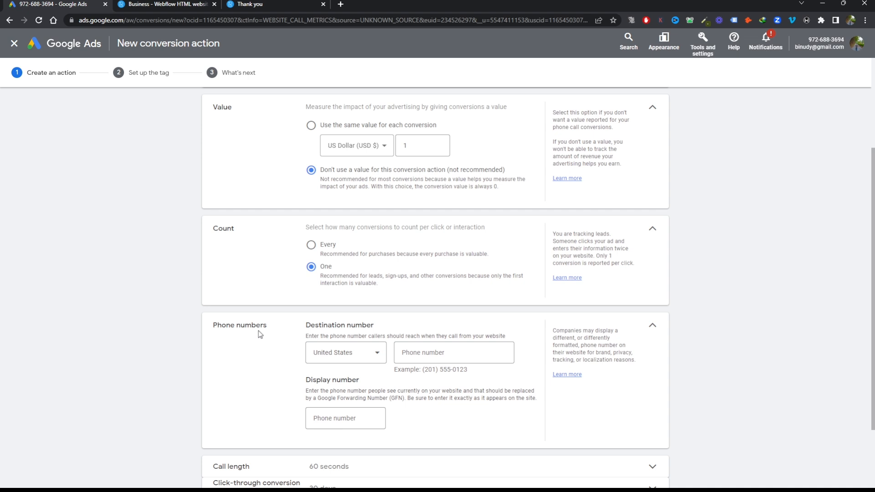
click(441, 352)
text(()
text(098)
key(BackSpace)
key(BackSpace)
key(BackSpace)
drag(452, 352, 383, 361)
key(ctrl+c)
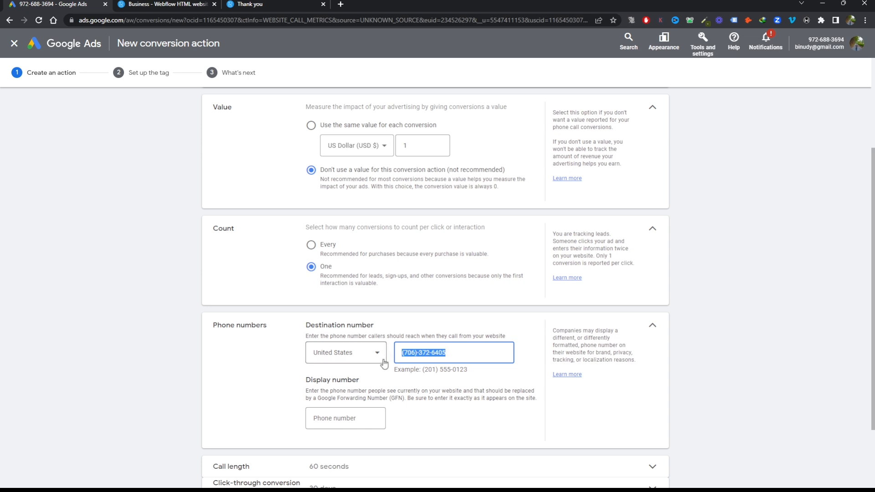
click(358, 419)
key(ctrl+v)
Set the minimum call length that counts as a conversion to 30 seconds
scroll(450, 412, down, 2)
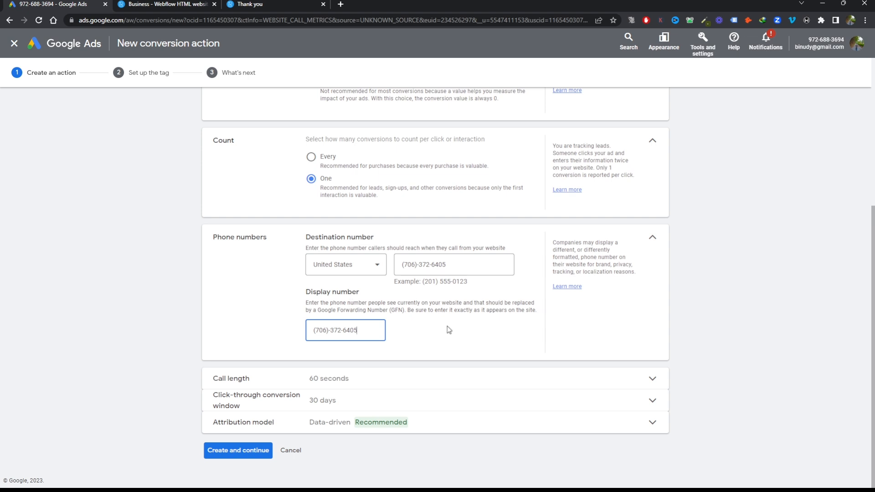
click(346, 380)
drag(335, 404, 288, 407)
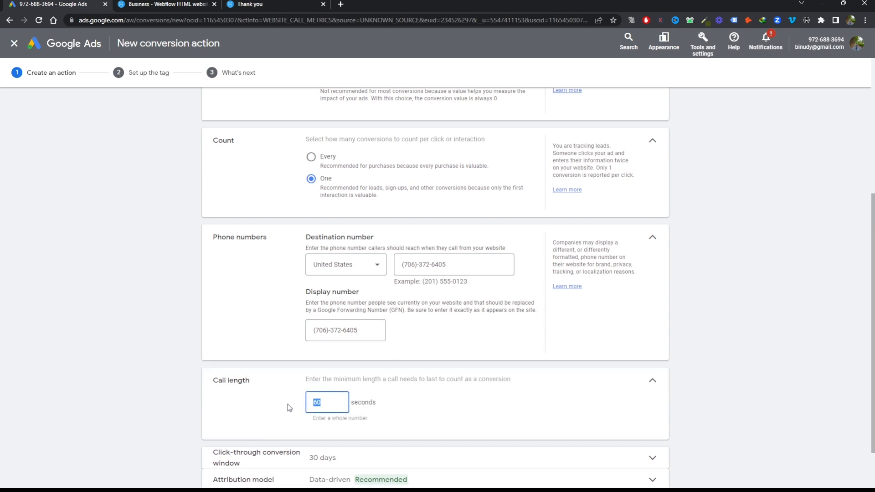
text(30)
Check the attribution model, keep it on Data-driven, and create the conversion action
scroll(412, 363, down, 2)
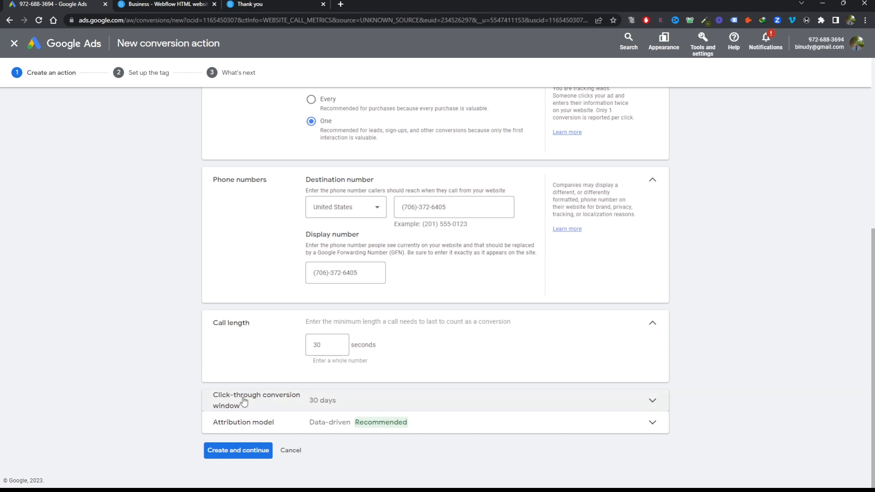
click(332, 422)
mouse_move(378, 409)
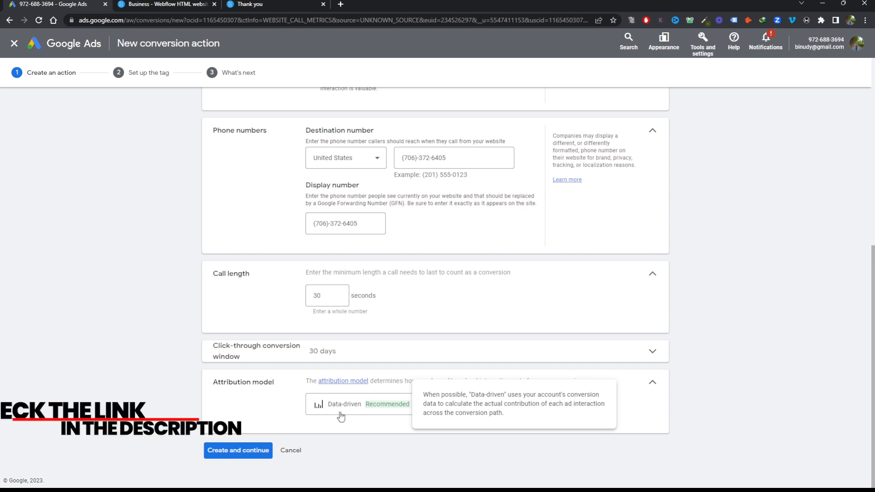
click(240, 453)
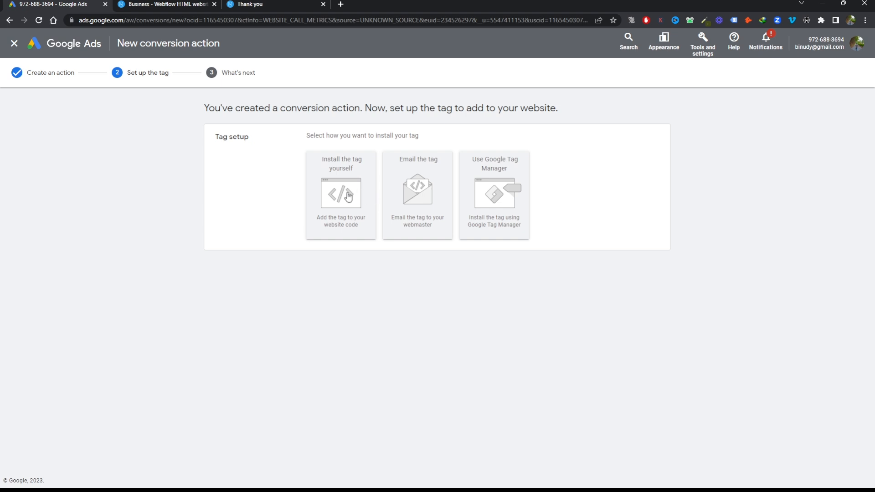
Choose to install the tag yourself and select the entire Google tag code snippet
click(322, 163)
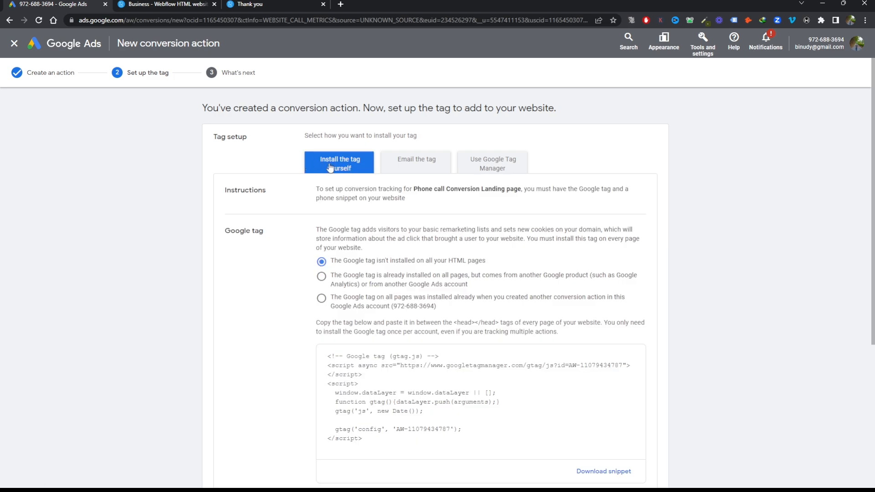
scroll(398, 187, down, 3)
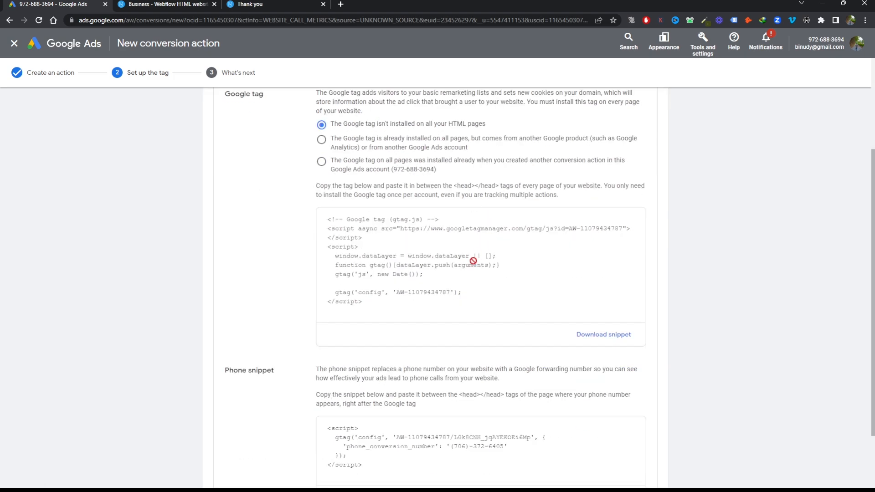
click(446, 265)
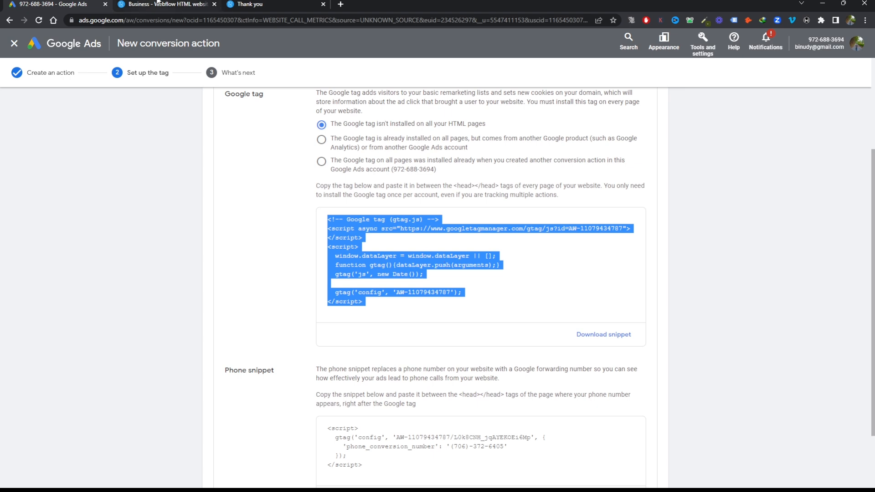
Examine the bathroom remodeling landing page where the tag belongs, checking its lead form, header phone number, benefits and company sections
click(164, 4)
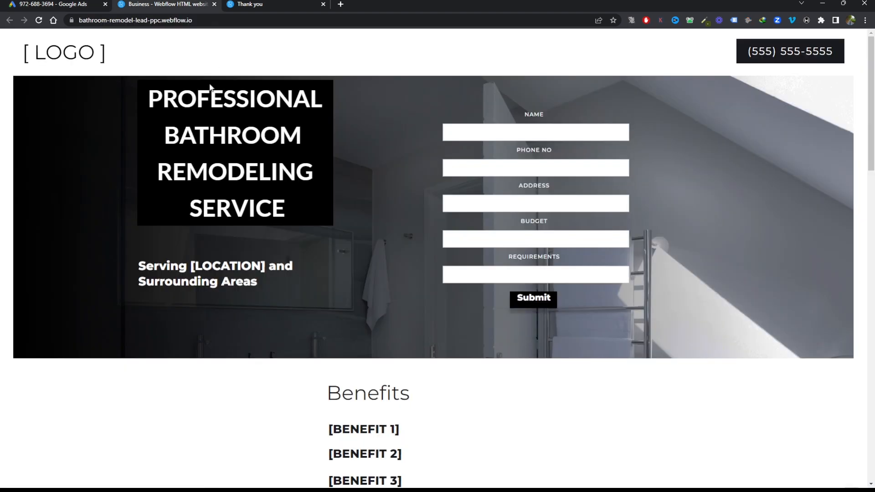
scroll(365, 112, down, 2)
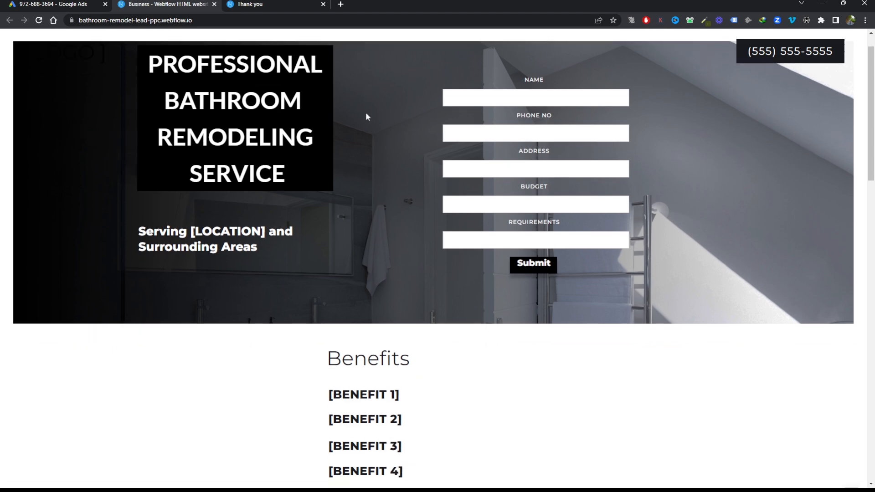
scroll(366, 112, up, 2)
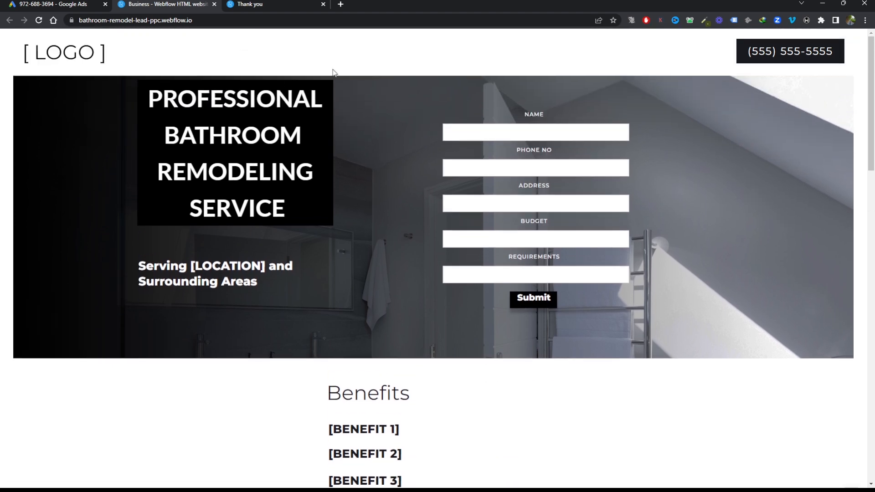
click(55, 4)
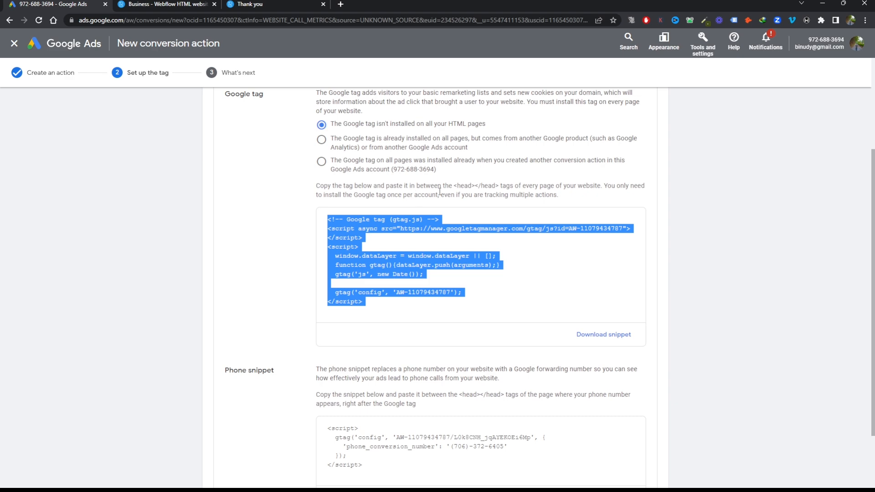
key(ctrl+Tab)
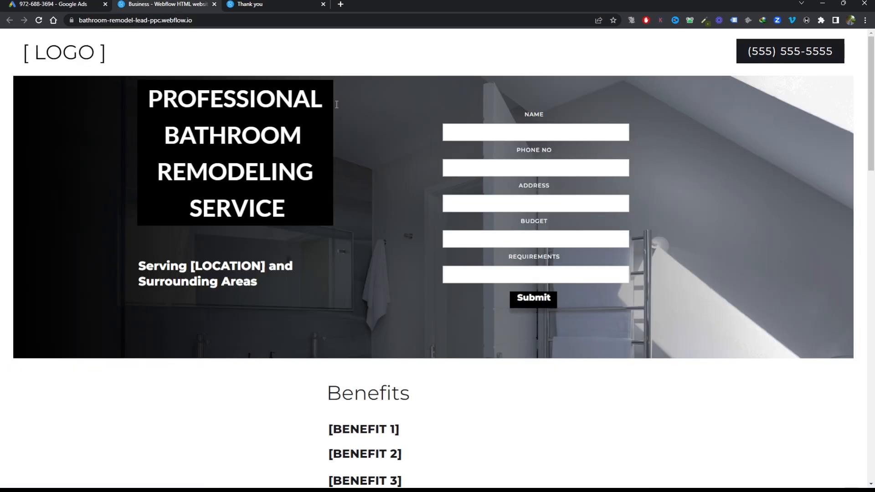
scroll(500, 215, down, 10)
scroll(504, 228, up, 10)
scroll(504, 229, down, 10)
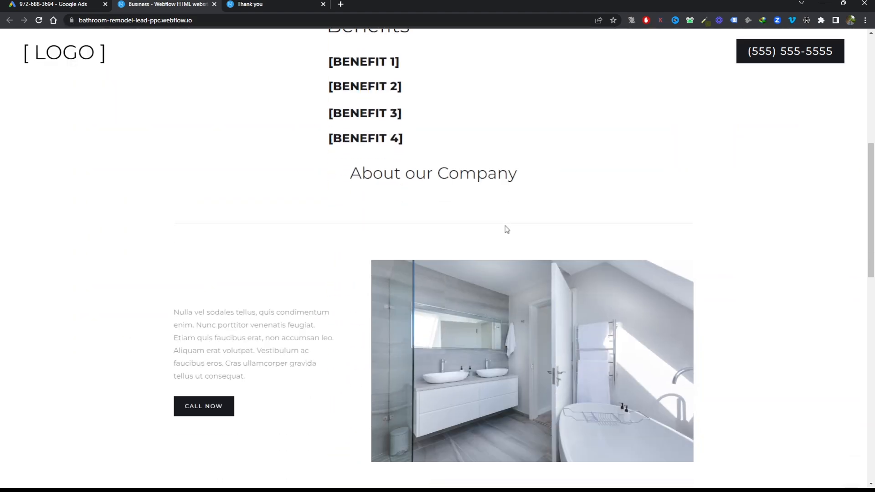
scroll(505, 226, up, 10)
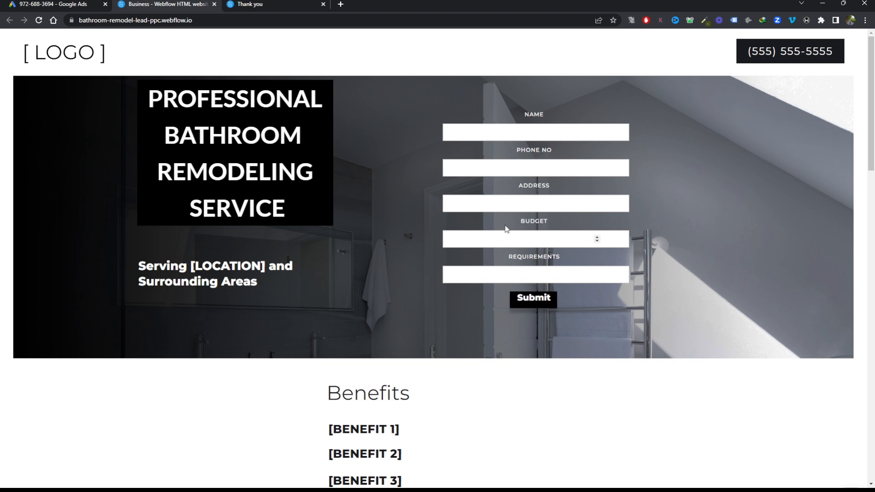
scroll(506, 229, down, 4)
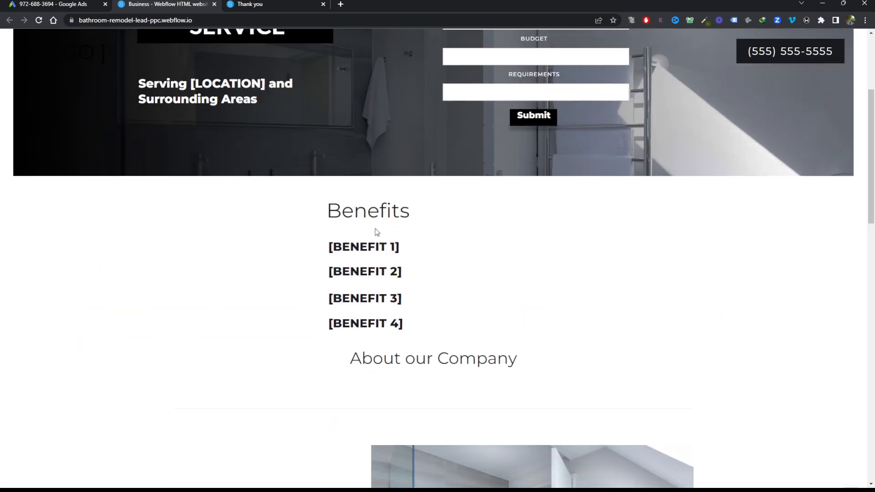
scroll(376, 231, down, 1)
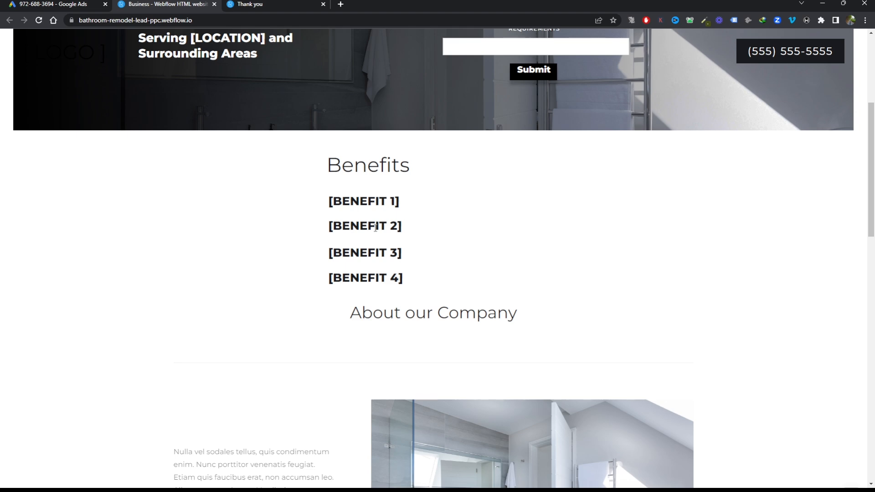
scroll(375, 228, up, 5)
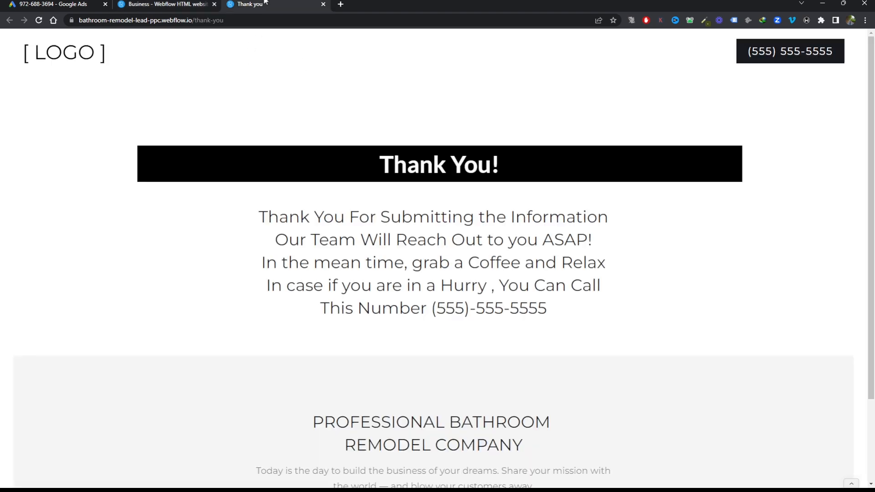
Examine the website's thank-you page and highlight the phone number in its message
scroll(559, 381, down, 2)
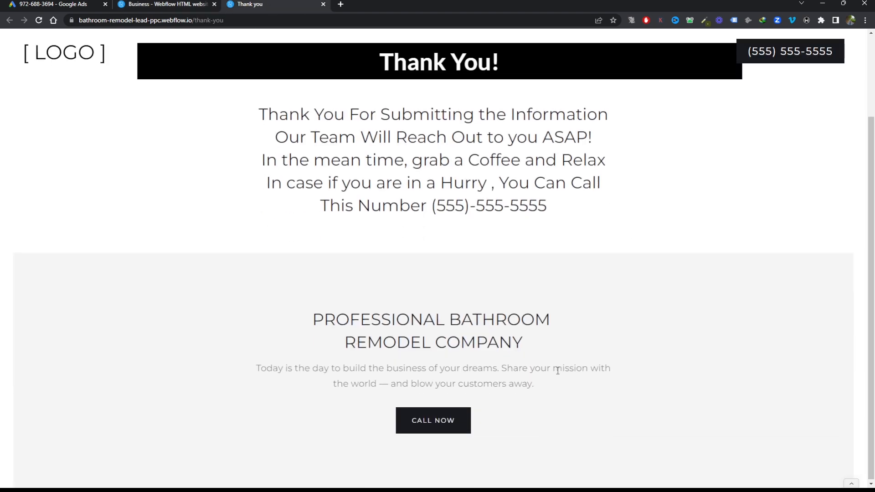
scroll(558, 367, up, 2)
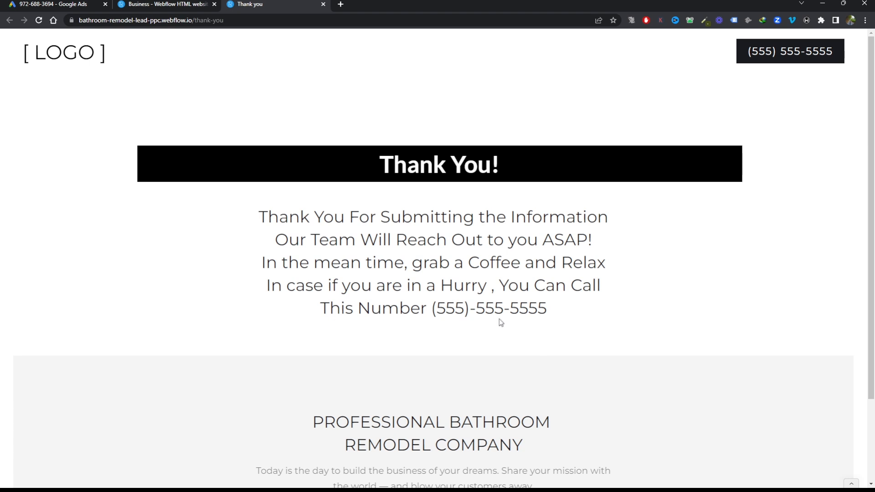
drag(431, 310, 572, 318)
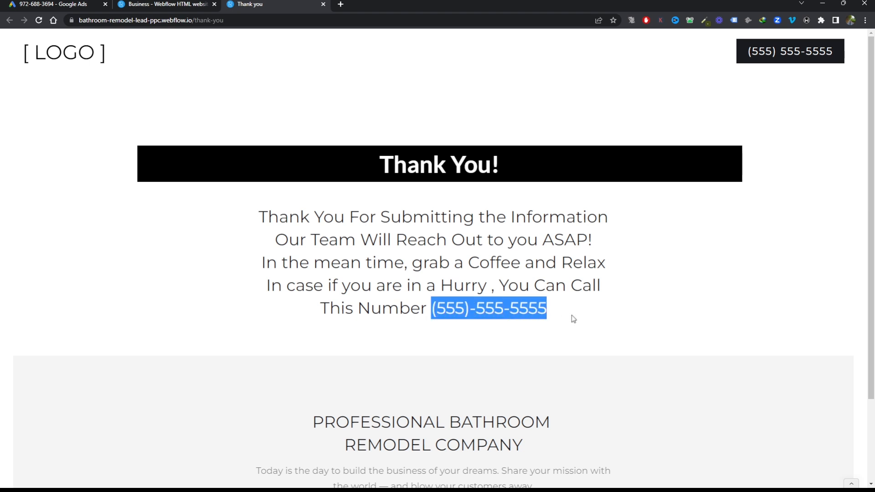
Examine the phone snippet code, then the landing page and the thank-you page where the phone number appears
click(475, 304)
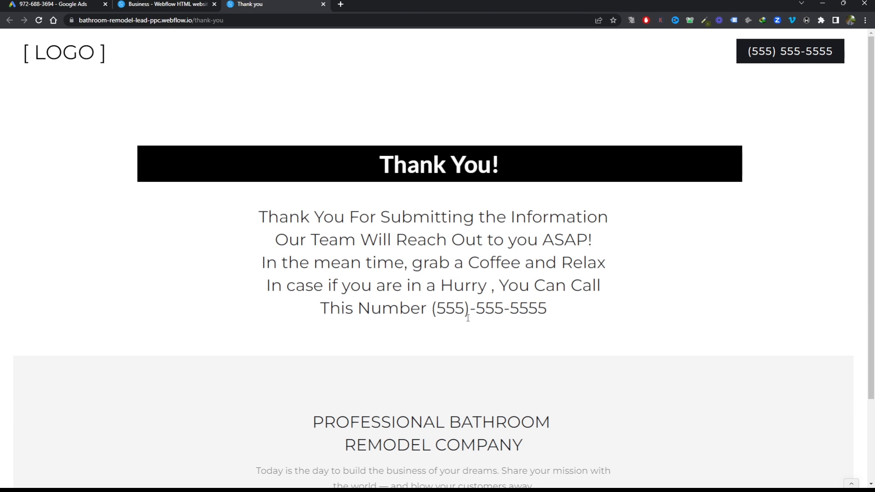
key(ctrl+1)
click(399, 364)
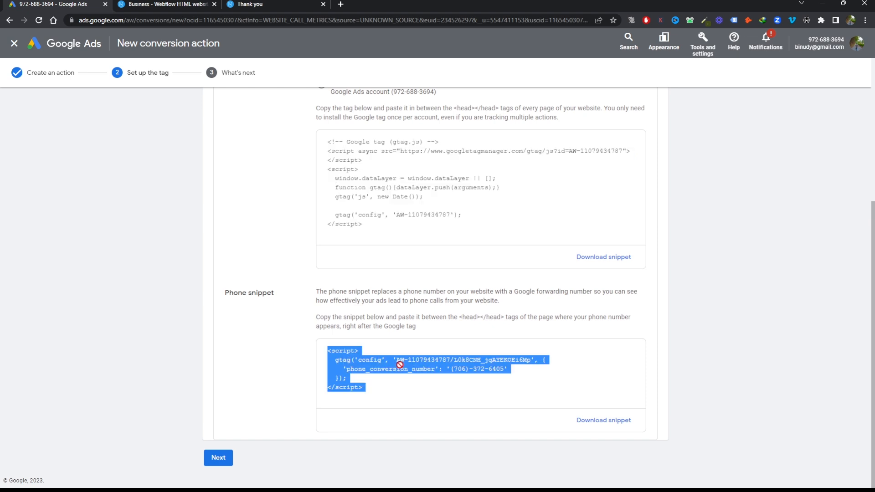
click(174, 4)
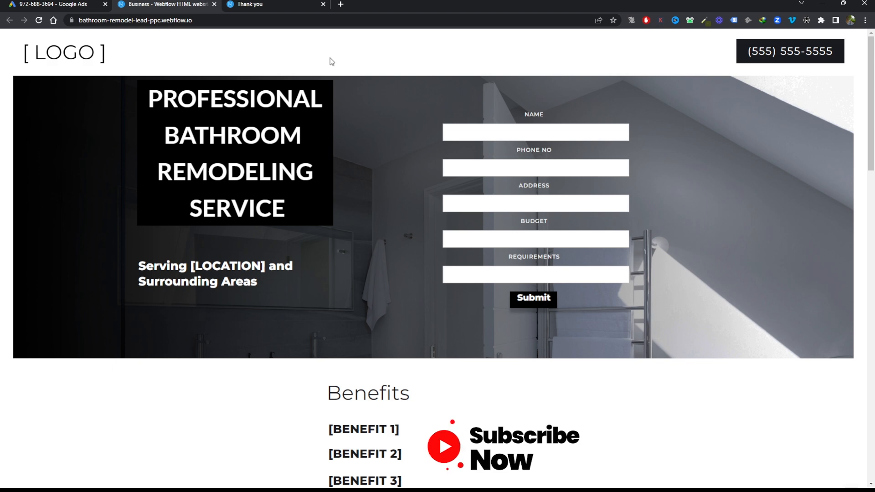
scroll(306, 70, down, 5)
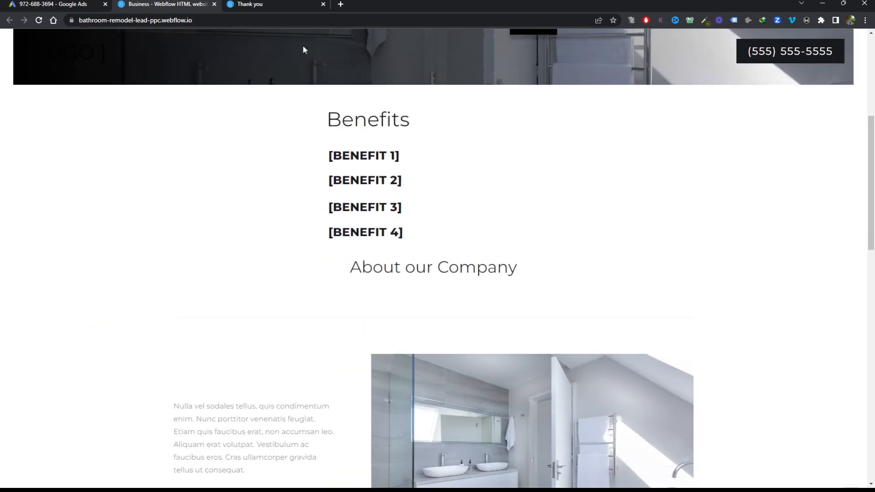
click(285, 3)
scroll(424, 231, down, 3)
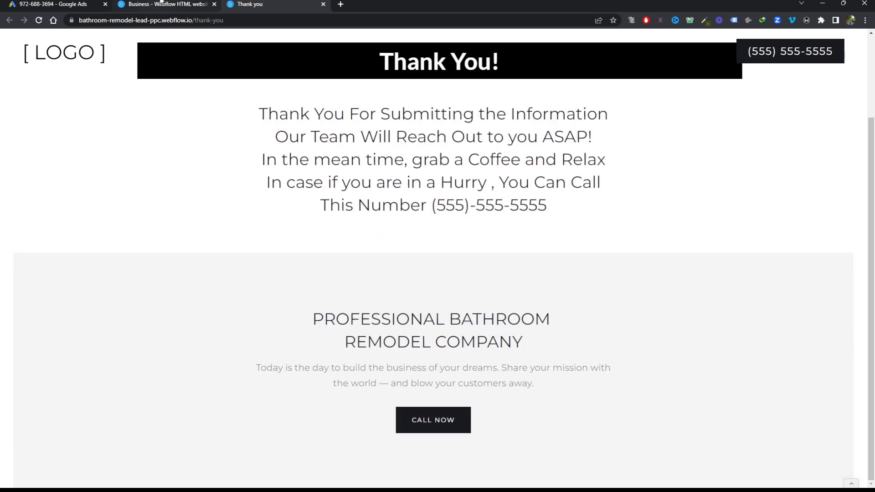
click(160, 3)
Finish setting up the Phone call Conversion Landing page action and begin a new conversion action for phone calls
click(56, 3)
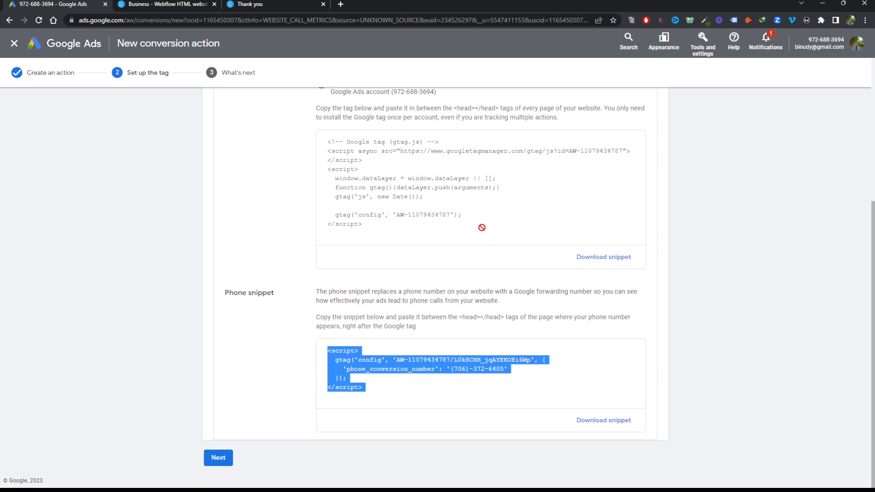
click(223, 461)
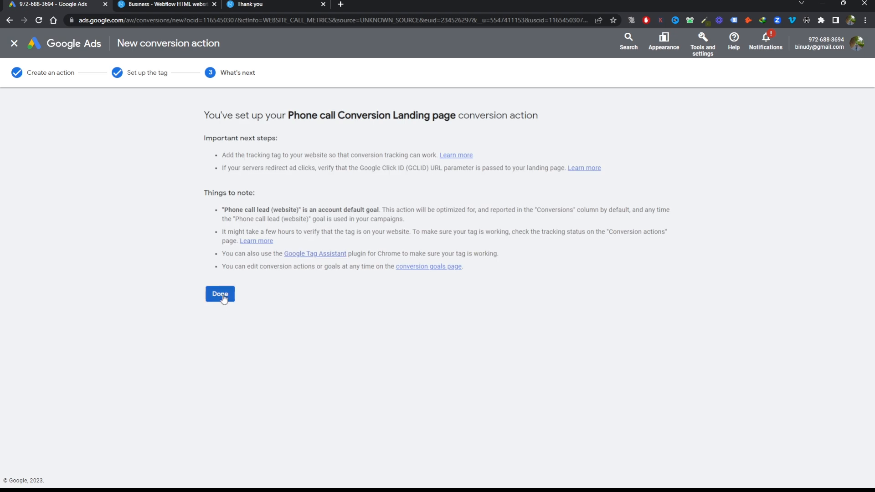
click(220, 294)
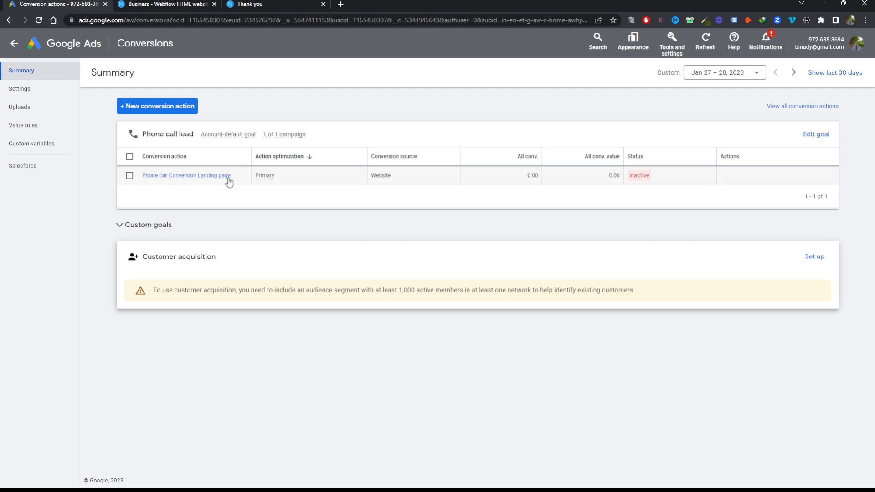
click(154, 115)
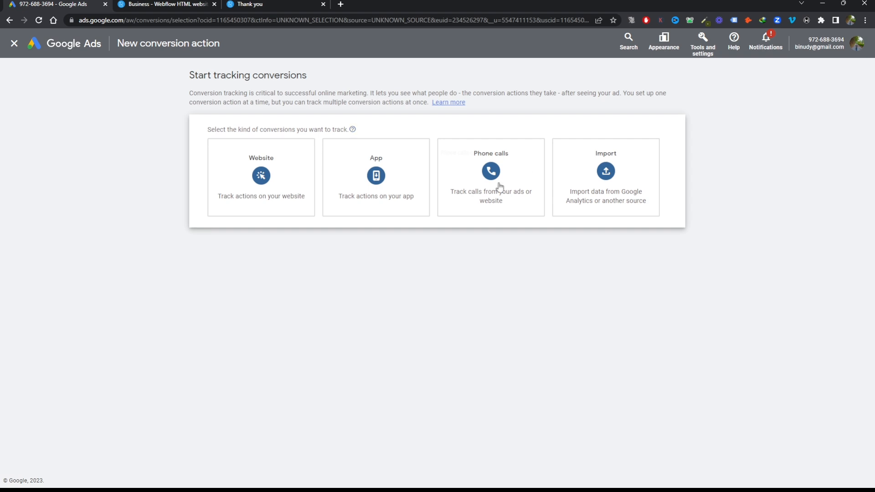
click(499, 216)
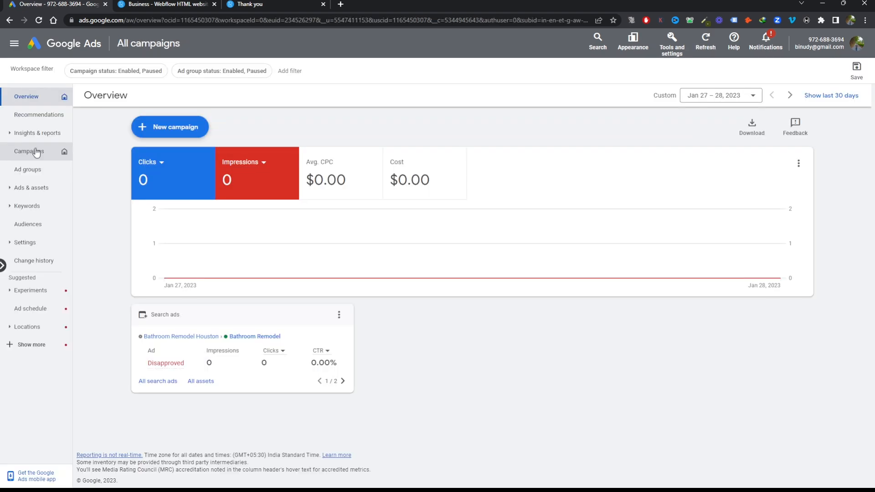
Create an account-level call asset with the United States business phone number and save it
click(29, 151)
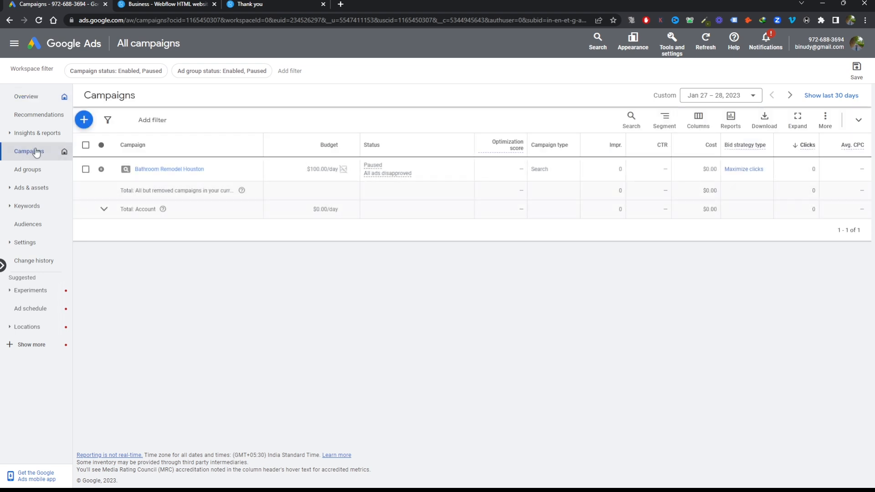
click(25, 189)
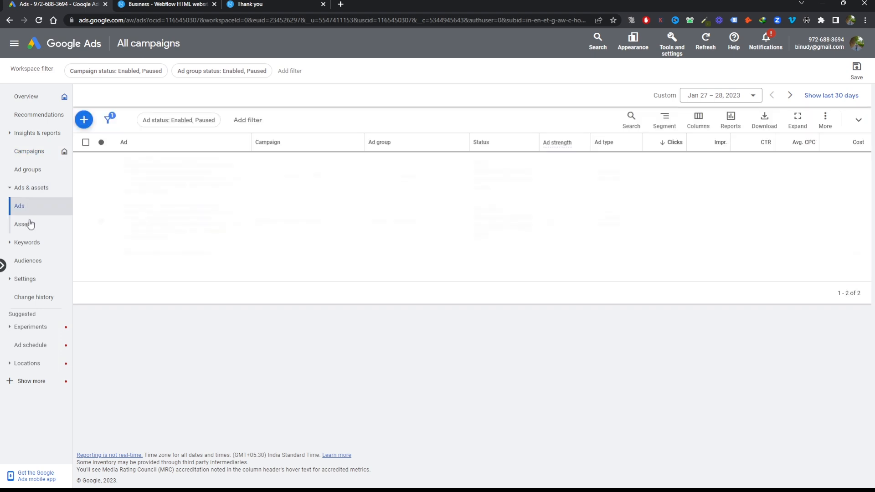
click(29, 225)
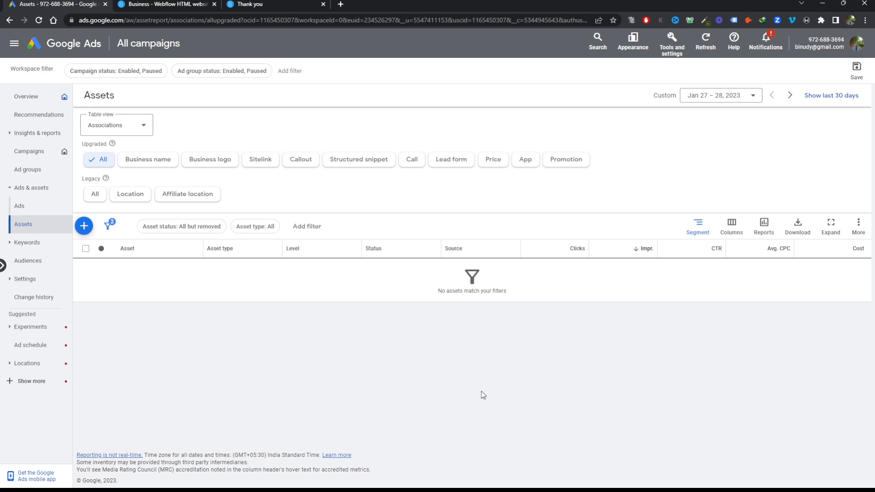
click(410, 159)
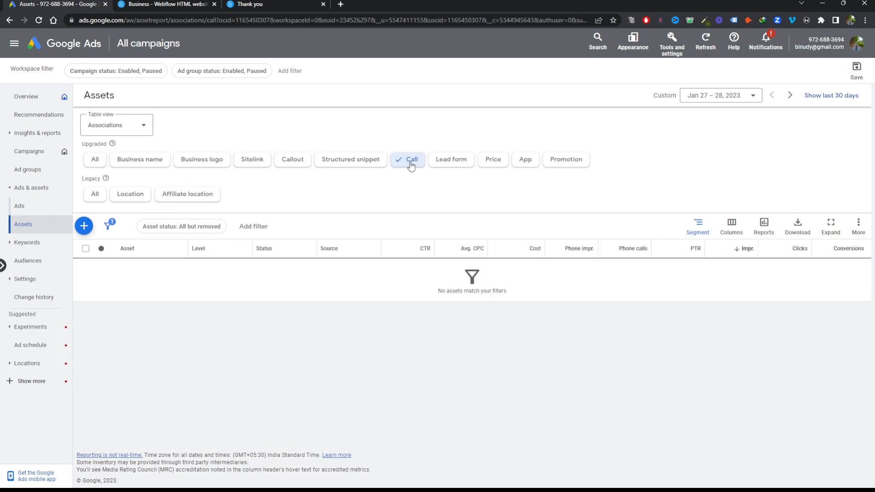
click(83, 227)
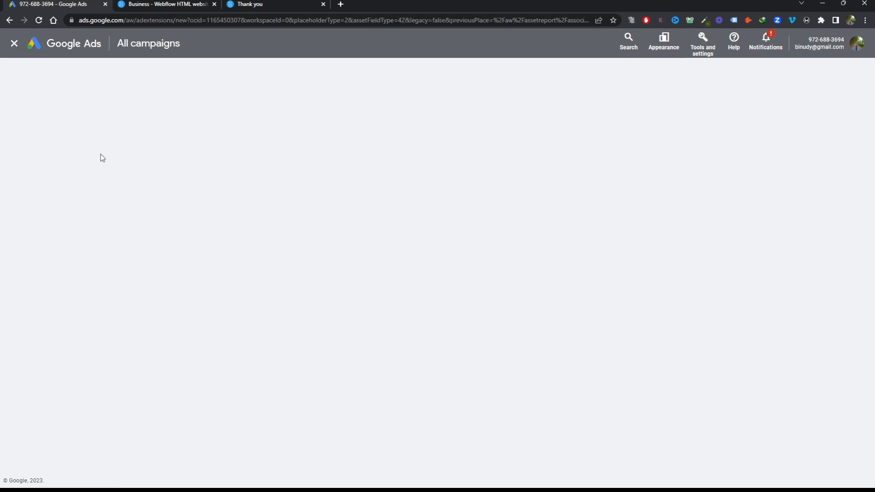
click(260, 173)
key(ctrl+v)
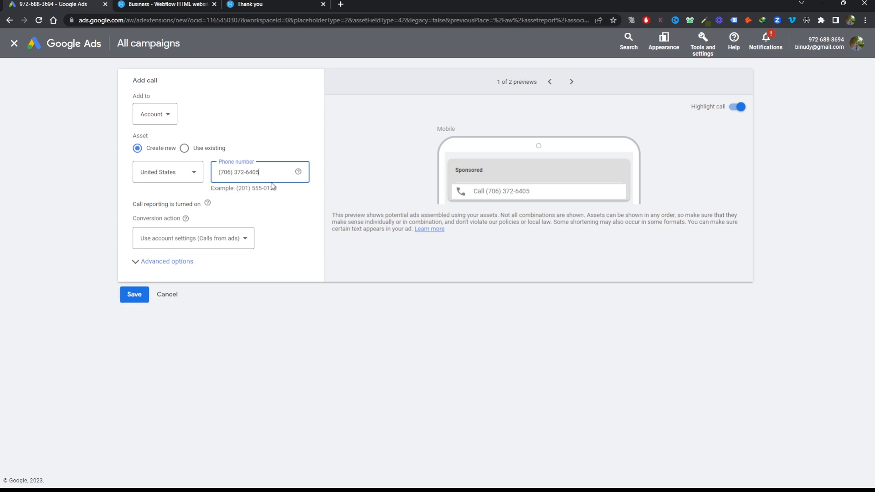
click(134, 297)
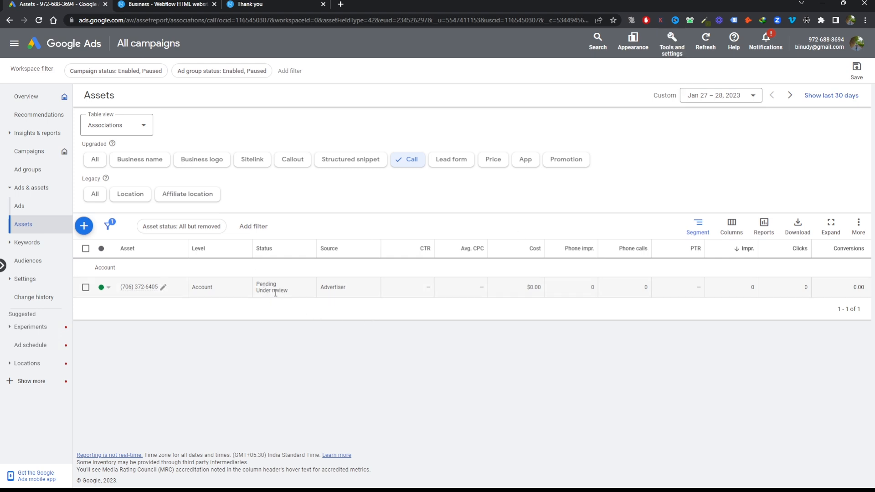
Start a new phone-call conversion action that tracks calls from ads using call extensions or call-only ads
click(679, 47)
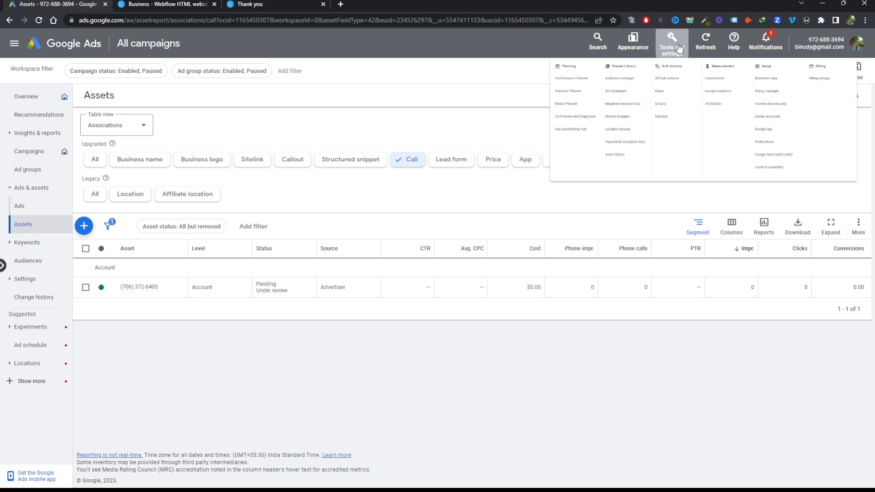
click(598, 100)
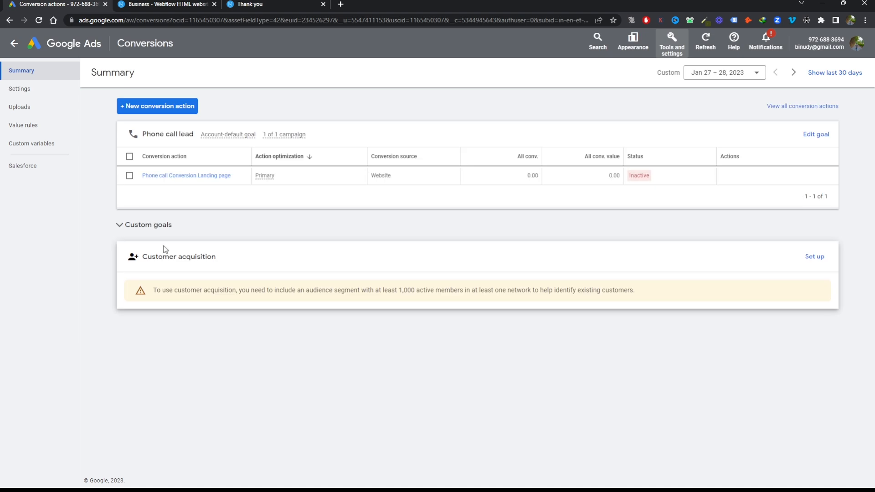
click(149, 103)
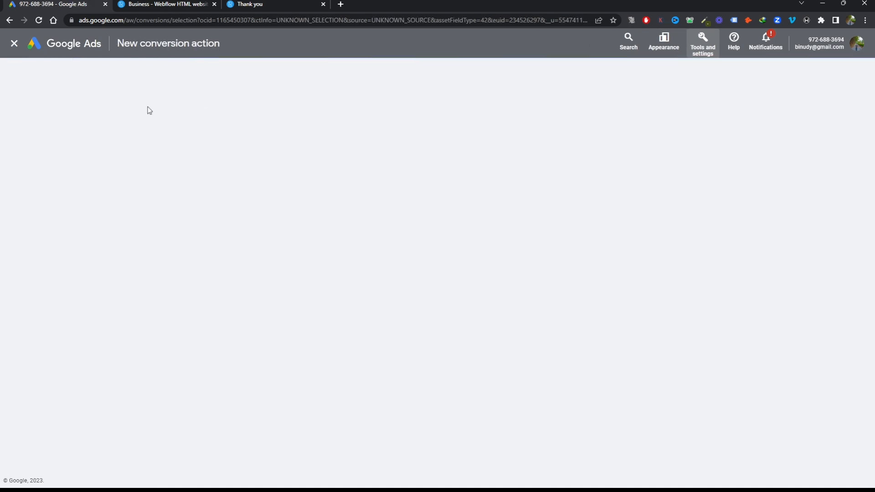
click(510, 176)
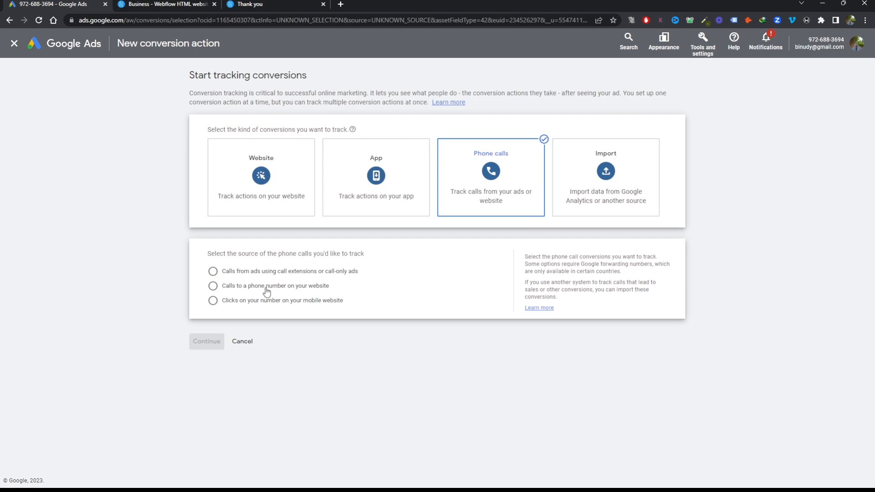
click(250, 272)
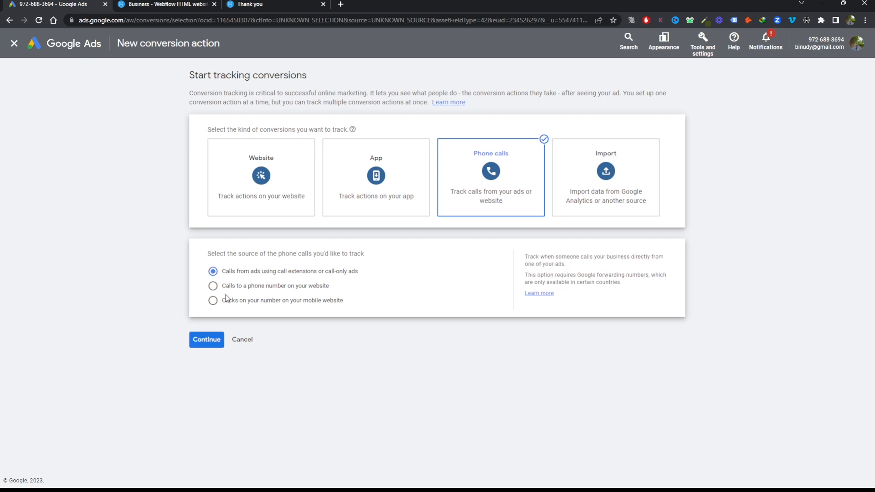
click(212, 346)
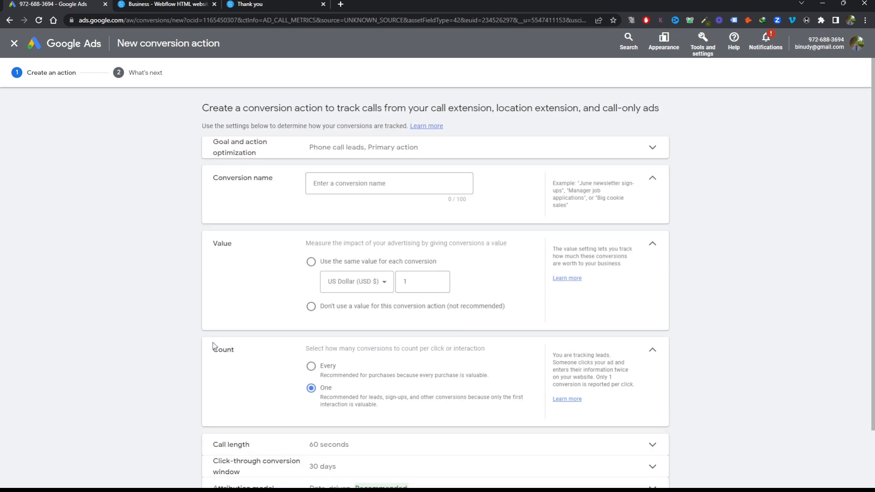
Name the conversion action "Call Extension Phone Call Leads" and choose not to use a value for it
click(355, 185)
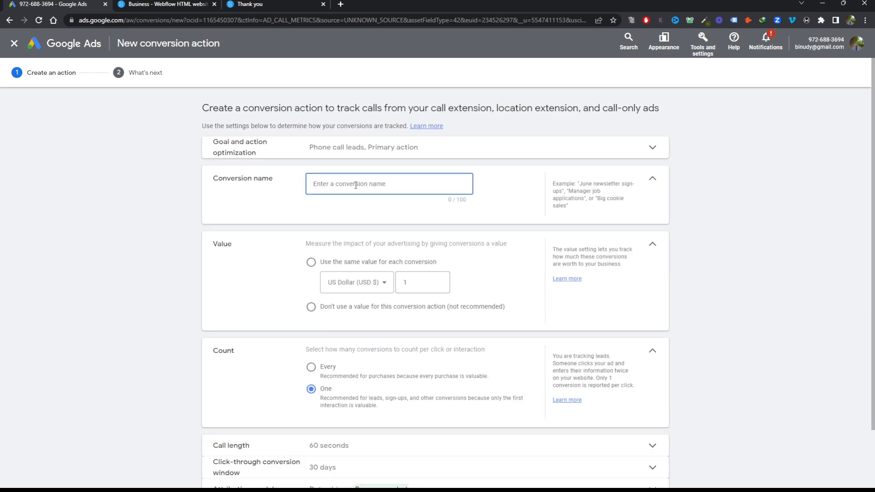
text(Call Extension Phone Call Leads)
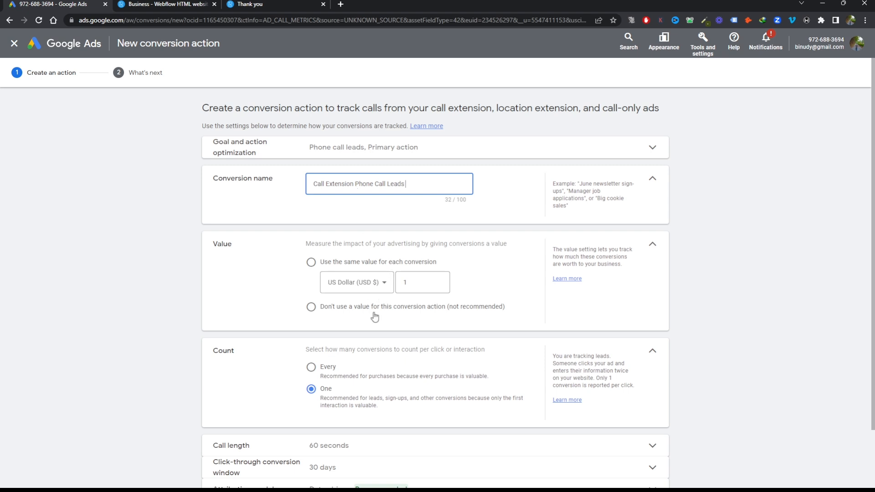
click(330, 308)
scroll(456, 296, down, 2)
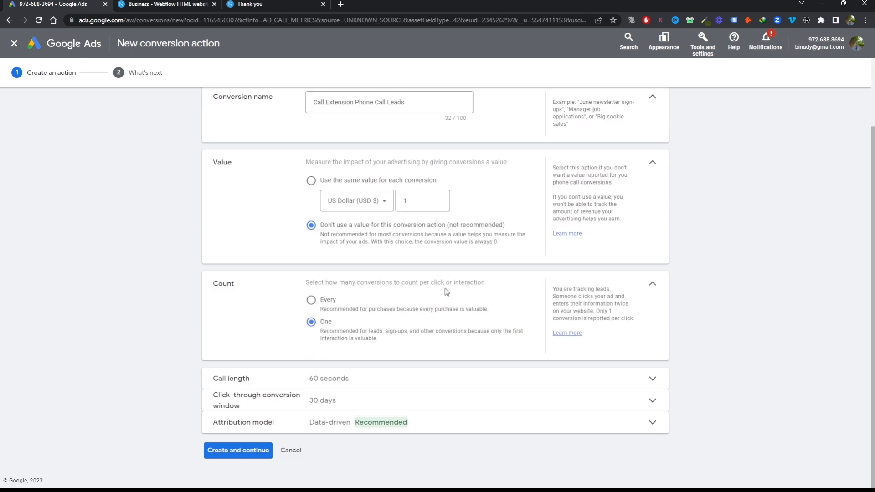
Set the minimum call length to 40 seconds, create the conversion action and finish its setup
click(361, 382)
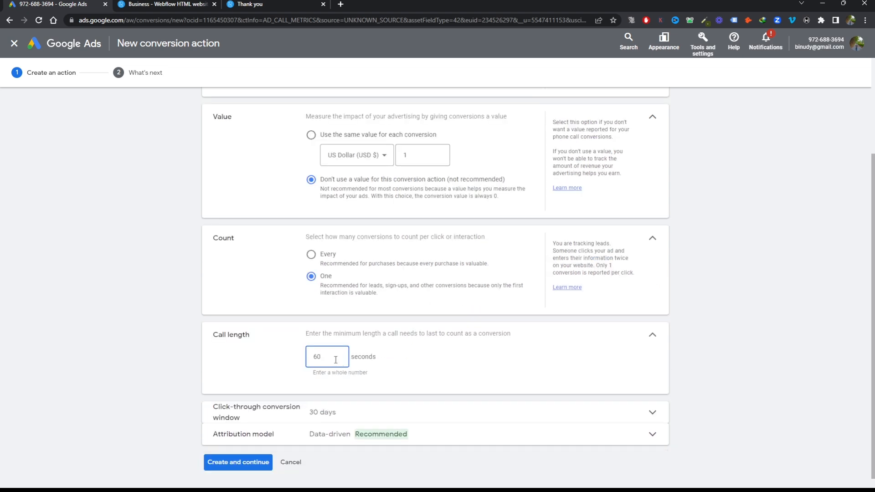
click(784, 349)
scroll(632, 424, down, 1)
click(232, 457)
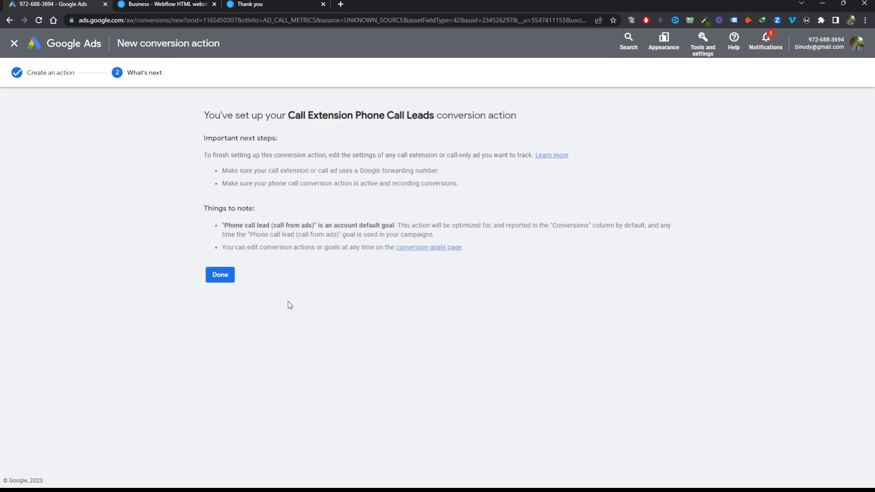
click(225, 278)
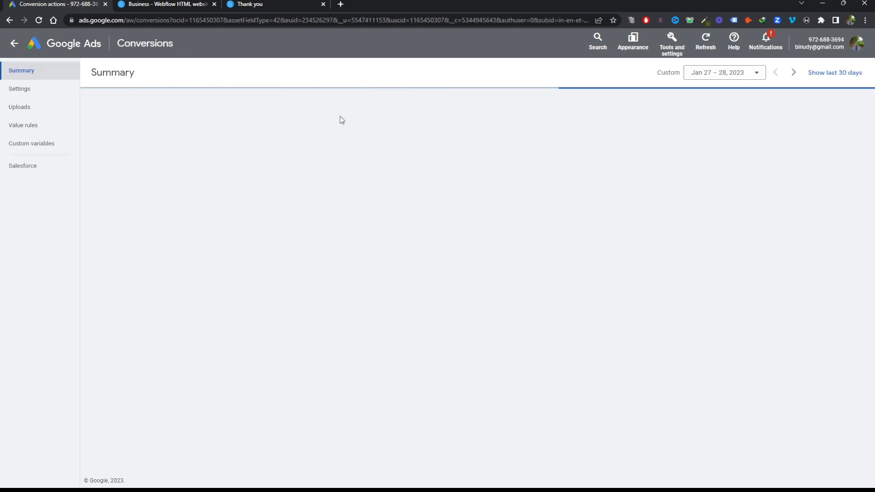
Set the existing account-level call asset's conversion action to "Call Extension Phone Call Leads" and save the asset
click(10, 44)
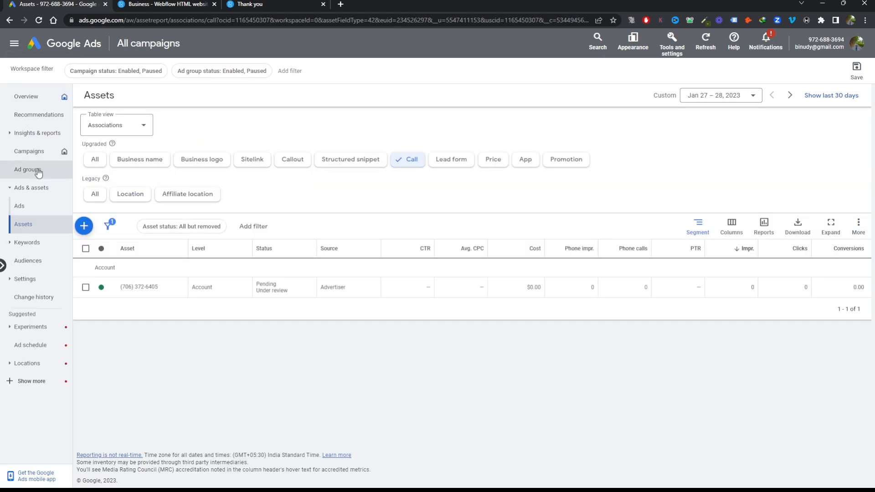
mouse_move(143, 292)
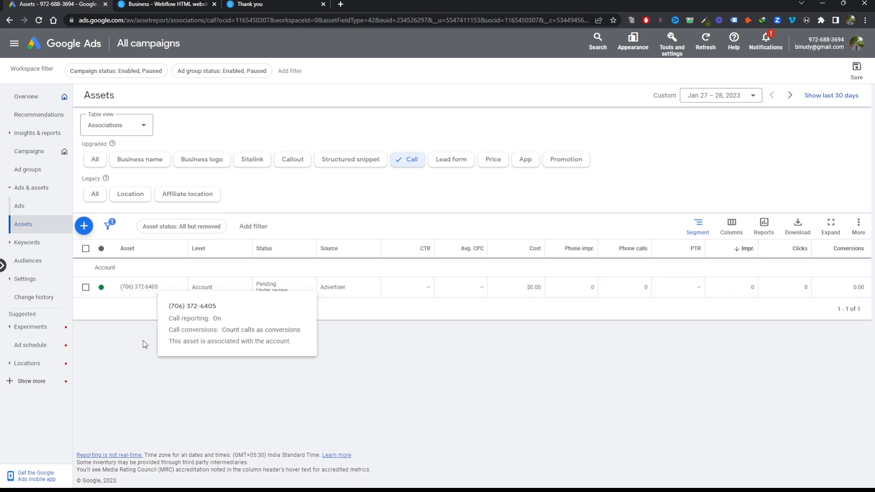
click(164, 289)
click(135, 297)
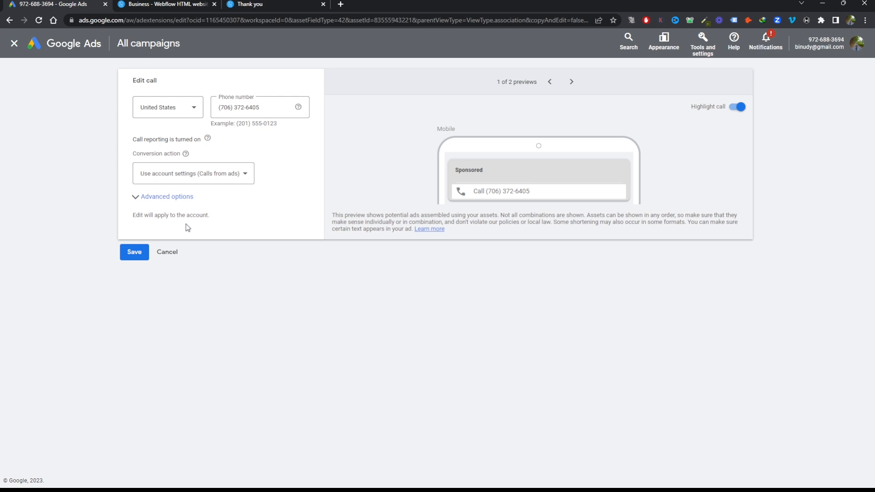
click(190, 173)
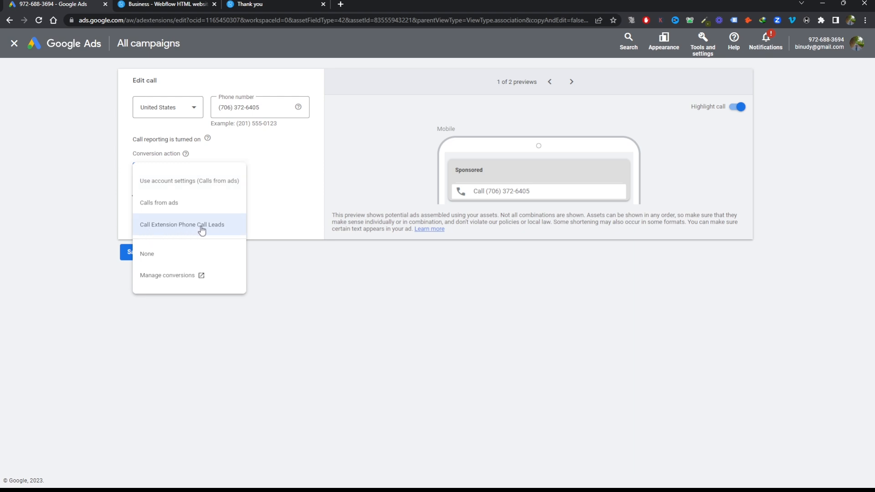
click(224, 226)
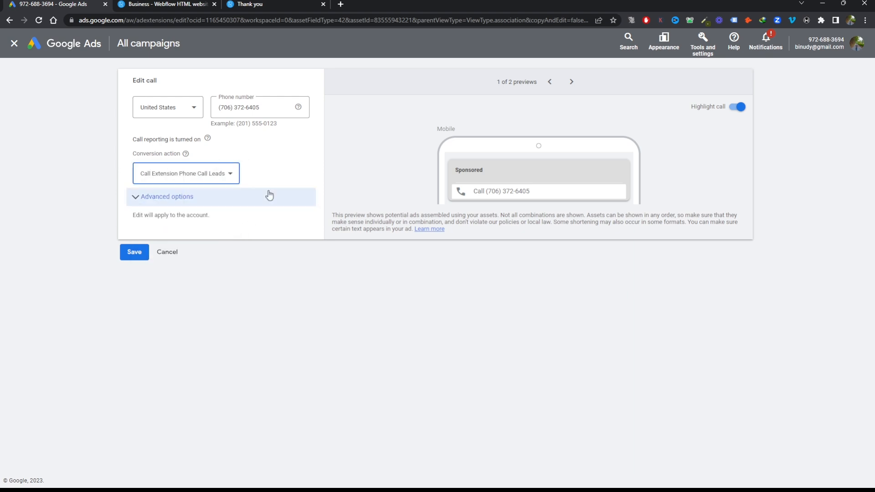
click(205, 176)
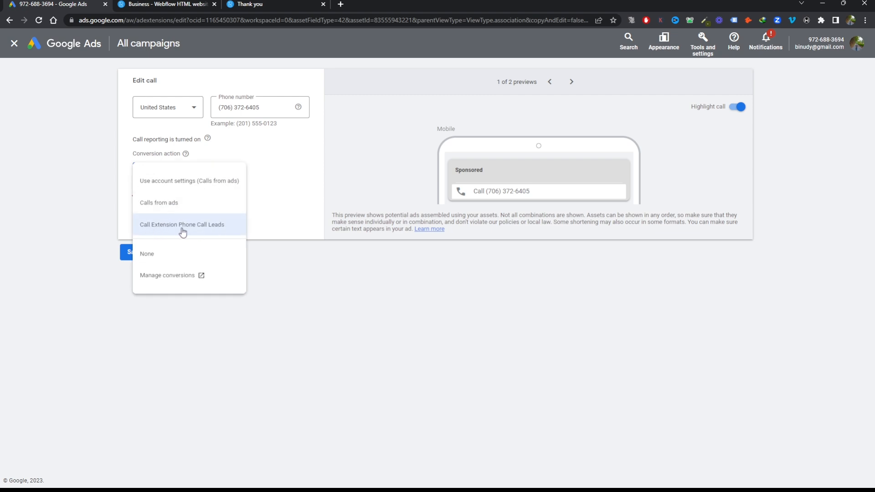
click(165, 226)
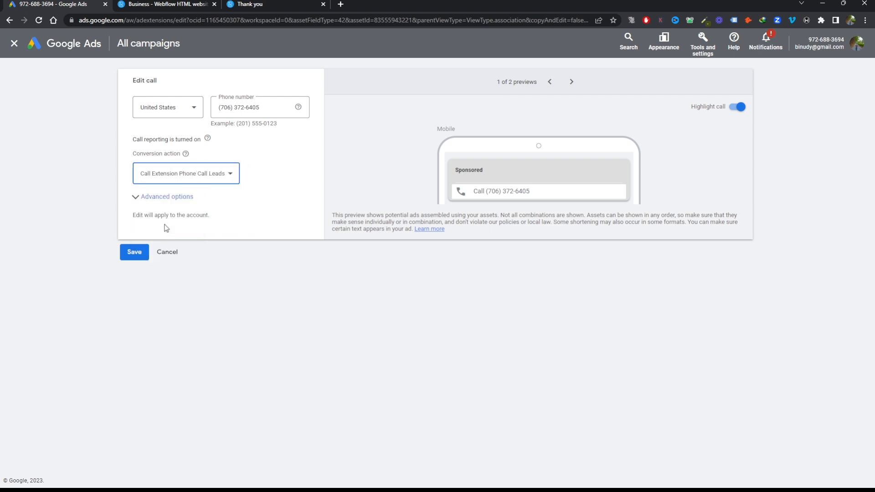
click(136, 252)
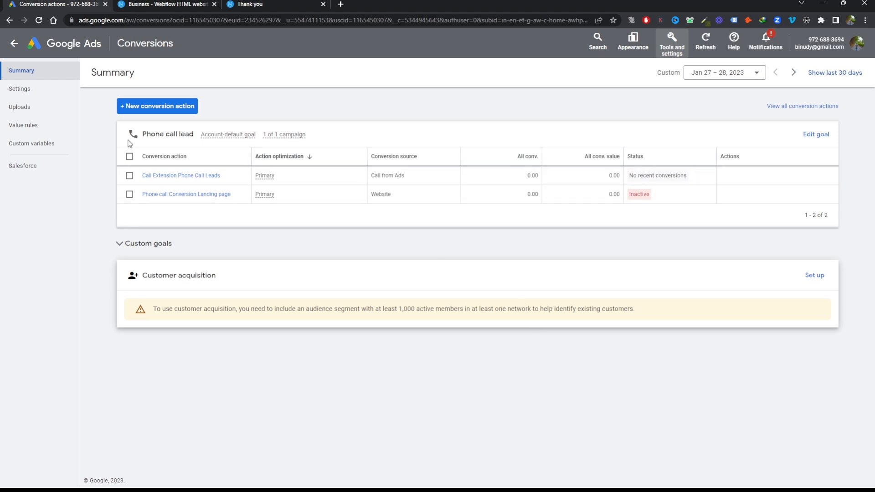
click(150, 108)
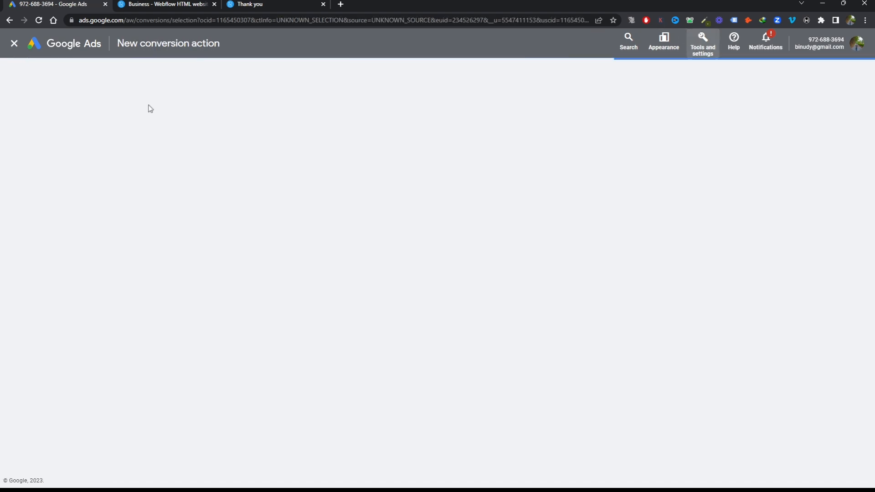
click(257, 186)
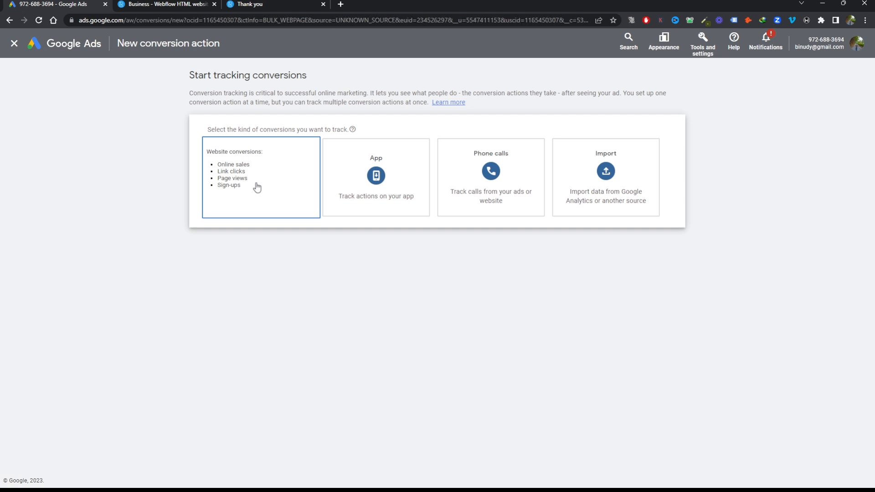
click(14, 44)
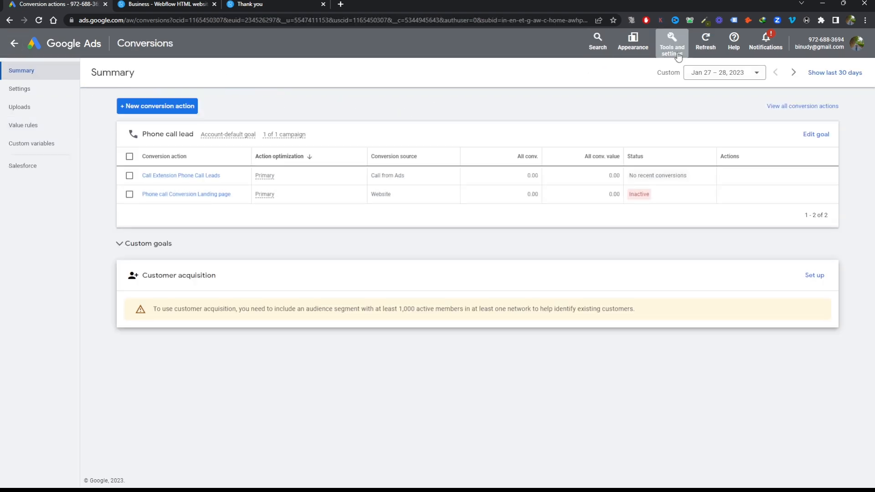
click(671, 42)
click(595, 101)
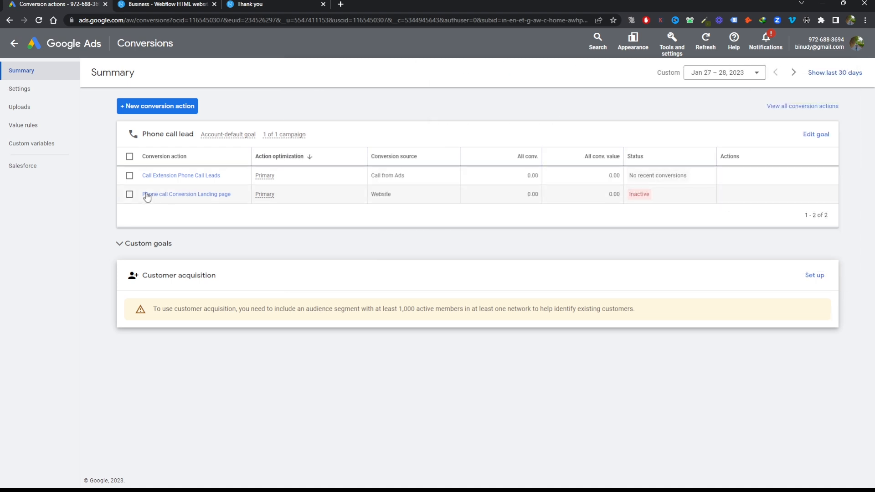
click(155, 109)
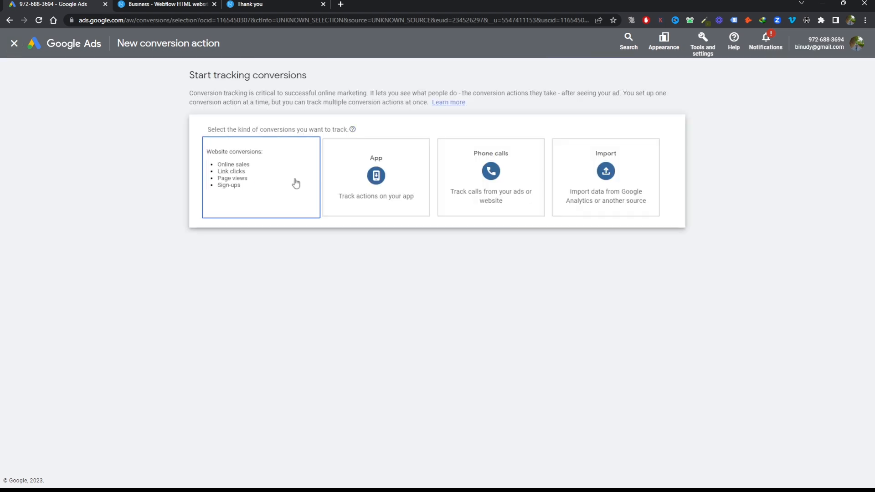
click(247, 167)
click(264, 186)
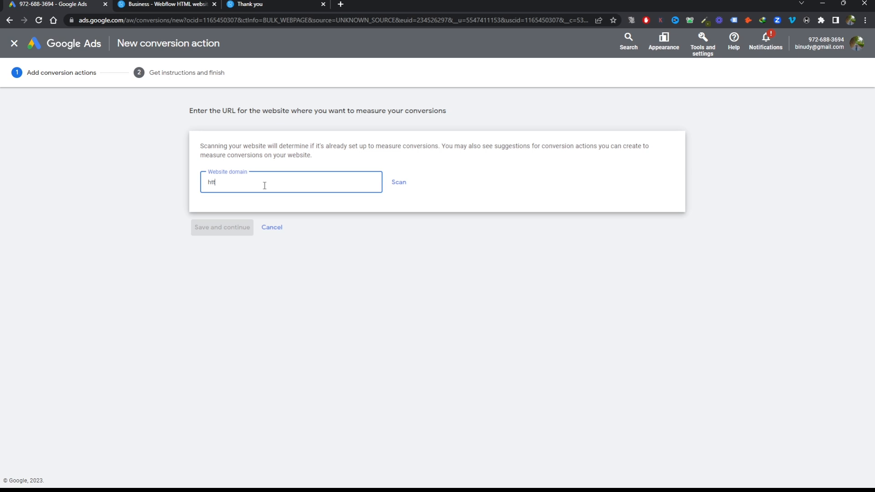
text(https://www.growthlifts.com)
click(396, 185)
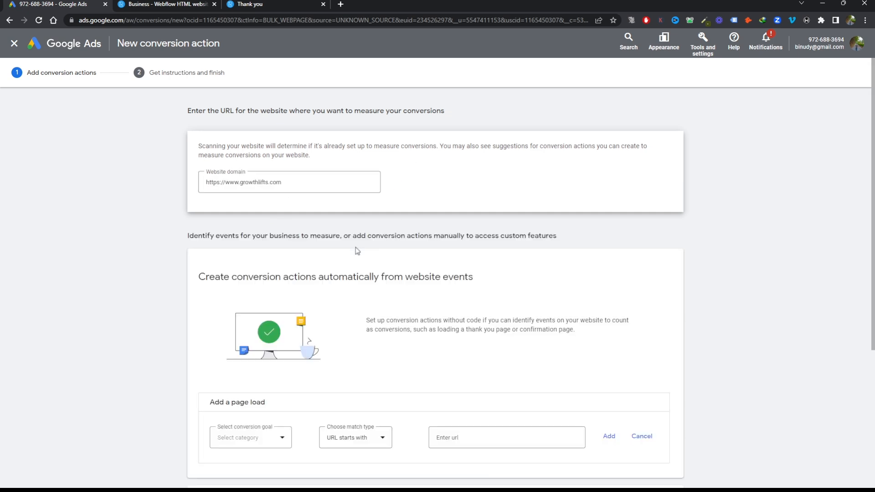
Add a conversion action manually and set its goal category to Submit lead form
scroll(528, 282, down, 5)
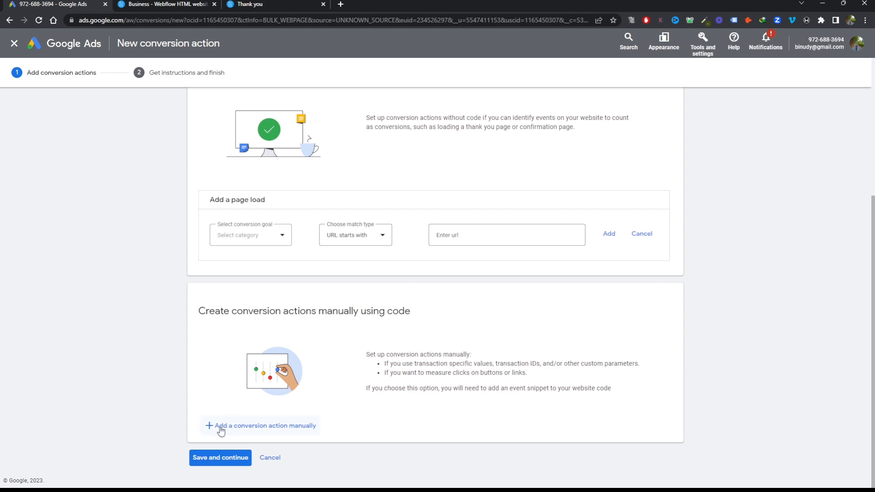
click(267, 427)
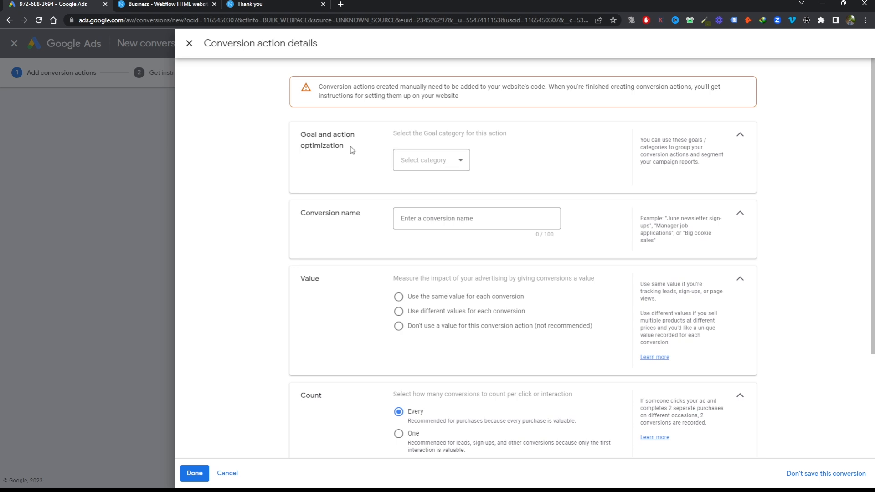
click(419, 162)
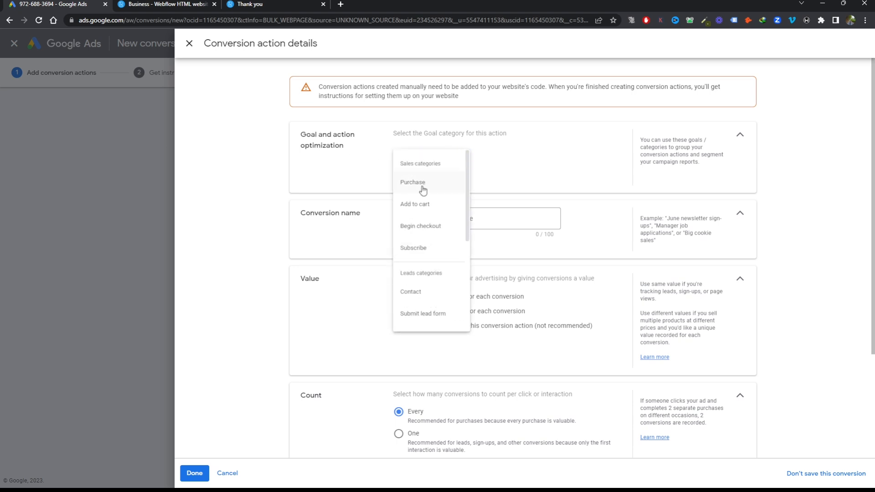
scroll(430, 289, down, 3)
scroll(433, 290, down, 2)
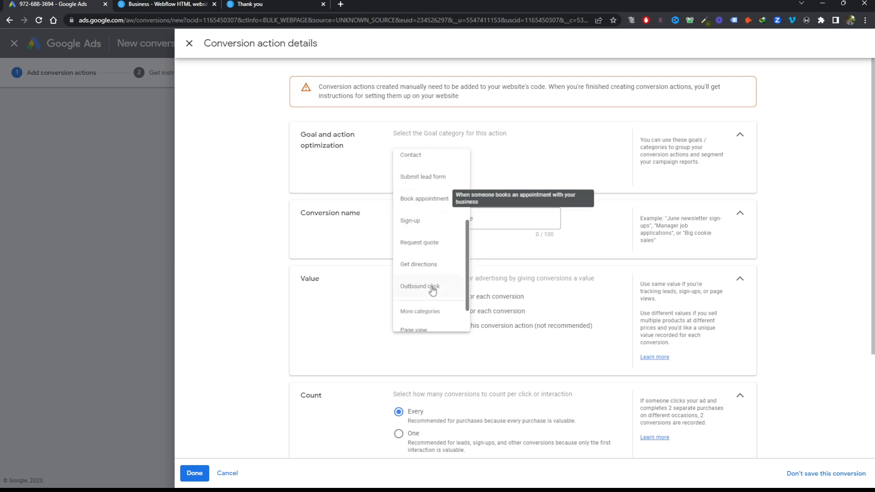
scroll(432, 290, up, 3)
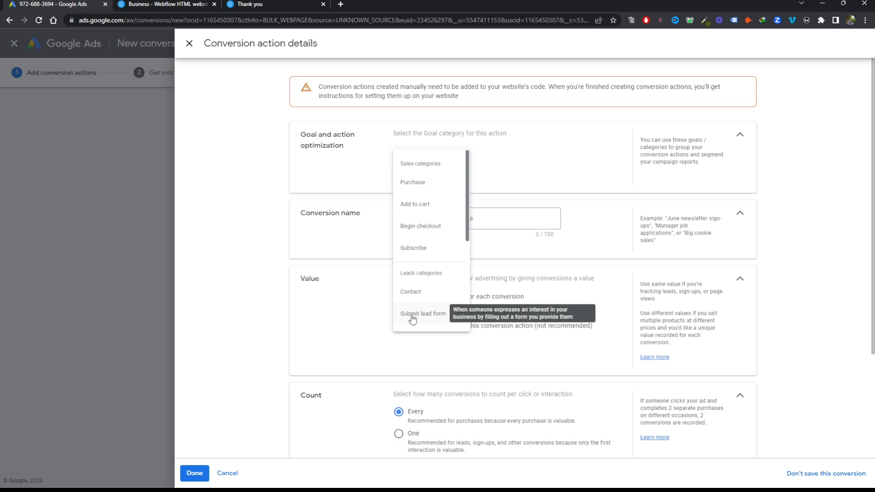
click(417, 315)
Name the conversion action "LEad Form Submission From the landing Page"
click(454, 255)
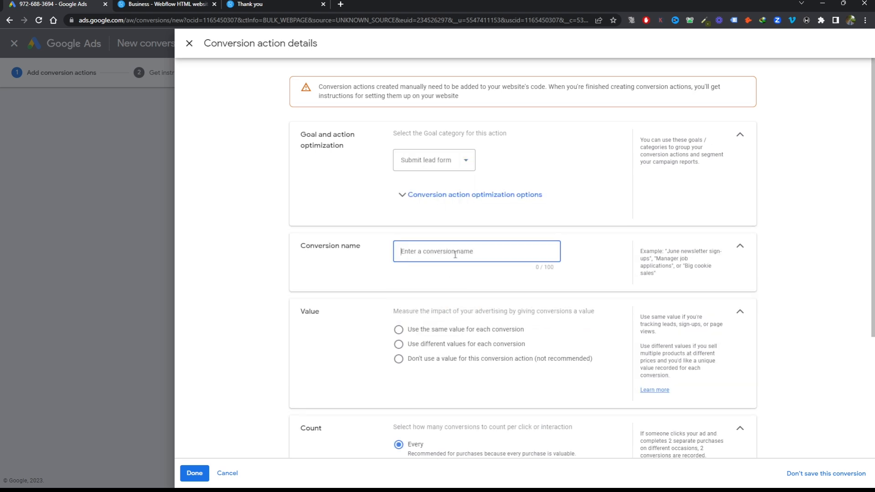
text(LEad Form Submission From the landing Page)
Choose not to use a value for the lead form conversion, set its count to One and confirm the details
scroll(550, 290, down, 3)
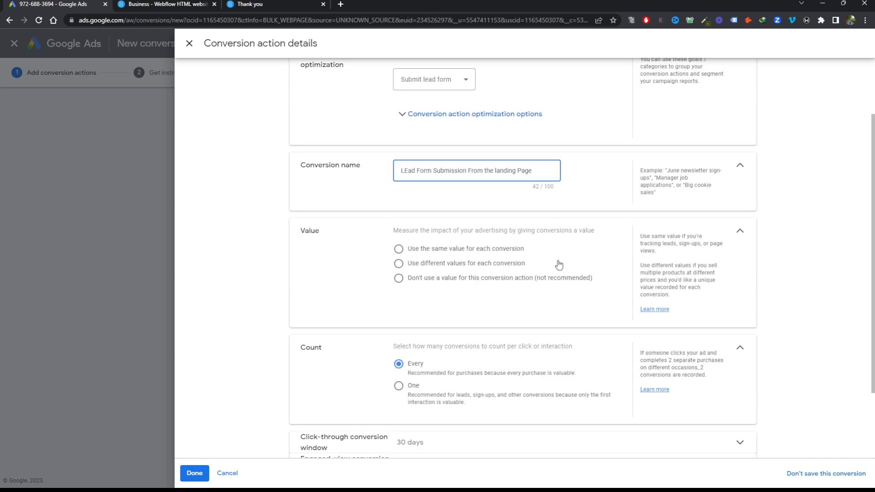
click(399, 223)
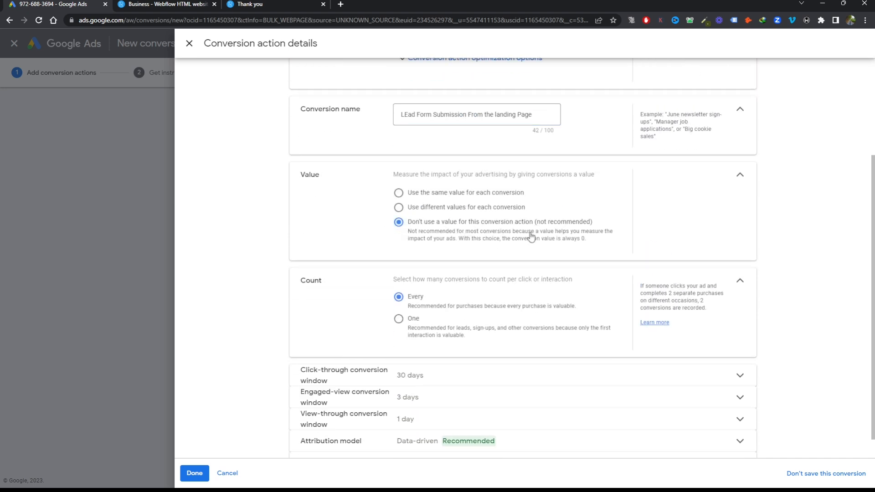
scroll(376, 277, down, 1)
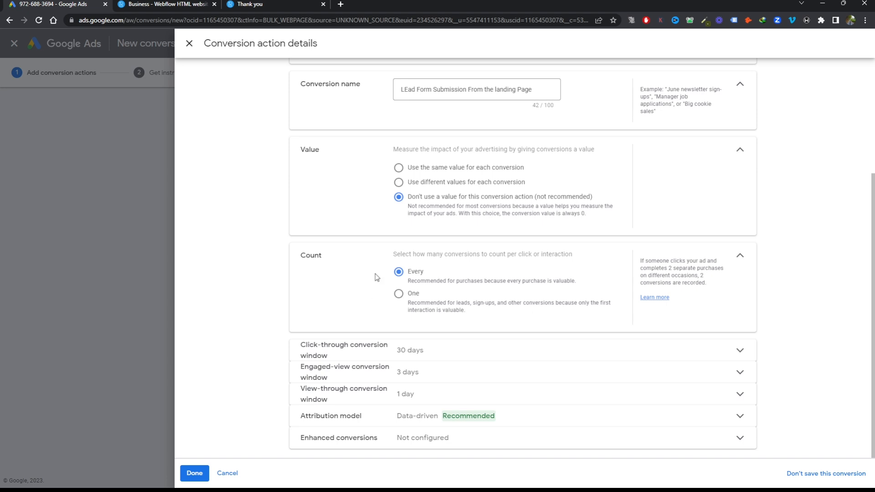
click(398, 297)
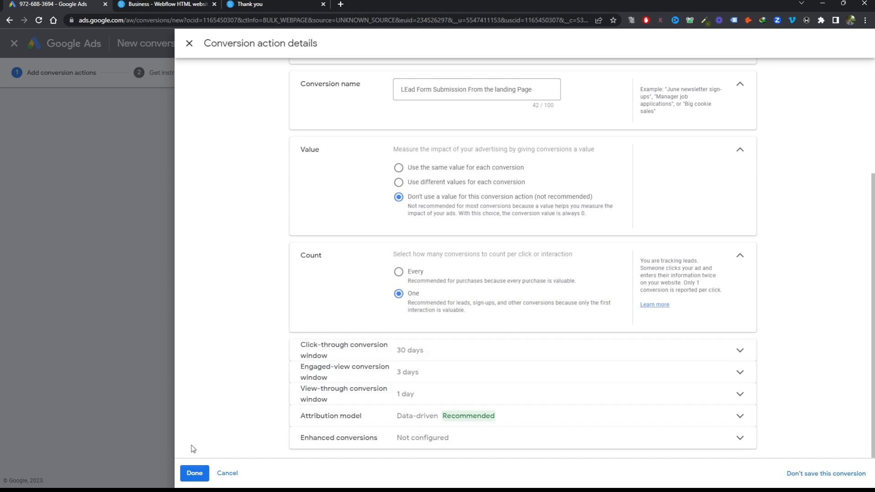
click(194, 473)
Save the website conversion action and copy its page-load event snippet
scroll(456, 345, down, 1)
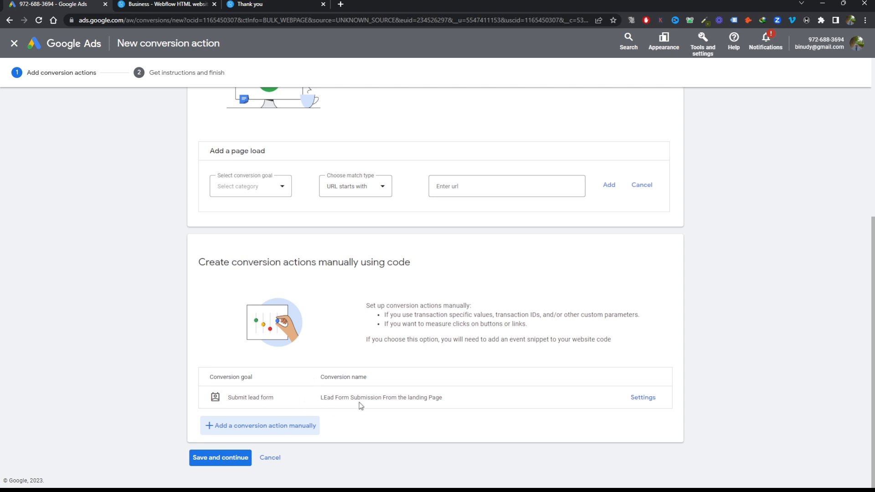
click(195, 458)
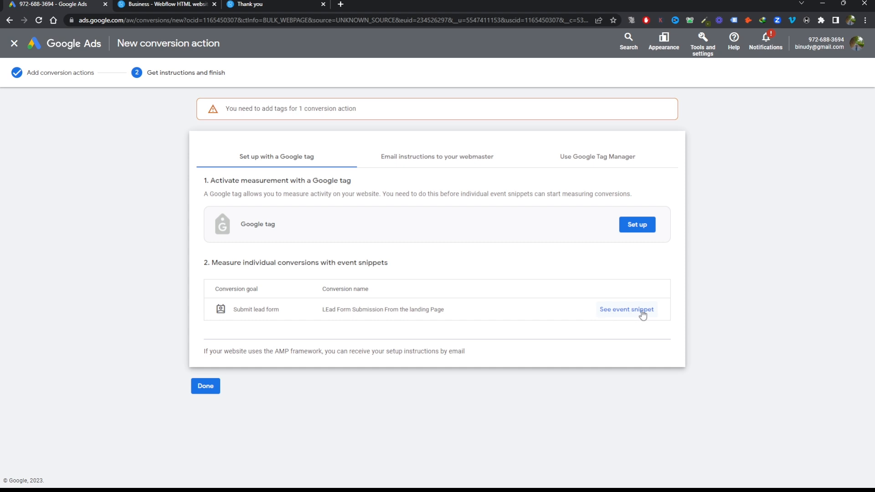
click(616, 313)
click(366, 287)
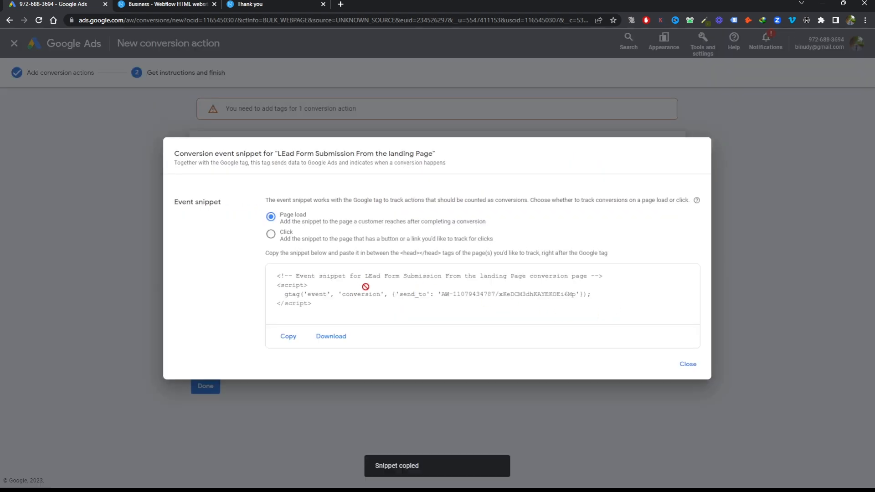
click(286, 336)
Examine the bathroom remodel landing page with its lead form and the thank-you page shown after submission
click(269, 4)
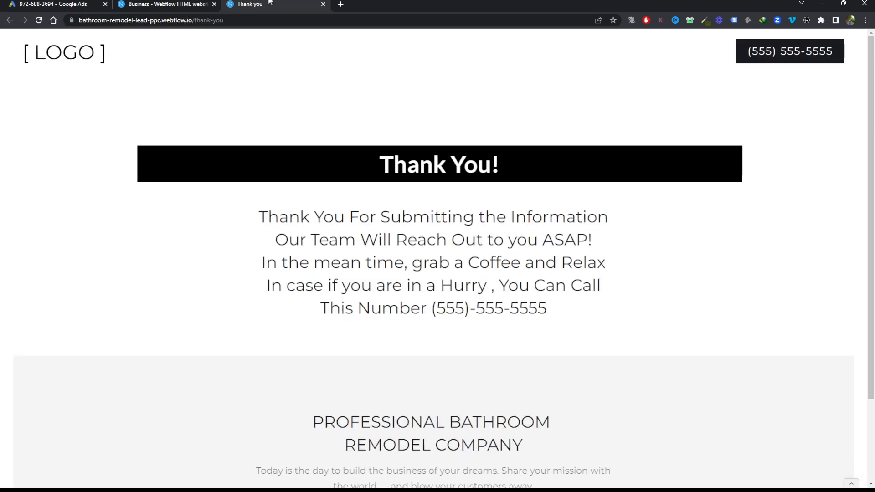
key(alt+Left)
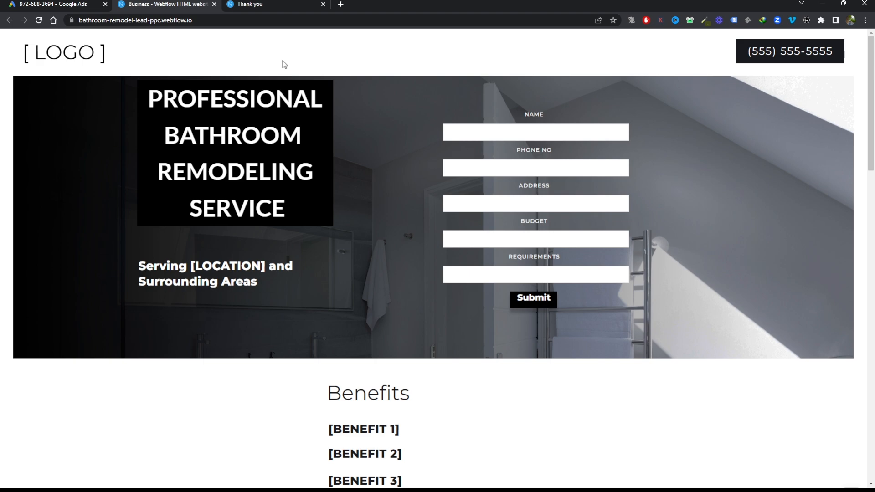
scroll(284, 64, down, 15)
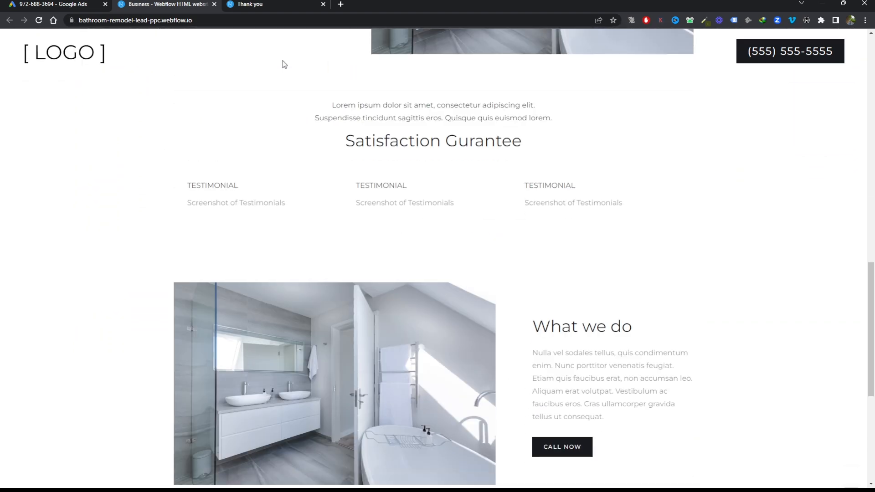
scroll(284, 64, up, 15)
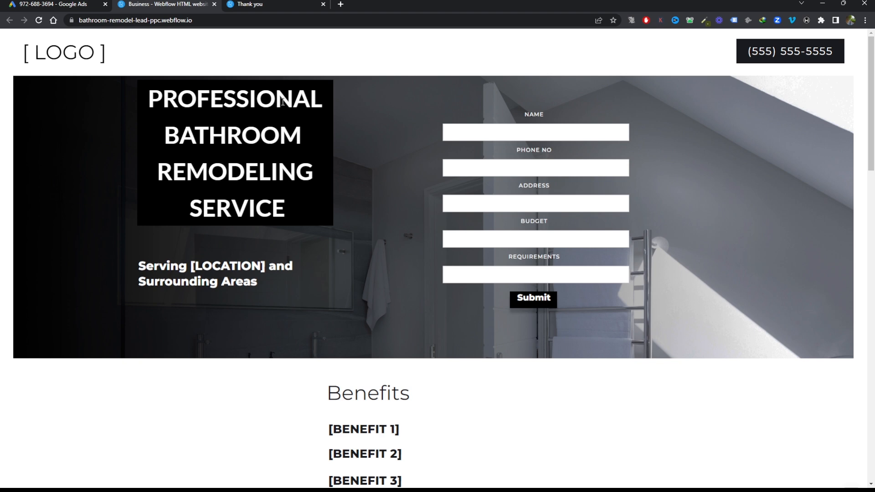
click(254, 4)
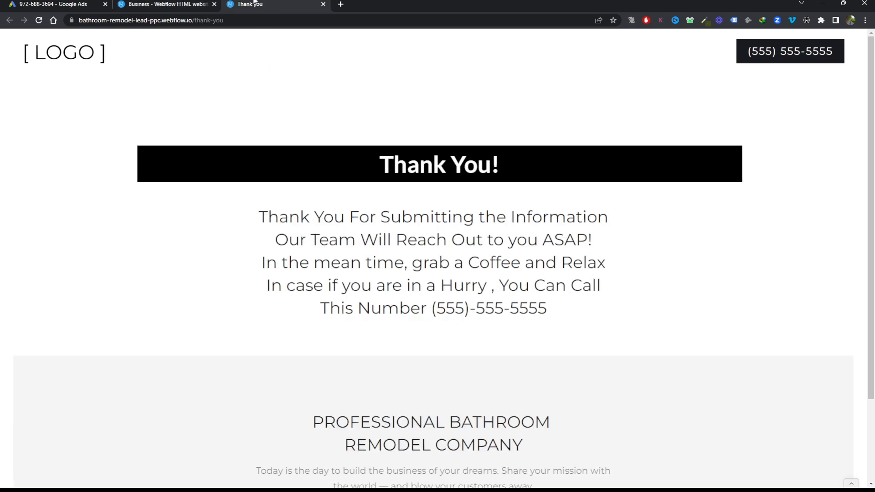
scroll(547, 230, down, 2)
scroll(548, 230, up, 2)
click(186, 4)
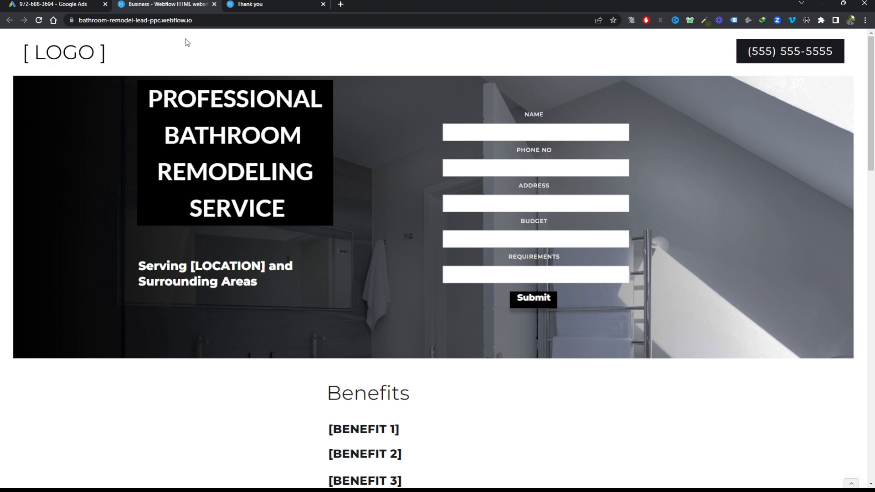
scroll(316, 162, down, 1)
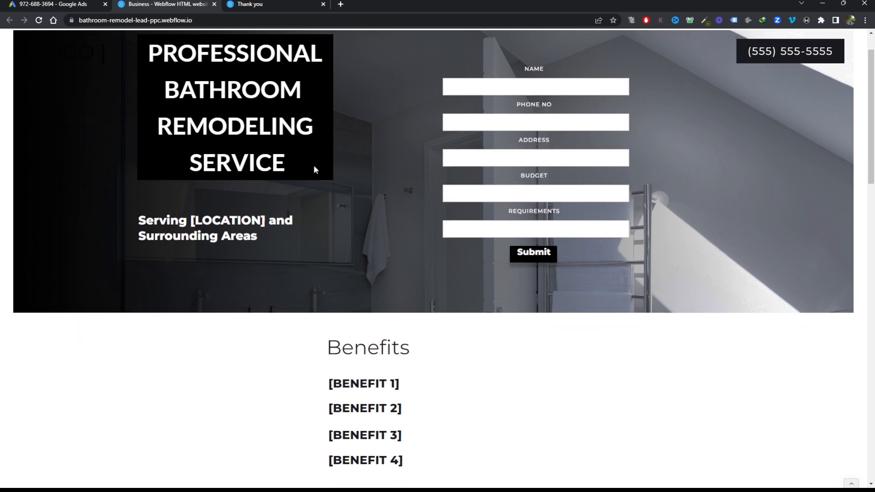
Examine the page-load event snippet, the landing page's lead form fields and the thank-you page that follows submission
scroll(376, 215, up, 1)
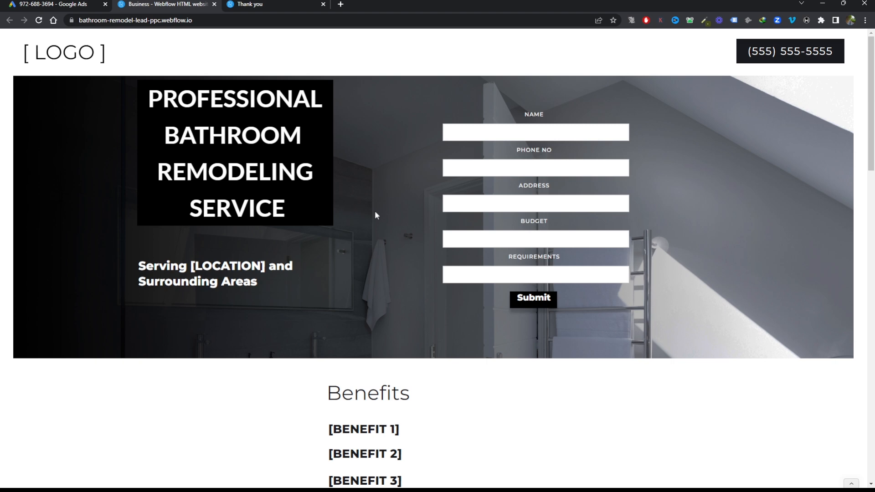
click(45, 4)
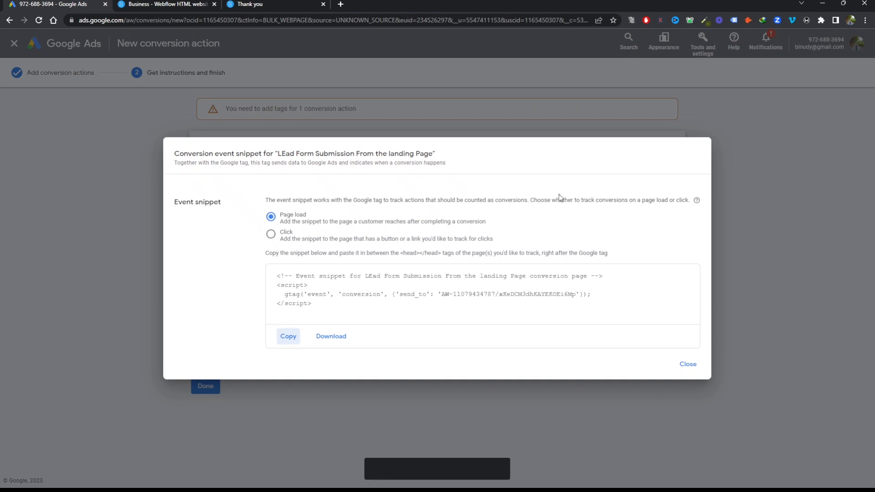
key(ctrl+Tab)
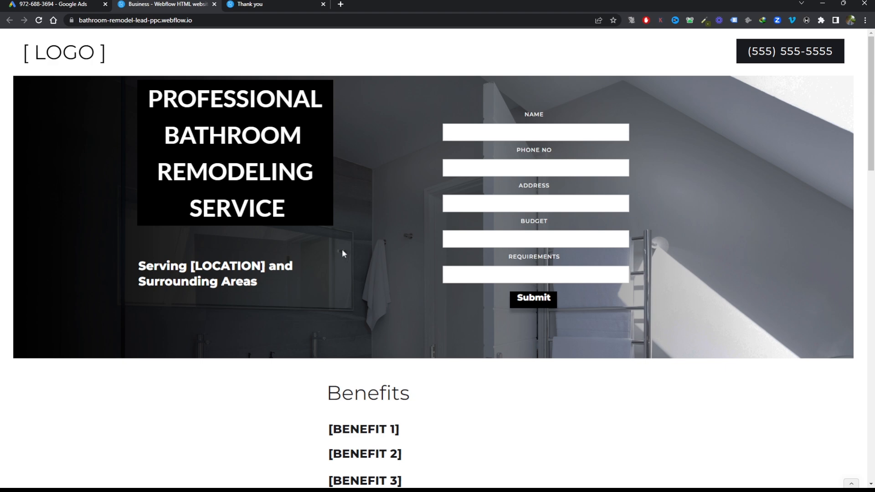
click(297, 3)
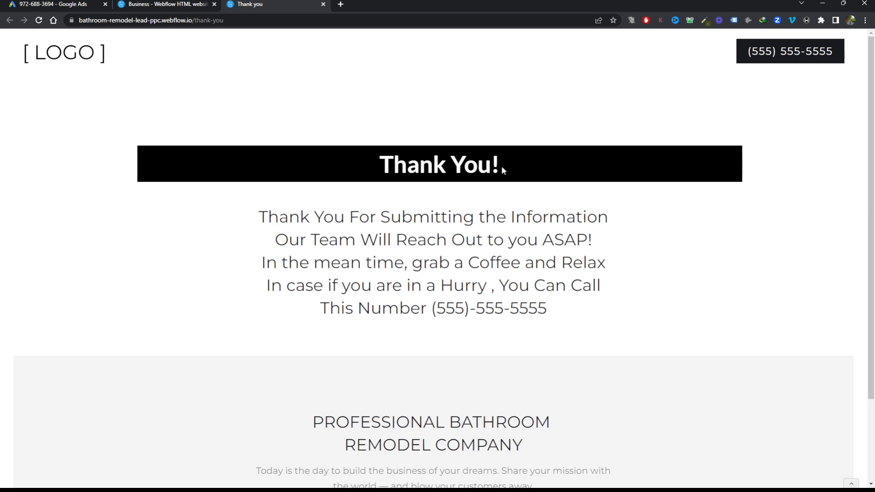
click(151, 4)
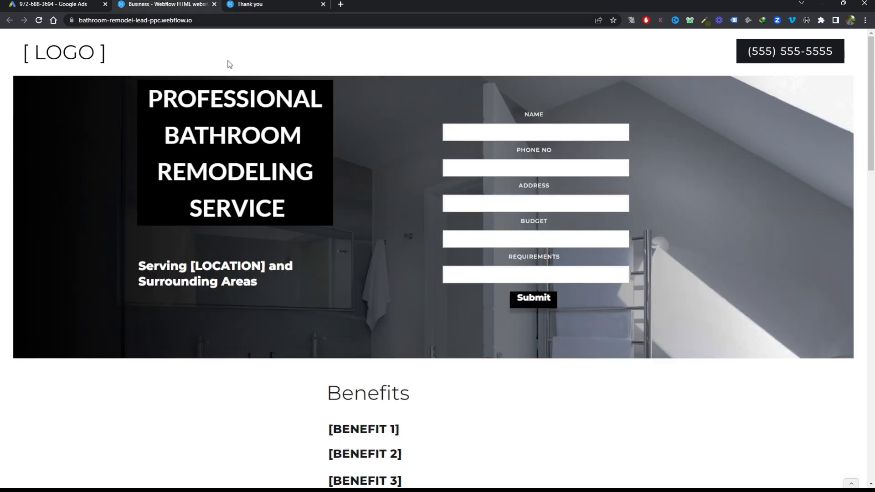
click(508, 135)
click(503, 170)
click(500, 205)
click(596, 240)
click(487, 270)
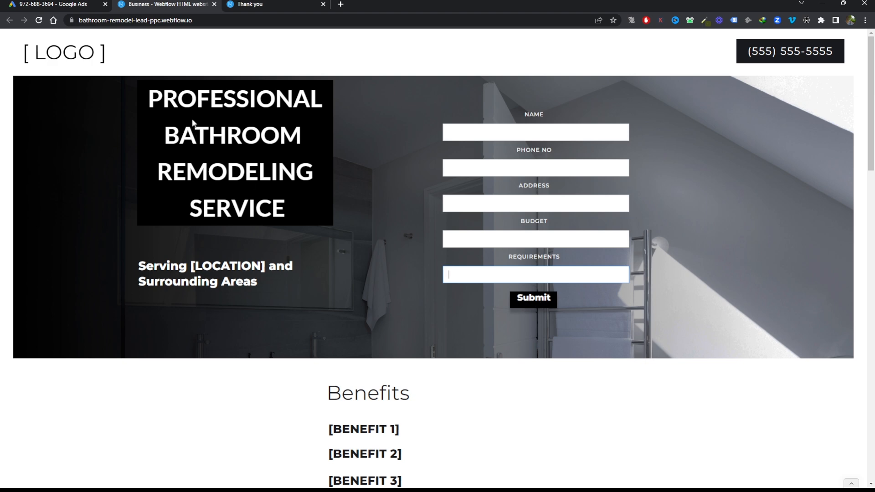
click(257, 4)
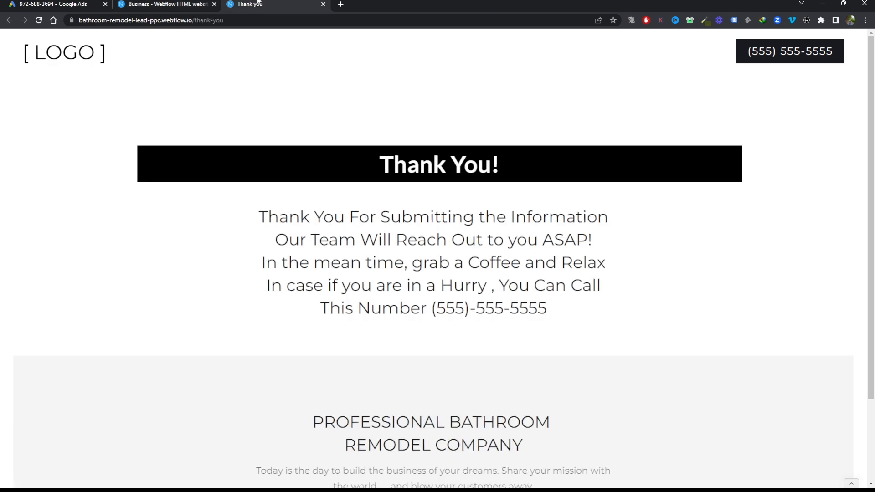
scroll(363, 255, down, 2)
scroll(363, 256, up, 2)
Review the event snippet again alongside the thank-you page and the full length of the landing page
click(13, 5)
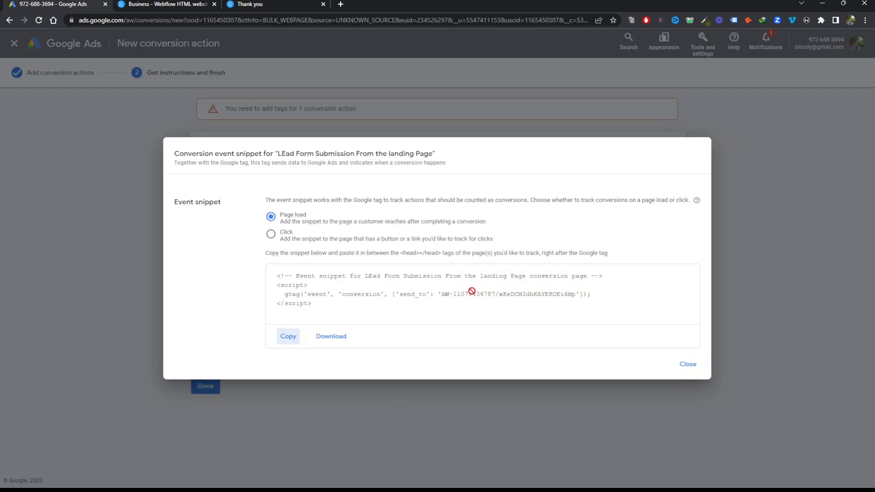
click(296, 4)
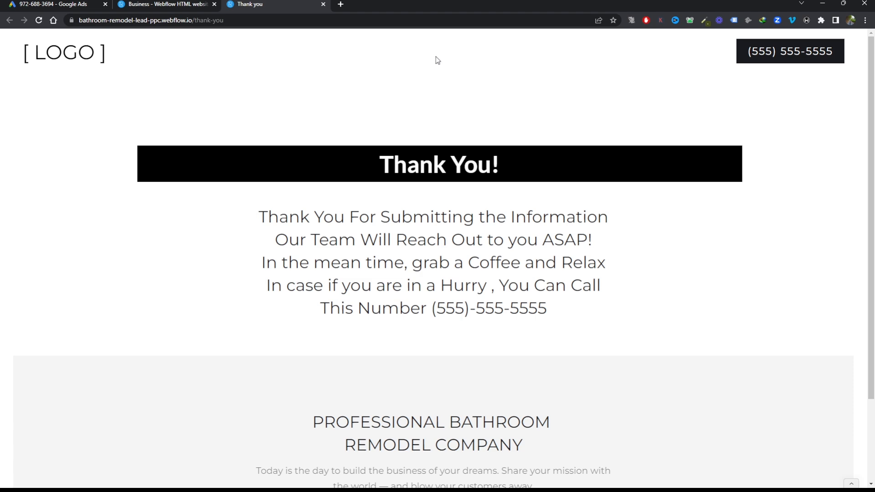
click(160, 4)
scroll(457, 332, down, 13)
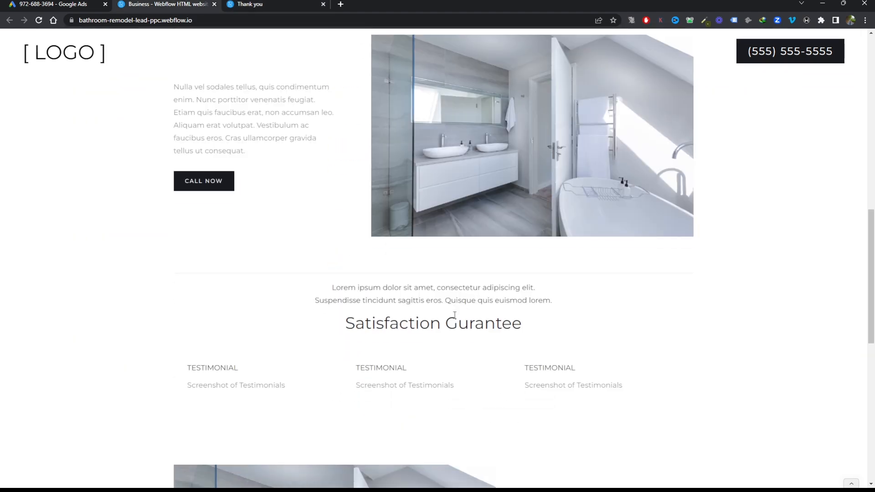
scroll(453, 330, down, 7)
scroll(453, 330, up, 20)
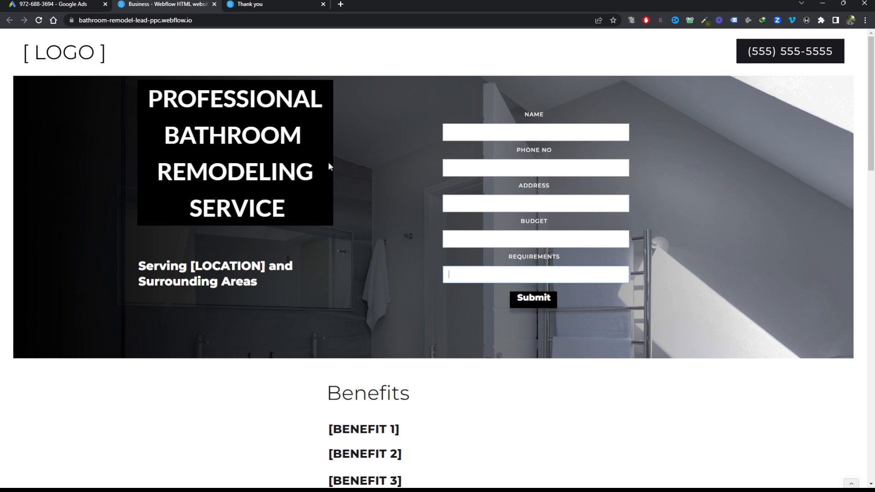
click(272, 3)
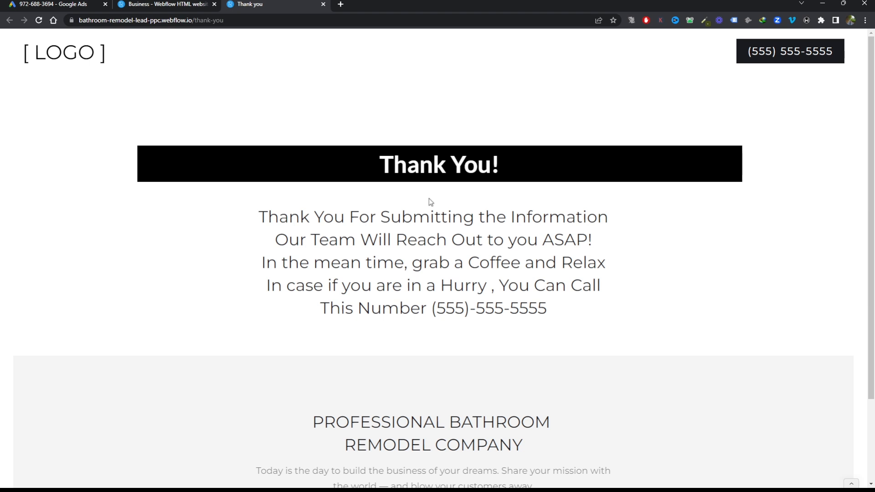
Finish the lead form conversion setup in Google Ads and close the landing page and thank-you page
click(33, 3)
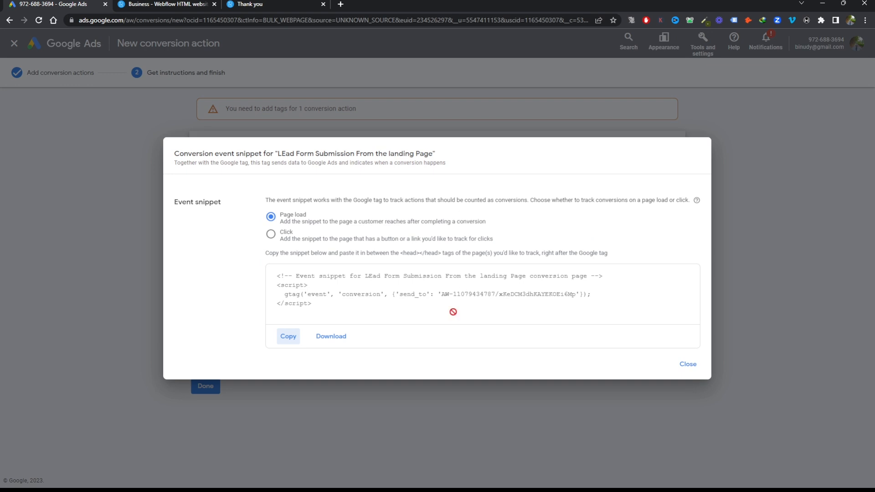
click(685, 363)
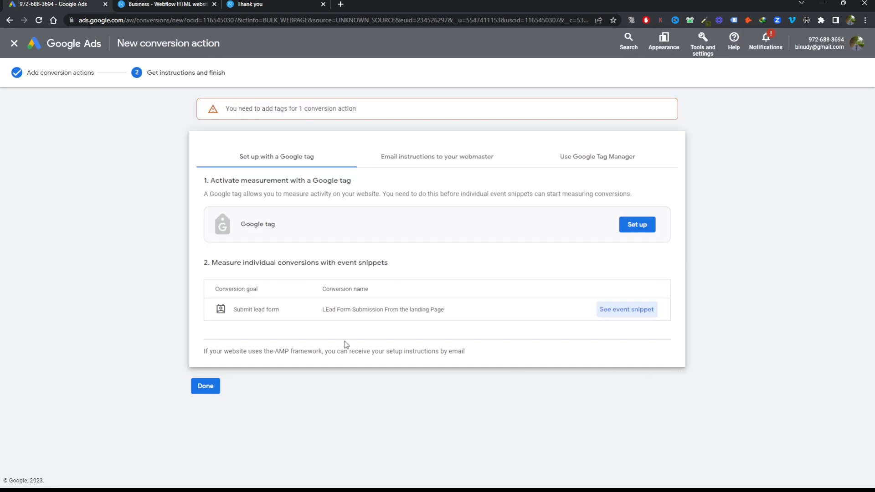
click(206, 387)
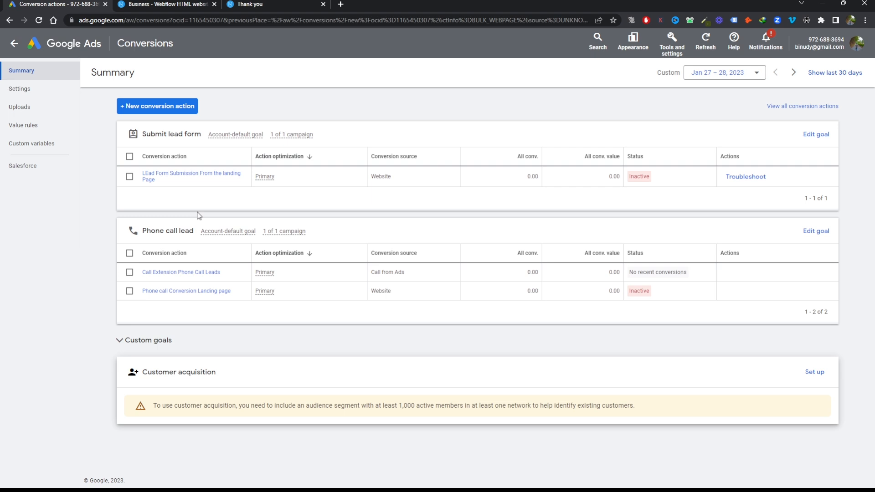
click(214, 4)
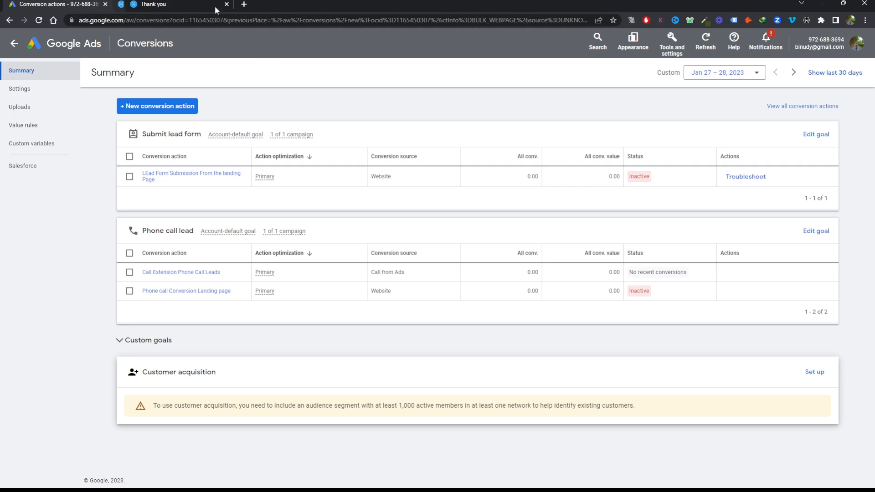
click(214, 4)
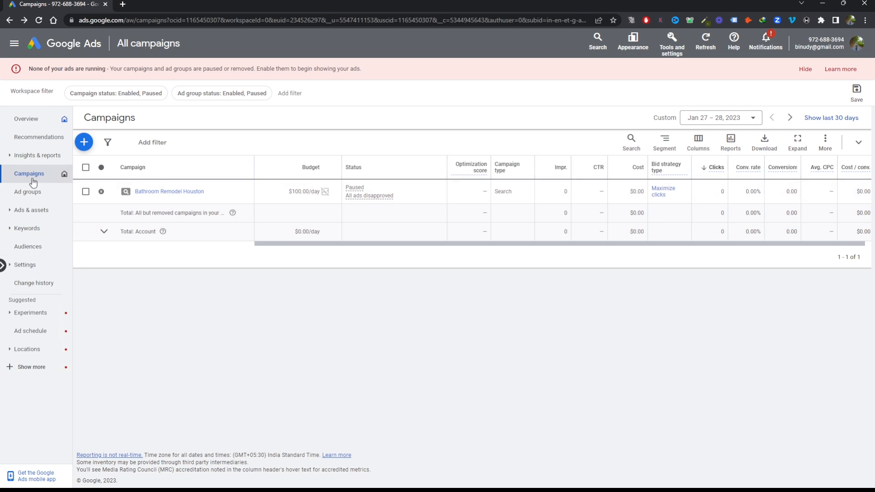
Enable the paused Bathroom Remodel Houston campaign in the list of all campaigns
click(85, 192)
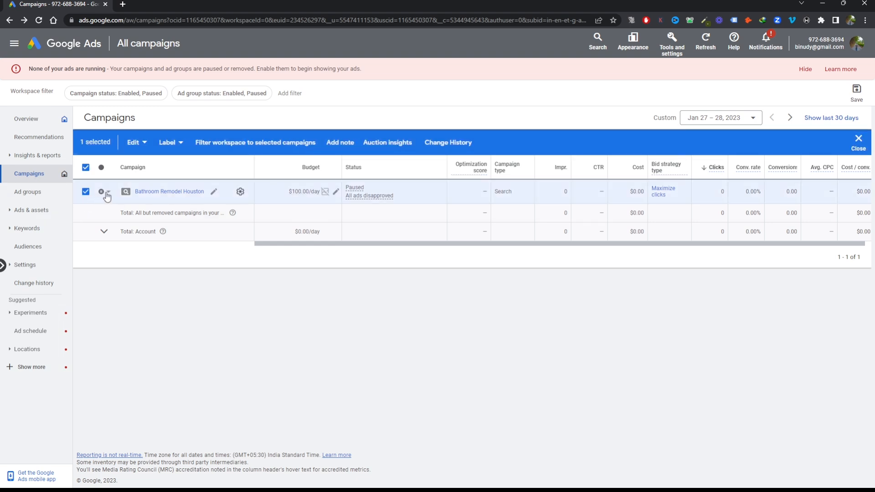
click(107, 195)
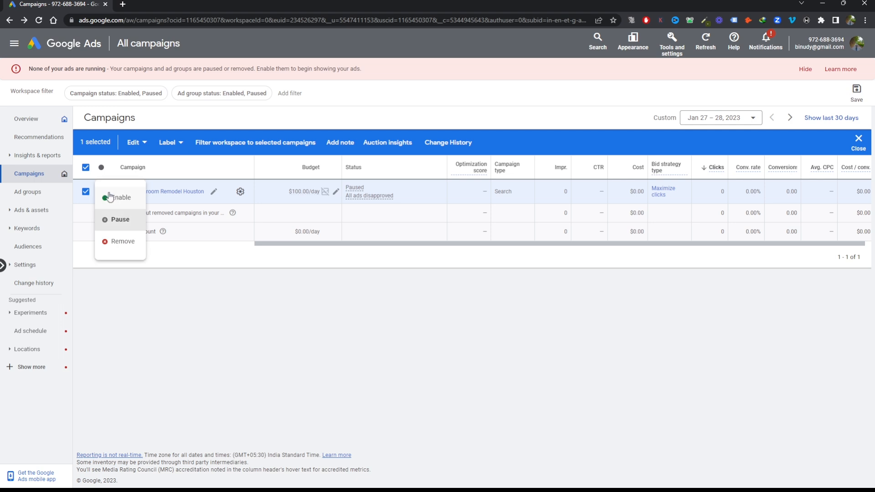
click(114, 199)
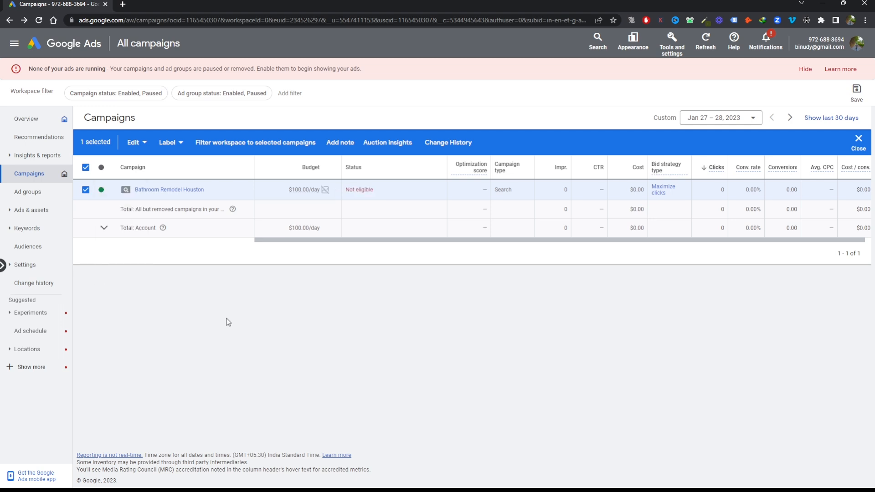